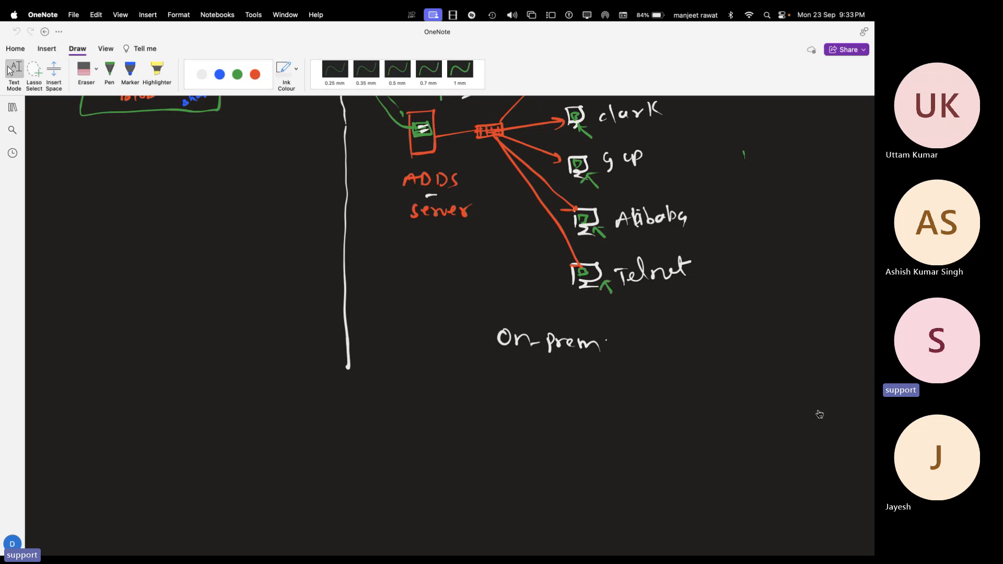
Step: Scroll up the OneNote whiteboard and switch over to the macOS desktop
scroll(834, 354, "up", 5)
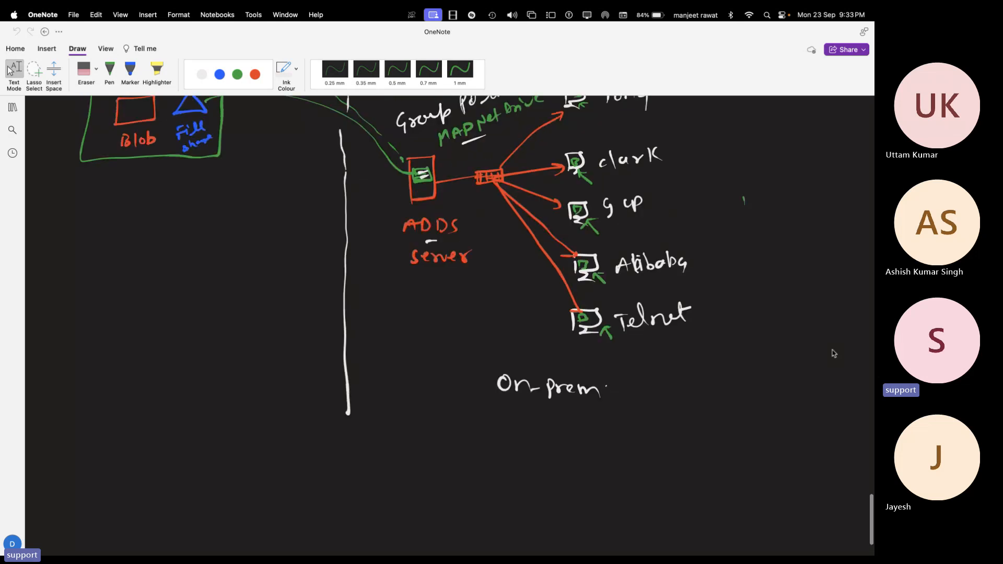
key("ctrl+Left")
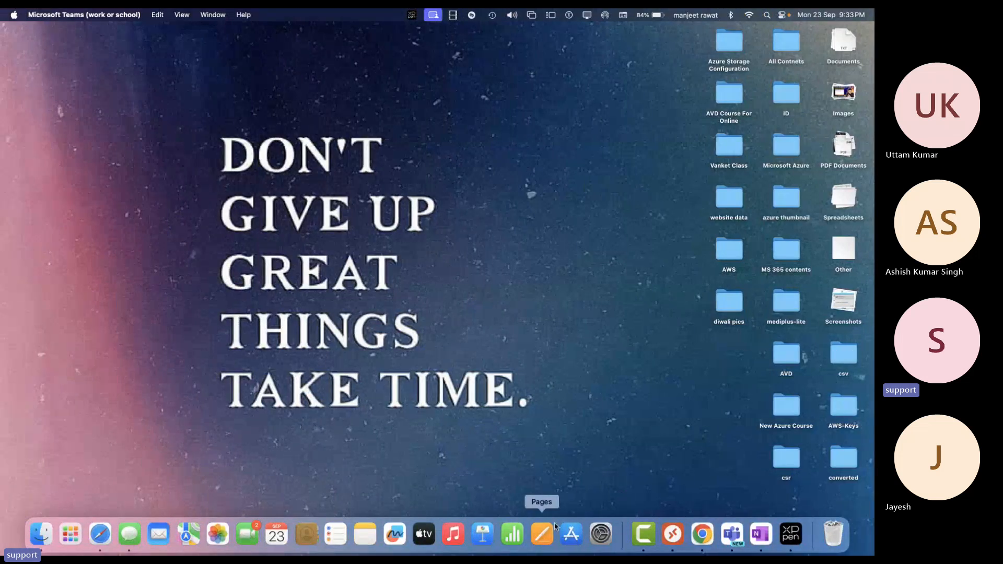
Step: Launch Chrome with a profile and load portal.azure.com in full screen
left_click(701, 534)
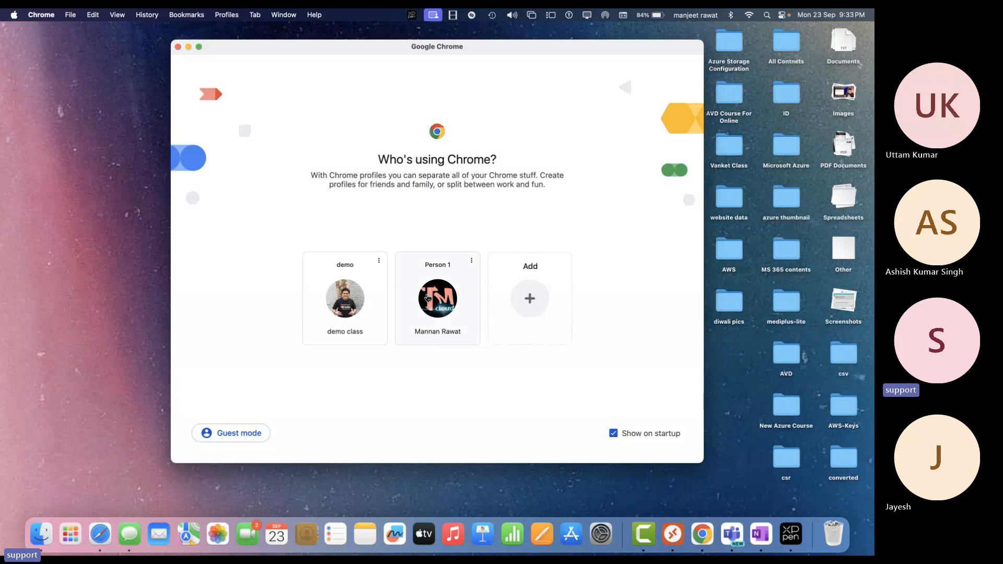
left_click(421, 291)
type("portal.azure")
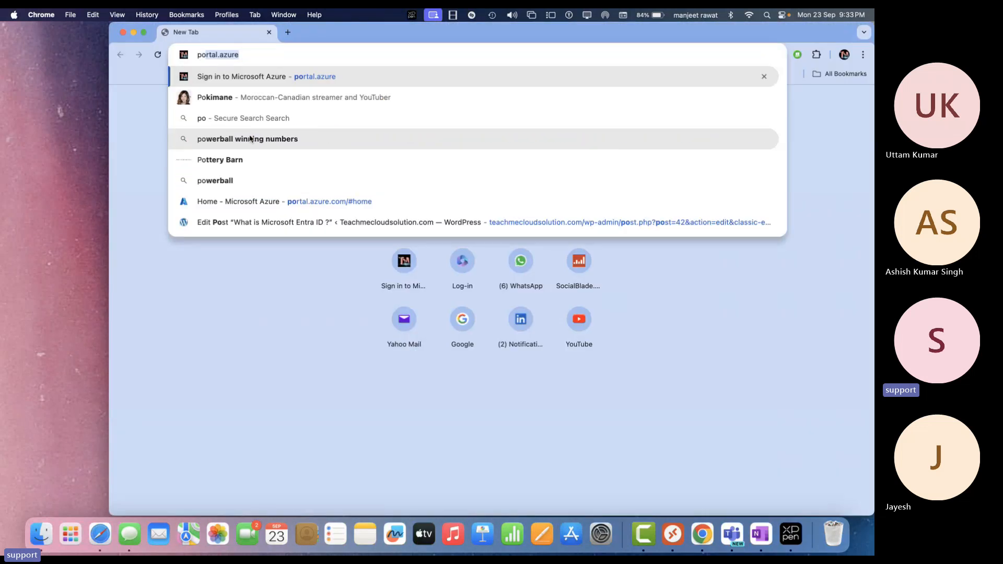
key("Return")
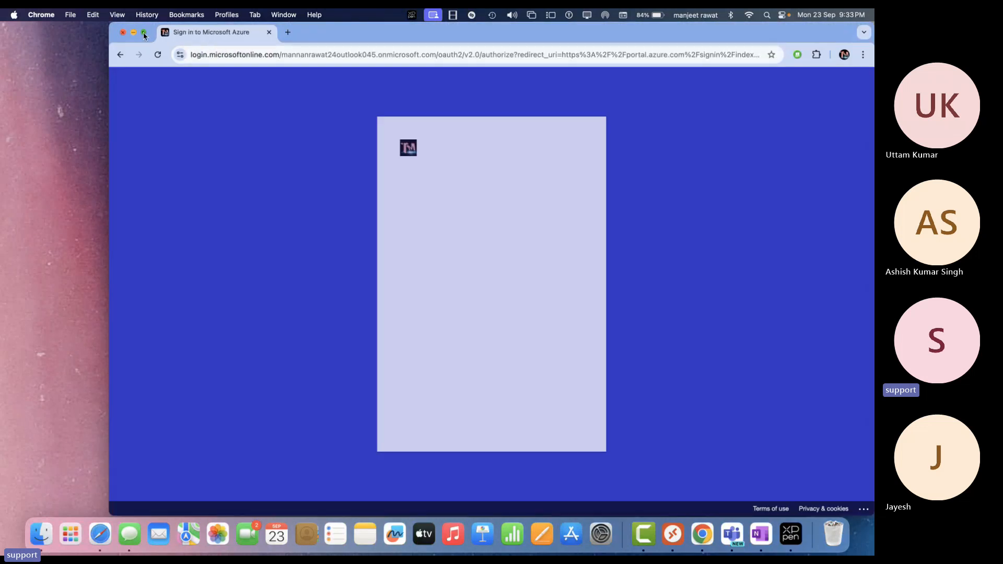
left_click(145, 33)
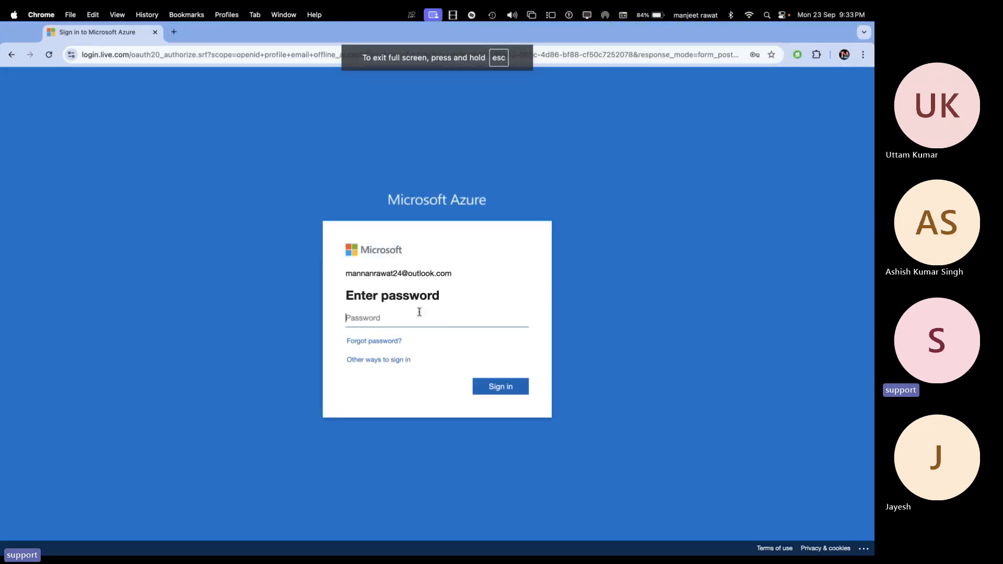
Step: Enter the account password twice and decline staying signed in
type("•••")
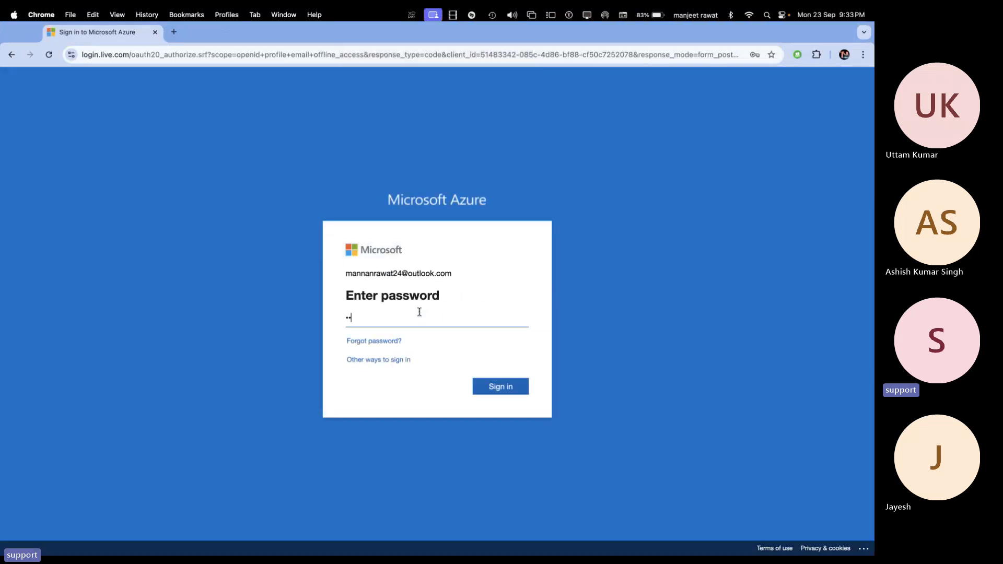
type("•••••••••••••")
key("Return")
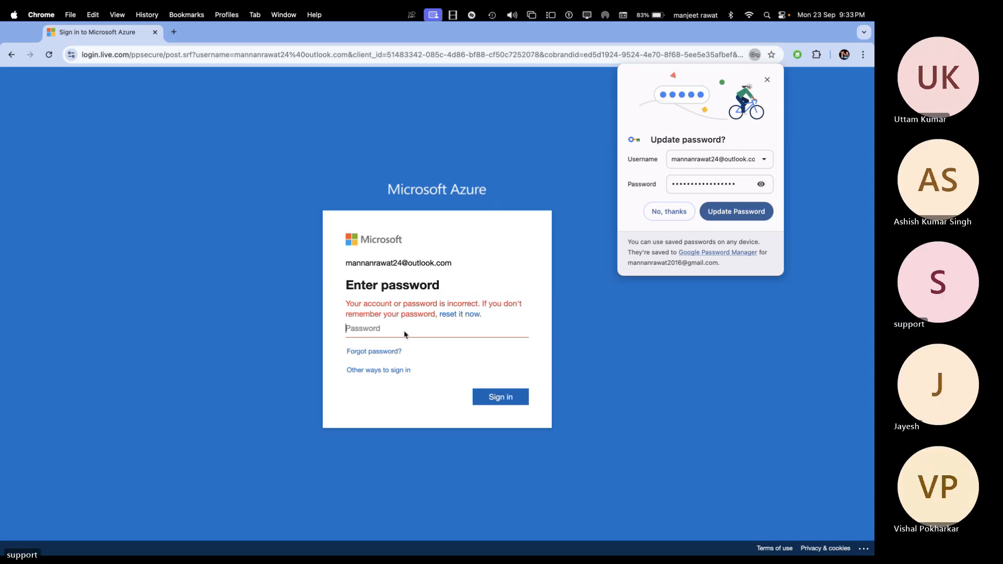
type("••")
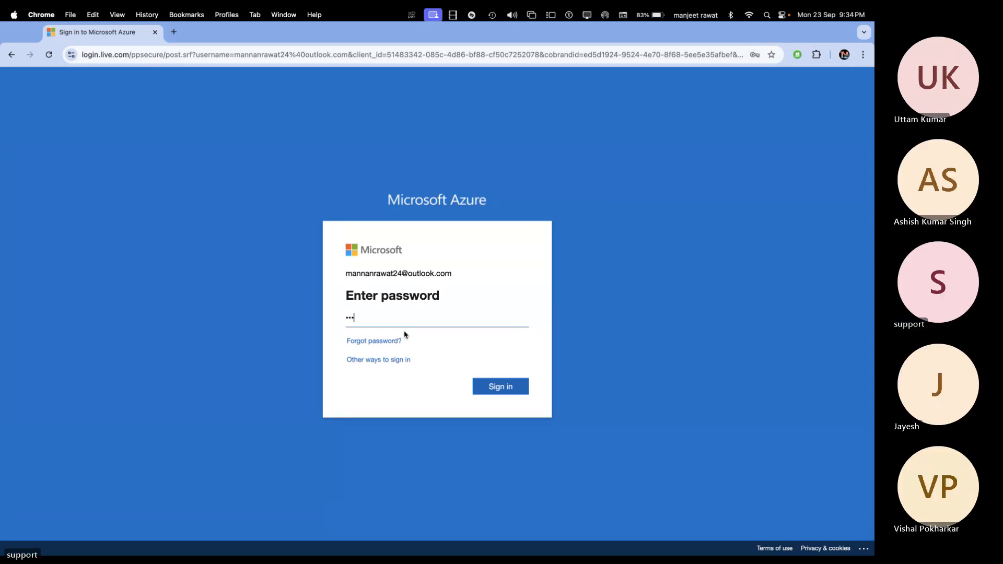
type("•••••••••••••")
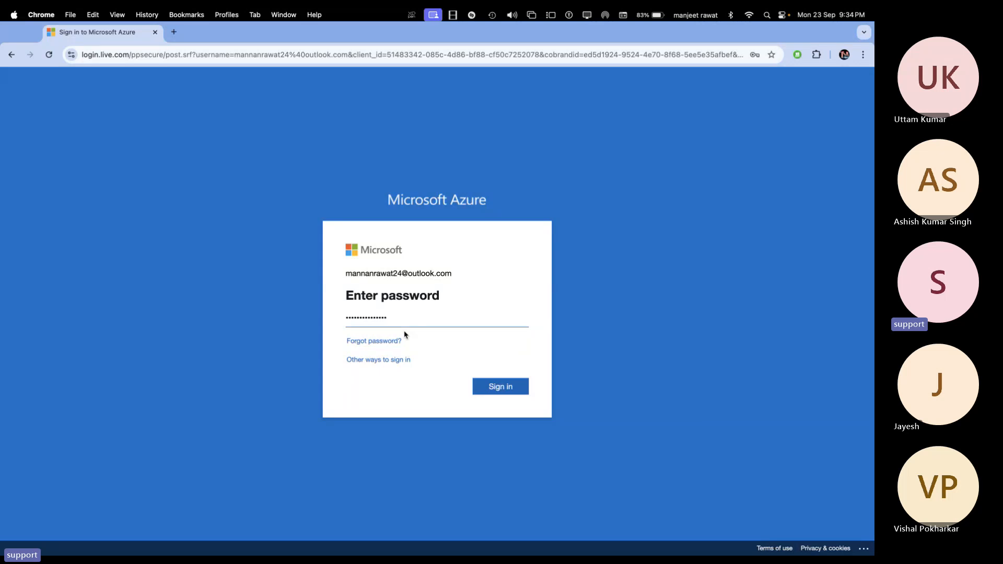
key("Return")
left_click(432, 378)
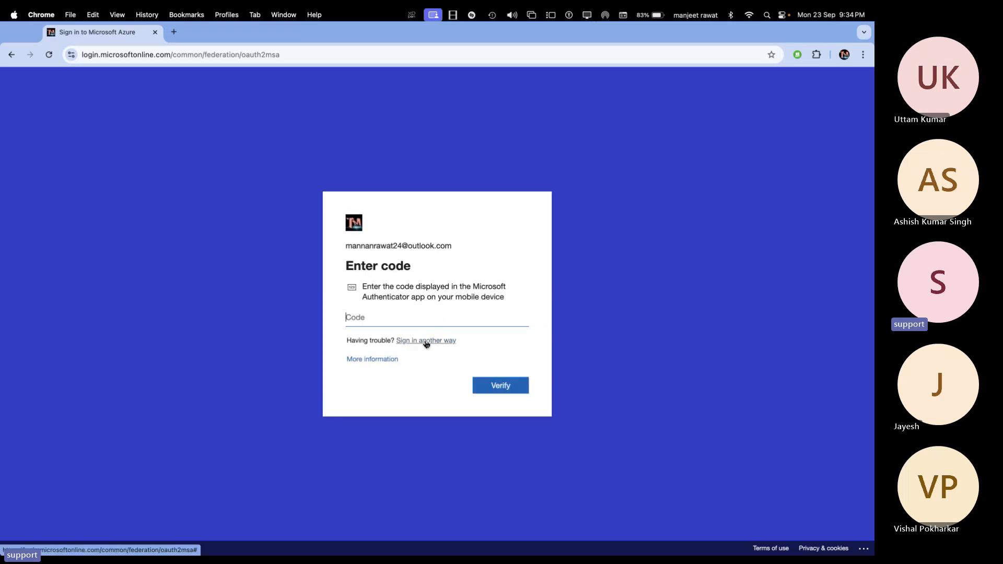
Step: Verify sign-in with the texted code, reach All services, then hide the browser
left_click(425, 341)
left_click(426, 321)
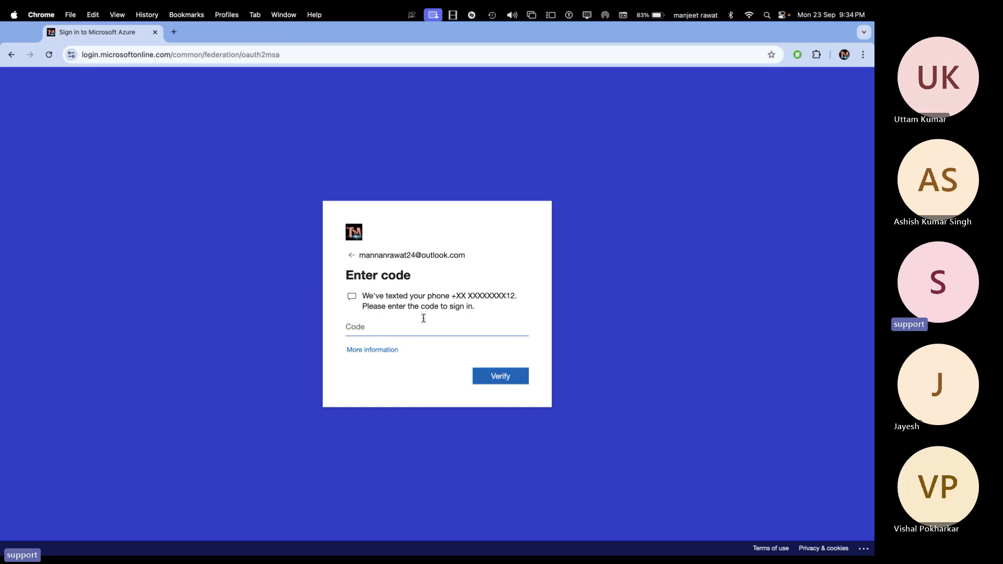
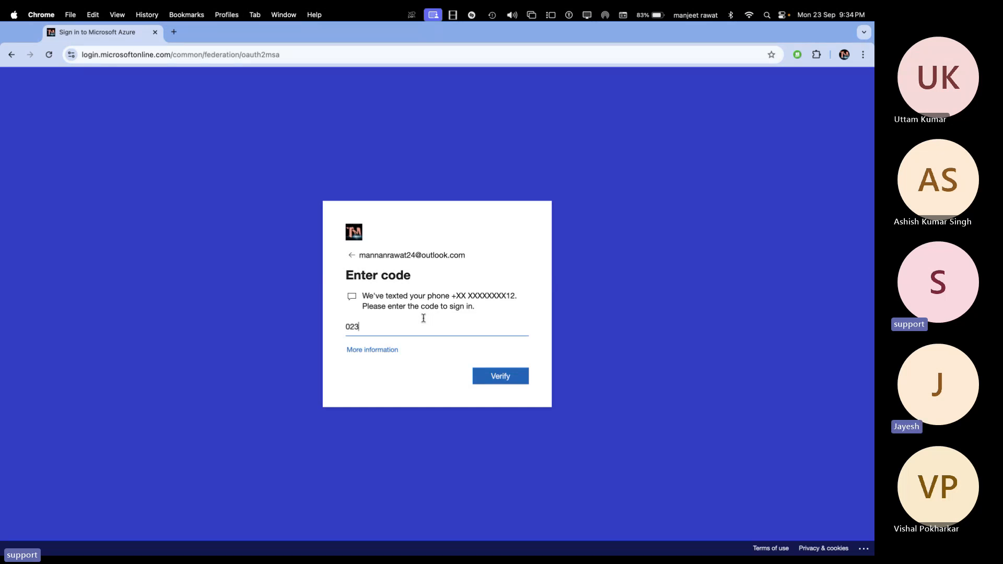
key("Return")
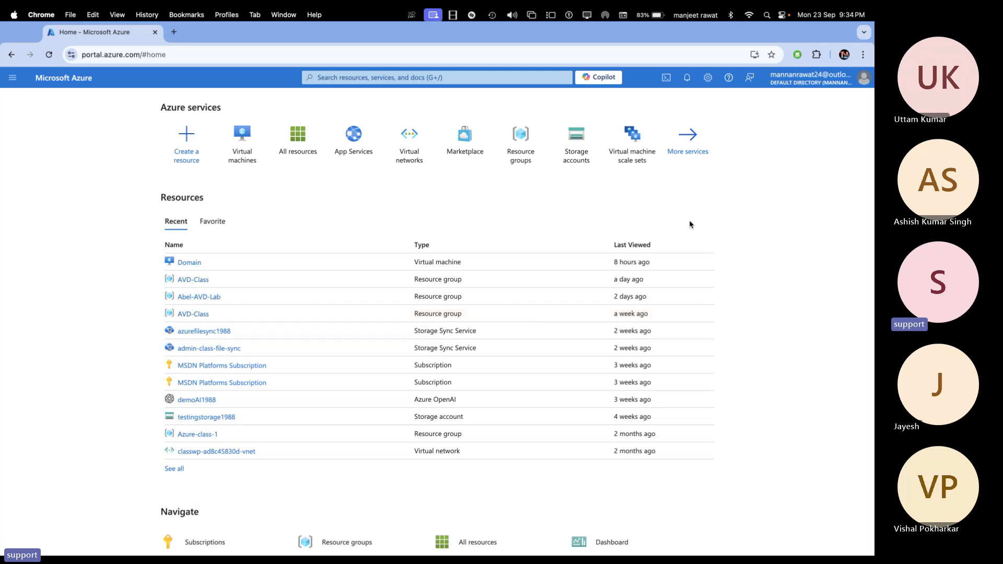
left_click(695, 152)
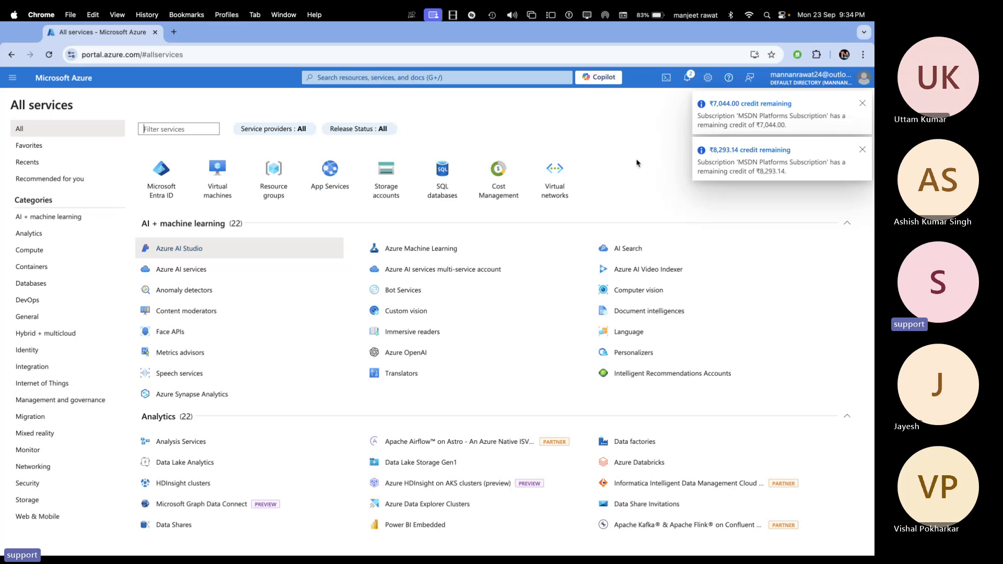
key("super+h")
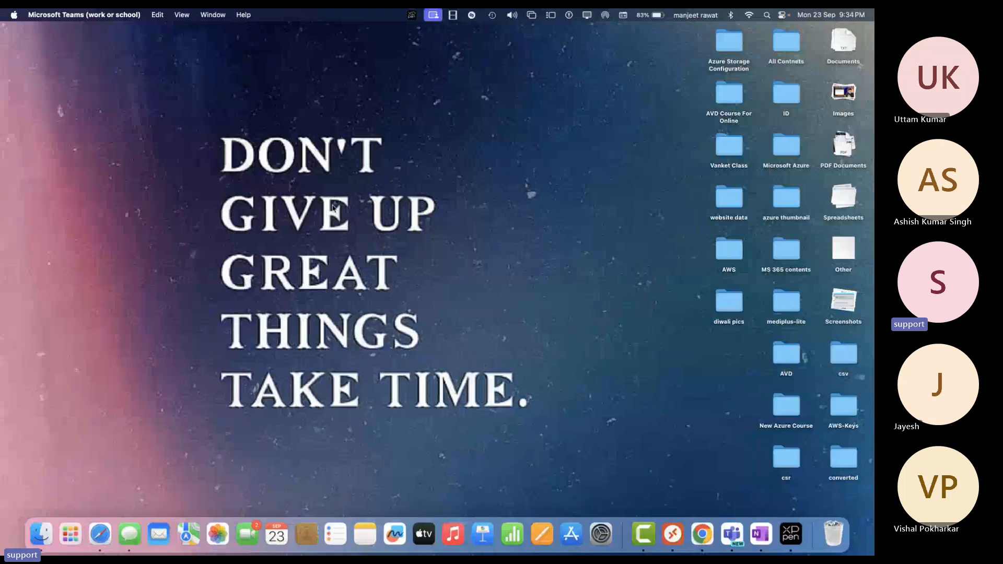
key("super+space")
type("azure")
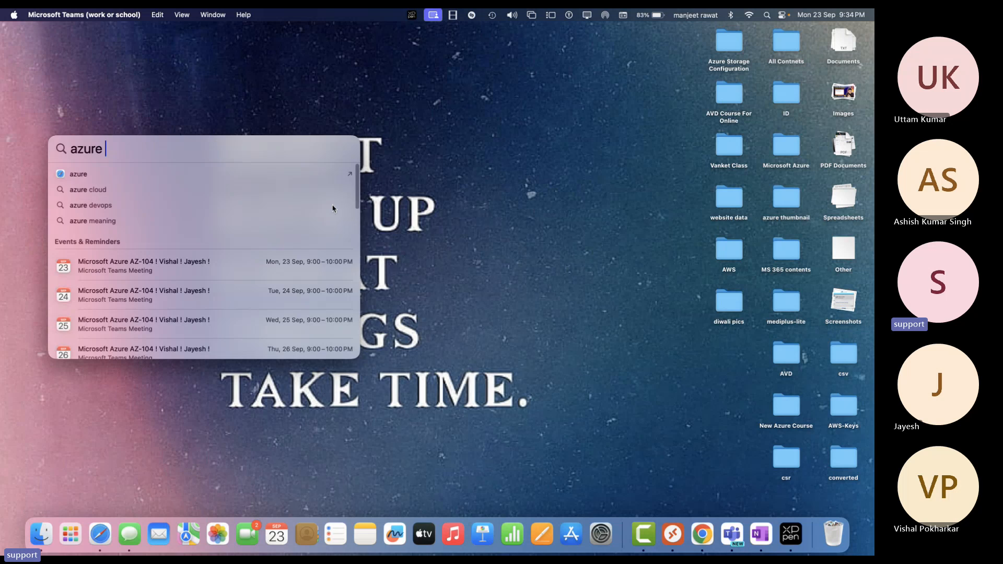
type(" stor")
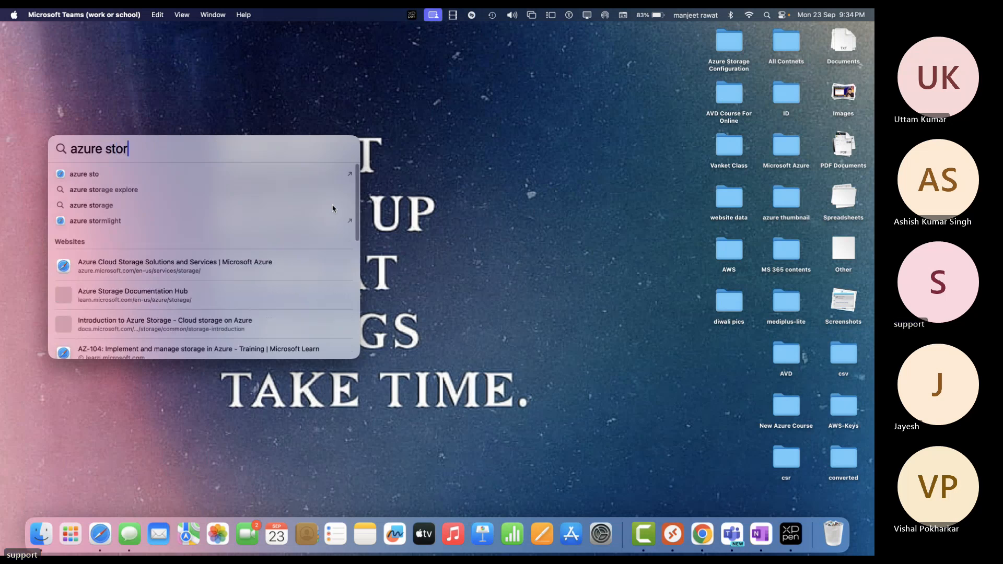
type("age exp")
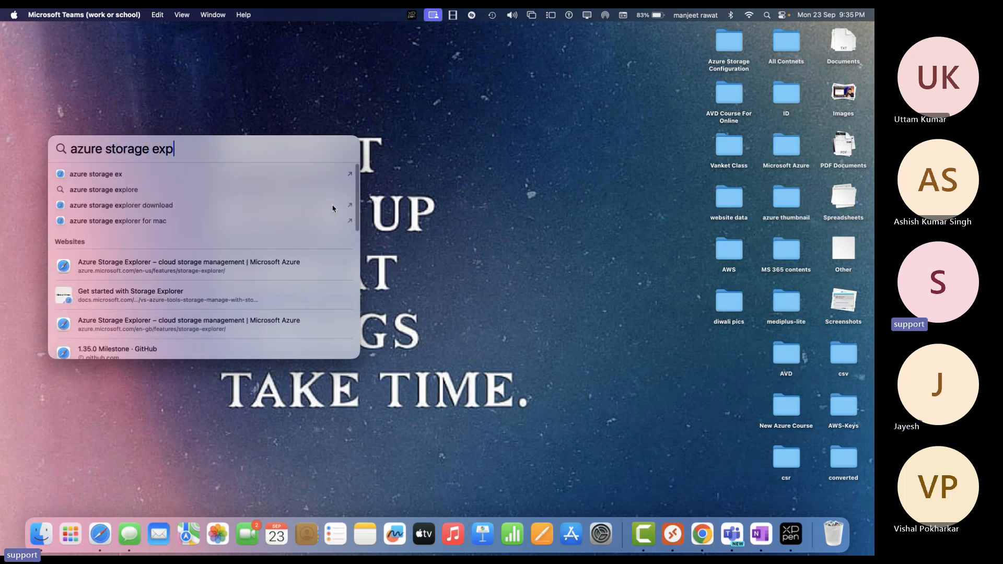
type("lorer")
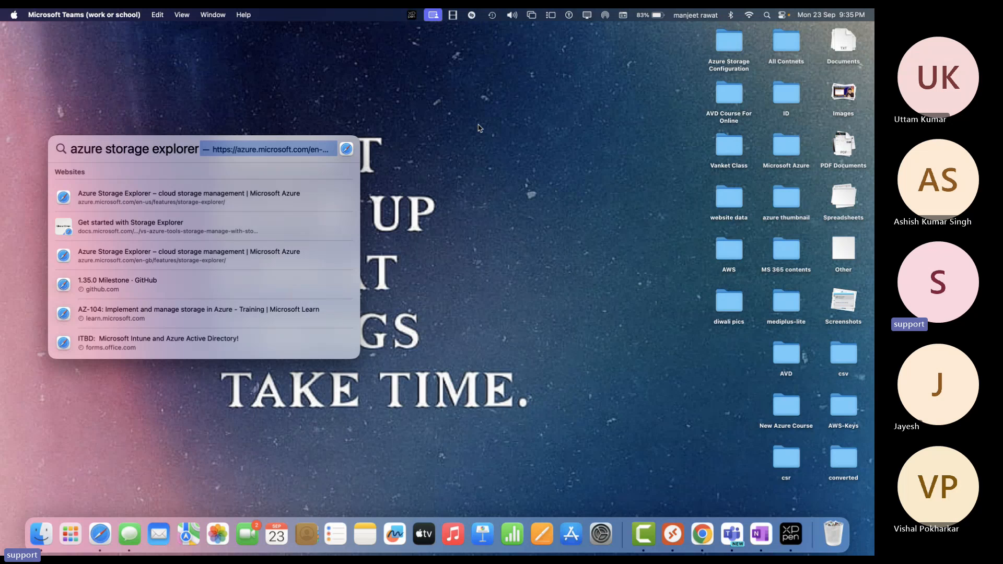
left_click(448, 154)
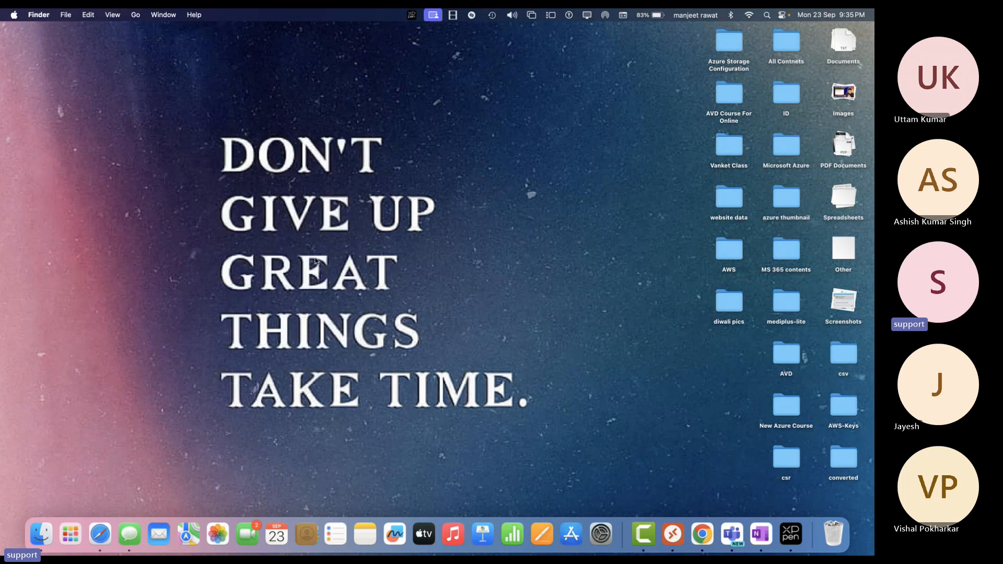
Step: Return to the Azure portal and go to Storage accounts via the Storage category
key("ctrl+Right")
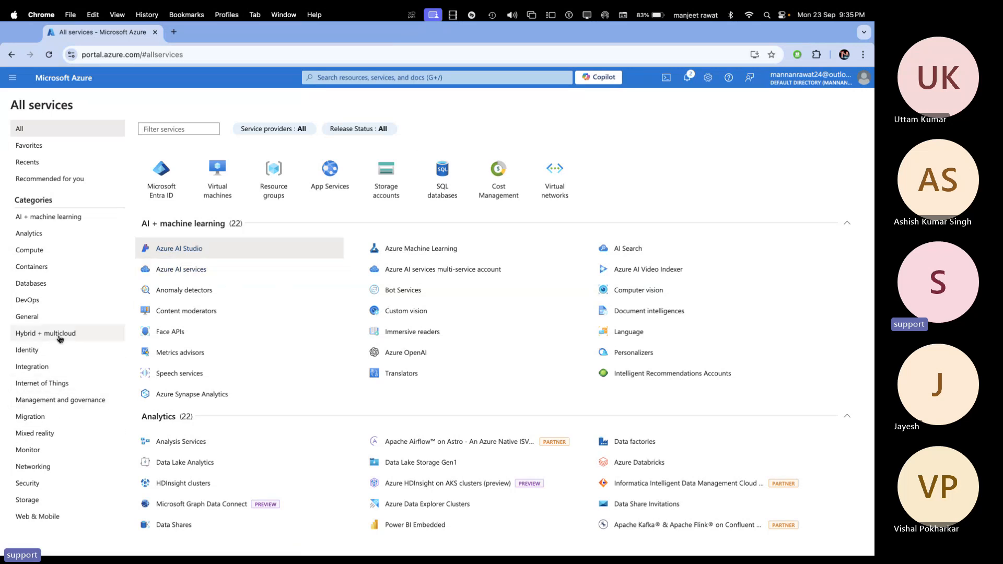
left_click(40, 501)
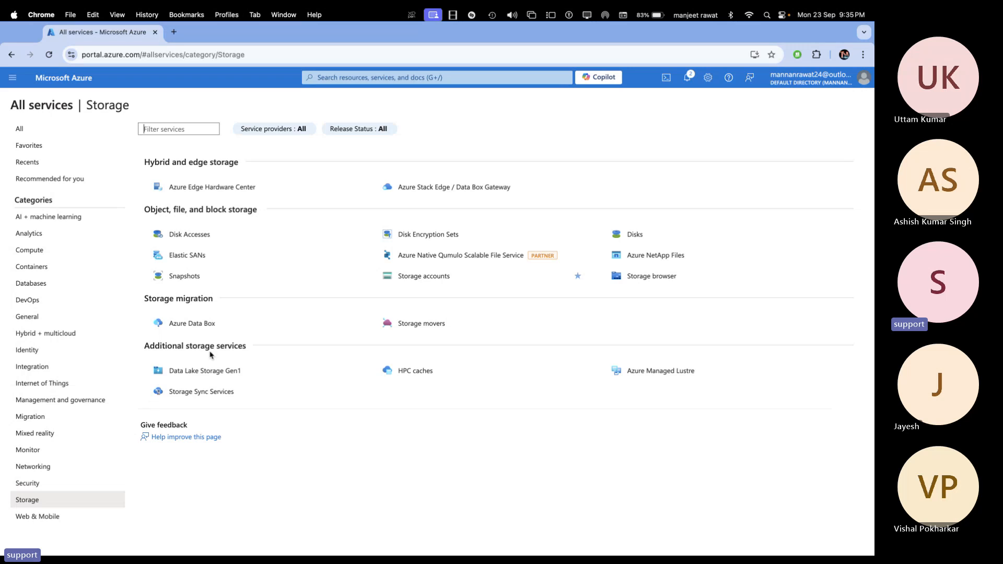
left_click(436, 281)
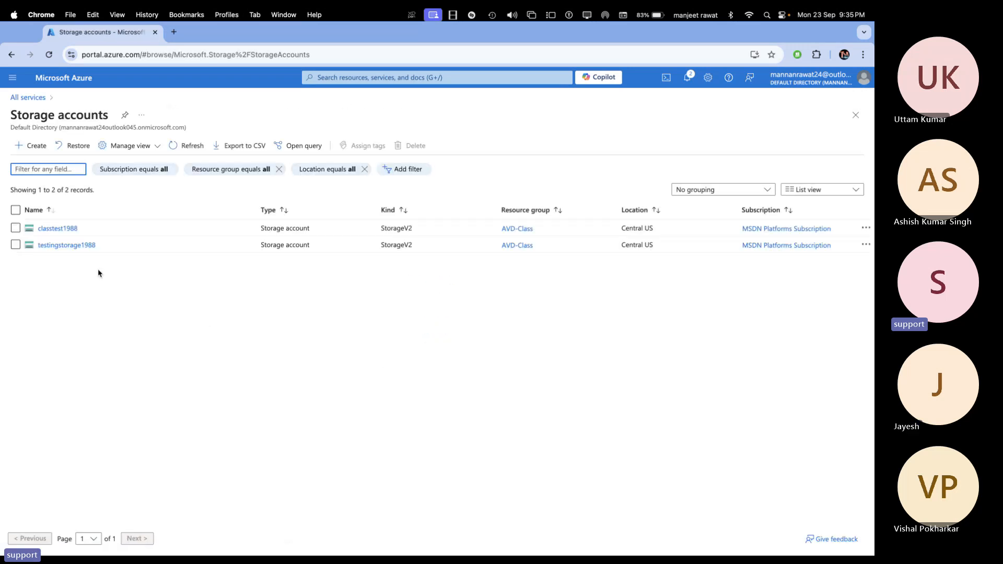
Step: Go into classtest1988 and show its Access keys under Security + networking
left_click(69, 233)
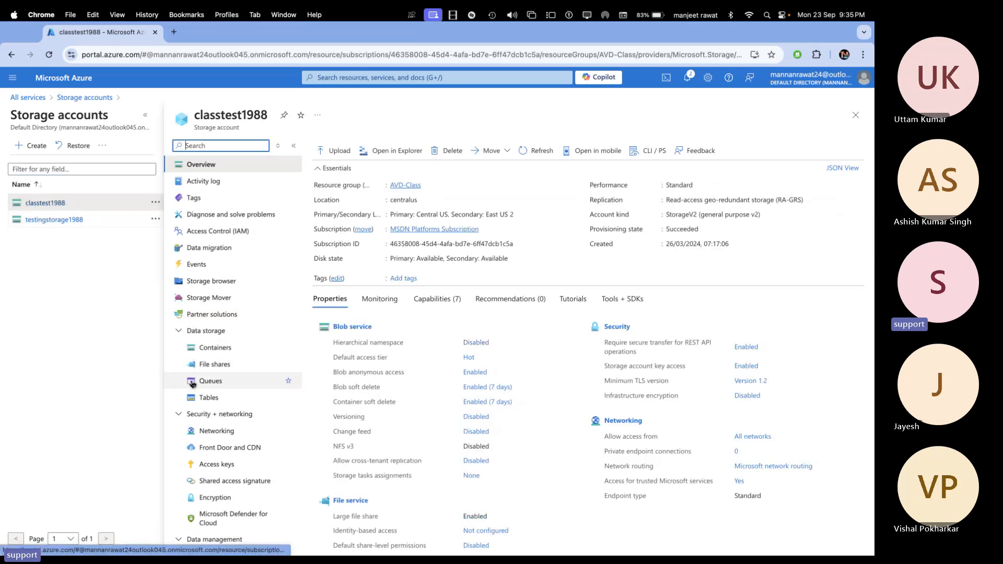
scroll(193, 385, "down", 1)
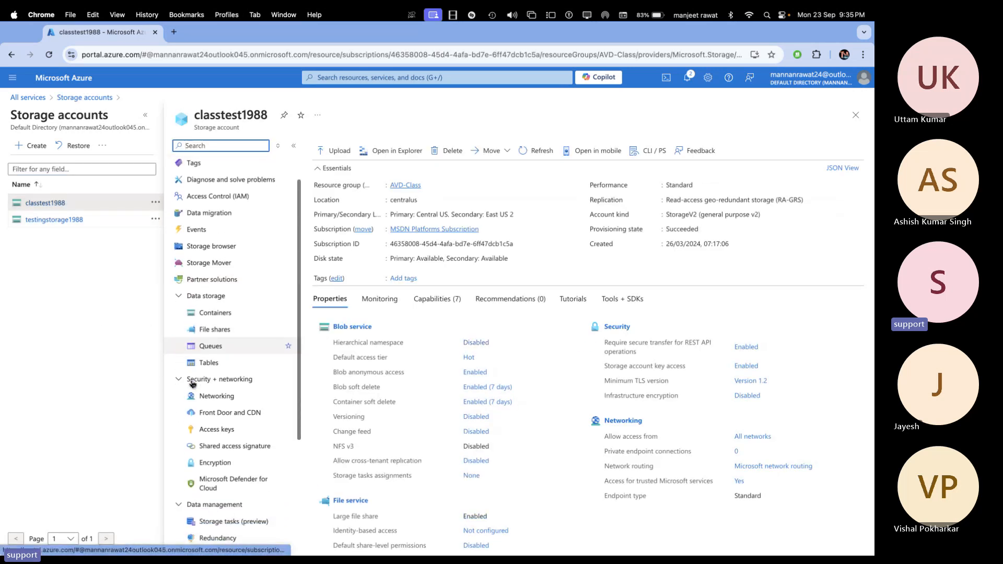
left_click(226, 429)
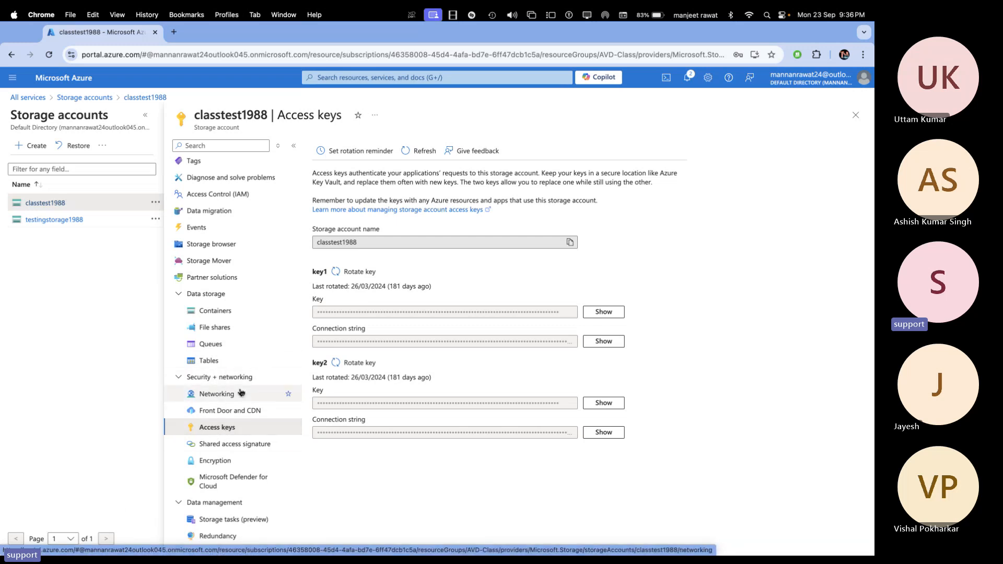
scroll(241, 393, "down", 3)
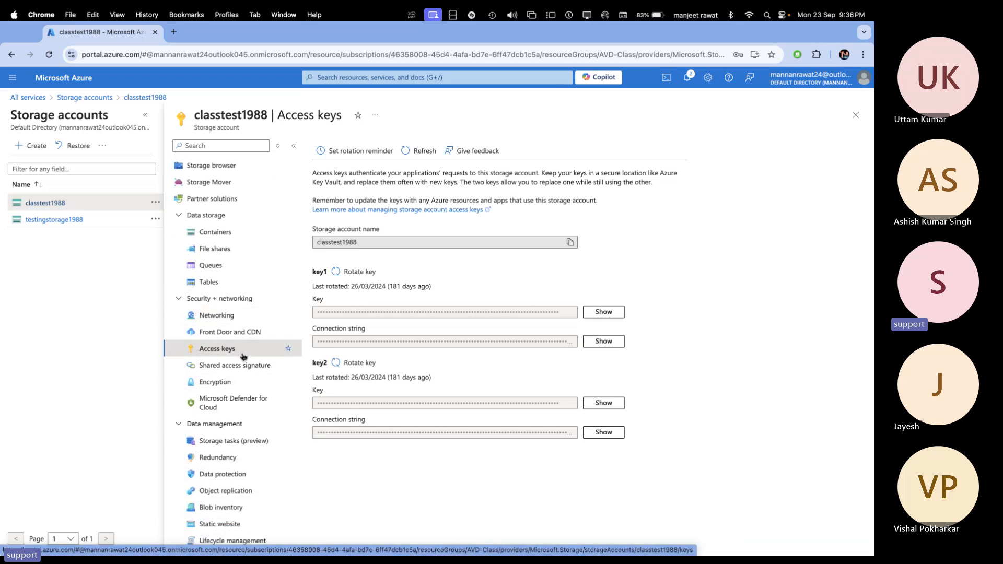
scroll(243, 357, "down", 3)
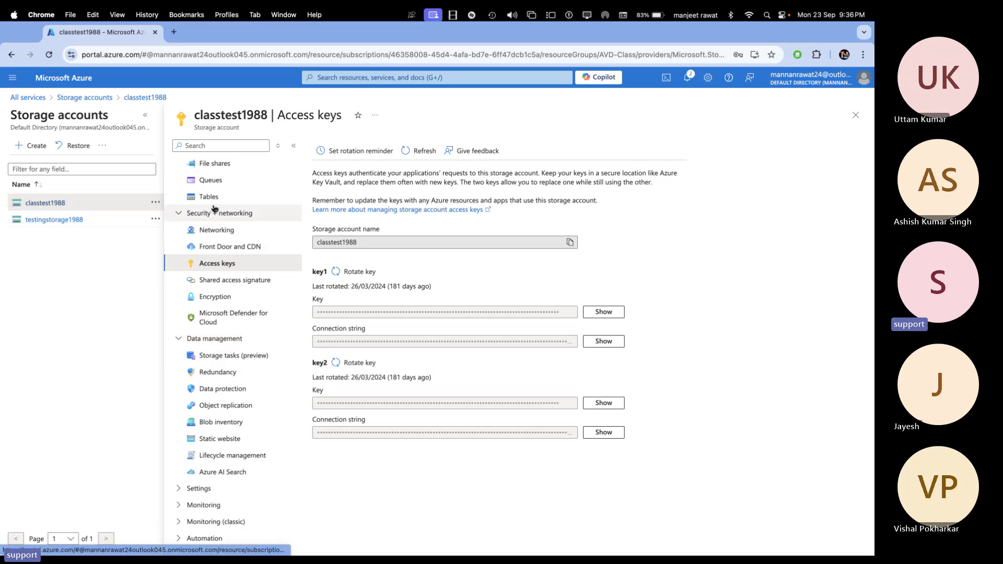
Step: Limit classtest1988's shared access signature to the File service only, then switch to the desktop
left_click(225, 286)
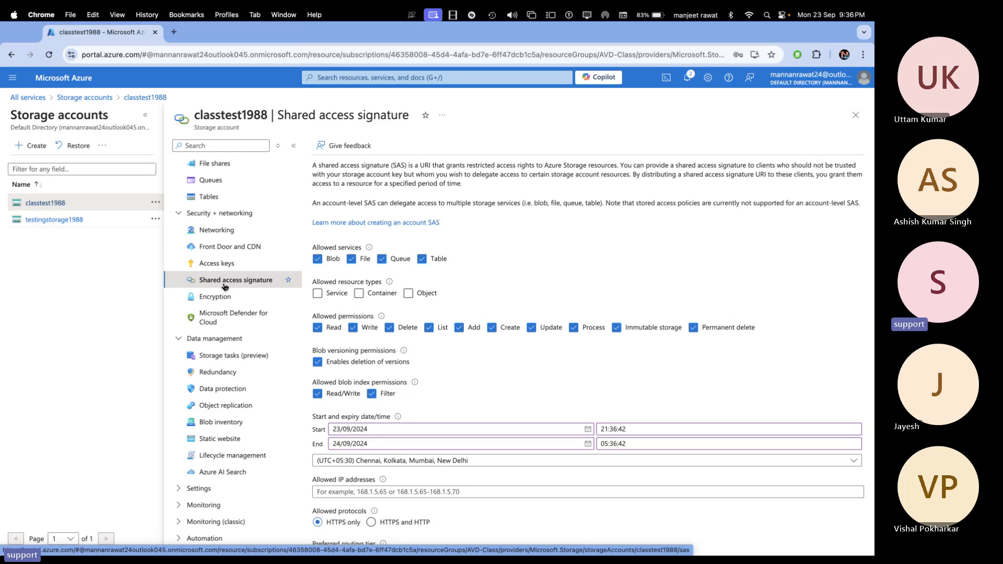
left_click(383, 260)
left_click(423, 259)
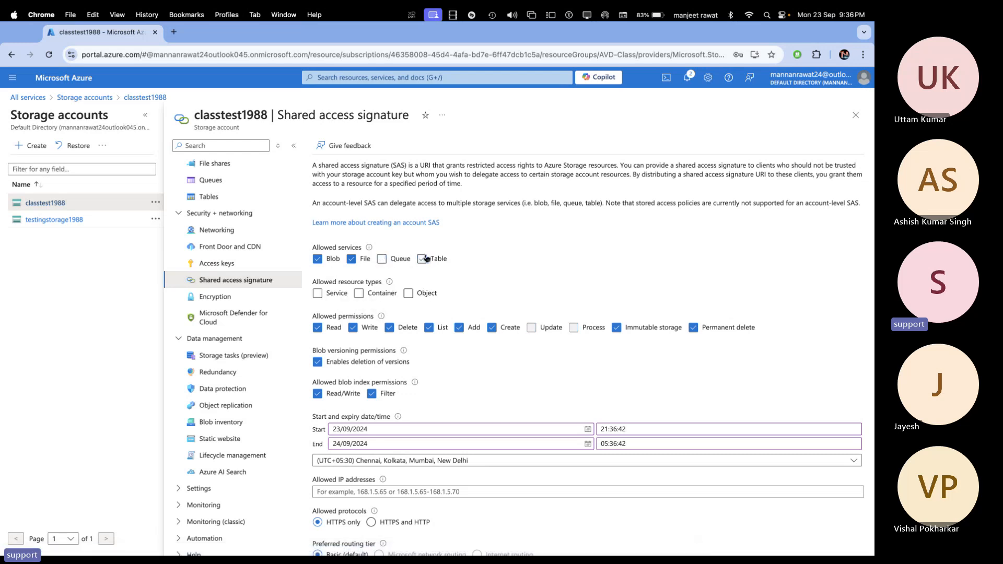
left_click(354, 262)
left_click(352, 260)
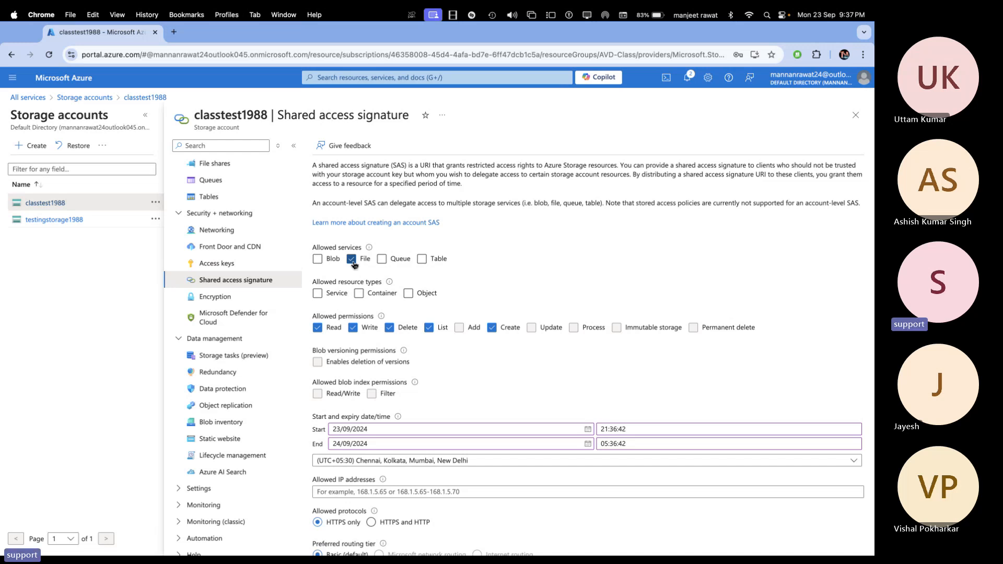
key("ctrl+Left")
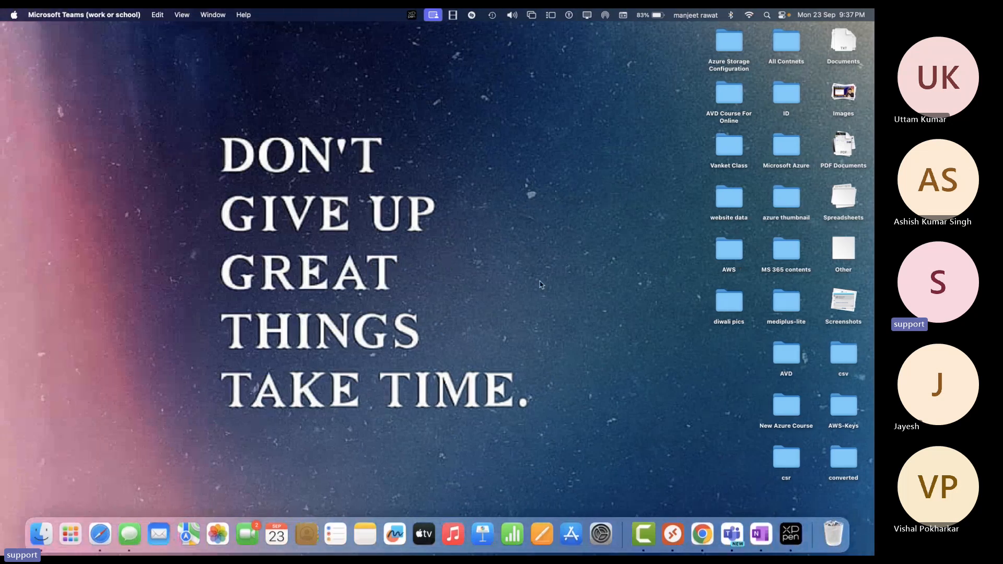
left_click(70, 535)
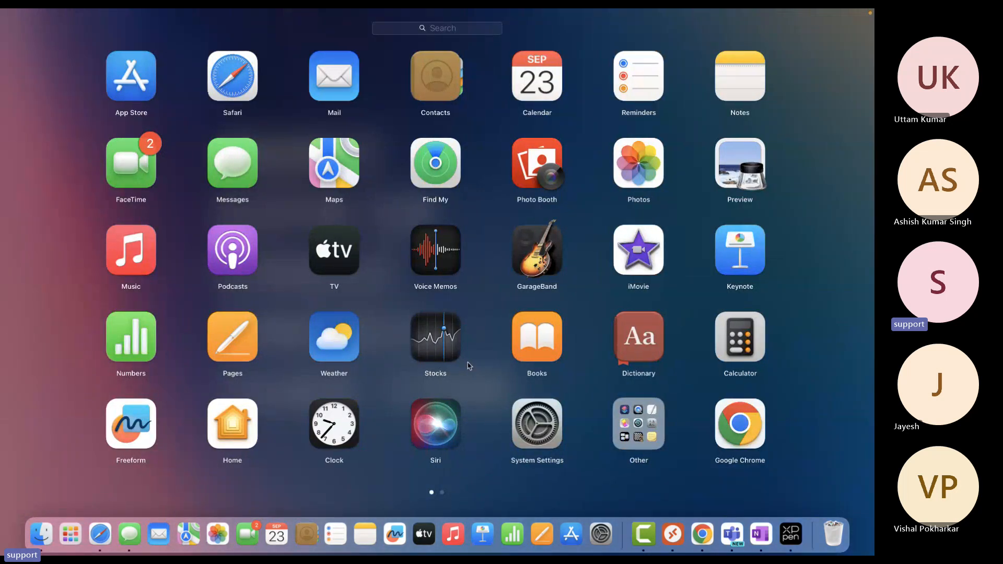
scroll(468, 362, "right", 3)
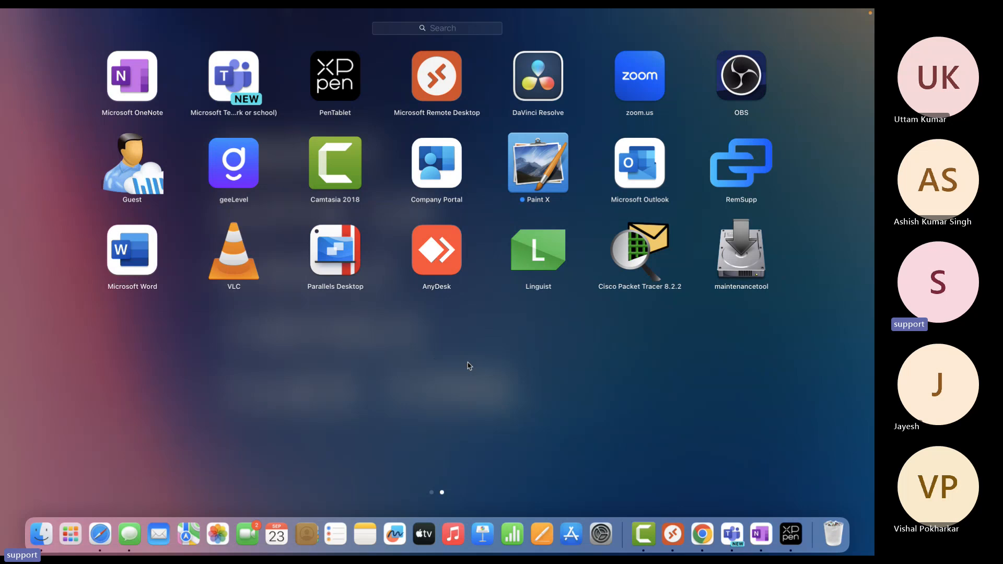
scroll(468, 365, "left", 3)
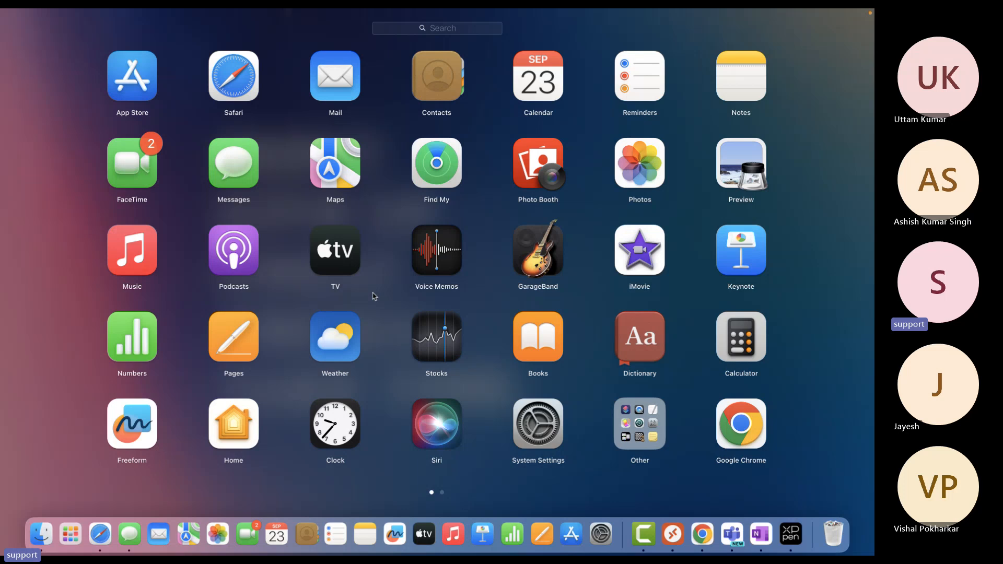
left_click(813, 283)
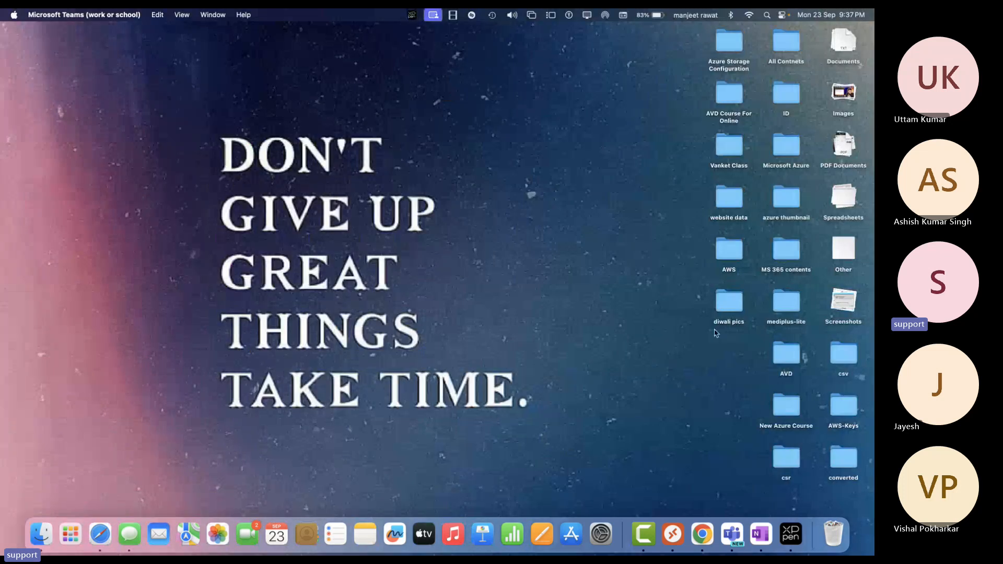
key("ctrl+Right")
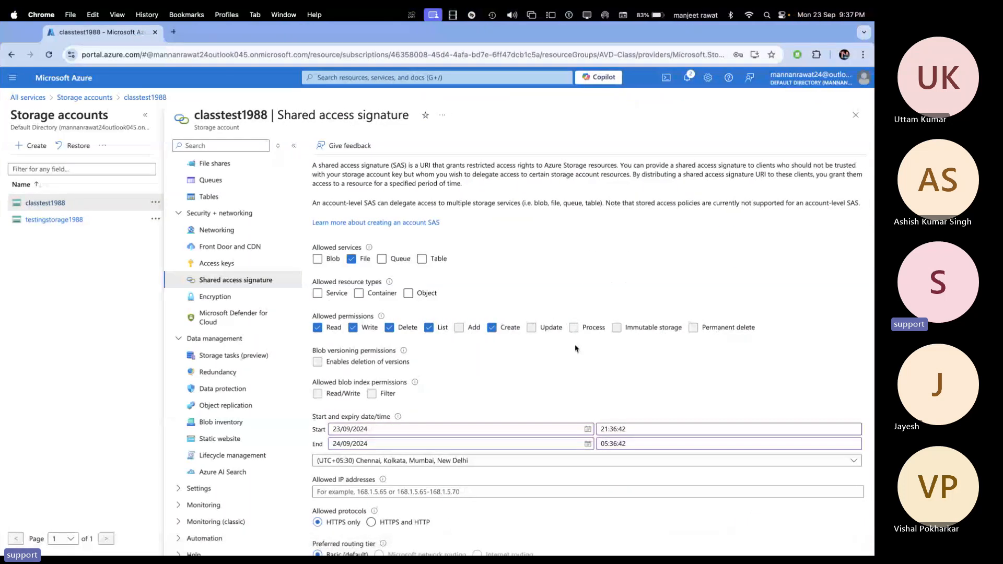
Step: Return to the Storage accounts list and check the notifications
left_click(92, 97)
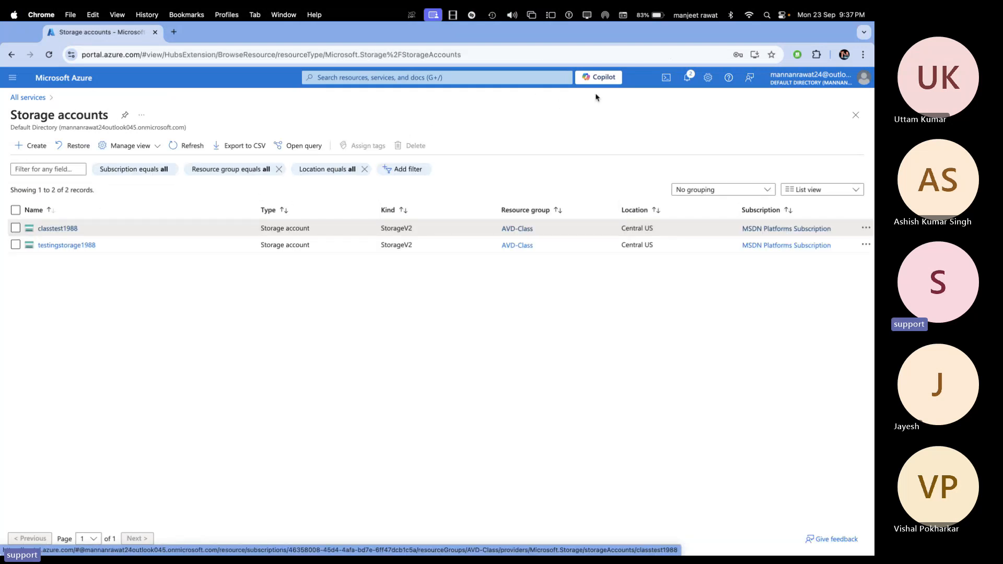
left_click(688, 77)
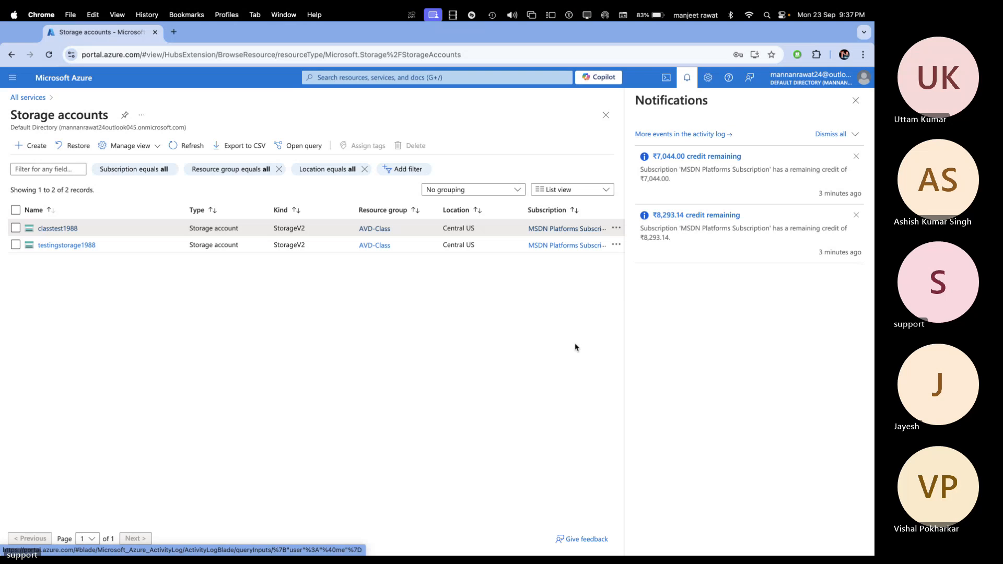
left_click(860, 102)
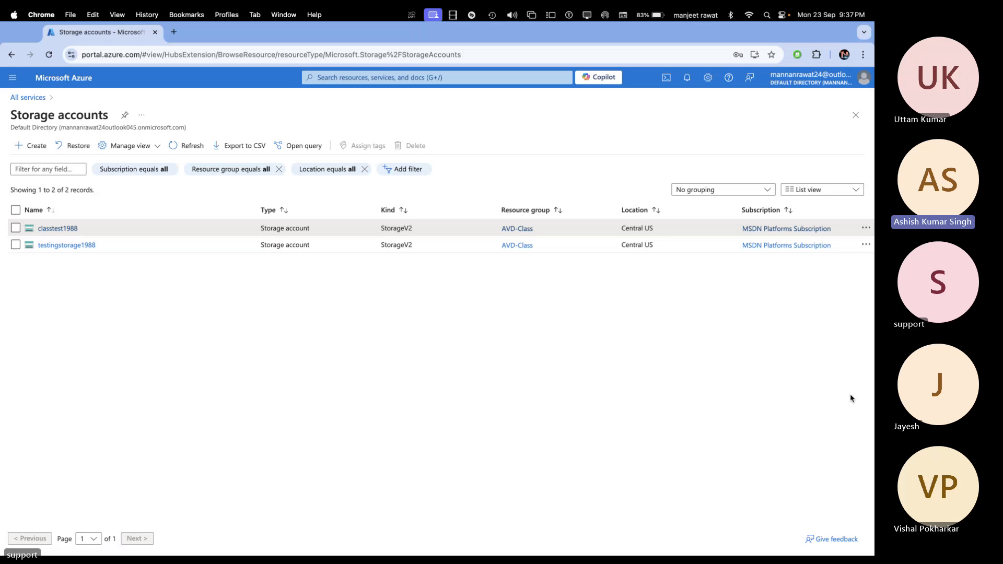
Step: Close a participant profile card in Teams, then right-click the testingstorage1988 row
key("super+Tab")
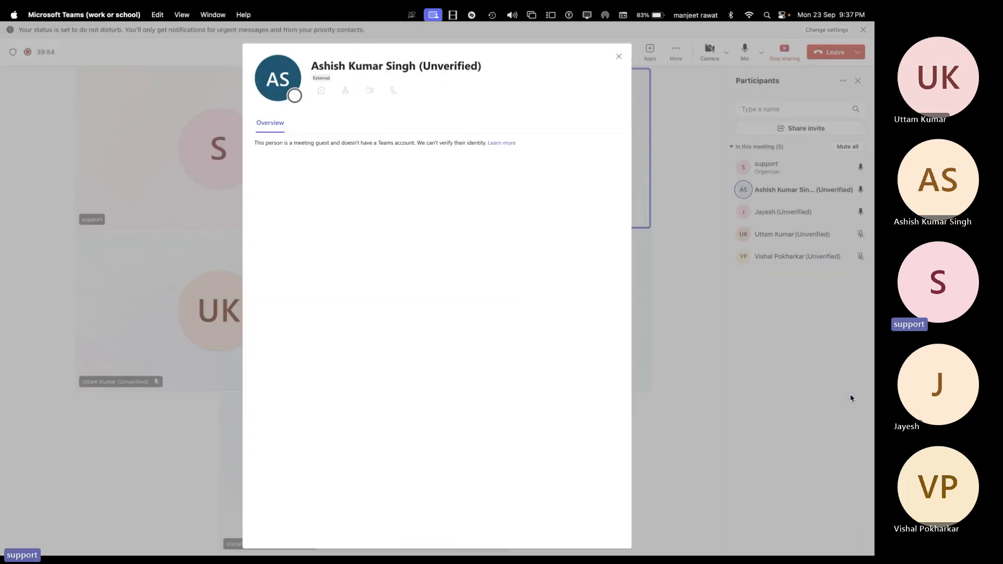
left_click(619, 57)
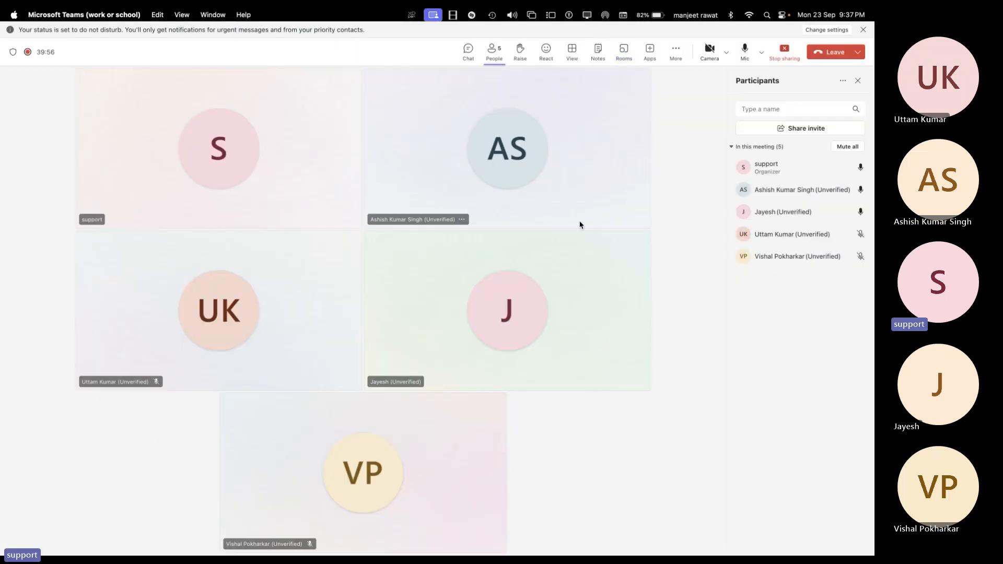
key("super+Tab")
right_click(565, 247)
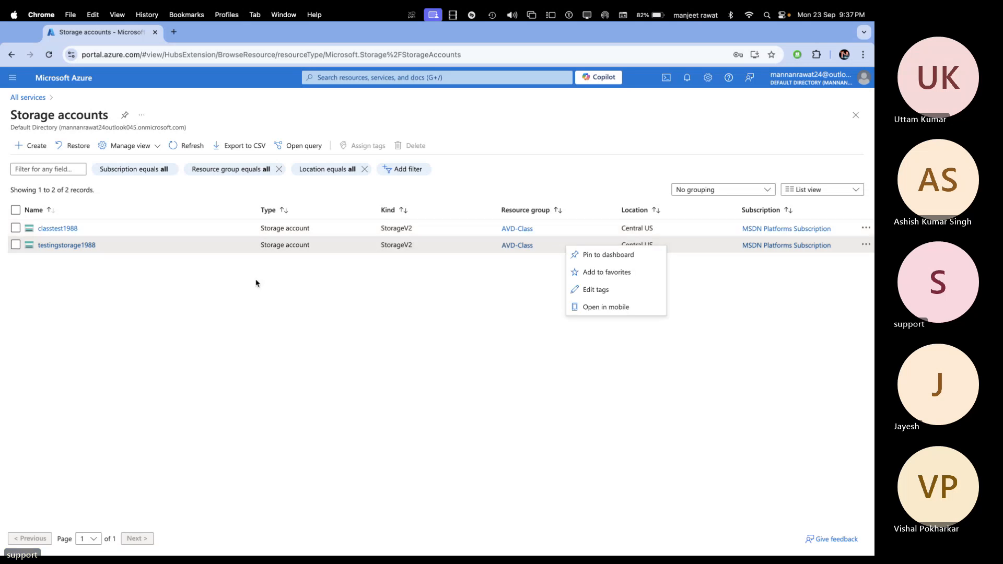
Step: On classtest1988's Access keys page, reveal key1 and copy it to the clipboard
left_click(73, 229)
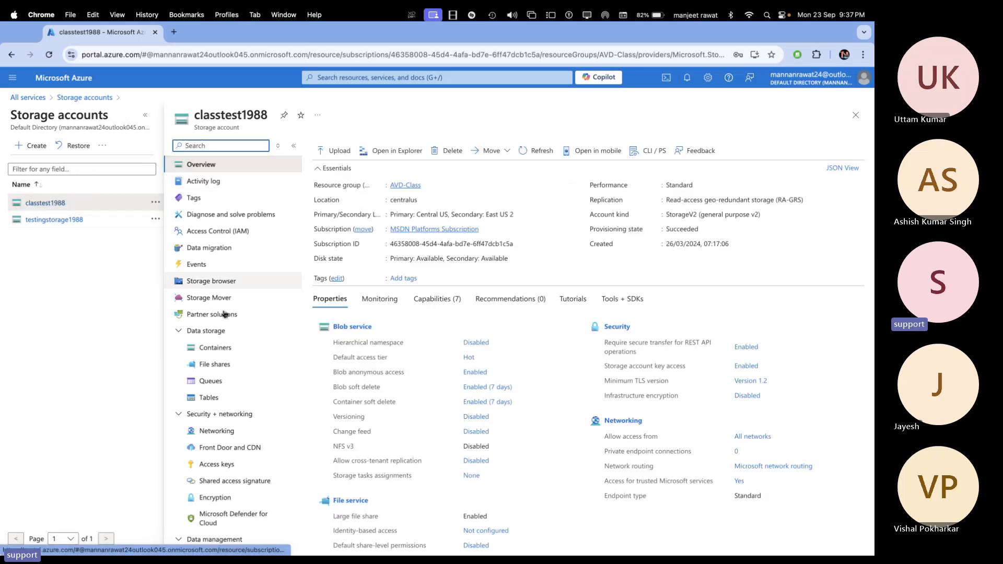
scroll(214, 416, "down", 3)
left_click(209, 406)
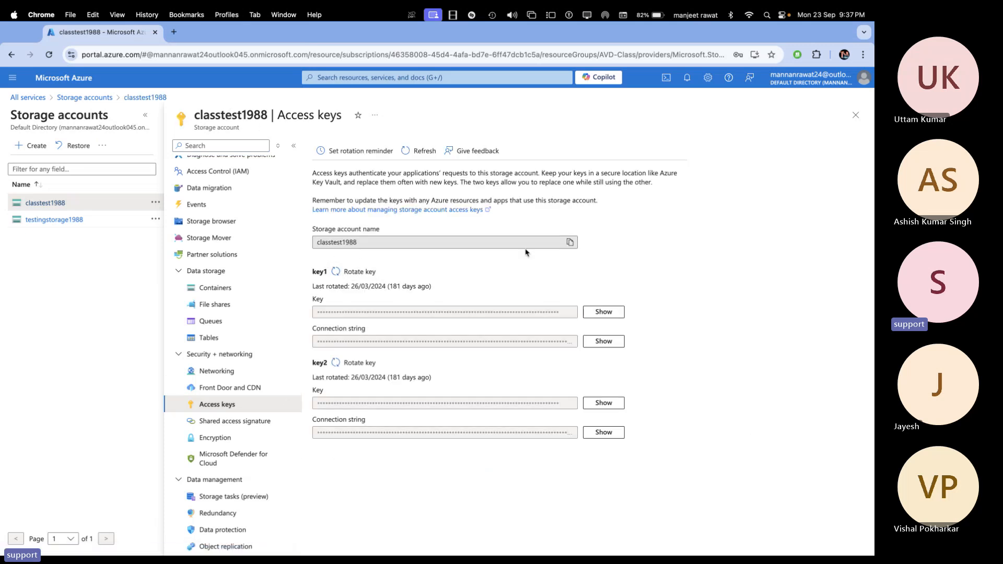
left_click(600, 312)
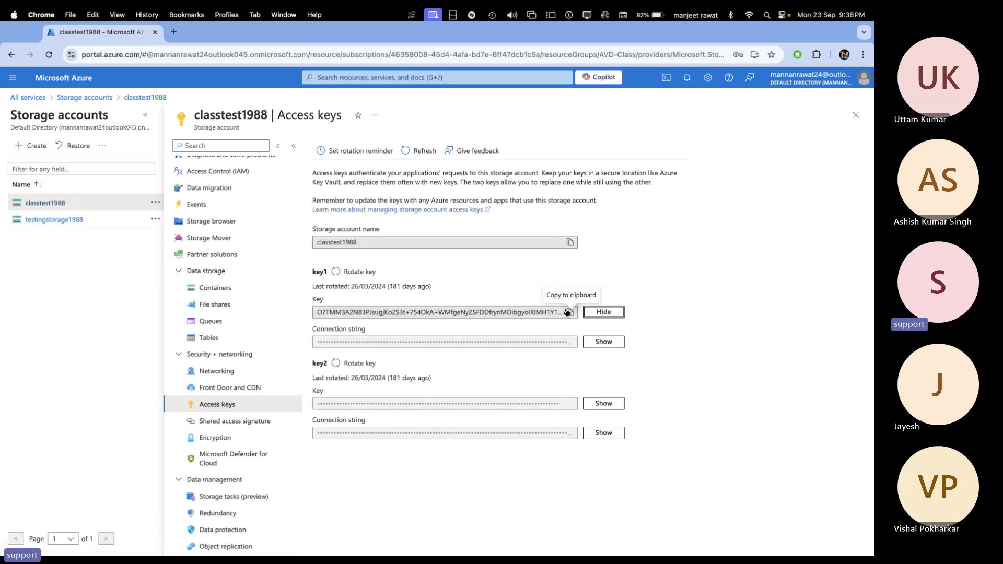
left_click(569, 313)
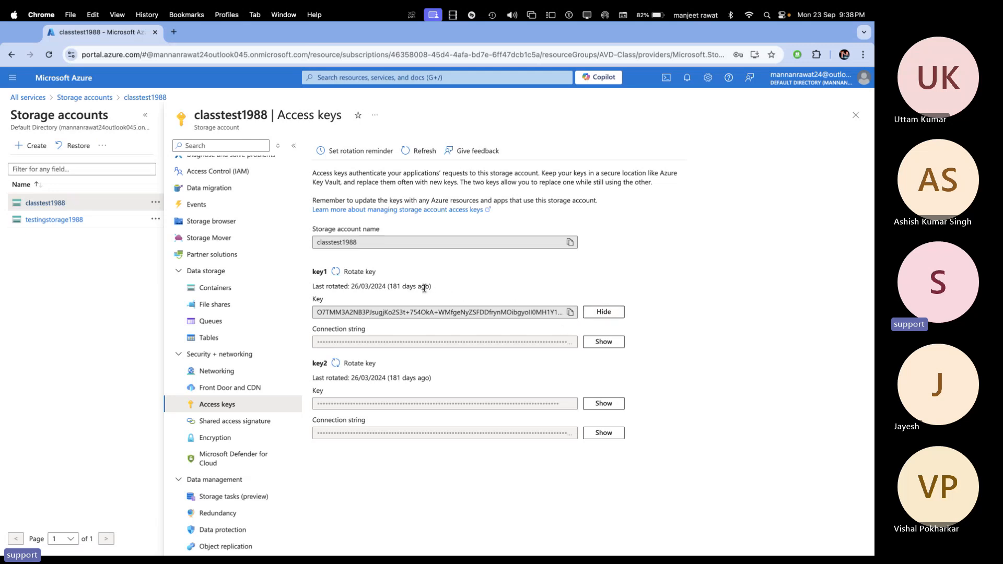
left_click_drag(424, 287, 394, 286)
Step: Rotate key1 and confirm Yes to regenerate it
left_click(355, 273)
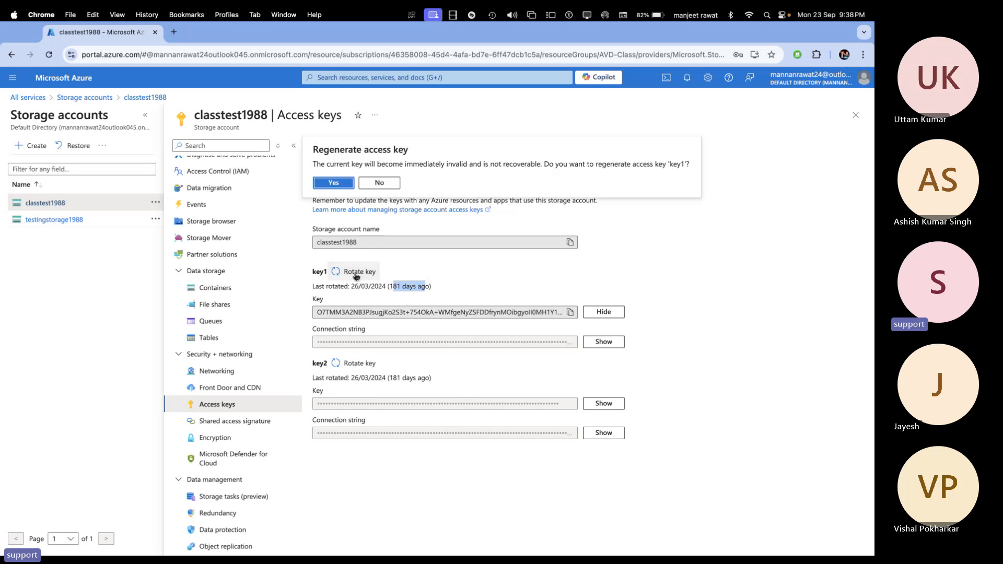
left_click(333, 183)
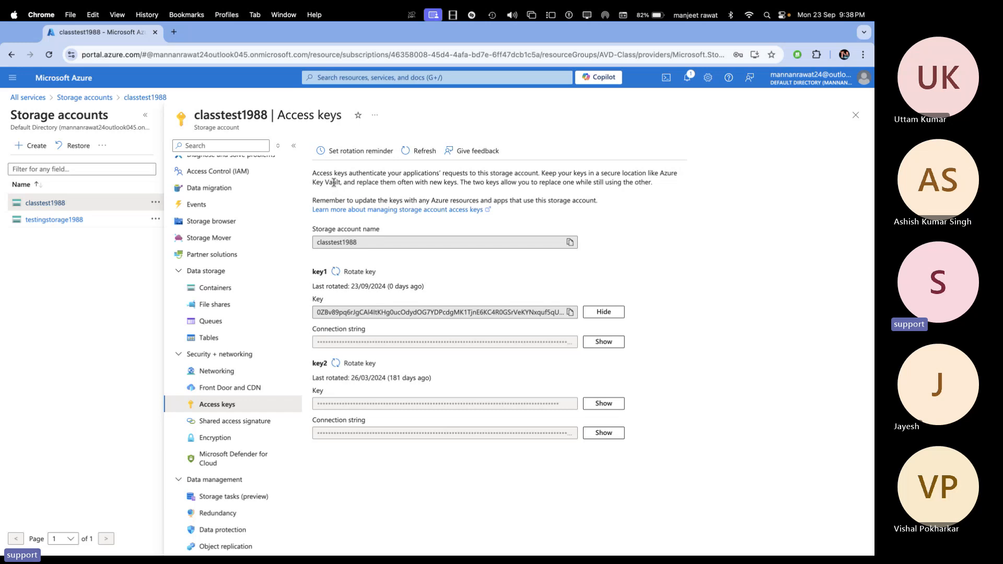
left_click(359, 151)
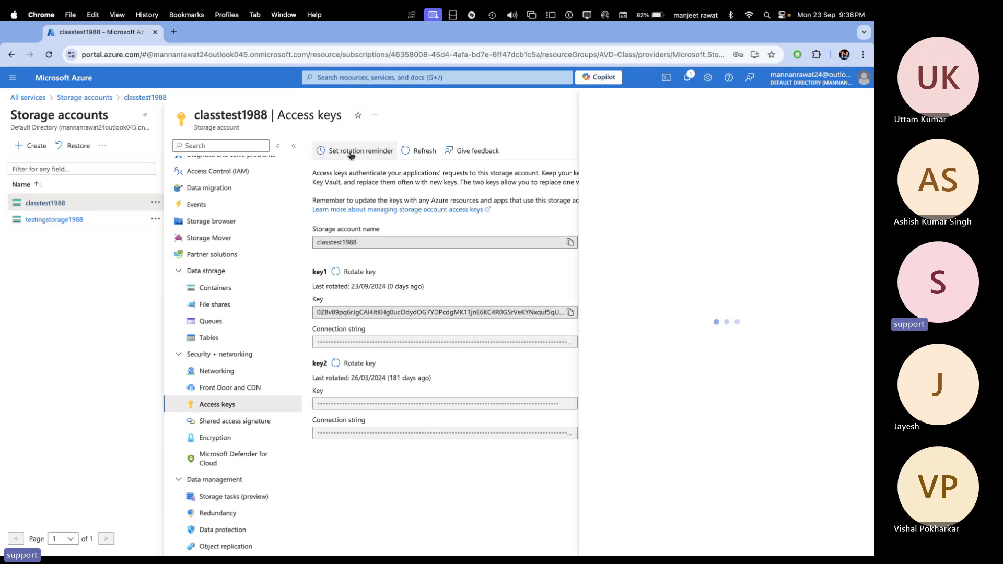
left_click(594, 180)
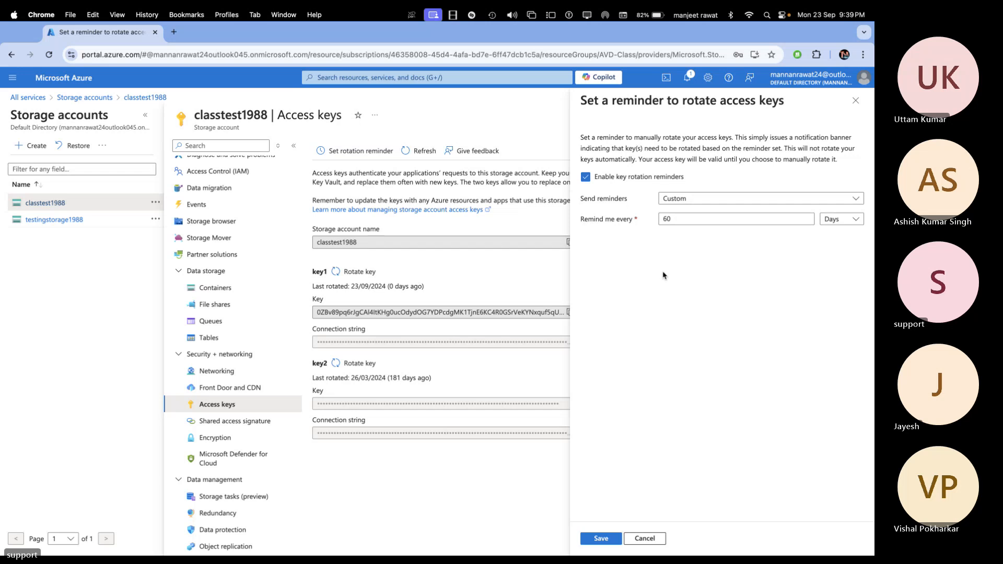
left_click(855, 100)
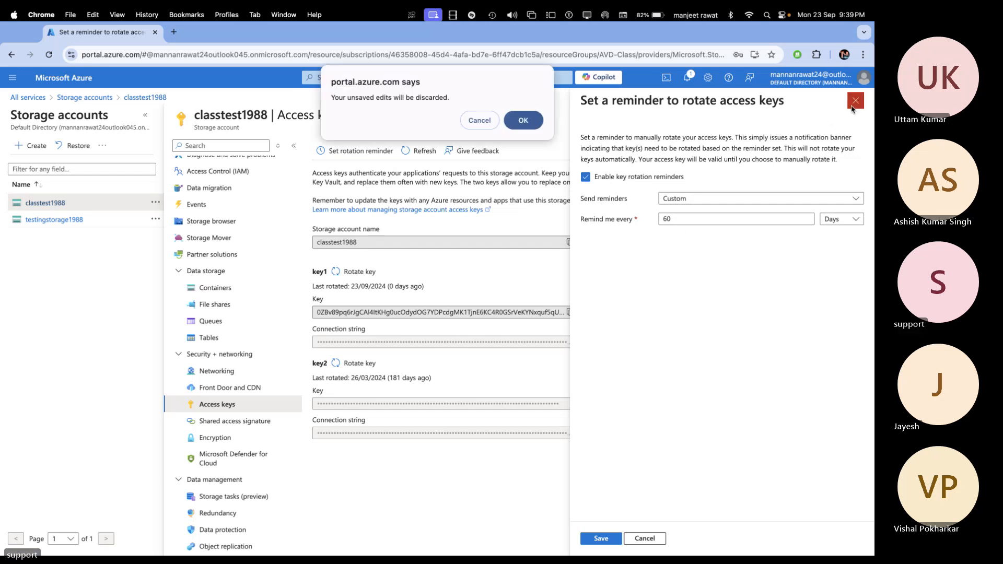
left_click(524, 122)
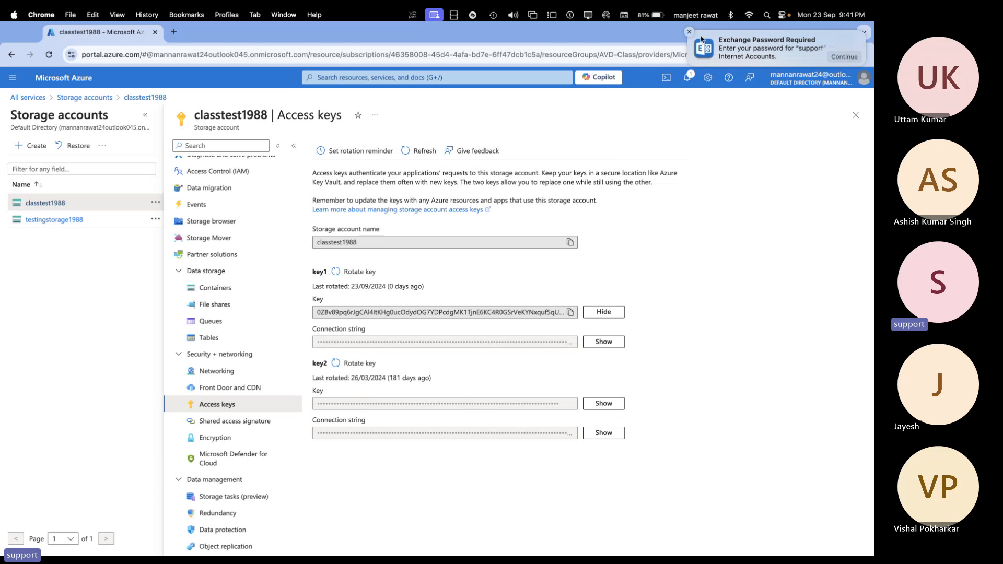
Step: Dismiss the password-required notification
left_click(691, 33)
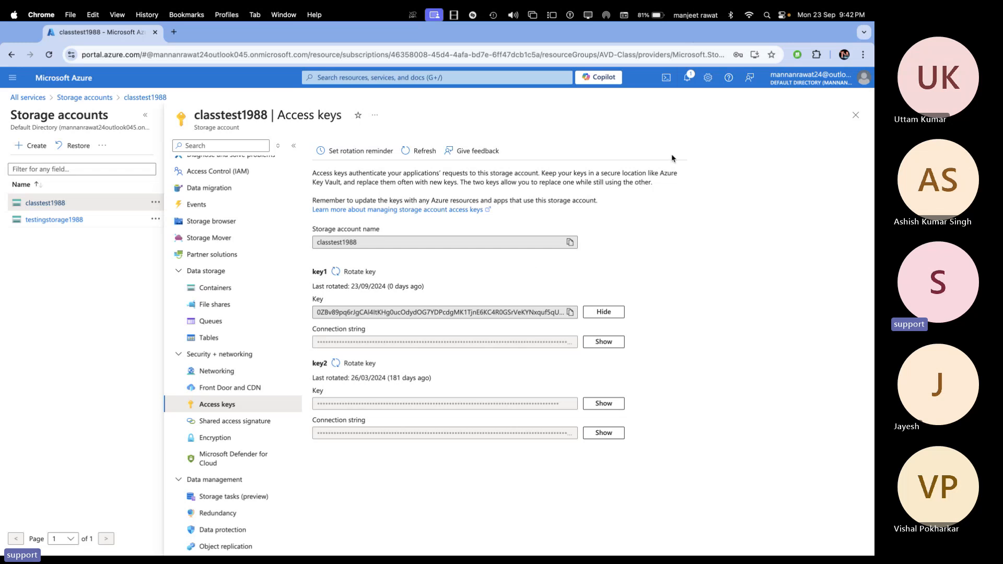
Step: Open classtest1988's Shared access signature form, try the Allowed IP addresses box, then start a new tab
left_click(253, 428)
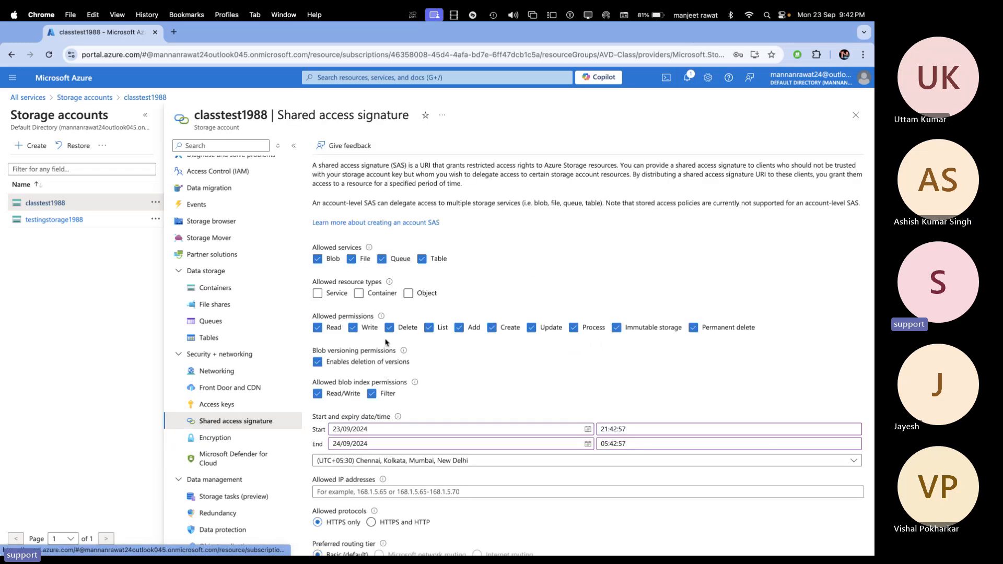
scroll(364, 369, "down", 4)
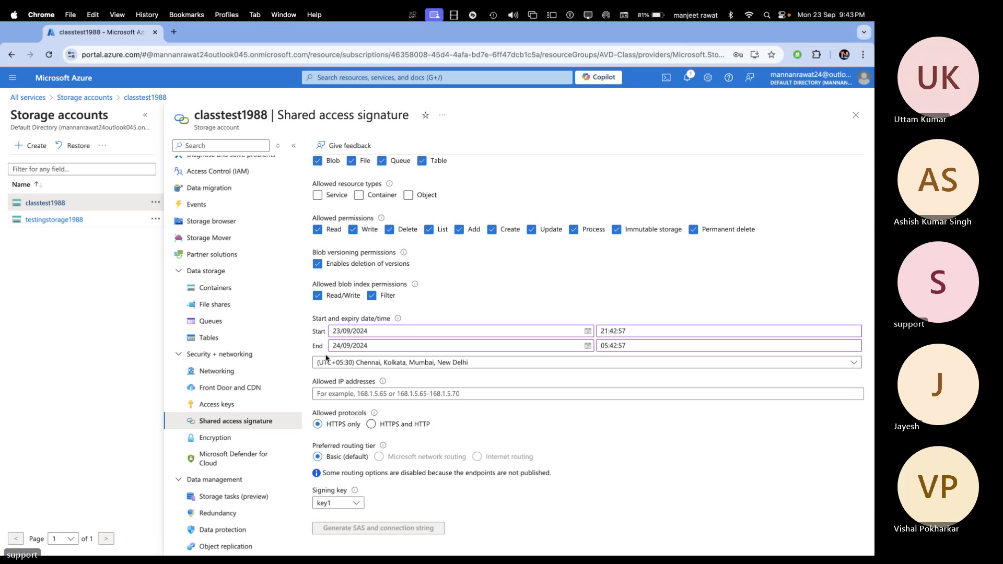
left_click(386, 393)
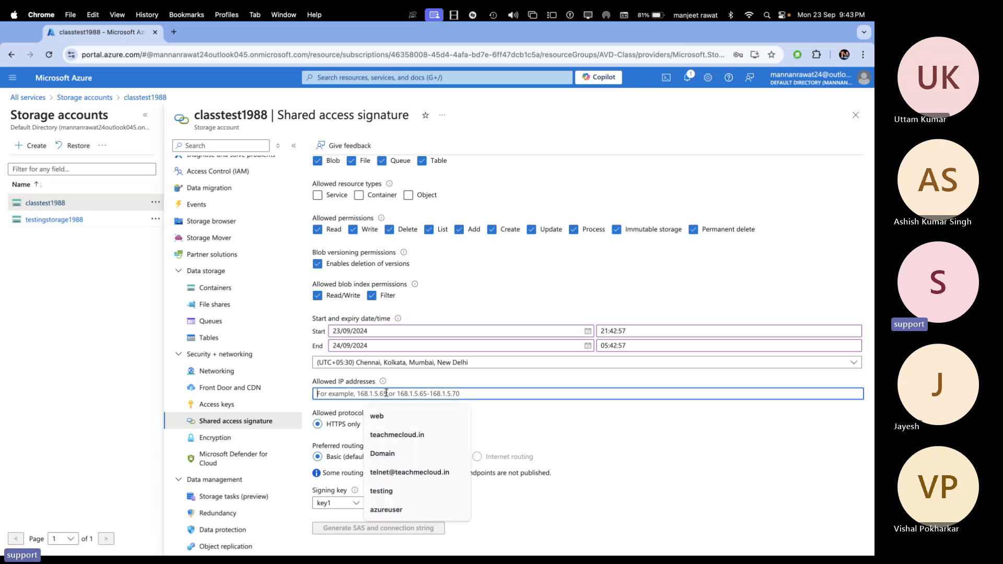
right_click(387, 393)
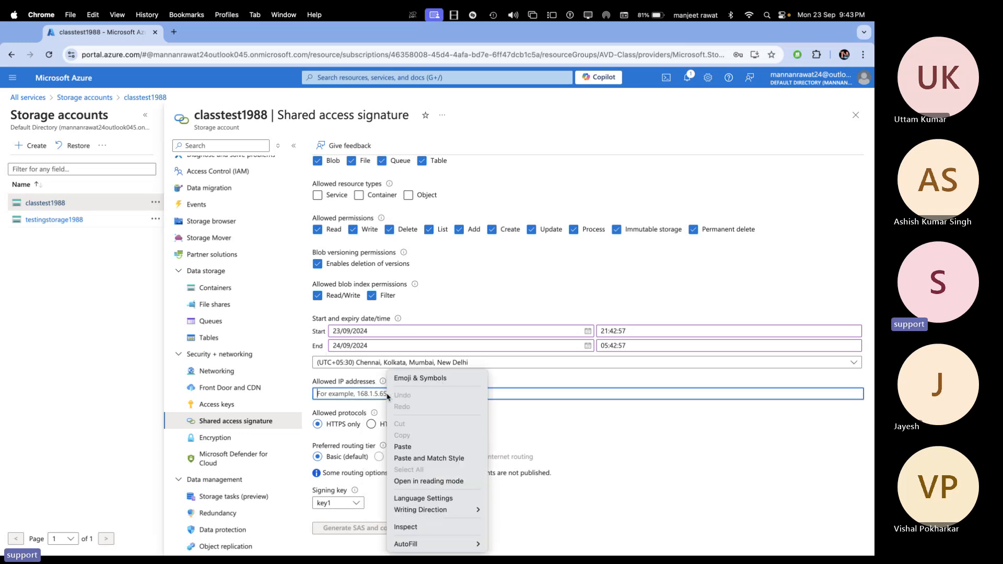
left_click(483, 300)
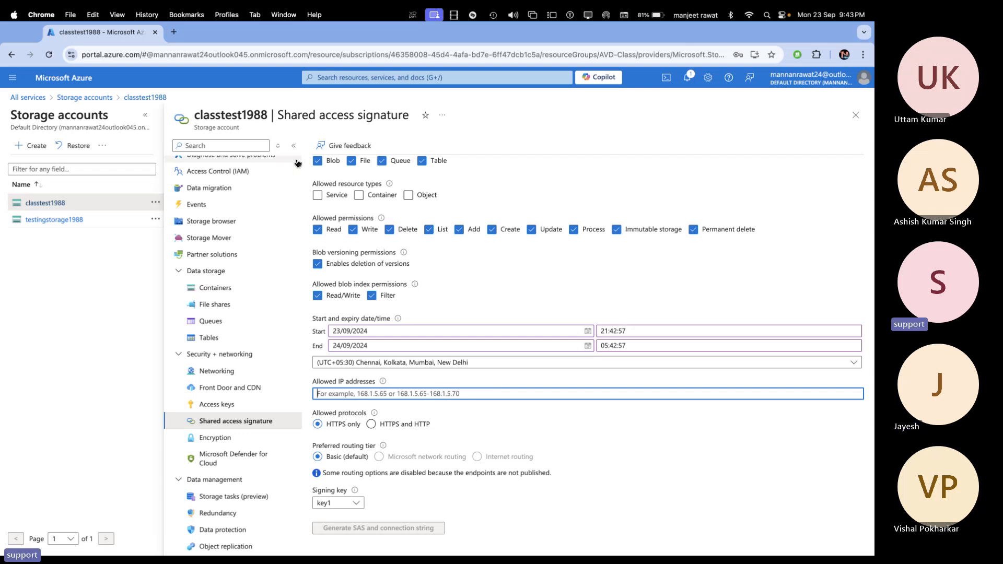
left_click(175, 34)
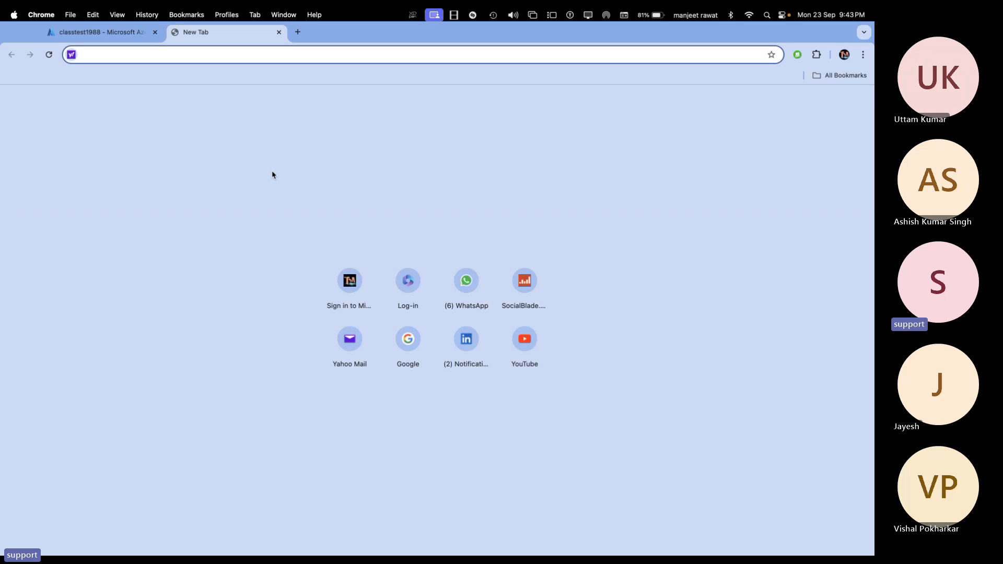
Step: Look up the public IPv4 address on whatismyipaddress.com and copy 182.69.178.62
type("what")
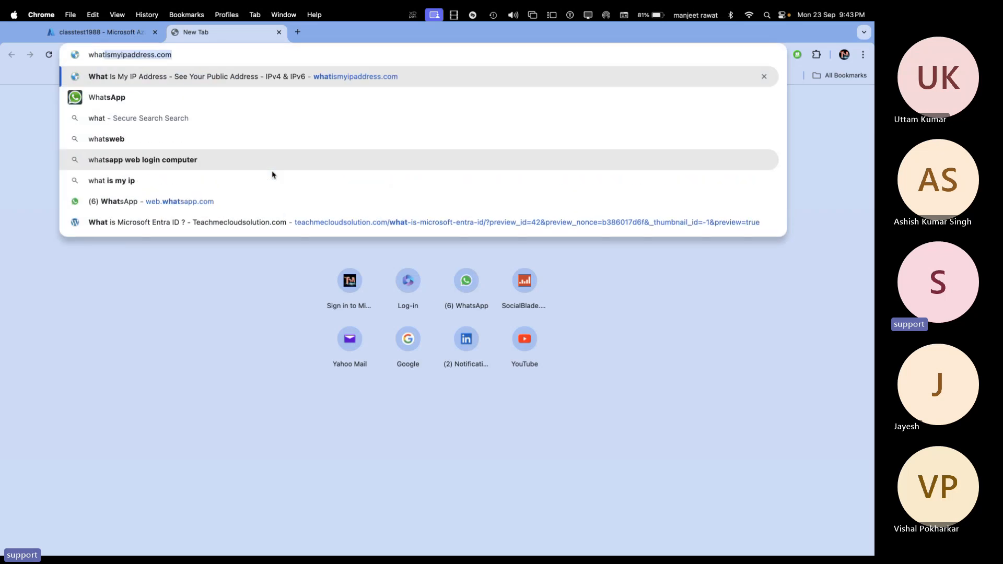
left_click(165, 186)
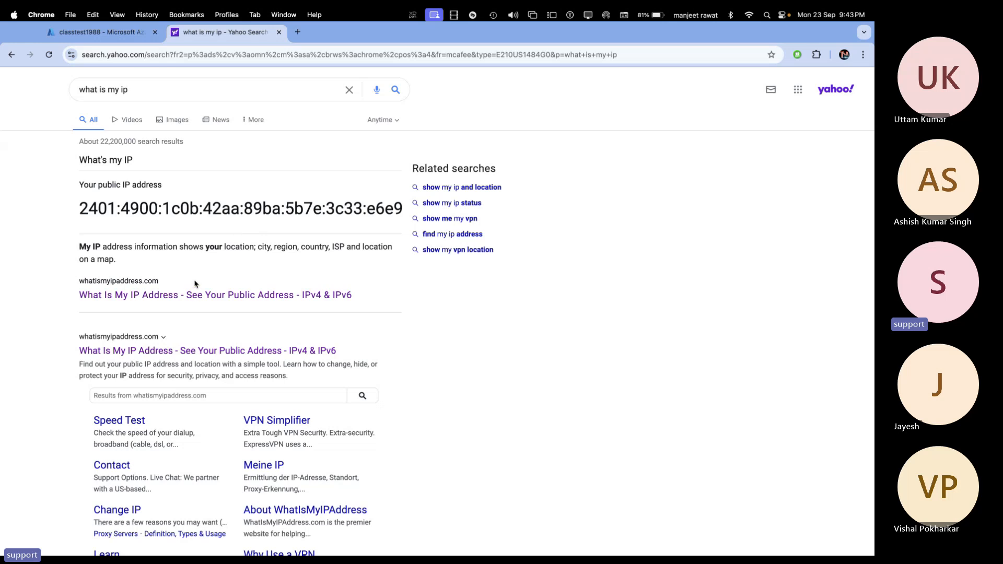
left_click(193, 351)
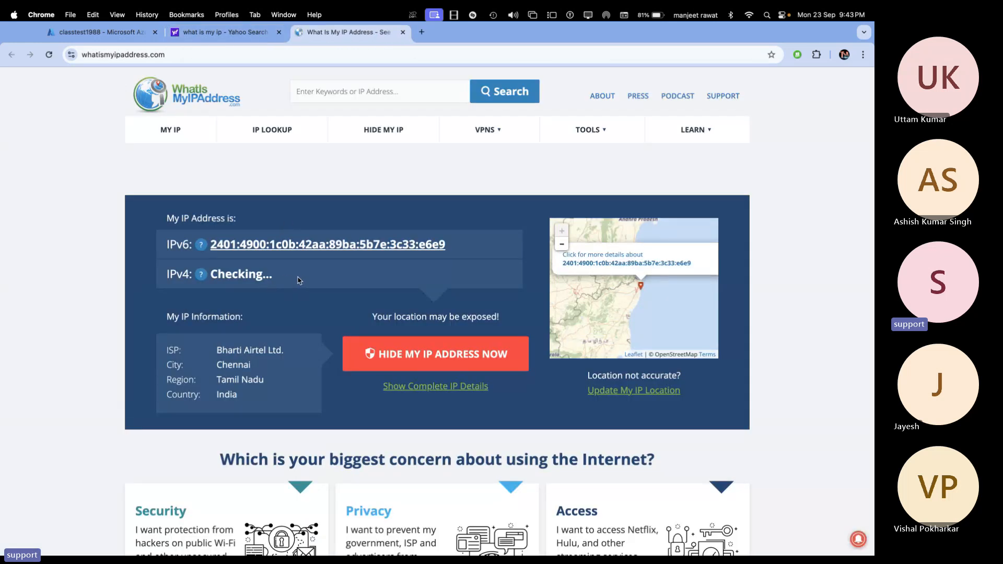
left_click_drag(298, 279, 209, 277)
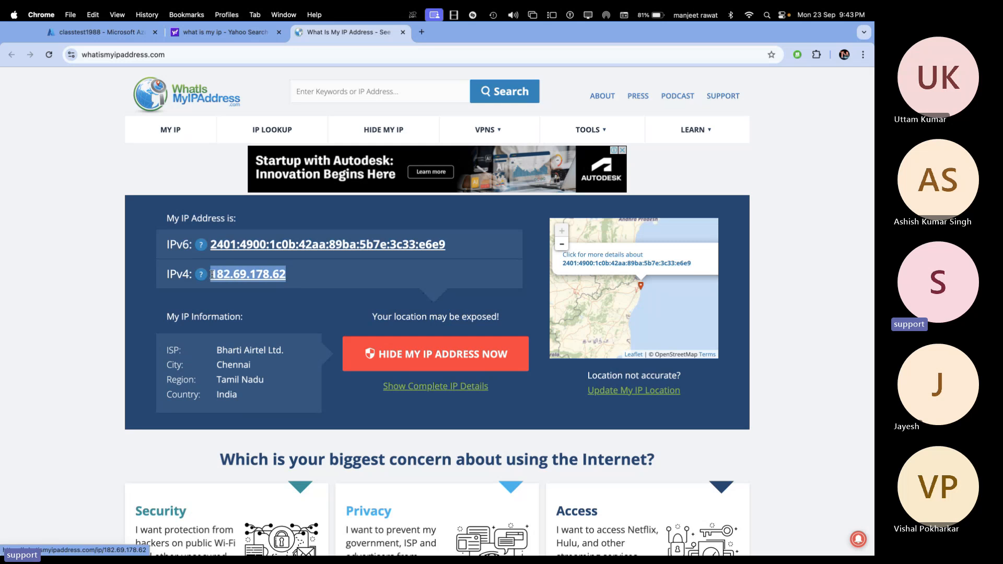
right_click(234, 275)
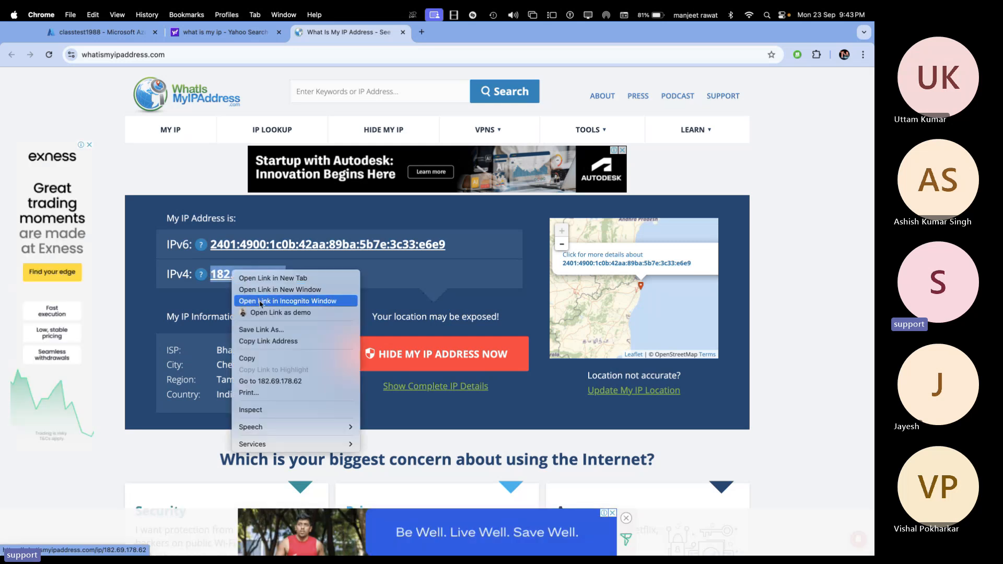
left_click(266, 354)
Step: Return to the classtest1988 SAS form and target the Allowed IP addresses field for pasting
right_click(140, 29)
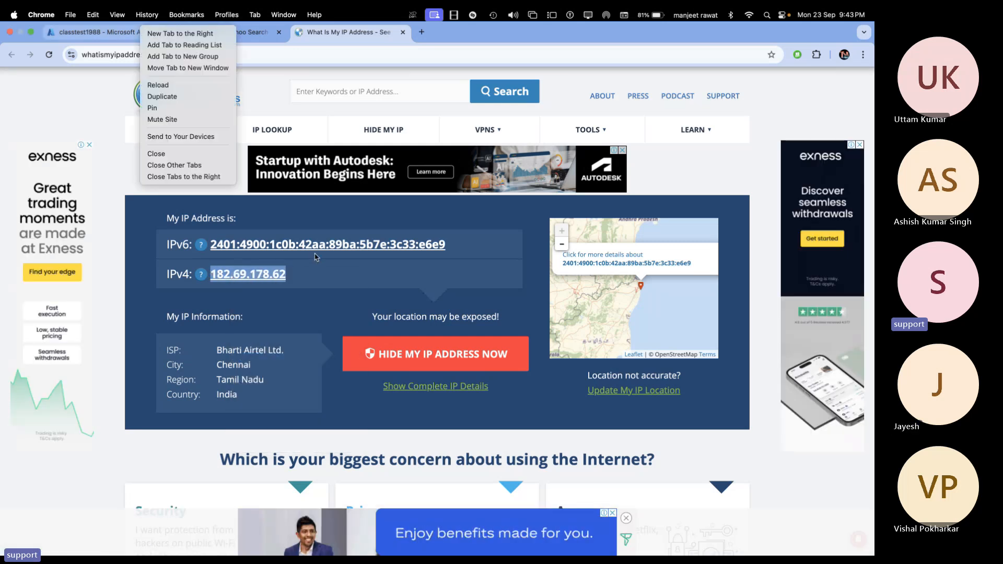
left_click(106, 35)
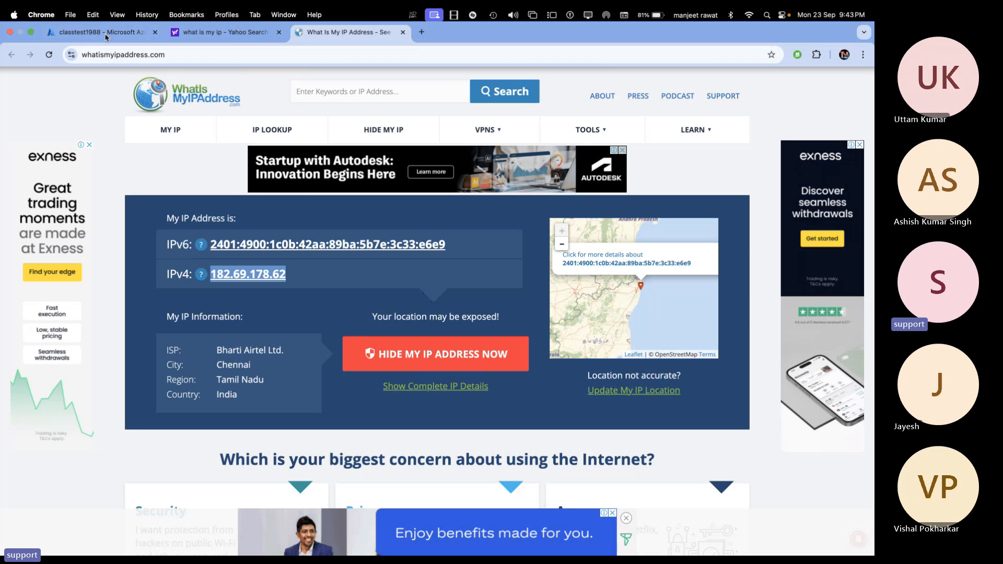
left_click(106, 33)
left_click(399, 394)
right_click(399, 394)
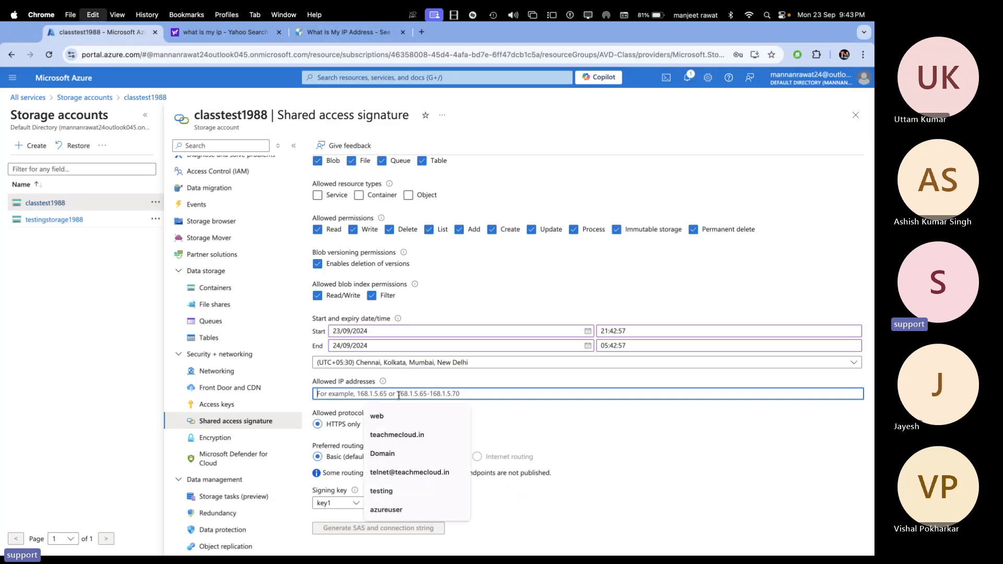
left_click(436, 416)
left_click(468, 435)
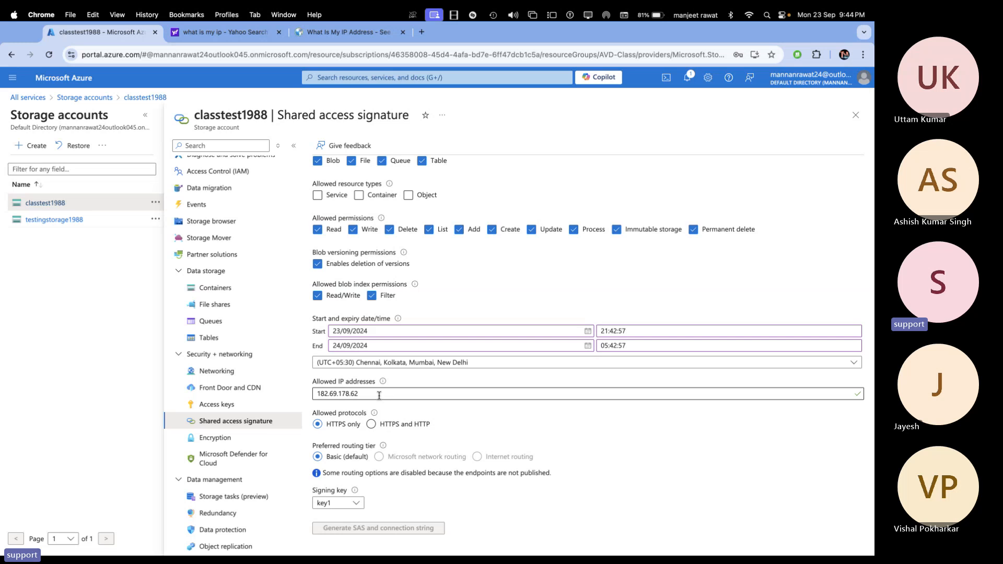
Step: Close the Yahoo Search and What Is My IP Address tabs
left_click(278, 33)
left_click(280, 33)
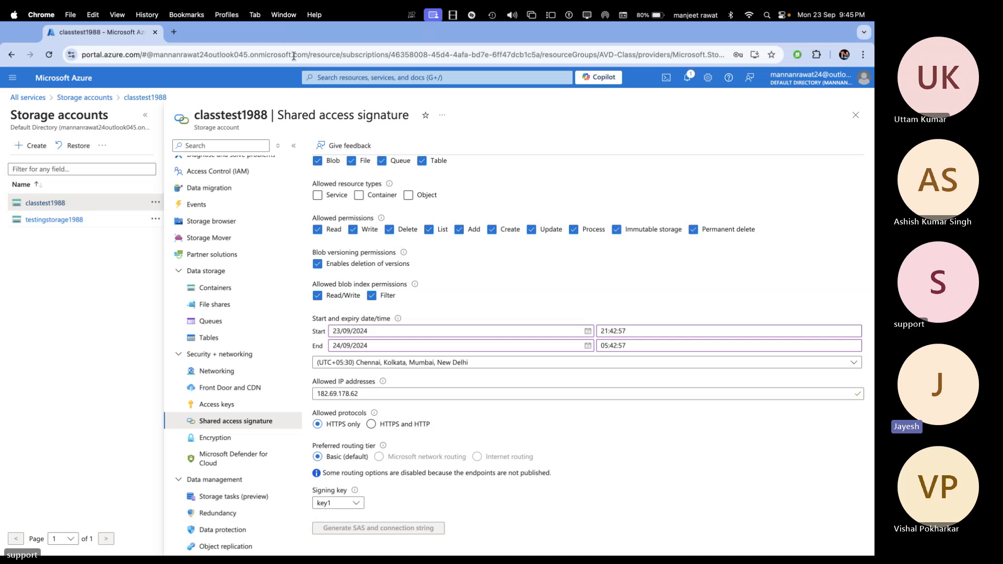
Step: Try adding the IP a second time after a comma, then erase the invalid entry
left_click(474, 389)
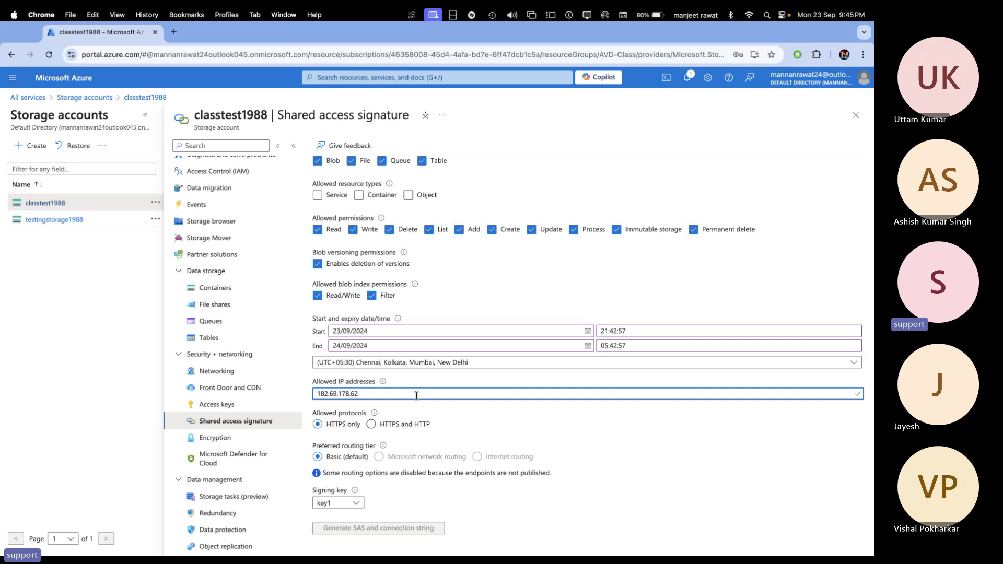
type(",")
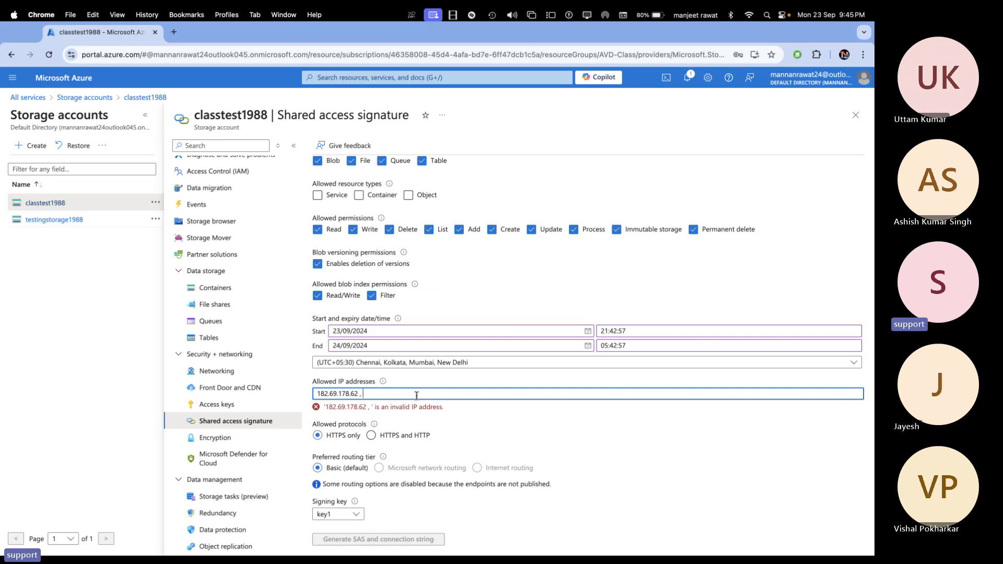
key("super+v")
left_click(364, 394)
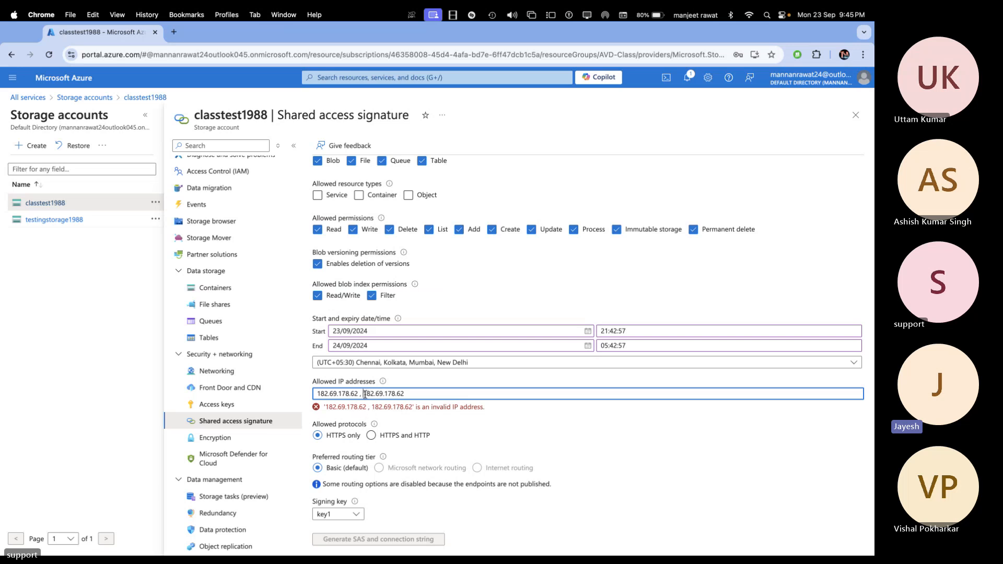
left_click_drag(420, 394, 300, 381)
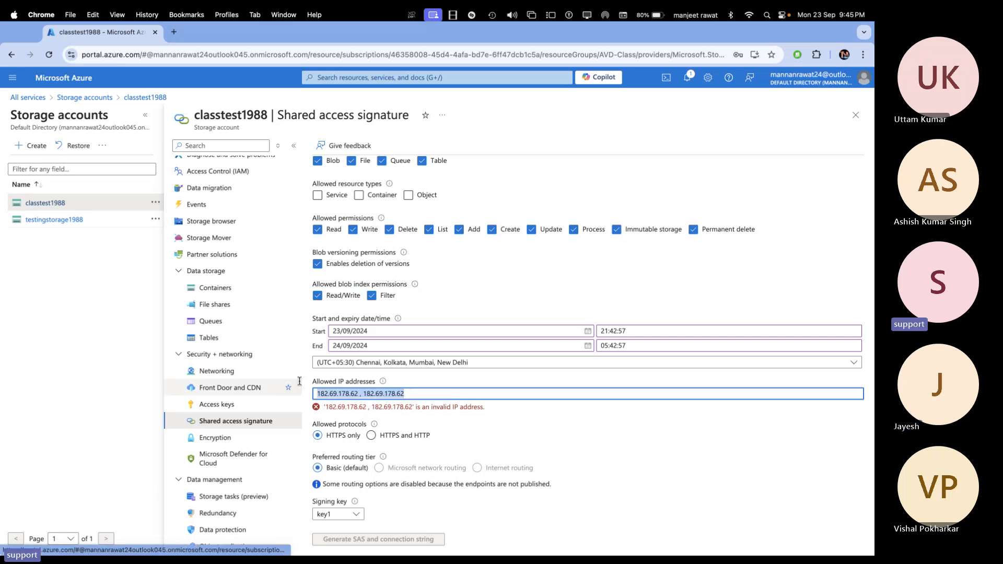
key("BackSpace")
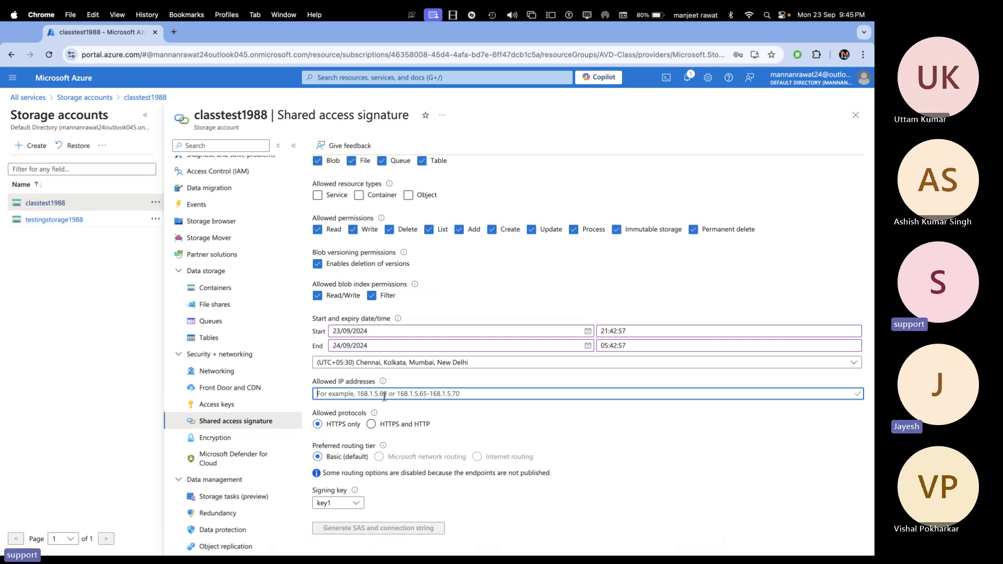
Step: Try entering the IP twice joined by 'or' with a '/2' suffix, then delete it
left_click(384, 396)
key("super+v")
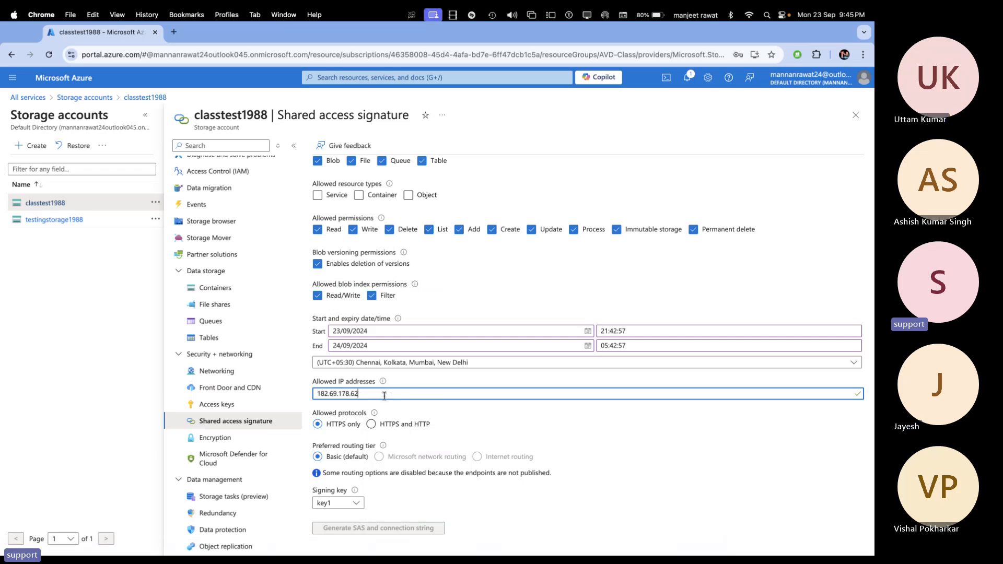
type("or")
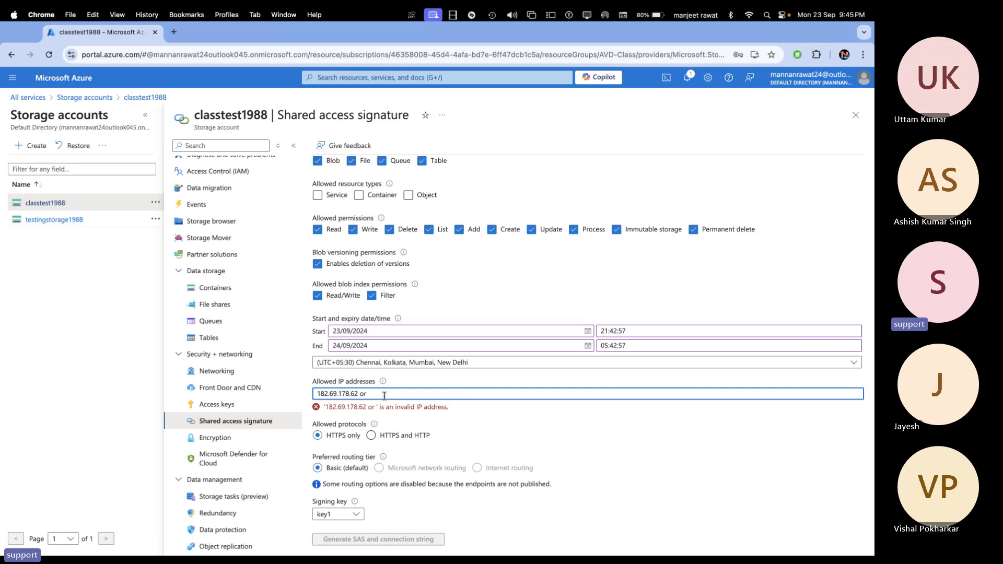
key("super+v")
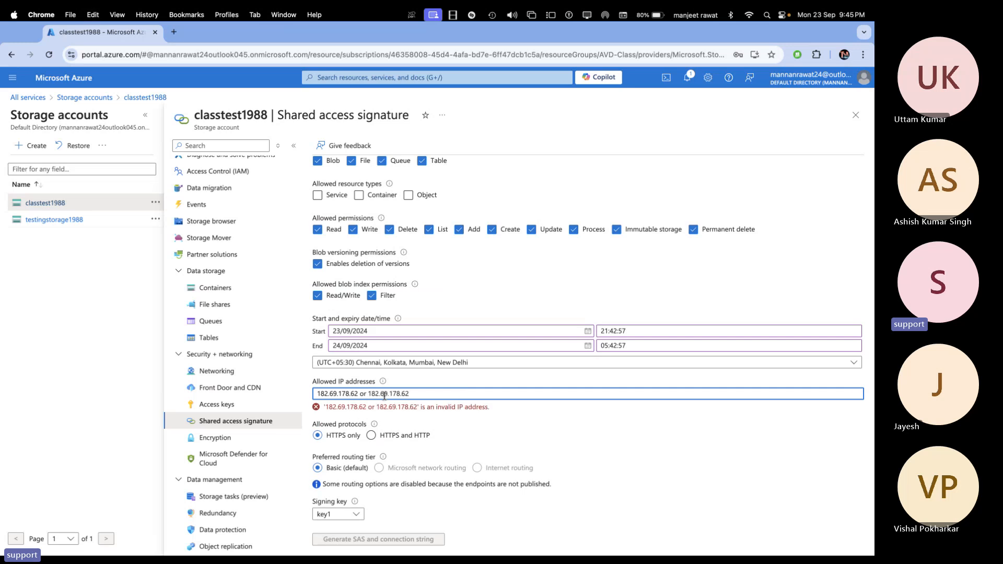
left_click_drag(418, 392, 359, 395)
type("/")
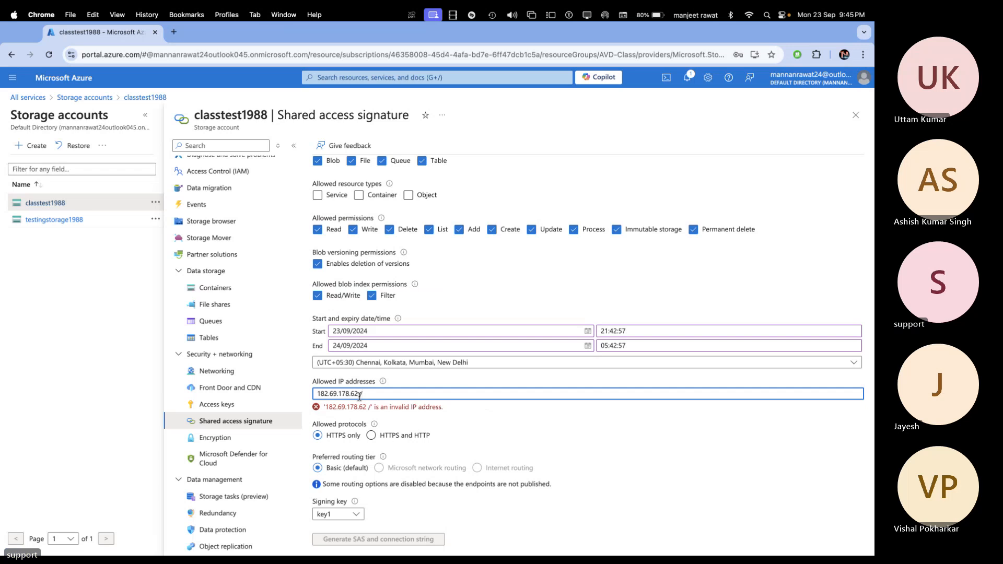
type("24")
left_click_drag(385, 393, 316, 393)
key("BackSpace")
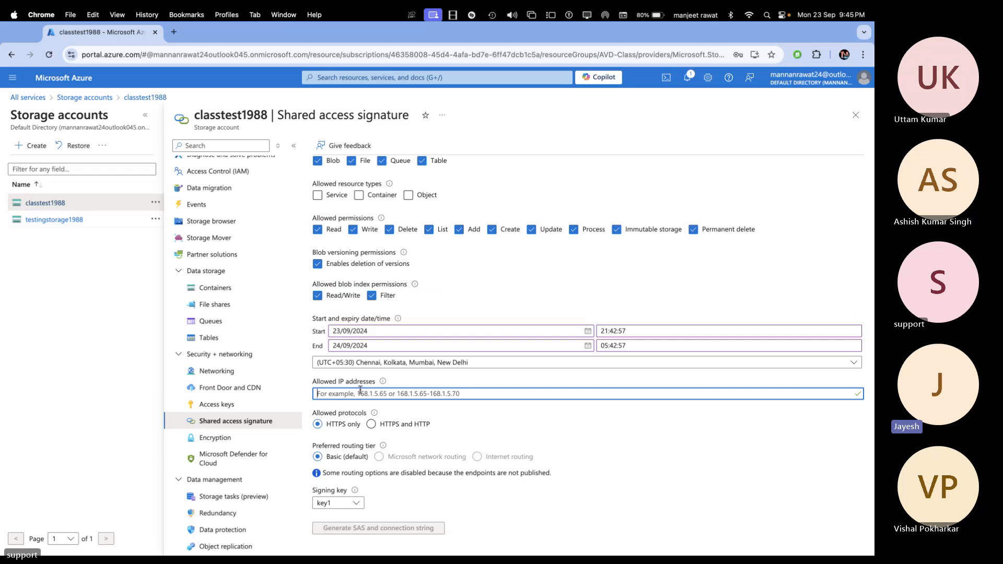
Step: Try a dash-joined range of 182.69.178.62, then clear the Allowed IP addresses field entirely
left_click(419, 396)
key("super+v")
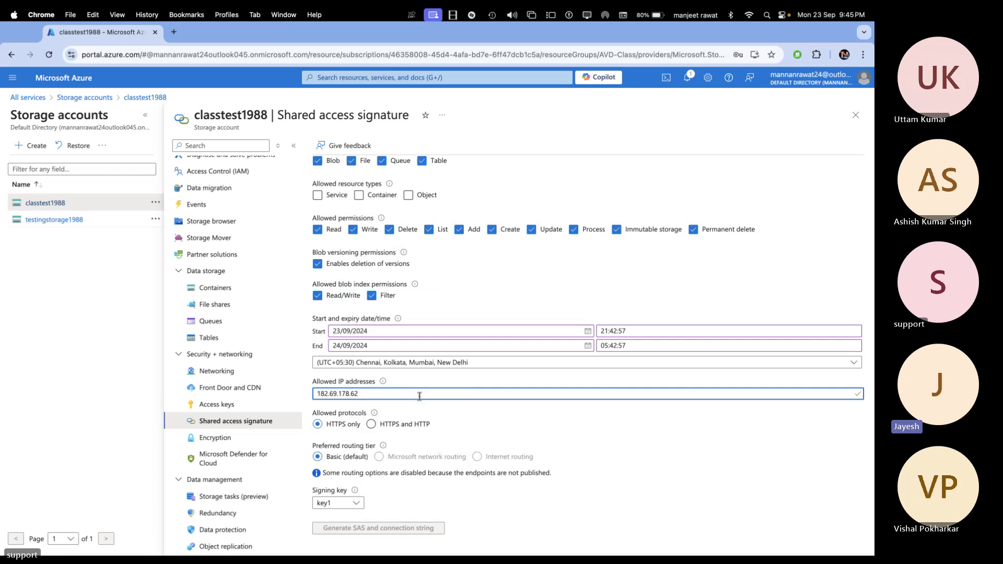
type("-")
key("super+v")
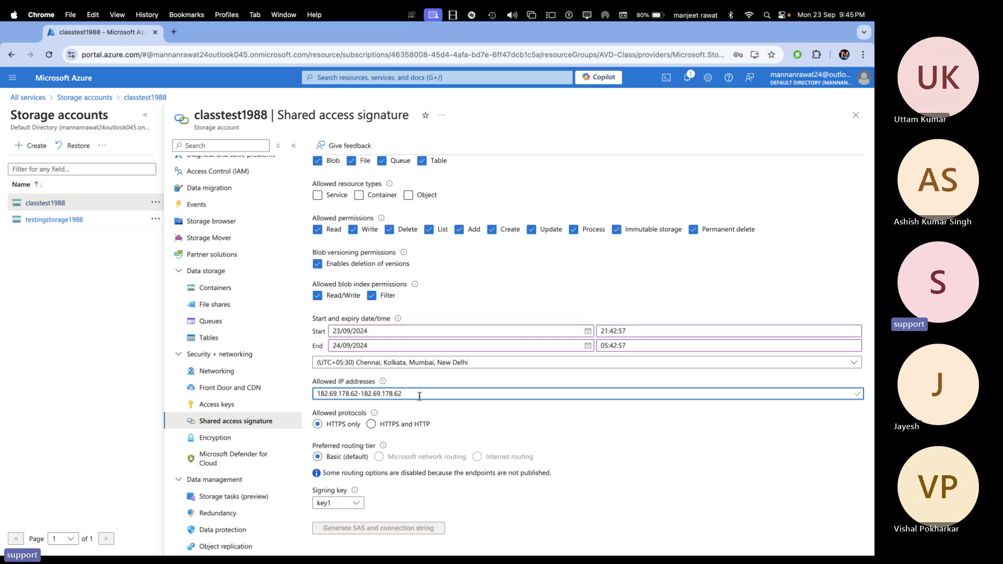
type("-")
key("super+v")
type("-")
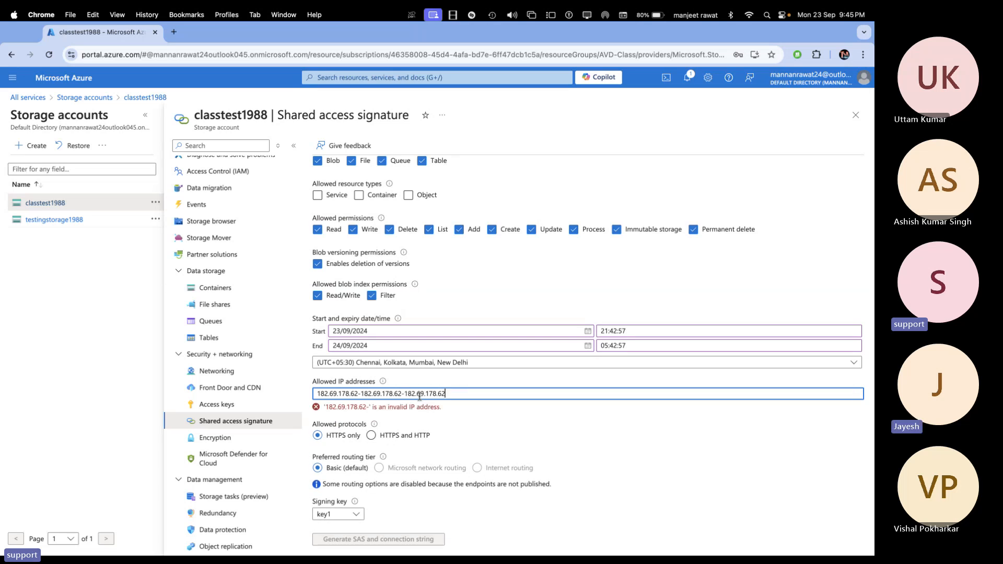
key("super+v")
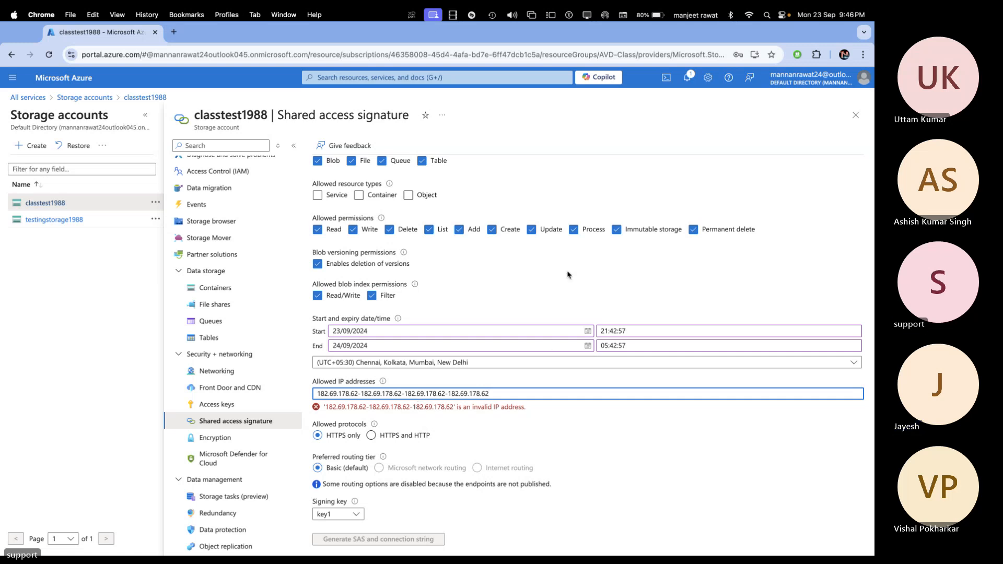
left_click_drag(502, 395, 365, 374)
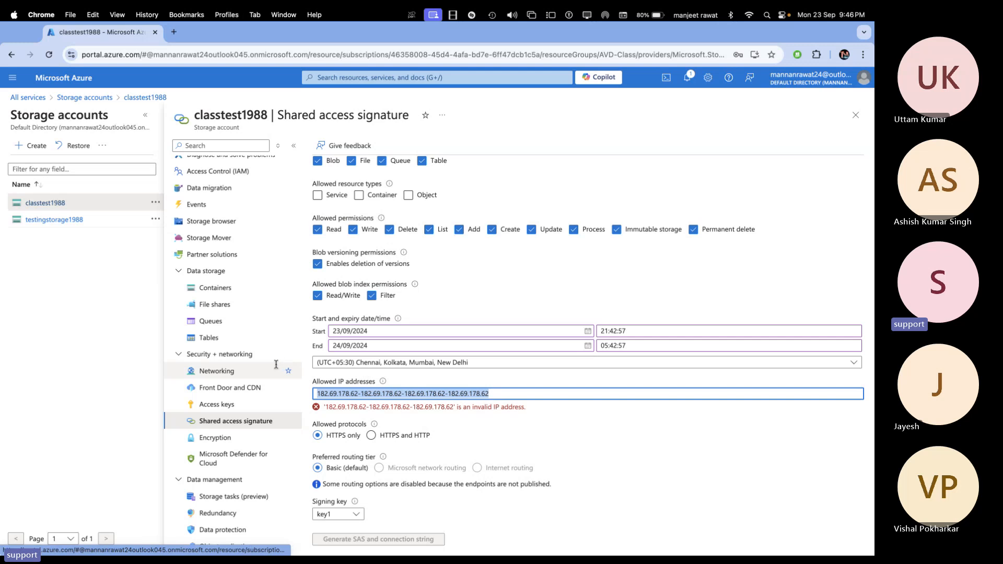
key("BackSpace")
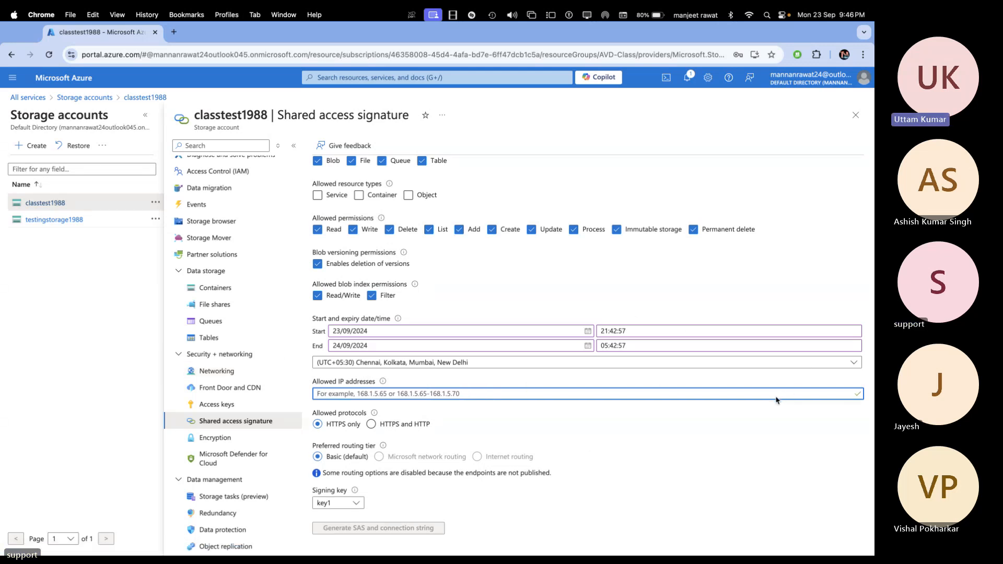
left_click(598, 183)
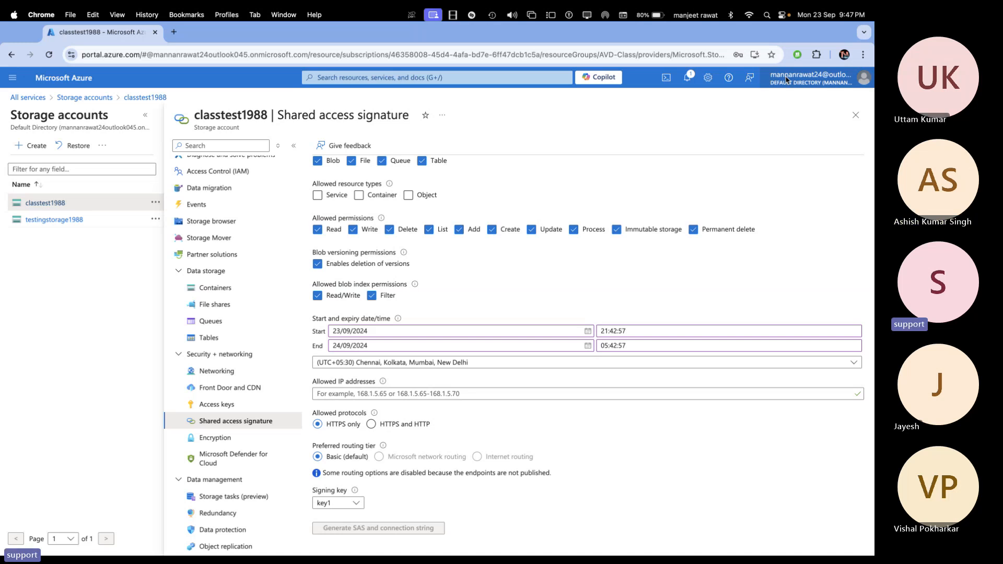
key("ctrl+Right")
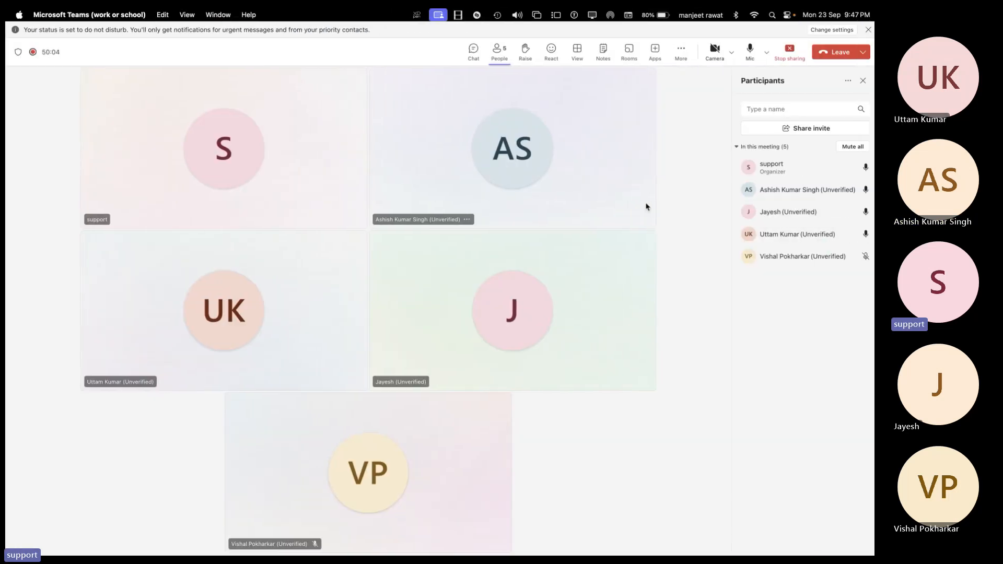
key("ctrl+Left")
key("ctrl+Left")
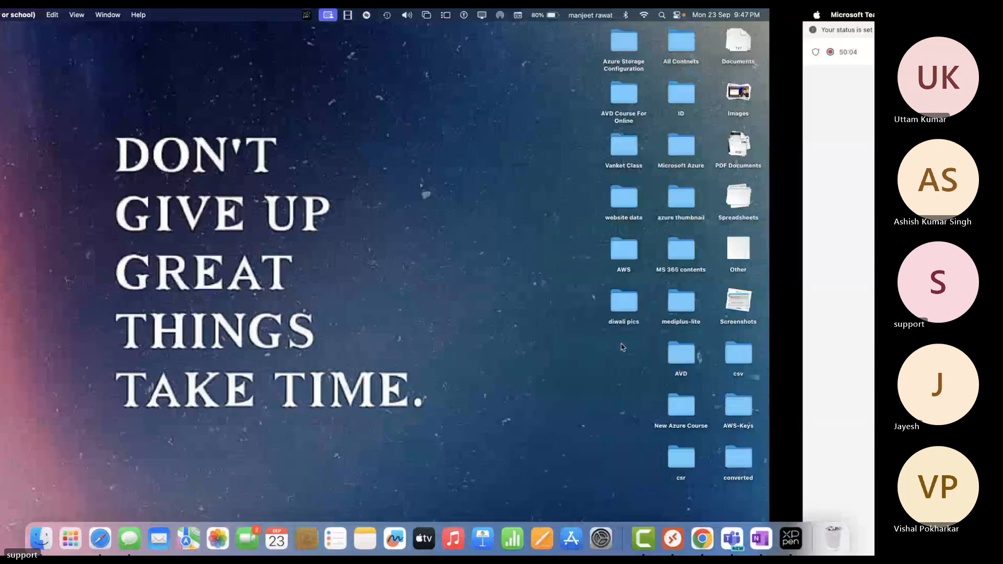
key("ctrl+Right")
key("ctrl+Left")
key("ctrl+Right")
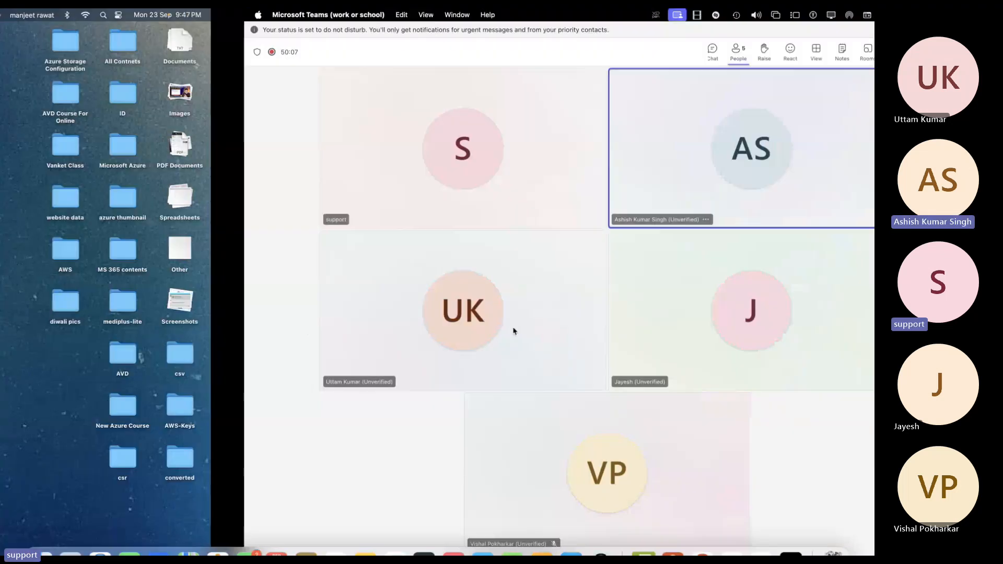
key("ctrl+Right")
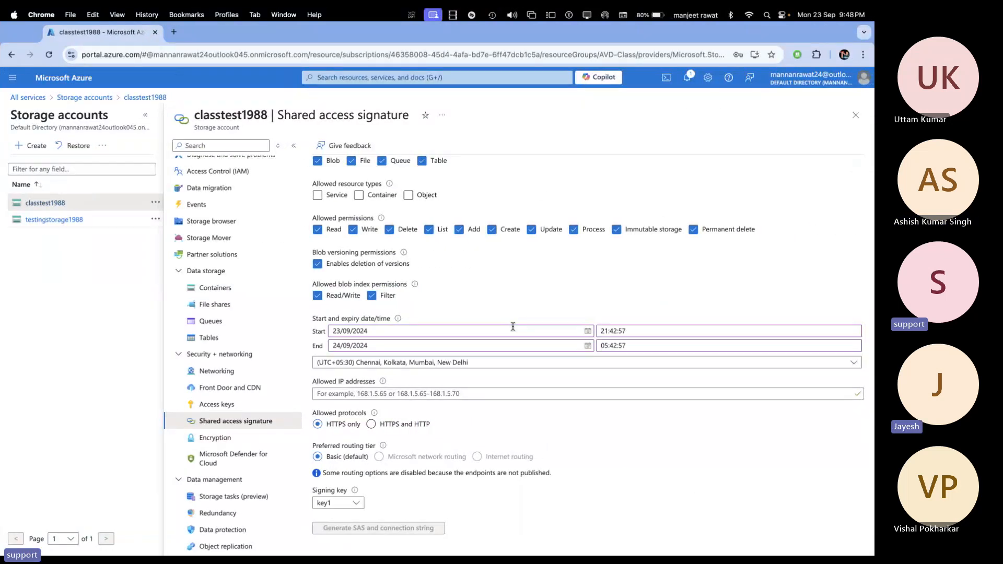
key("ctrl+Left")
key("ctrl+Left")
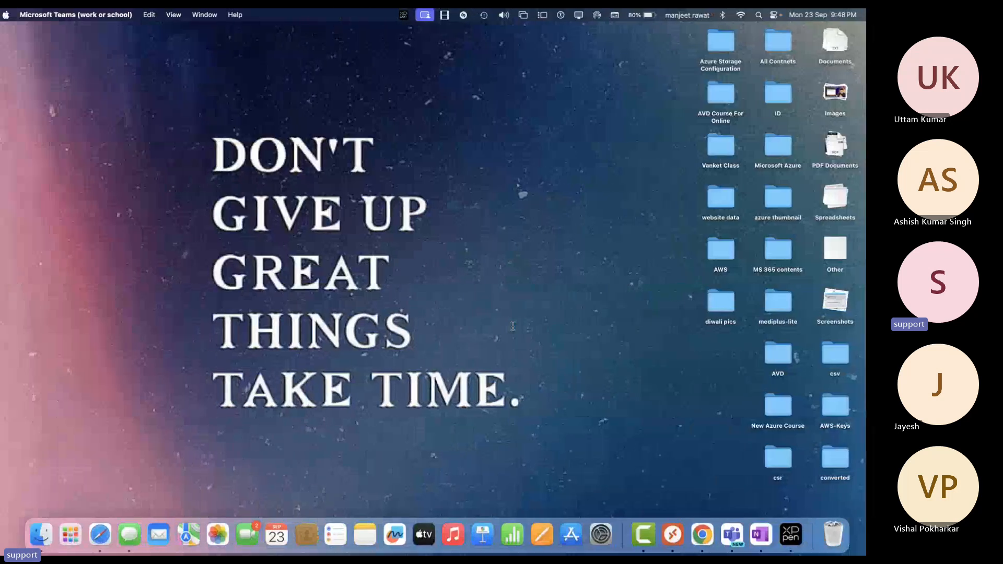
key("ctrl+Right")
key("ctrl+Left")
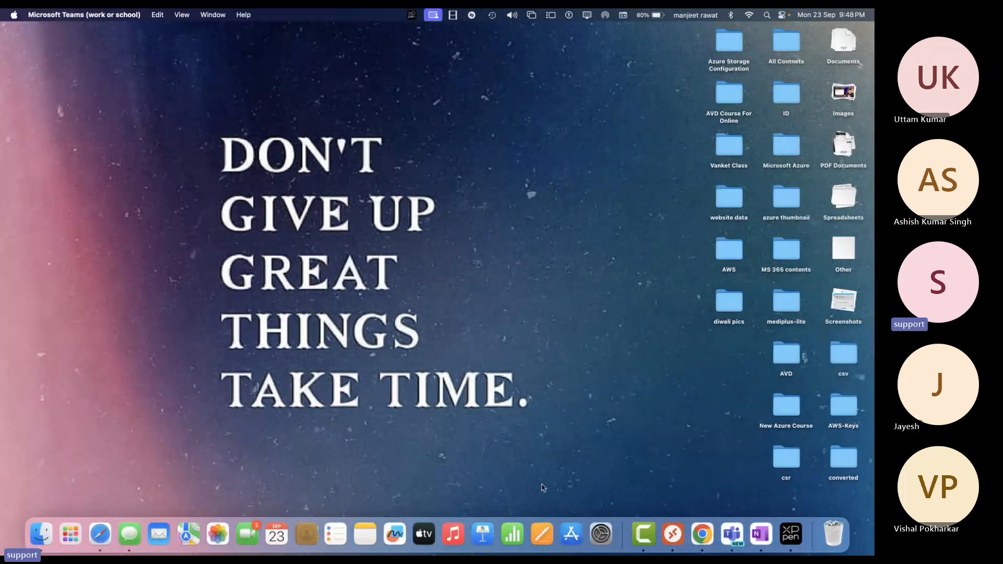
key("ctrl+Right")
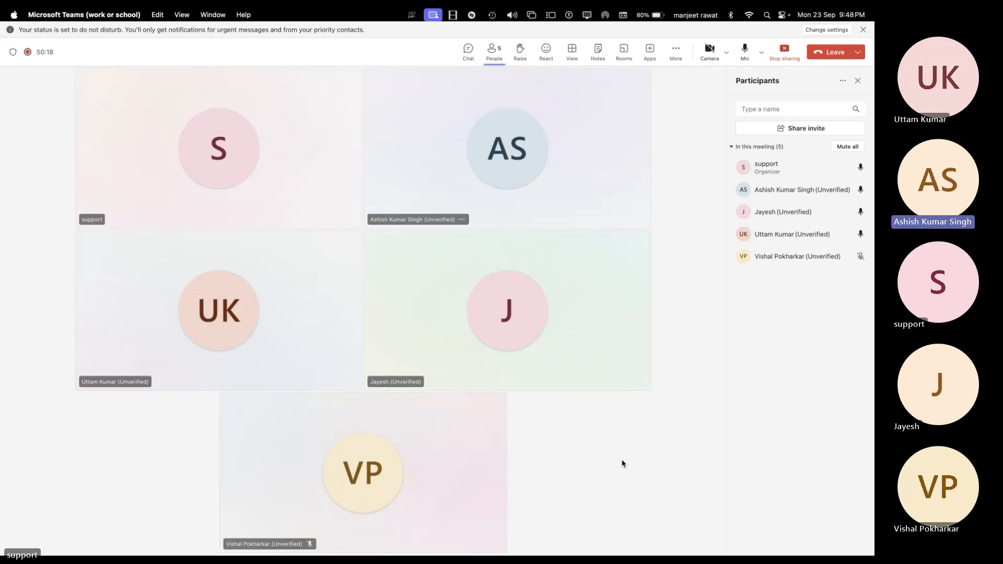
key("ctrl+Left")
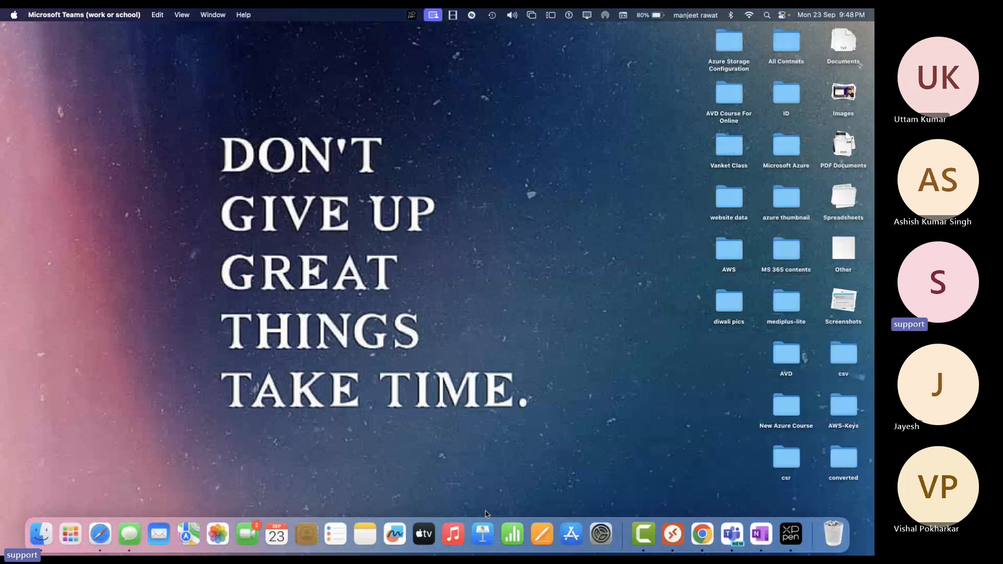
left_click(703, 533)
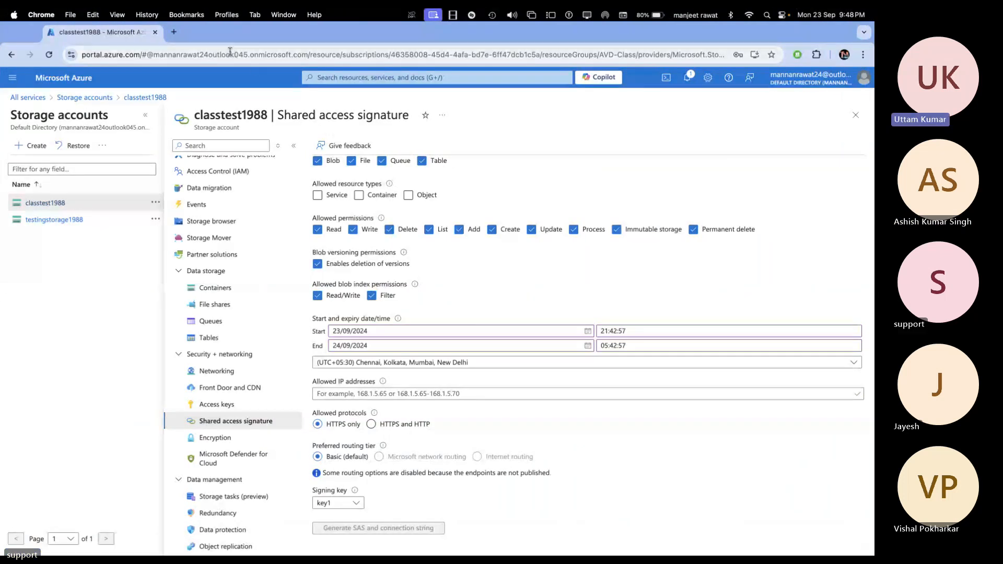
Step: Start typing 'download' in a new tab, then discard that tab
left_click(174, 32)
type("downk")
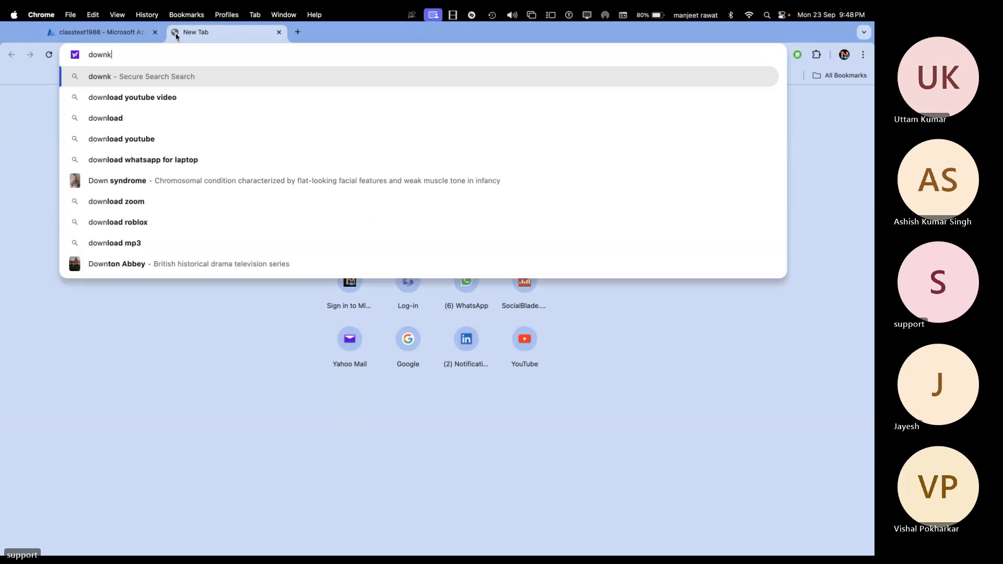
key("BackSpace")
key("BackSpace")
key("BackSpace")
key("BackSpace")
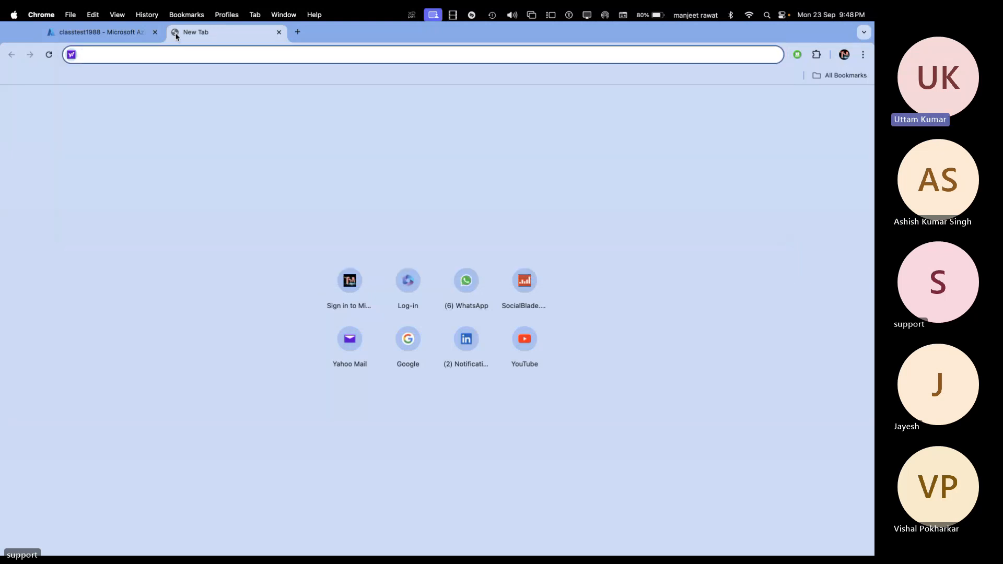
type("download")
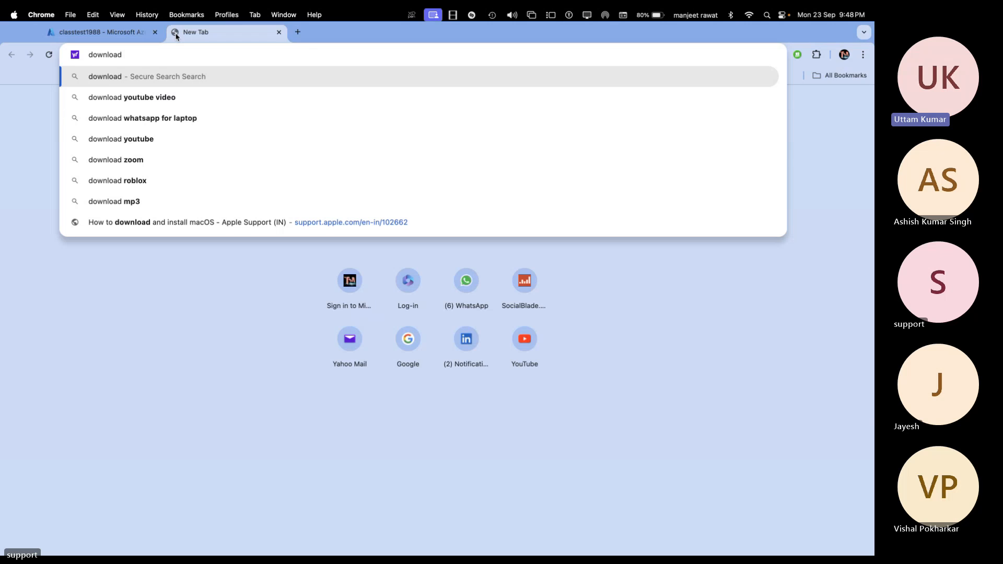
left_click(279, 33)
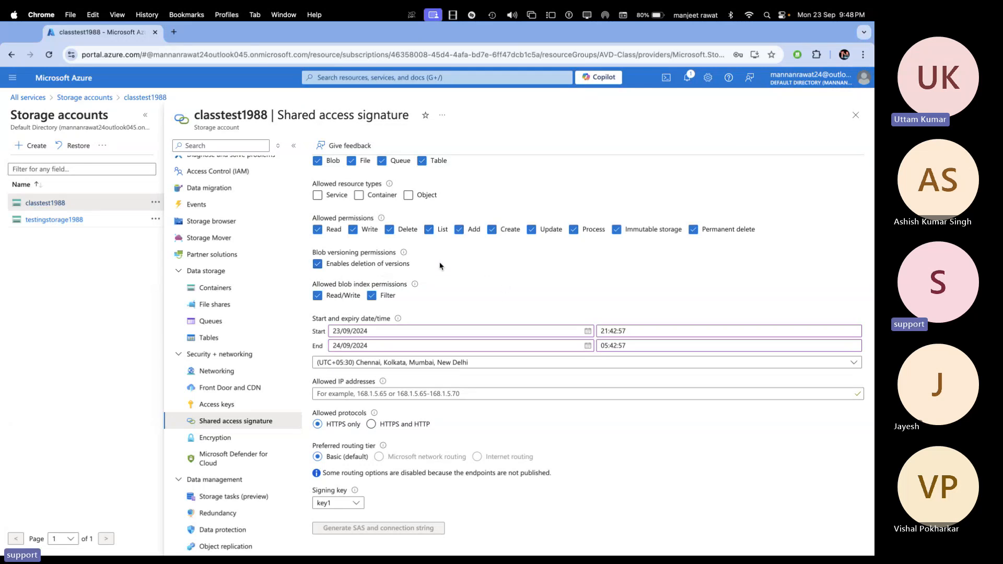
Step: Load google.co.in and search 'download azure storage explorer for mac'
left_click(174, 32)
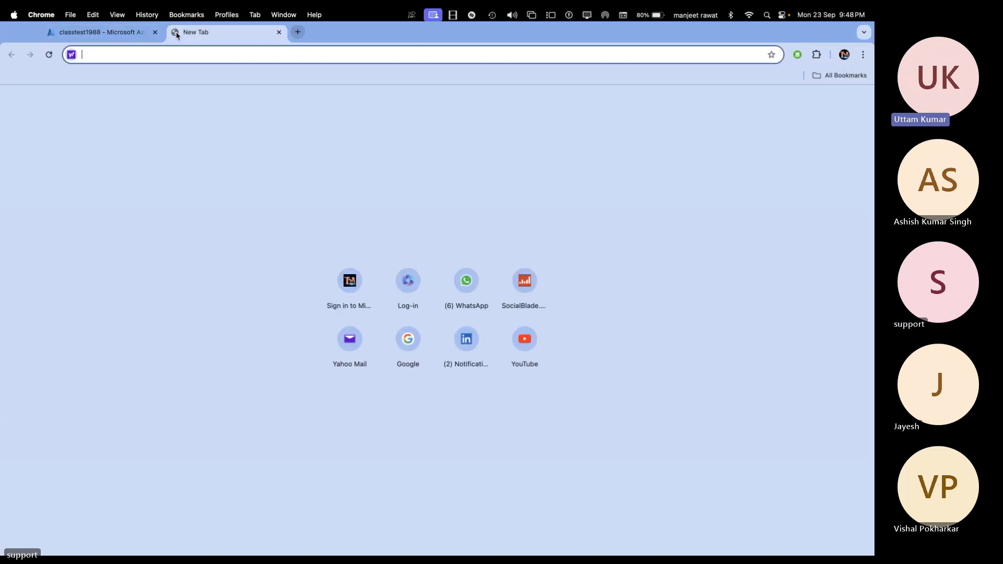
type("google.co.in")
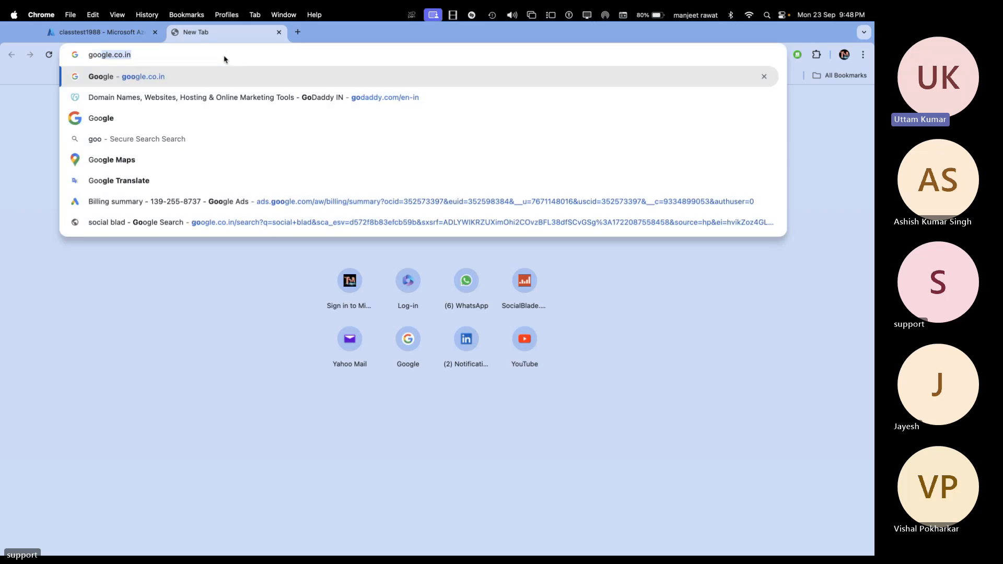
key("Return")
left_click(310, 282)
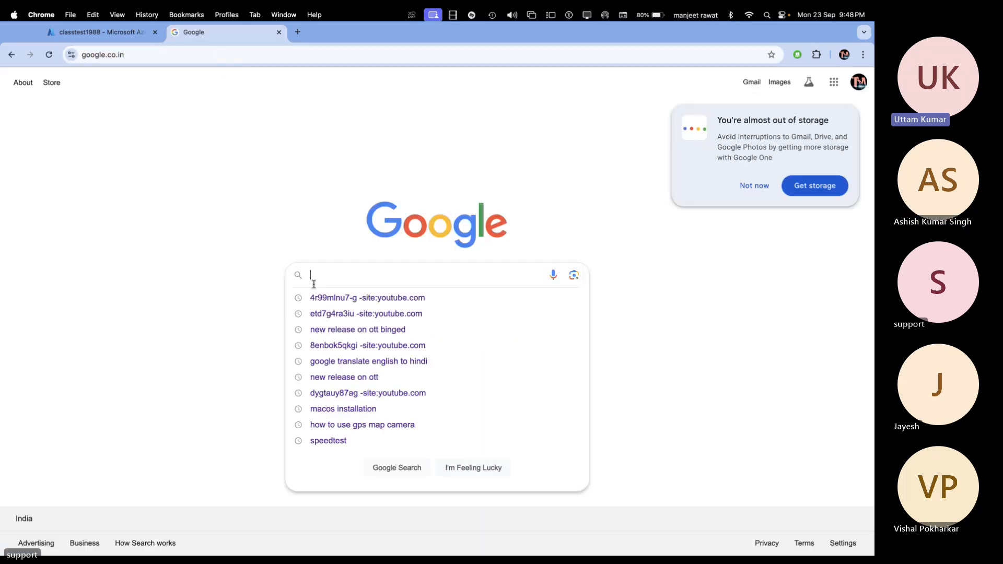
type("download ")
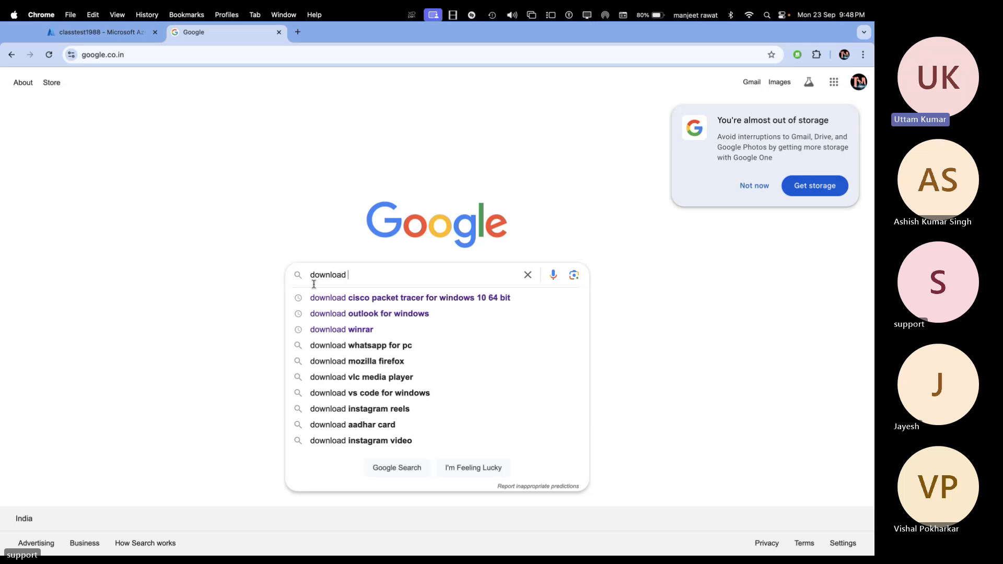
type("az")
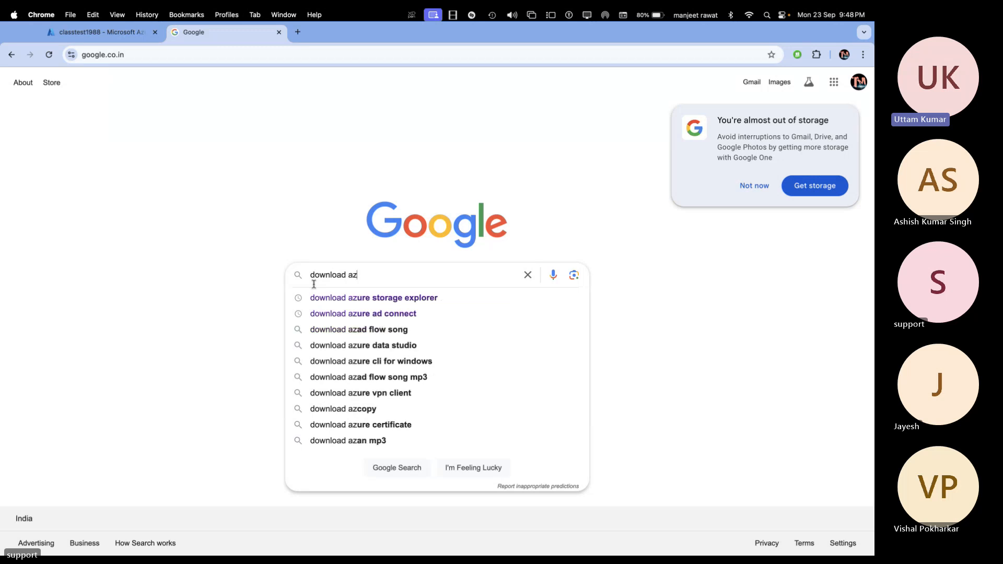
key("Down")
type("for ")
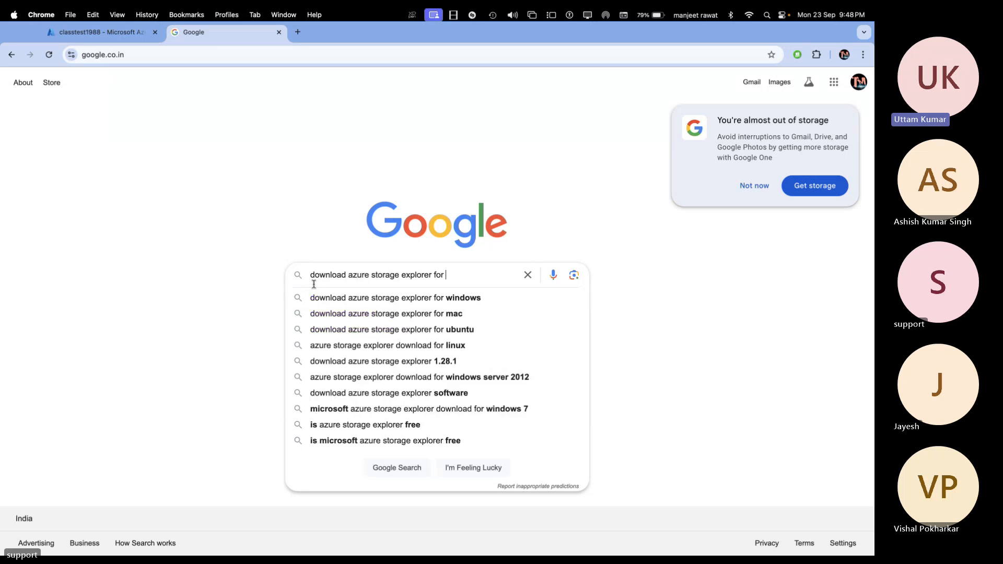
type("mac")
key("Return")
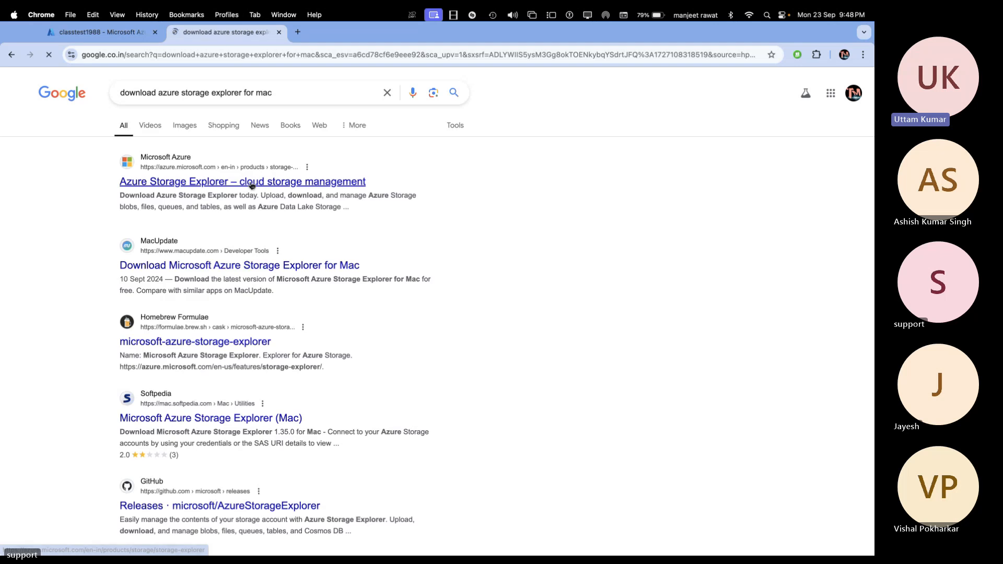
Step: Download the macOS x64 Storage Explorer package from its official page, then close that page
left_click(242, 186)
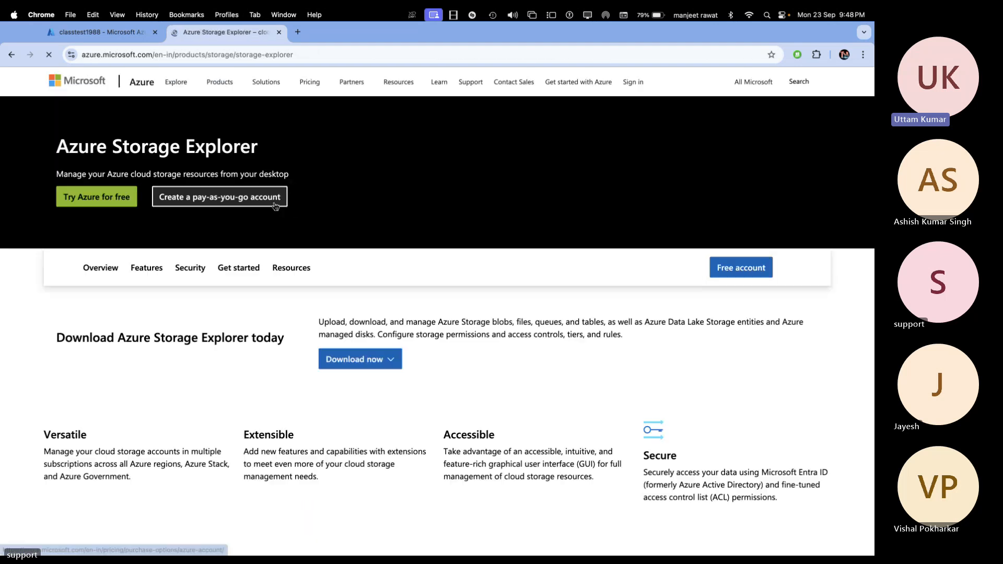
left_click(366, 356)
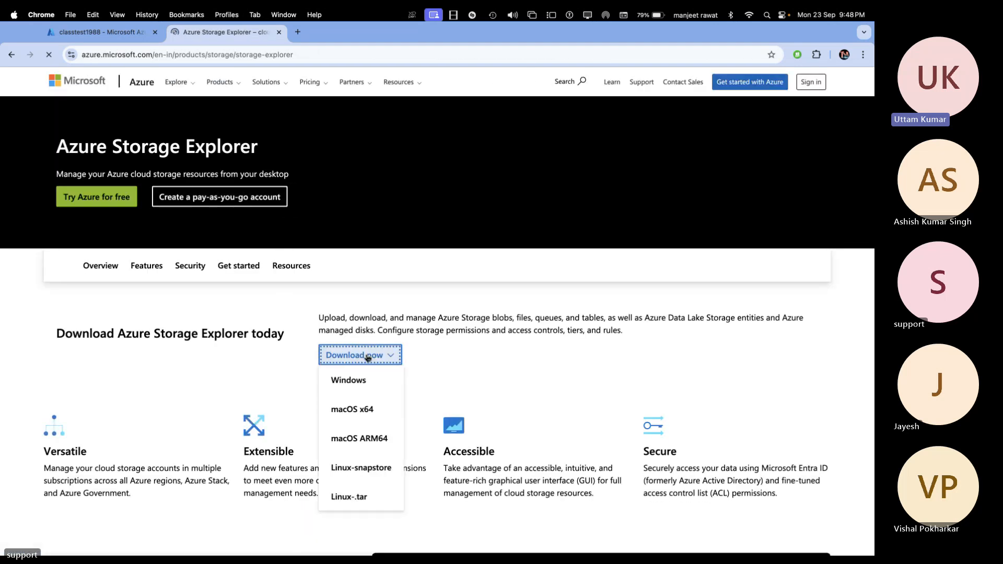
left_click(353, 409)
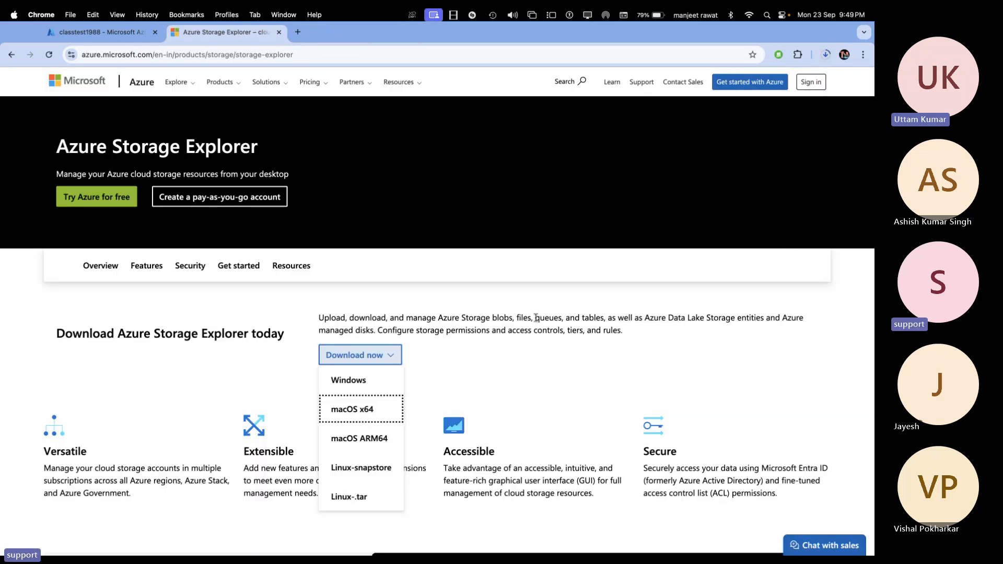
left_click(643, 234)
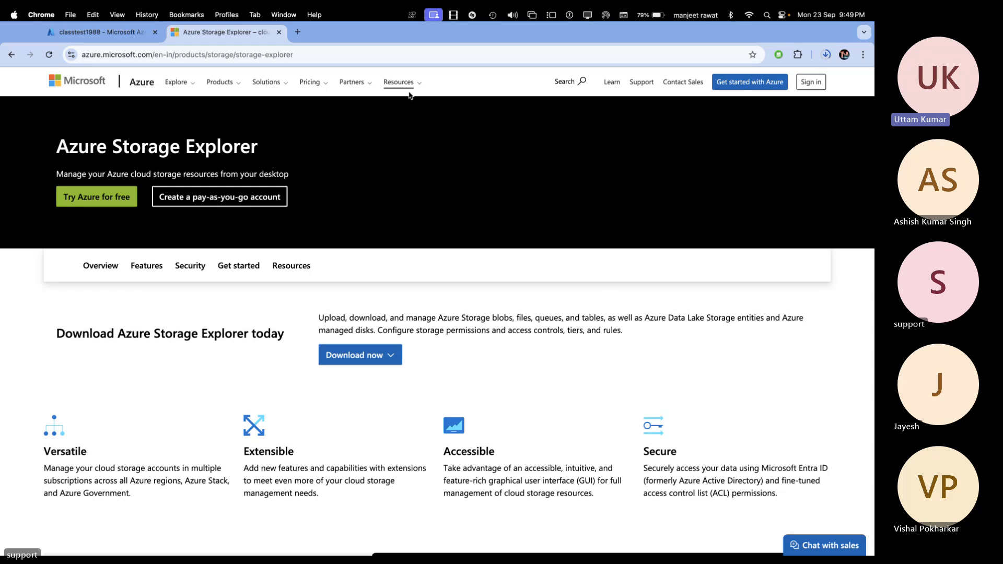
left_click(279, 33)
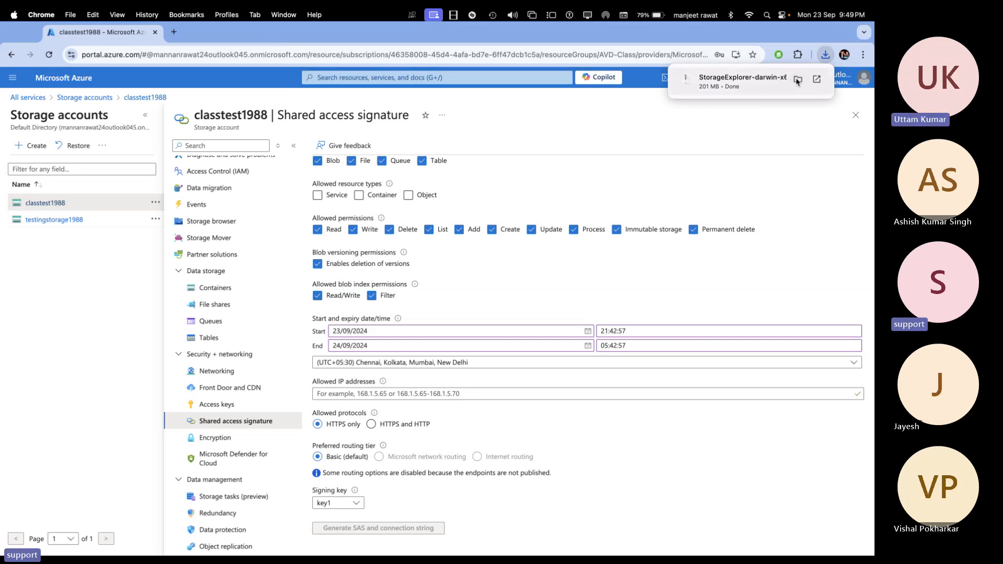
Step: Extract and launch StorageExplorer-darwin-x64.zip from its download folder, then close that Finder window
left_click(797, 79)
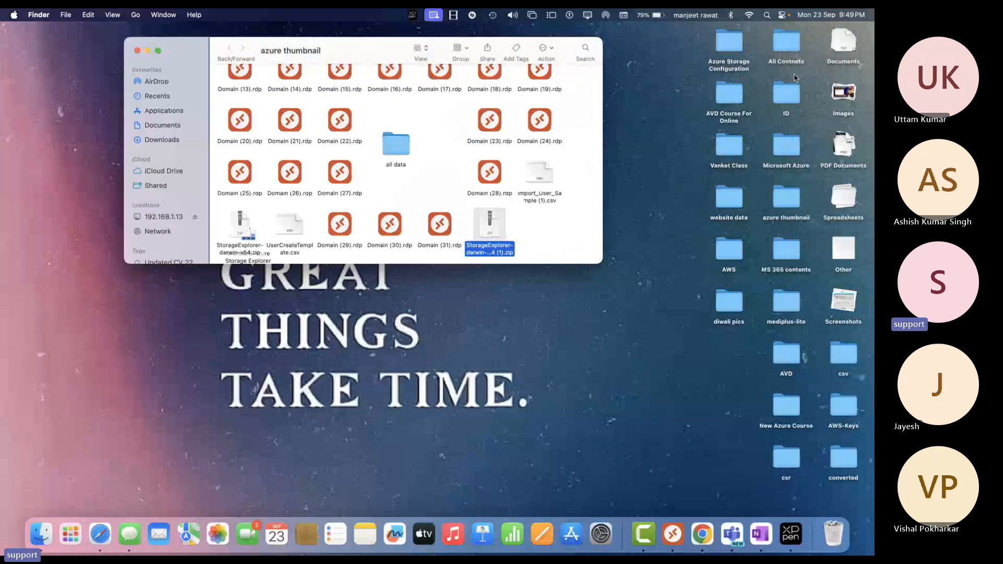
left_click_drag(244, 229, 263, 143)
double_click(241, 237)
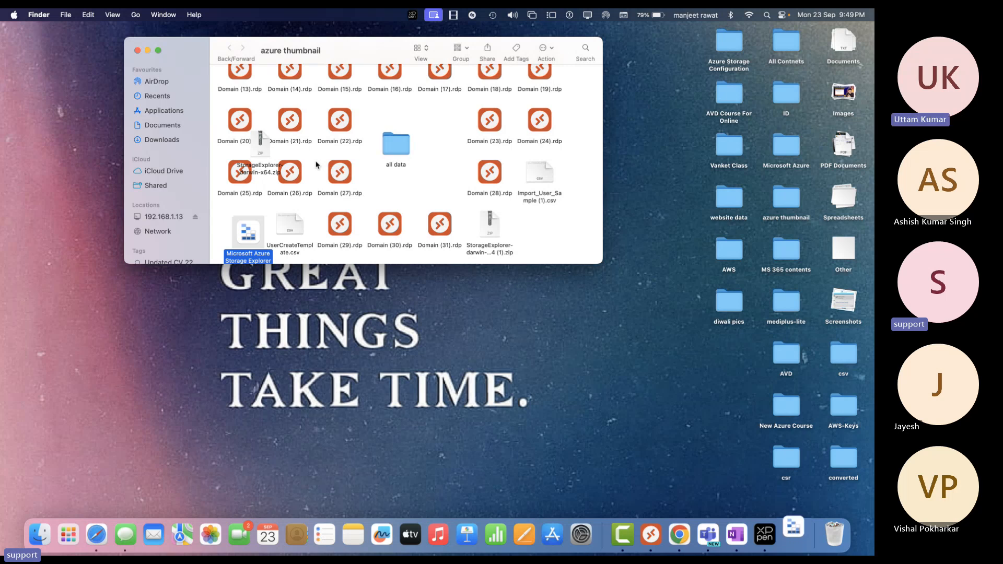
left_click(137, 50)
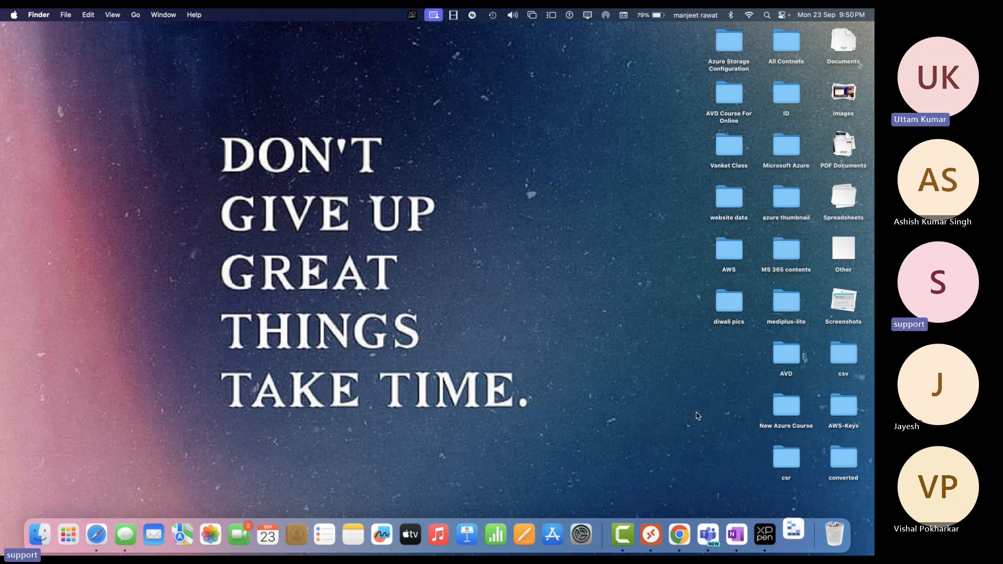
Step: Switch between desktop Spaces with Control+arrow keys to reach the Storage Explorer window
key("ctrl+Right")
key("ctrl+Left")
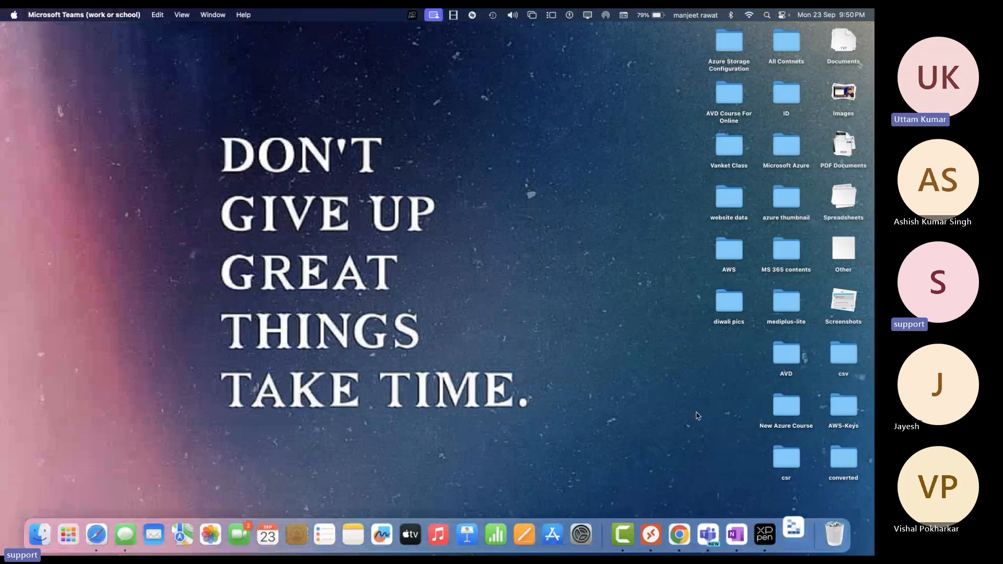
key("ctrl+Right")
key("ctrl+Left")
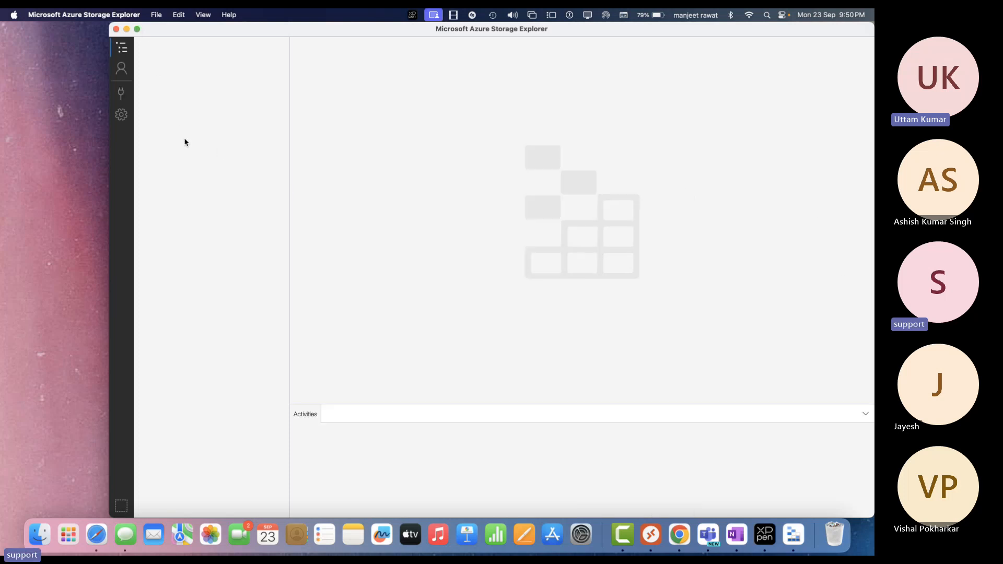
Step: Full-screen Storage Explorer, expand Storage Accounts, select liveclass1988-1 and (Attached Containers), then minimize
left_click(137, 29)
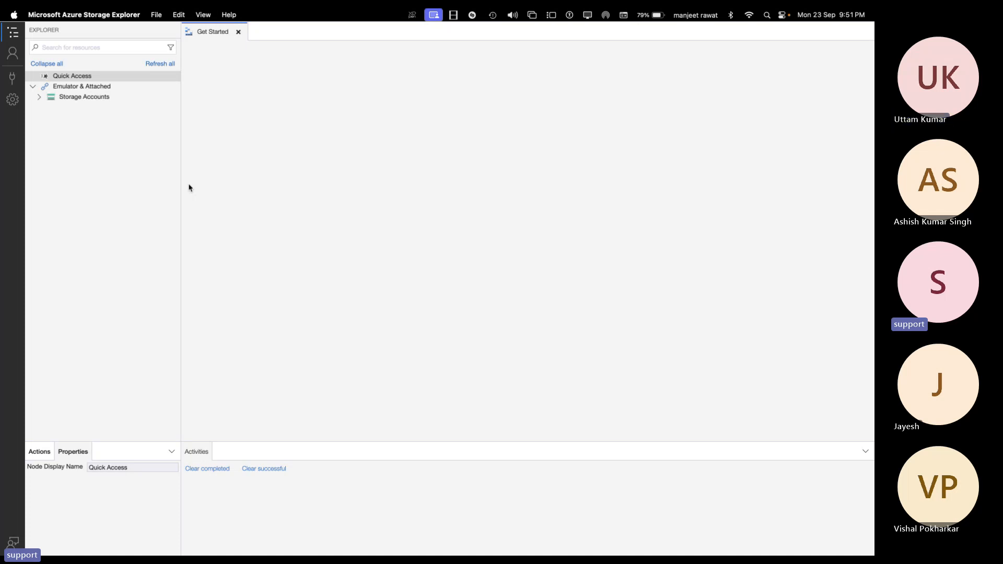
left_click(39, 97)
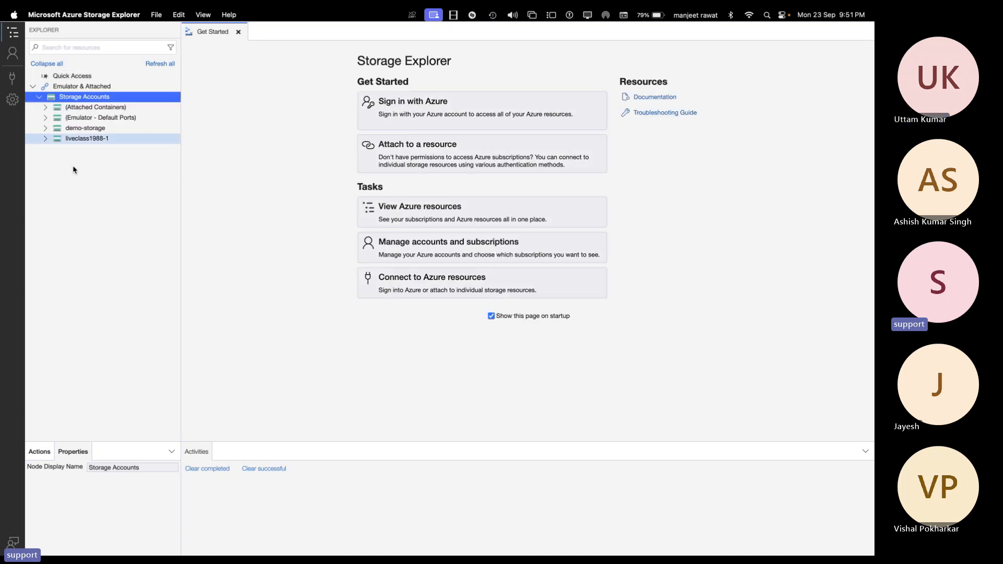
left_click(89, 138)
left_click(90, 107)
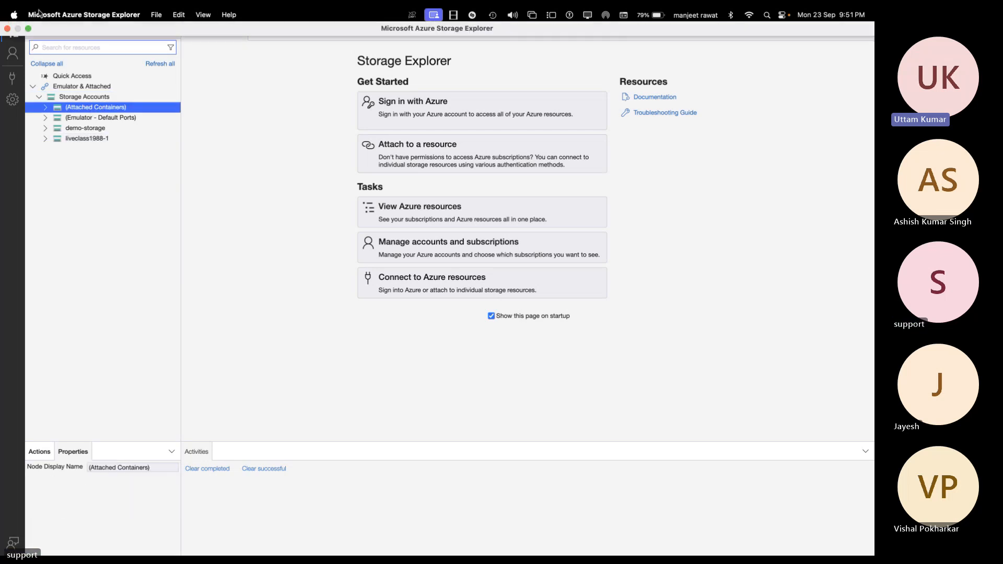
left_click(30, 33)
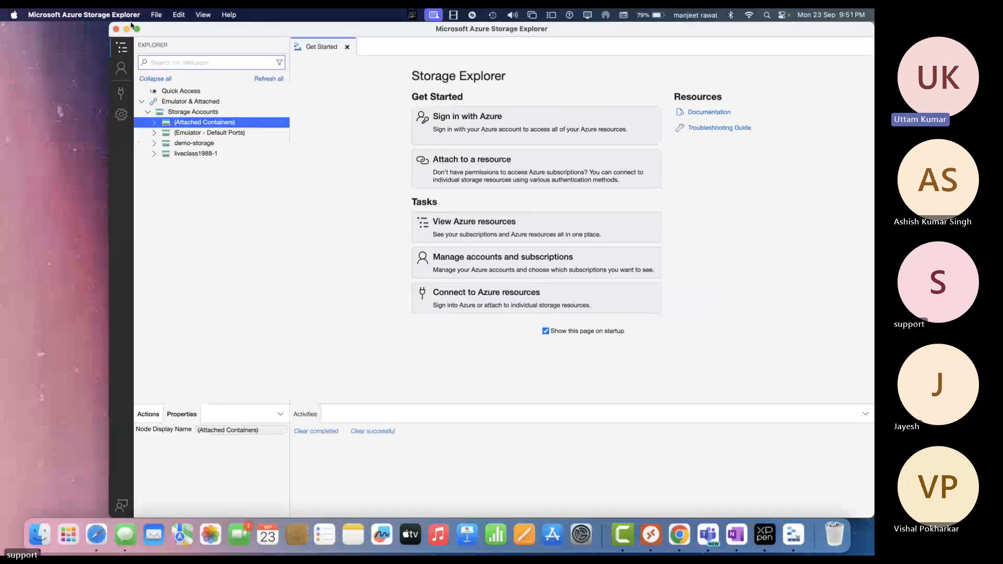
left_click(125, 33)
Step: Back in OneNote, tick the Unstructure and Structure storage boxes with a green 0.7 mm pen
key("ctrl+Right")
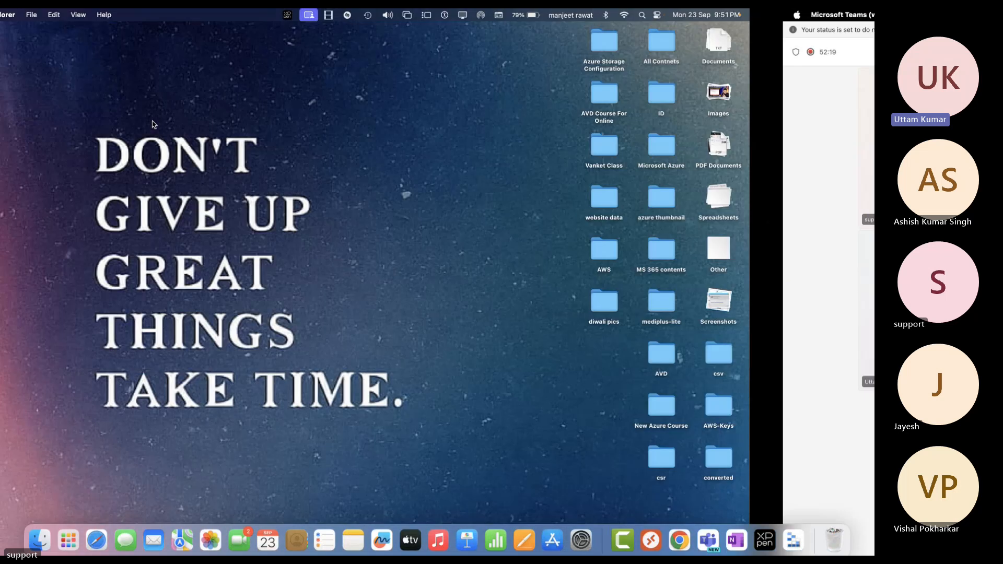
key("ctrl+Right")
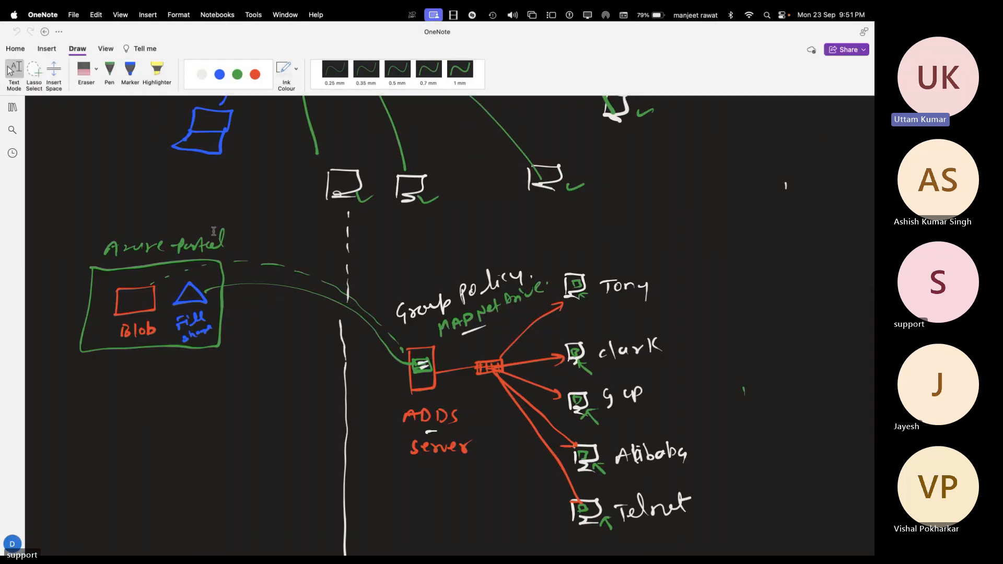
scroll(214, 232, "up", 10)
scroll(214, 232, "up", 15)
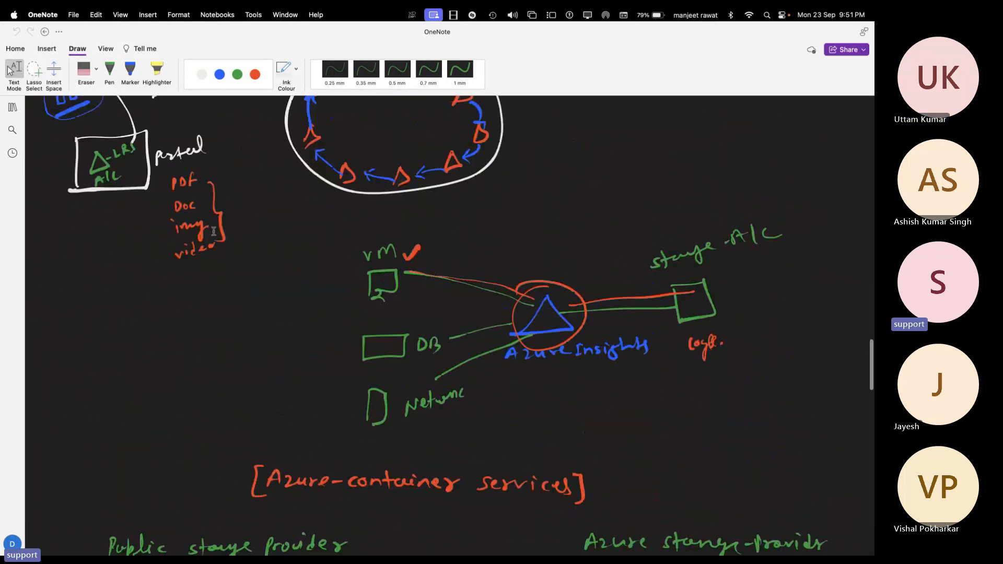
scroll(213, 231, "up", 5)
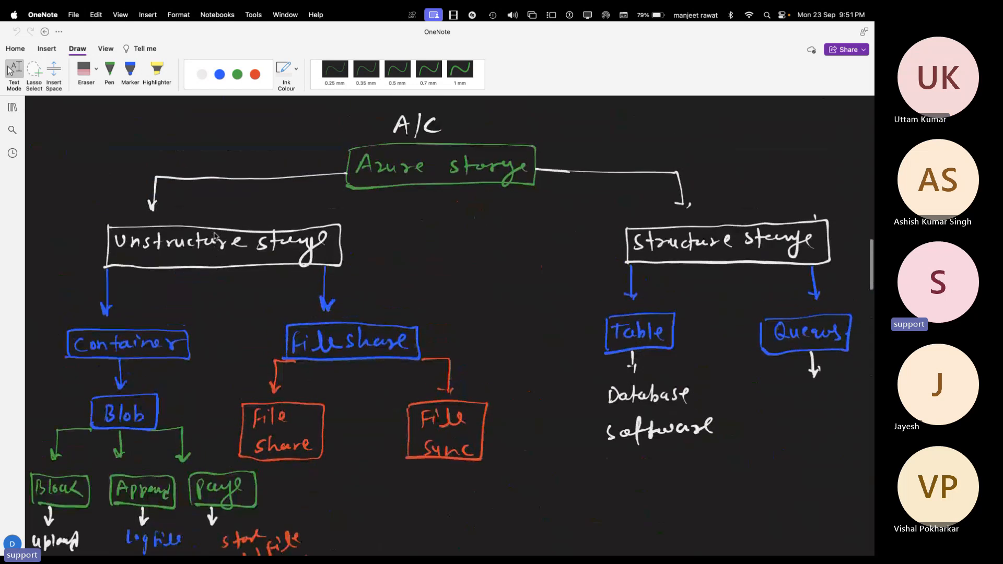
scroll(214, 231, "up", 3)
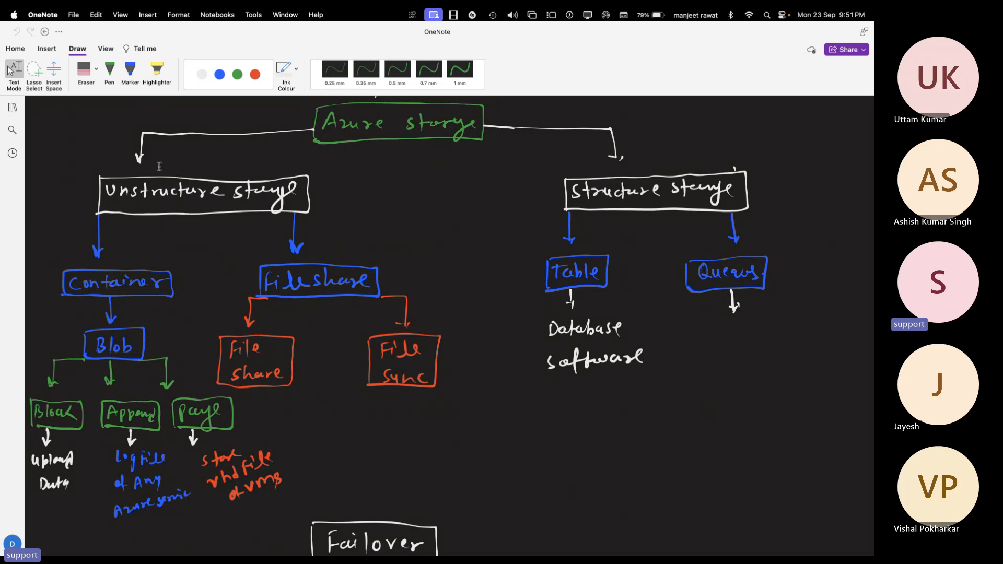
left_click(237, 74)
left_click(429, 68)
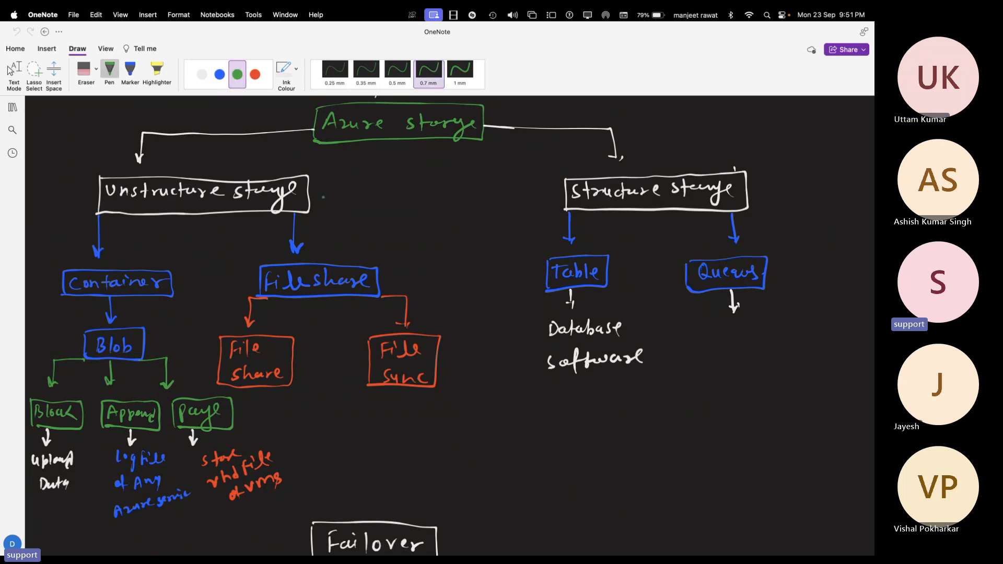
left_click_drag(319, 195, 342, 180)
left_click_drag(757, 189, 782, 181)
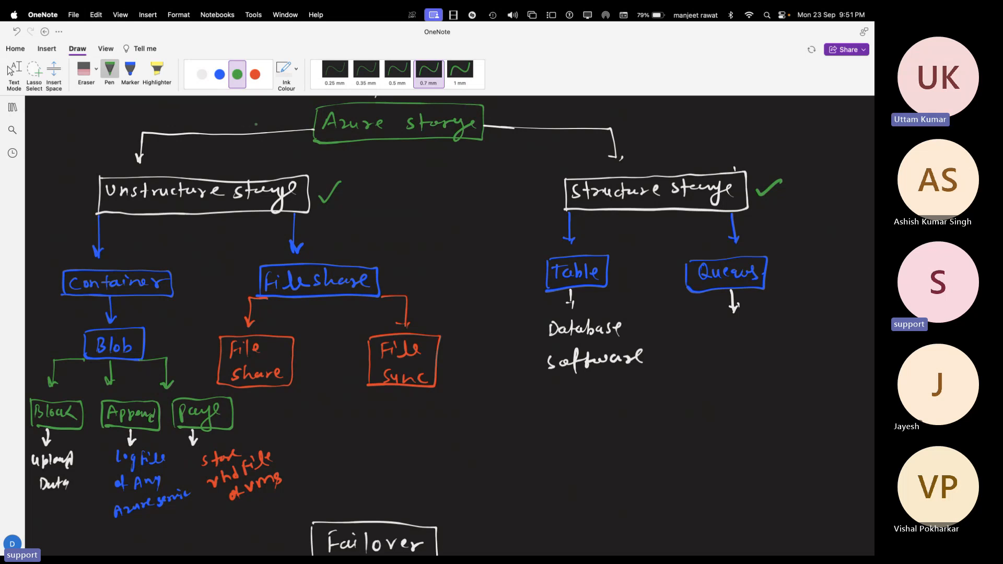
Step: In white ink, circle Container and Fileshare, tick File share and File sync, and underline Unstructure storage
left_click(202, 74)
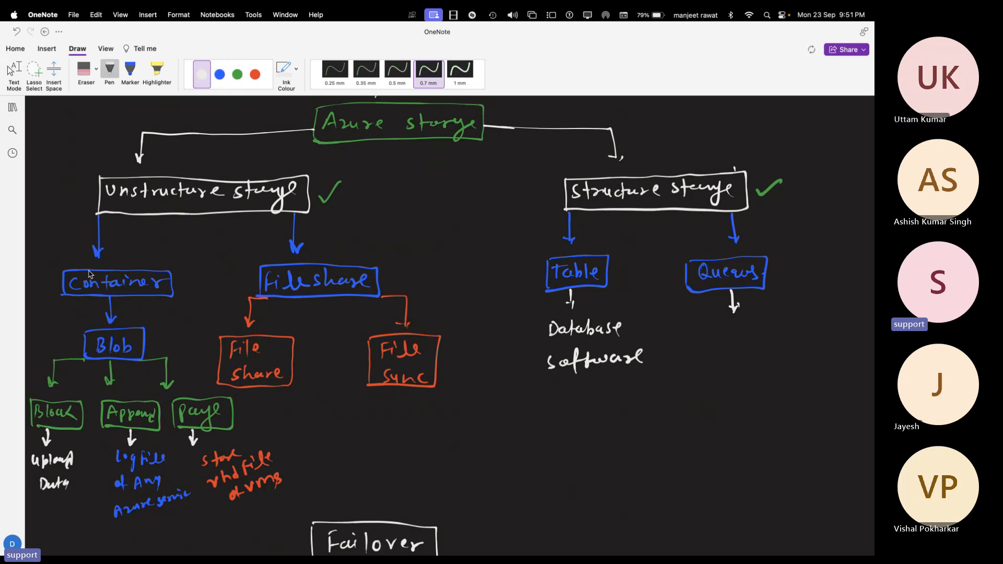
mouse_move(72, 261)
left_mouse_down()
mouse_move(70, 306)
mouse_move(131, 303)
mouse_move(177, 271)
mouse_move(69, 264)
left_mouse_up()
mouse_move(285, 260)
left_mouse_down()
mouse_move(275, 301)
mouse_move(381, 279)
mouse_move(335, 253)
left_mouse_up()
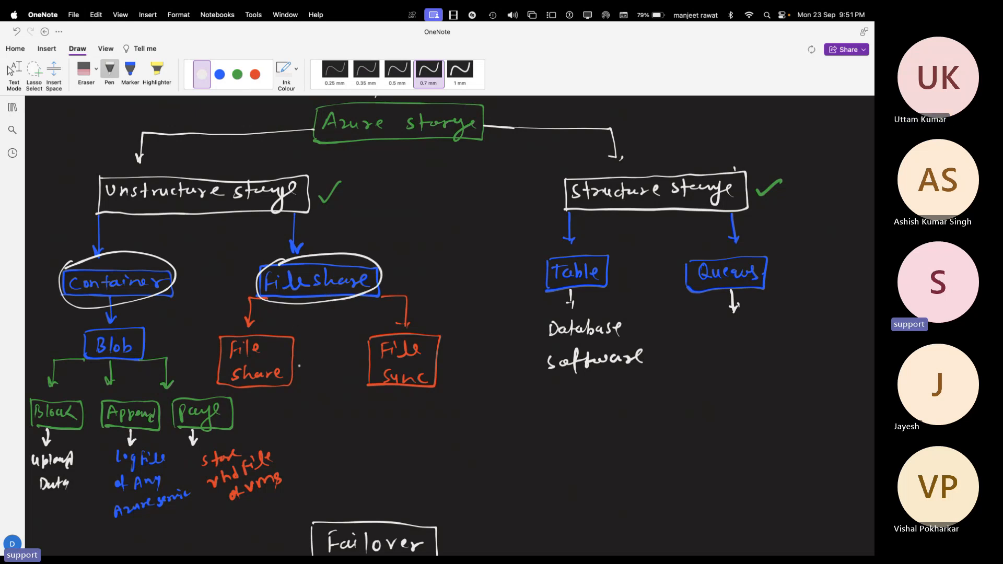
left_click_drag(293, 359, 313, 346)
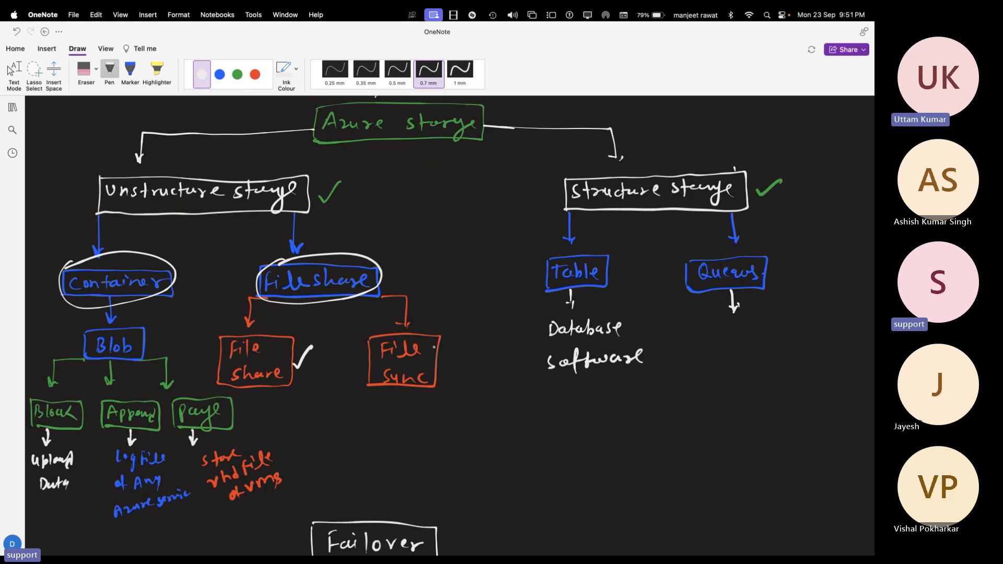
left_click_drag(439, 362, 462, 347)
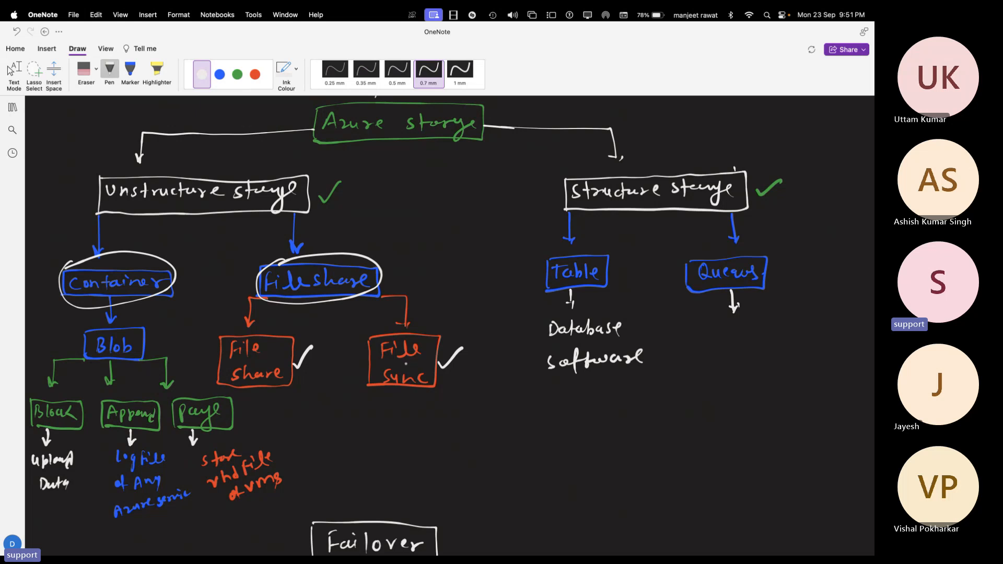
left_click_drag(185, 204, 203, 202)
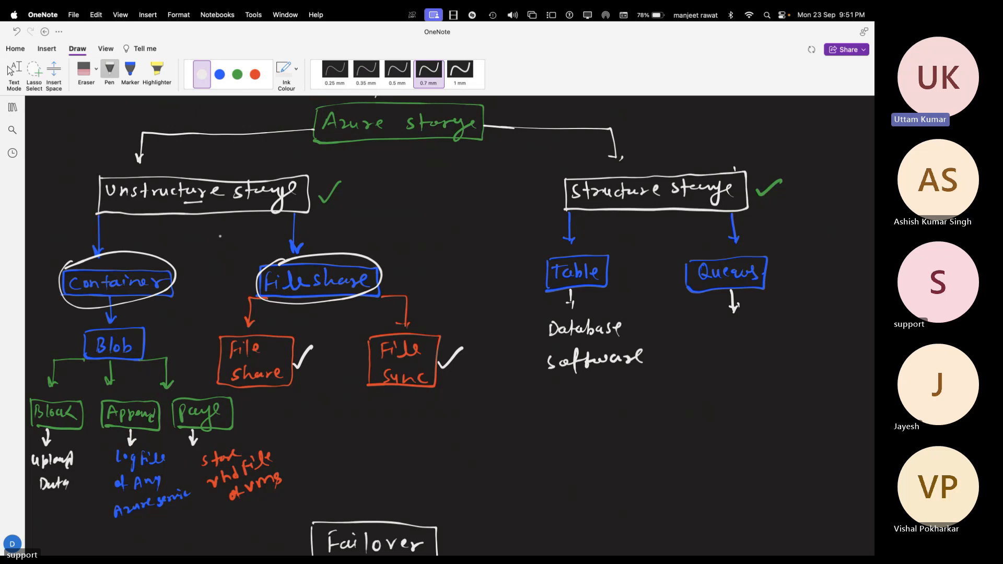
Step: Tick the Table and Queues boxes in green
left_click(237, 75)
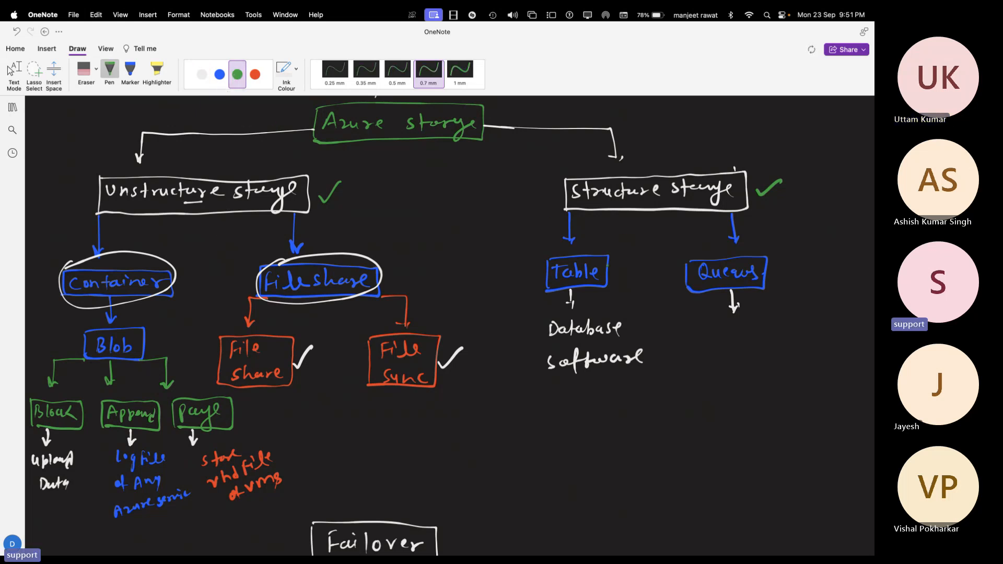
left_click_drag(617, 277, 629, 272)
left_click_drag(781, 278, 798, 273)
scroll(397, 324, "up", 3)
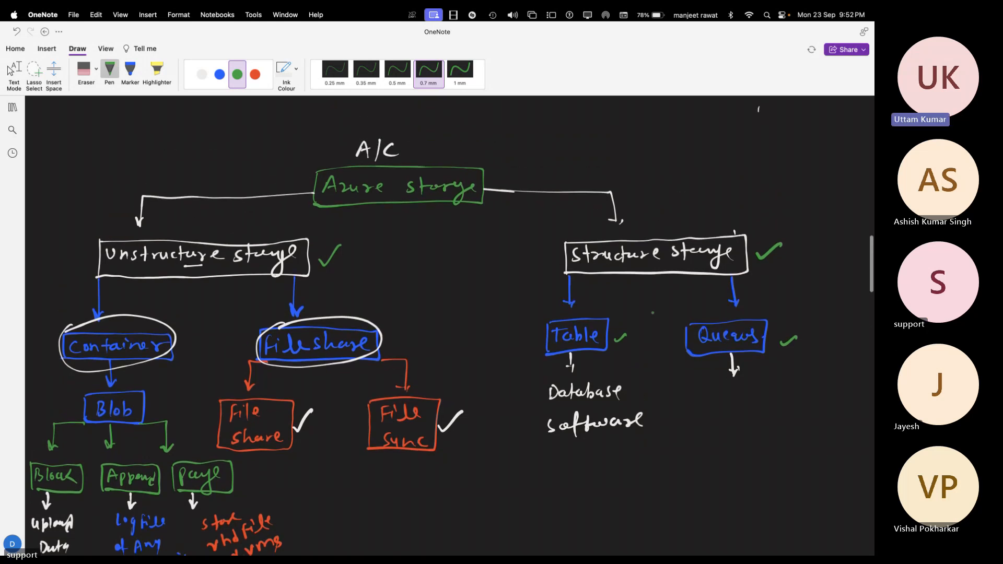
Step: In green ink, write SQL, oracle and DuramoDB beside Structure storage
left_click(221, 78)
left_click(237, 76)
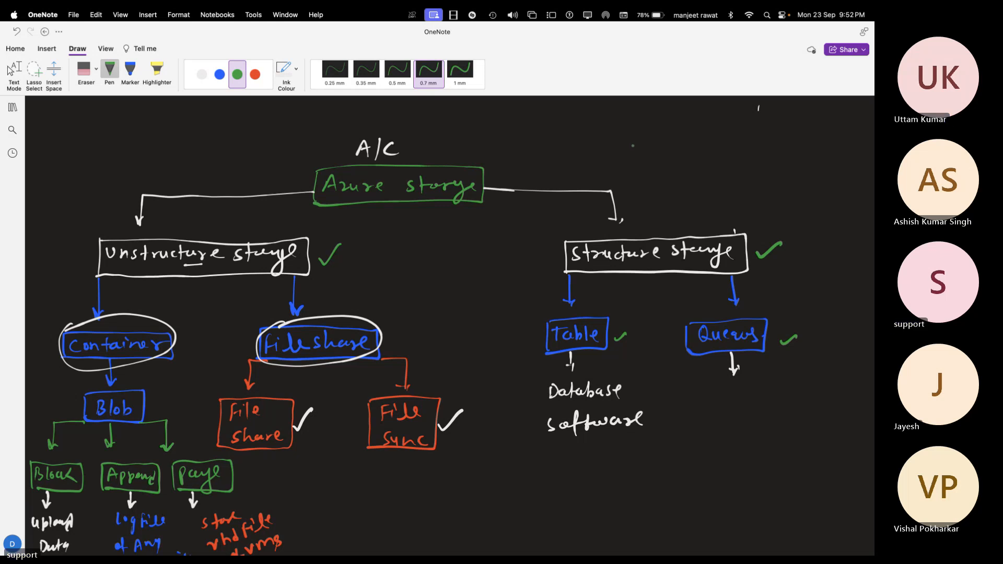
mouse_move(623, 137)
left_mouse_down()
mouse_move(611, 151)
mouse_move(639, 144)
left_mouse_up()
mouse_move(644, 135)
left_mouse_down()
mouse_move(653, 140)
mouse_move(623, 169)
mouse_move(655, 164)
left_mouse_up()
left_click_drag(662, 158, 668, 158)
left_click_drag(631, 189, 635, 202)
mouse_move(641, 189)
left_mouse_down()
mouse_move(648, 194)
mouse_move(689, 175)
left_mouse_up()
mouse_move(685, 179)
left_mouse_down()
mouse_move(715, 163)
mouse_move(709, 172)
left_mouse_up()
Step: Add cosmos and Aura to the database list, label it DB, and select red ink
left_click_drag(659, 217, 652, 225)
left_click_drag(665, 215, 702, 204)
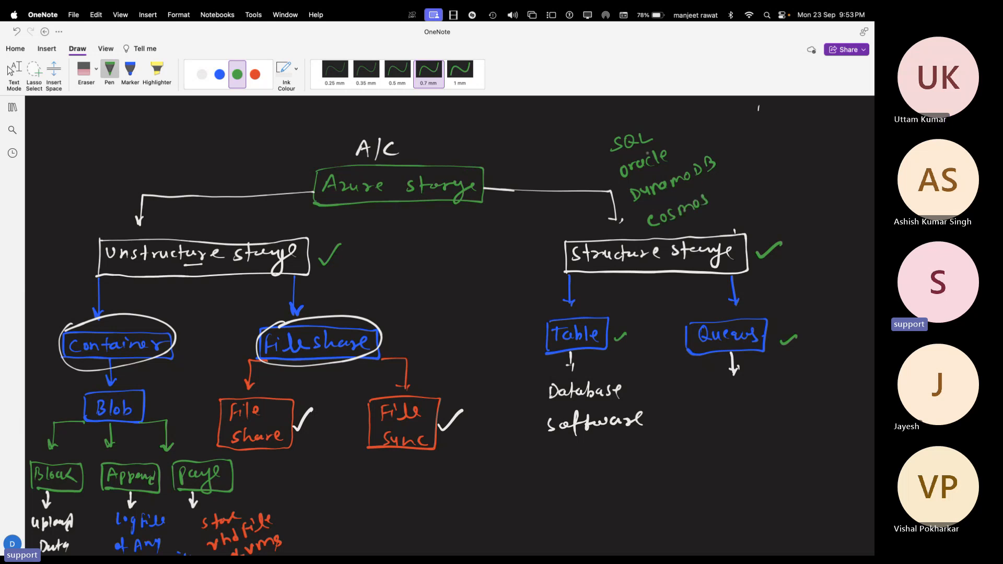
left_click_drag(600, 134, 613, 131)
left_click_drag(604, 129, 636, 117)
mouse_move(646, 114)
left_mouse_down()
mouse_move(720, 138)
mouse_move(728, 197)
left_mouse_up()
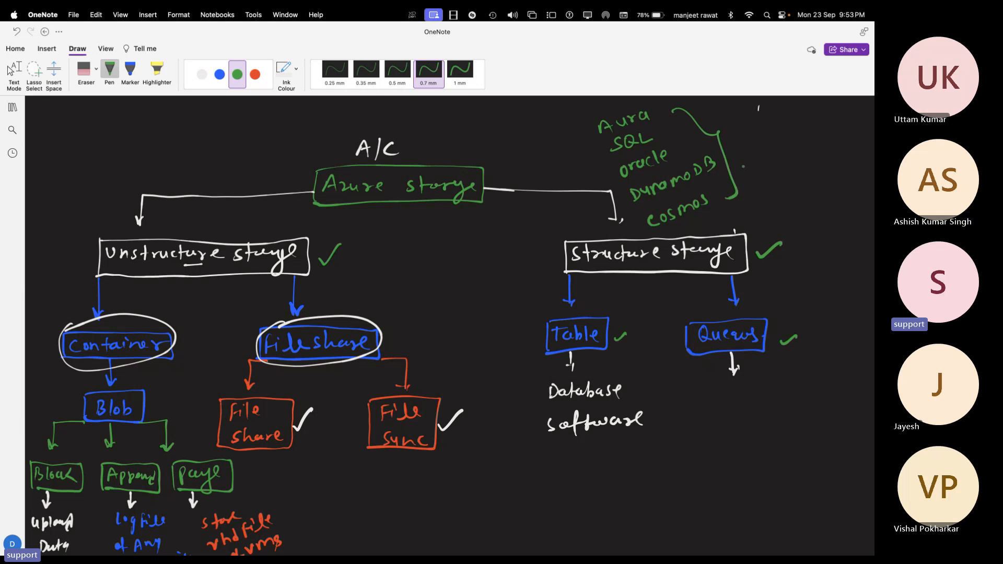
left_click_drag(728, 121, 731, 134)
mouse_move(742, 119)
left_mouse_down()
mouse_move(744, 163)
mouse_move(778, 137)
mouse_move(801, 134)
left_mouse_up()
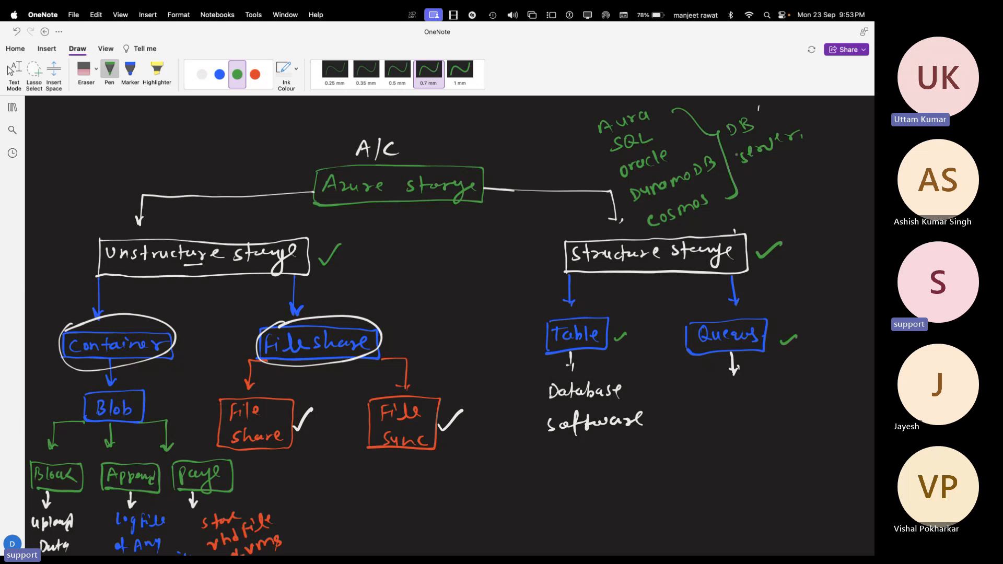
left_click(255, 76)
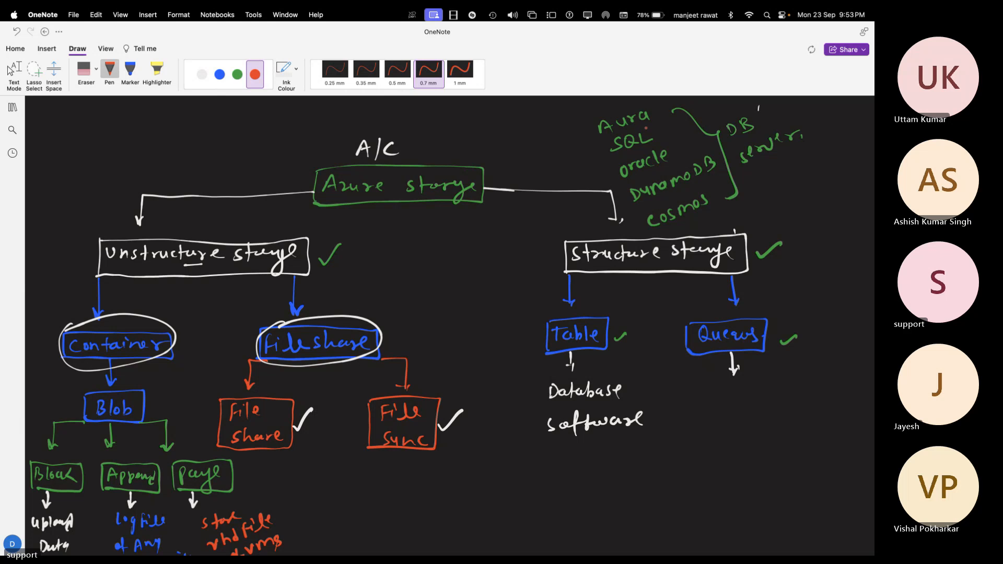
Step: Mark the Blob box with a red check
scroll(625, 221, "down", 4)
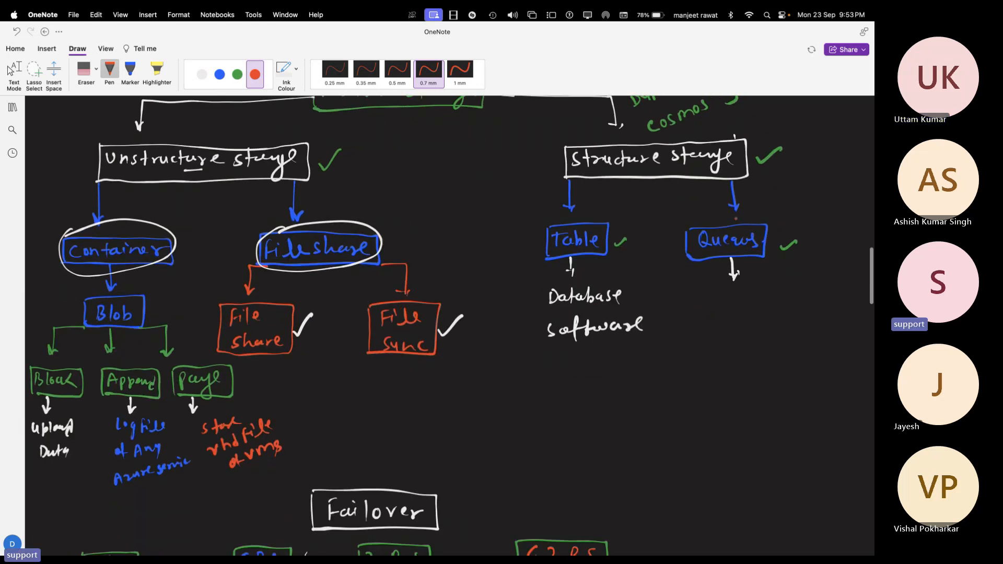
scroll(265, 239, "up", 2)
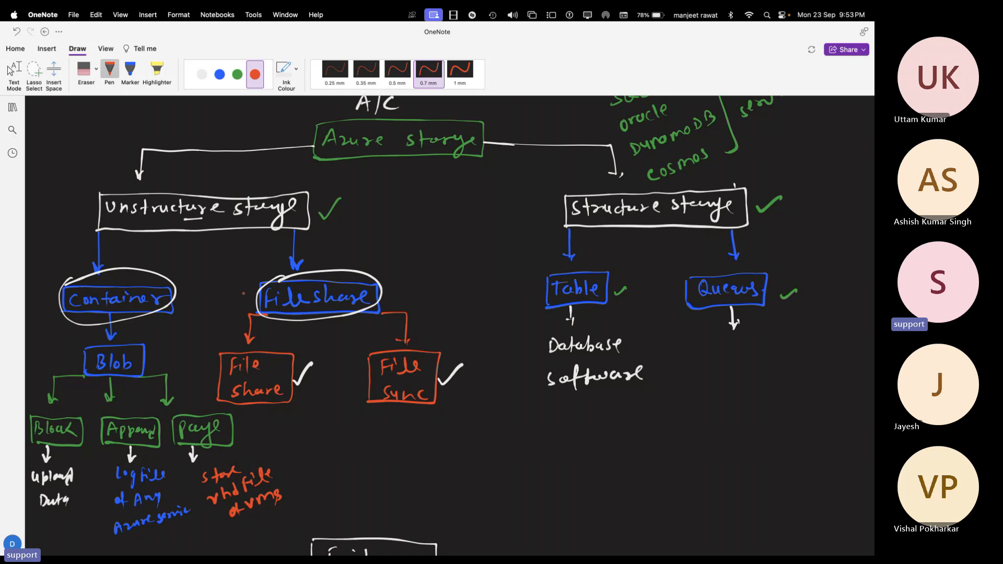
scroll(243, 293, "down", 2)
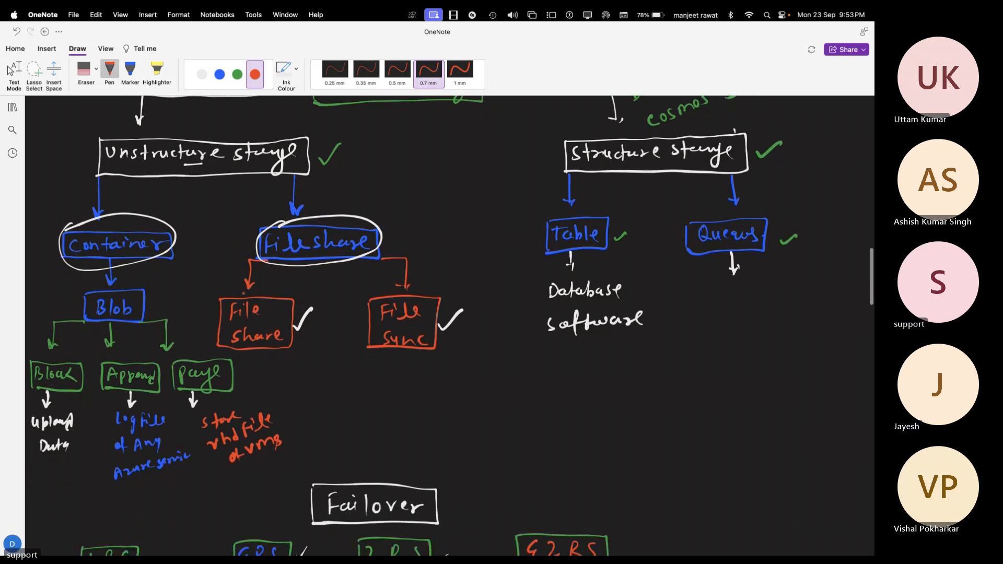
scroll(243, 294, "down", 1)
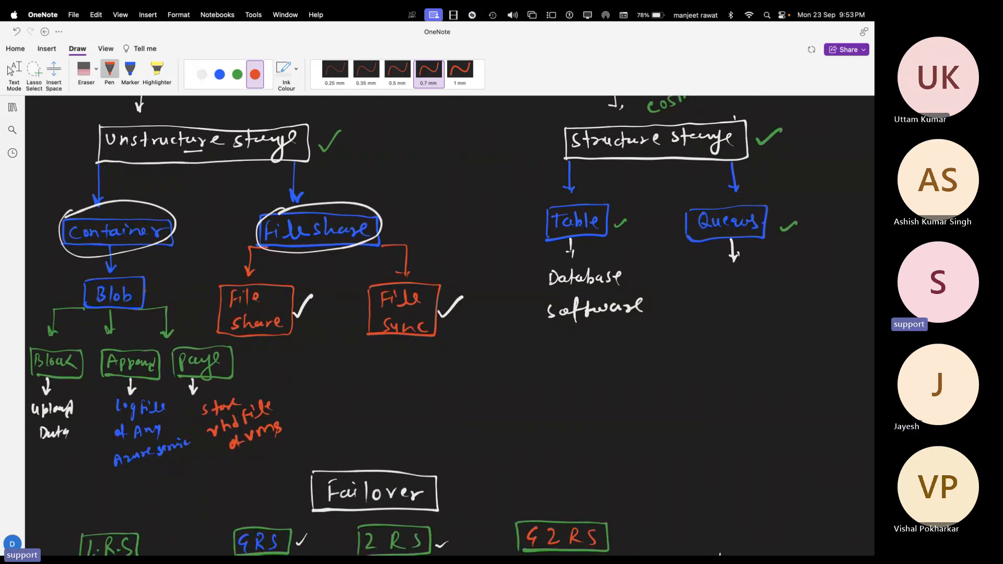
left_click_drag(146, 287, 159, 281)
Step: On blank canvas below the diagrams, handwrite a bracketed red heading 'About File share'
scroll(452, 269, "down", 20)
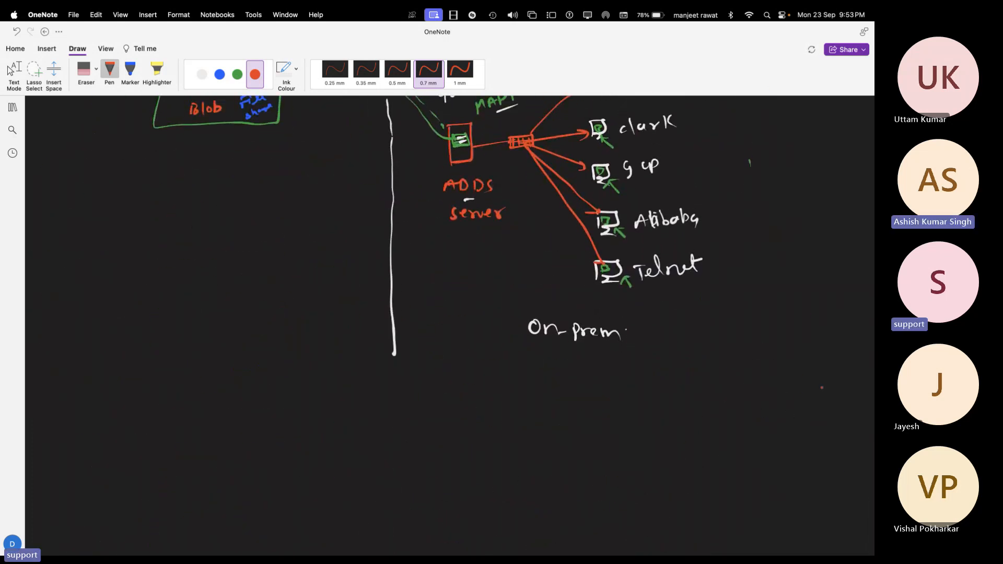
scroll(852, 530, "down", 5)
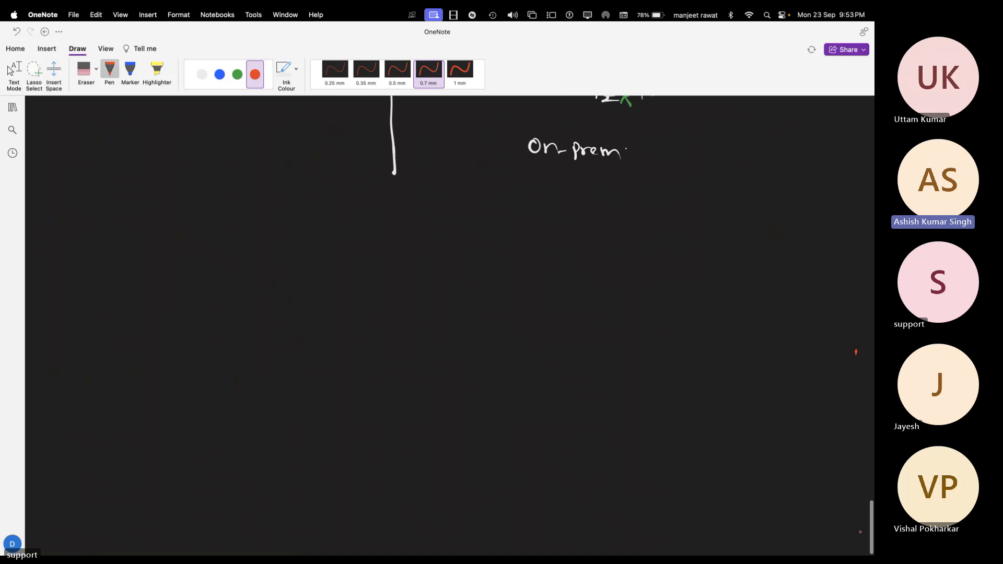
scroll(866, 533, "down", 5)
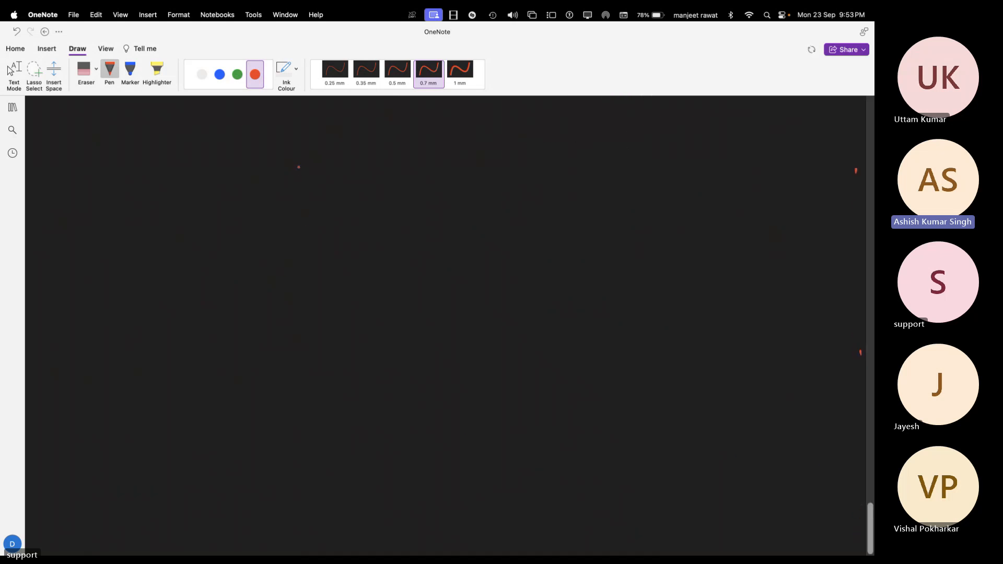
mouse_move(295, 174)
left_mouse_down()
mouse_move(330, 173)
mouse_move(348, 156)
mouse_move(346, 178)
left_mouse_up()
mouse_move(341, 165)
left_mouse_down()
mouse_move(390, 169)
mouse_move(405, 151)
mouse_move(428, 173)
left_mouse_up()
mouse_move(436, 155)
left_mouse_down()
mouse_move(445, 173)
mouse_move(486, 173)
left_mouse_up()
mouse_move(284, 151)
left_mouse_down()
mouse_move(281, 187)
mouse_move(497, 191)
mouse_move(498, 145)
mouse_move(282, 148)
left_mouse_up()
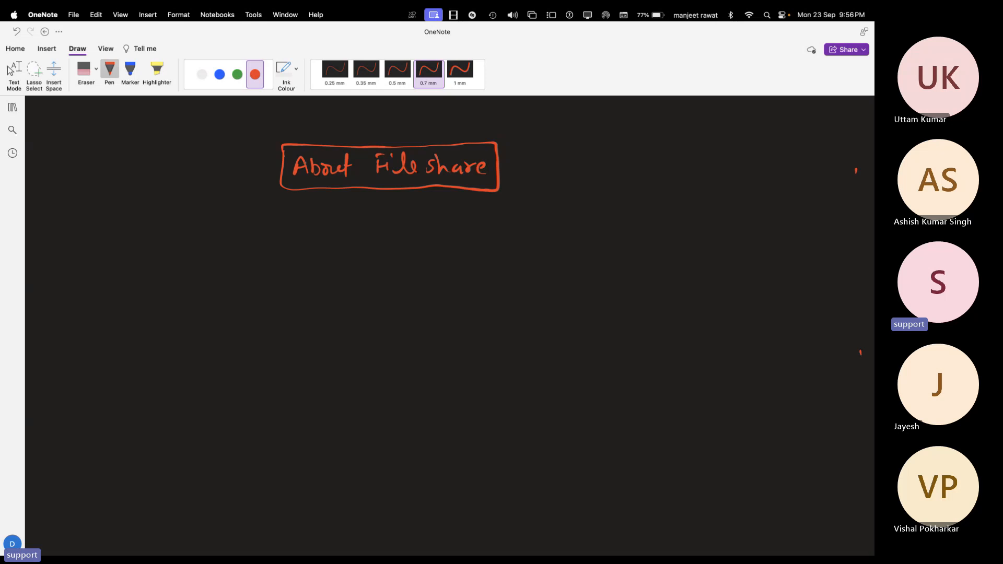
Step: Write a green heading '1 MAP-Network Drive' with a circled number
left_click(237, 74)
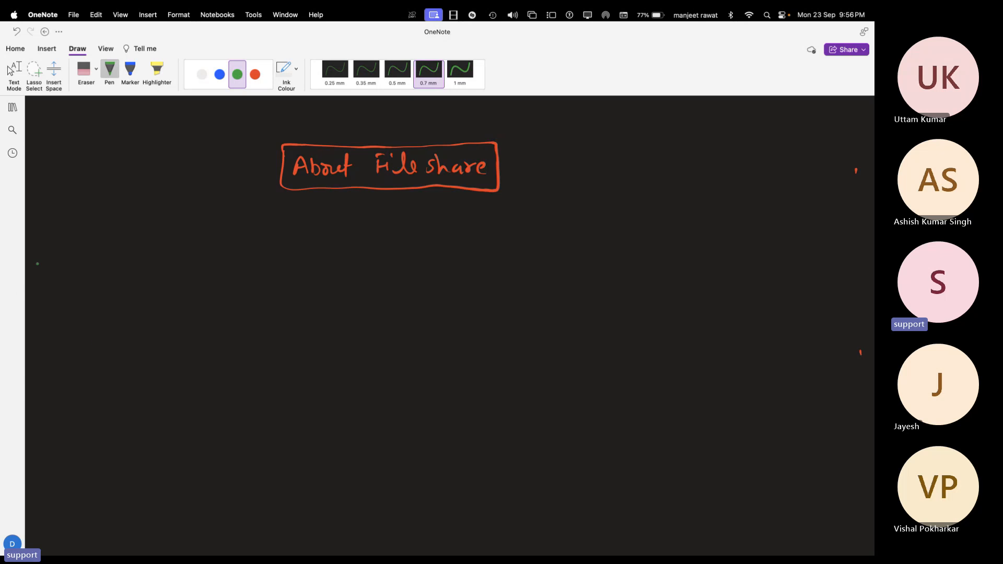
left_click_drag(60, 230, 67, 230)
mouse_move(59, 231)
left_mouse_down()
mouse_move(60, 239)
mouse_move(107, 227)
mouse_move(113, 238)
left_mouse_up()
left_click_drag(122, 238, 133, 235)
left_click_drag(141, 226, 142, 240)
left_click_drag(158, 234, 188, 228)
mouse_move(191, 230)
left_mouse_down()
mouse_move(235, 230)
mouse_move(258, 244)
mouse_move(328, 230)
left_mouse_up()
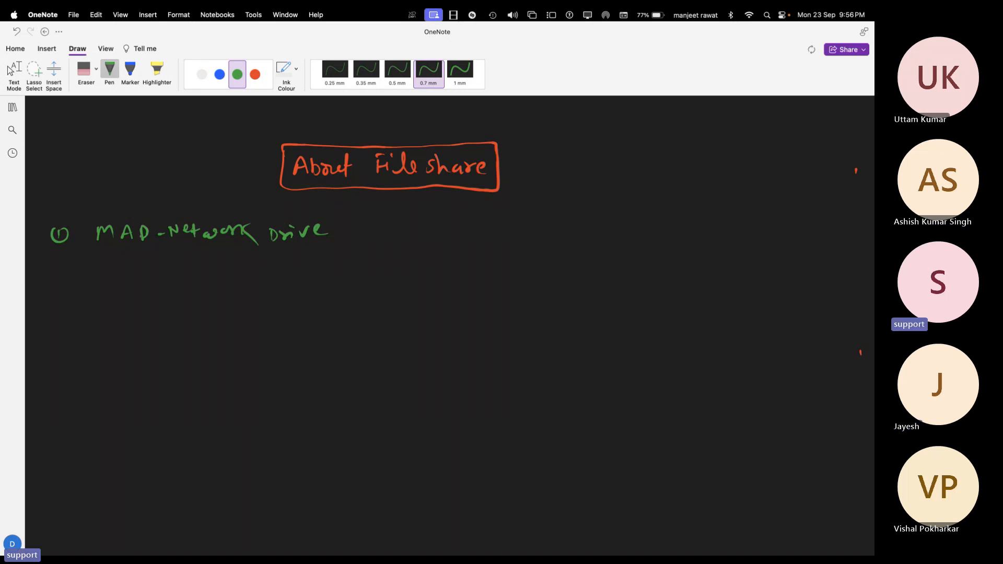
left_click_drag(141, 238, 142, 249)
Step: Sketch the client computer monitors below the heading in white
left_click(201, 74)
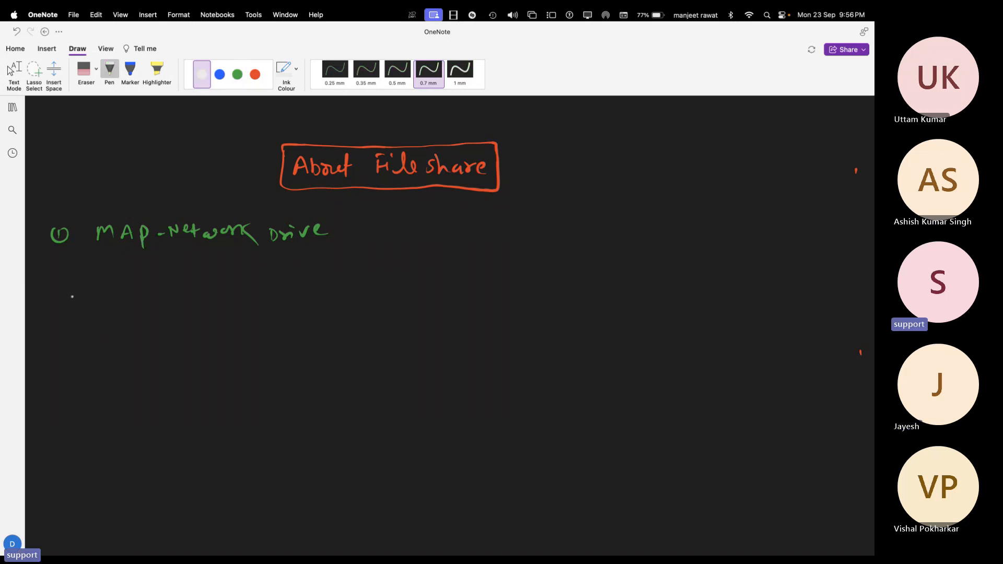
mouse_move(75, 295)
left_mouse_down()
mouse_move(72, 314)
mouse_move(102, 314)
mouse_move(79, 320)
left_mouse_up()
left_click_drag(170, 291, 178, 311)
mouse_move(257, 293)
left_mouse_down()
mouse_move(257, 312)
mouse_move(291, 310)
left_mouse_up()
mouse_move(314, 292)
left_mouse_down()
mouse_move(316, 304)
mouse_move(337, 307)
mouse_move(317, 308)
left_mouse_up()
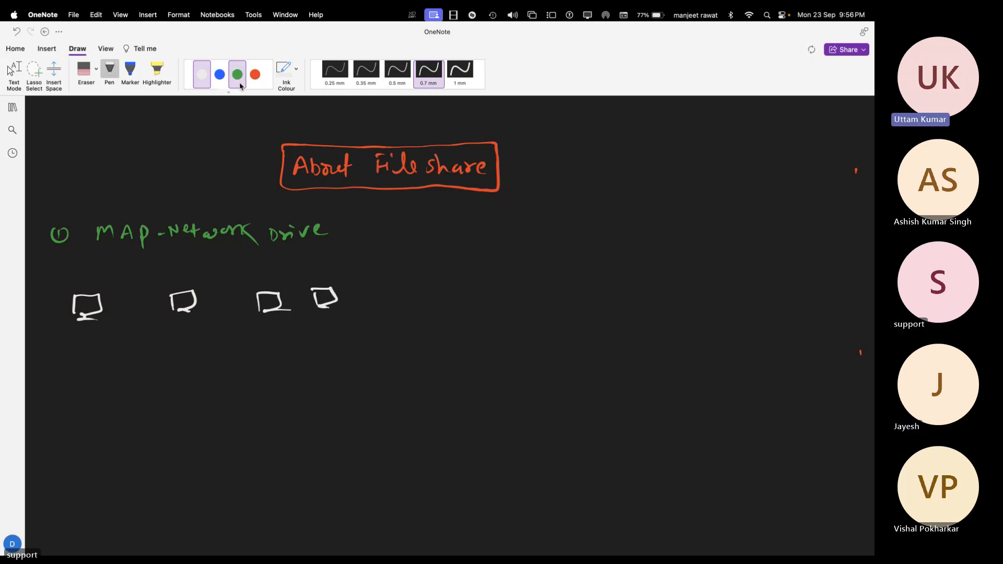
Step: Draw a green box labelled File server
left_click(237, 74)
mouse_move(69, 376)
left_mouse_down()
mouse_move(67, 417)
mouse_move(111, 431)
mouse_move(111, 378)
mouse_move(69, 377)
left_mouse_up()
mouse_move(65, 454)
left_mouse_down()
mouse_move(57, 471)
mouse_move(69, 455)
left_mouse_up()
left_click_drag(61, 464, 73, 468)
mouse_move(79, 454)
left_mouse_down()
mouse_move(81, 470)
mouse_move(162, 447)
left_mouse_up()
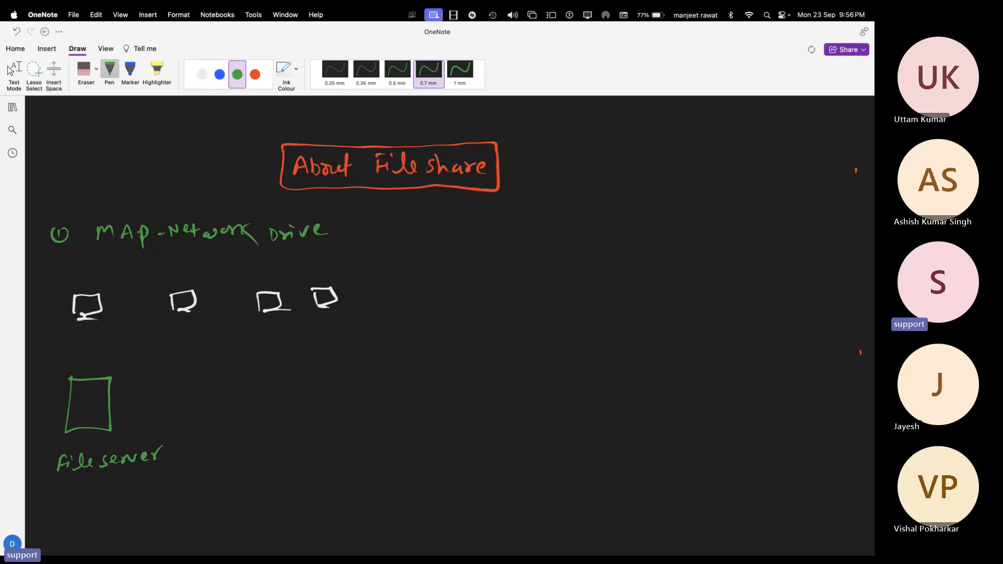
Step: Draw a blue network switch and connect the four computers and File server to it
left_click(203, 75)
left_click(219, 74)
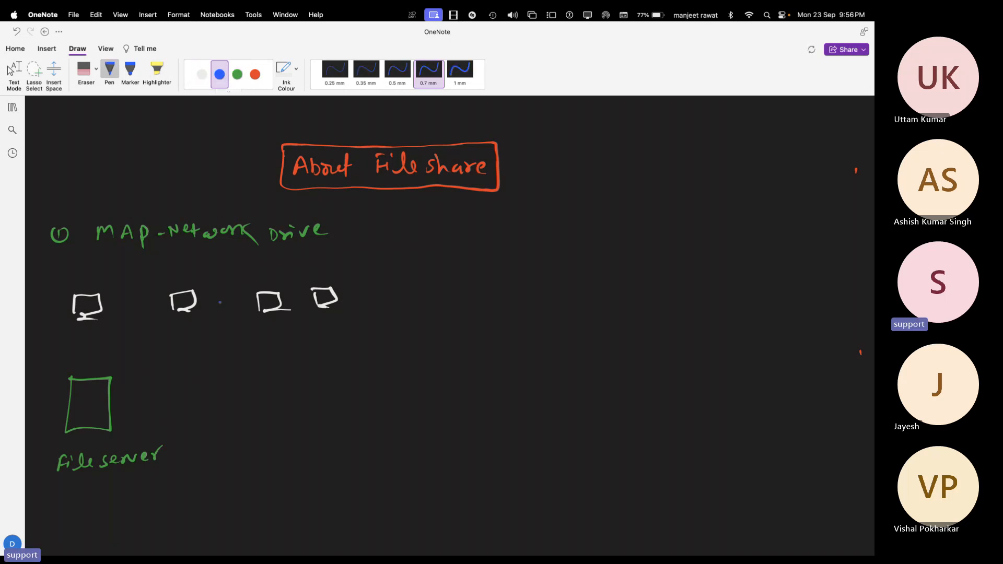
mouse_move(202, 375)
left_mouse_down()
mouse_move(236, 373)
mouse_move(219, 395)
mouse_move(201, 381)
mouse_move(236, 380)
mouse_move(218, 393)
left_mouse_up()
left_click_drag(226, 376, 226, 390)
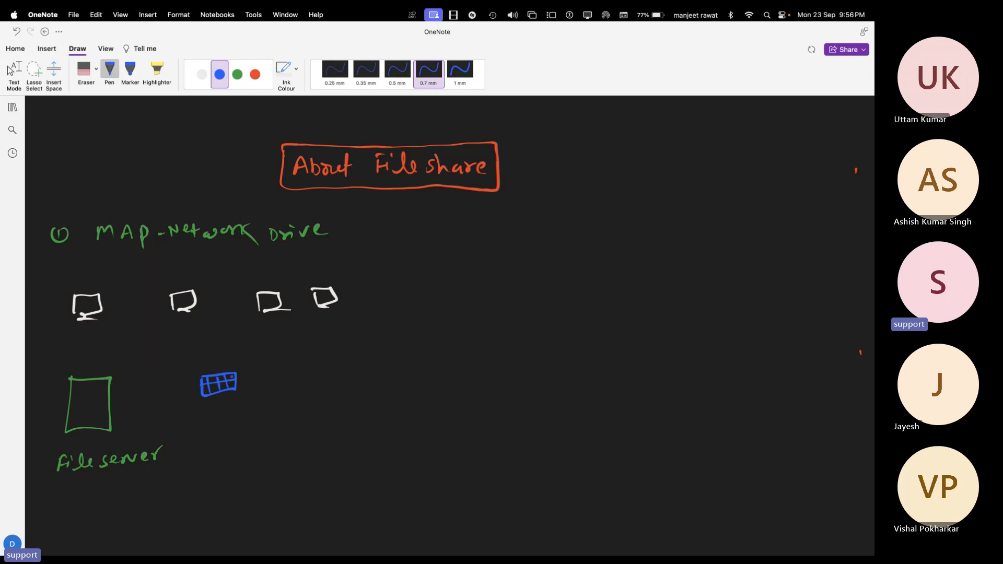
left_click_drag(82, 324, 220, 373)
mouse_move(184, 311)
left_mouse_down()
mouse_move(216, 373)
mouse_move(264, 311)
left_mouse_up()
left_click_drag(228, 373, 315, 309)
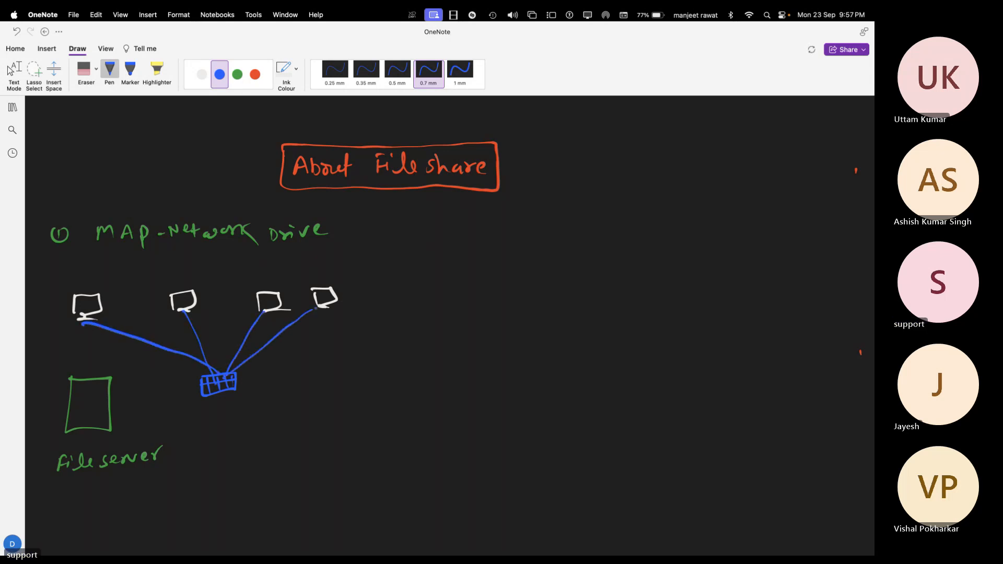
left_click_drag(111, 400, 203, 391)
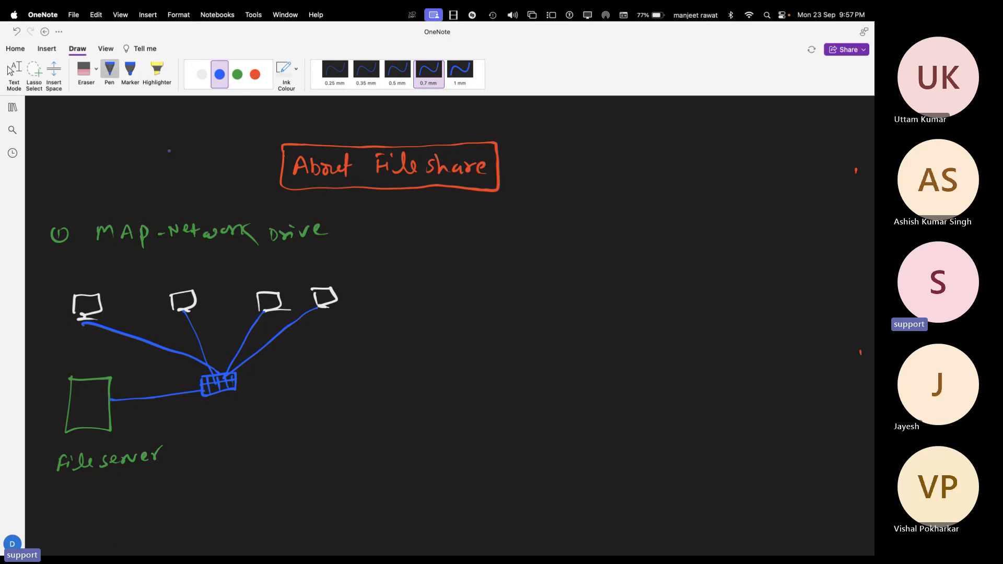
Step: In white, sketch a drive under File server labelled 500GB and MAP-Drive
left_click(201, 74)
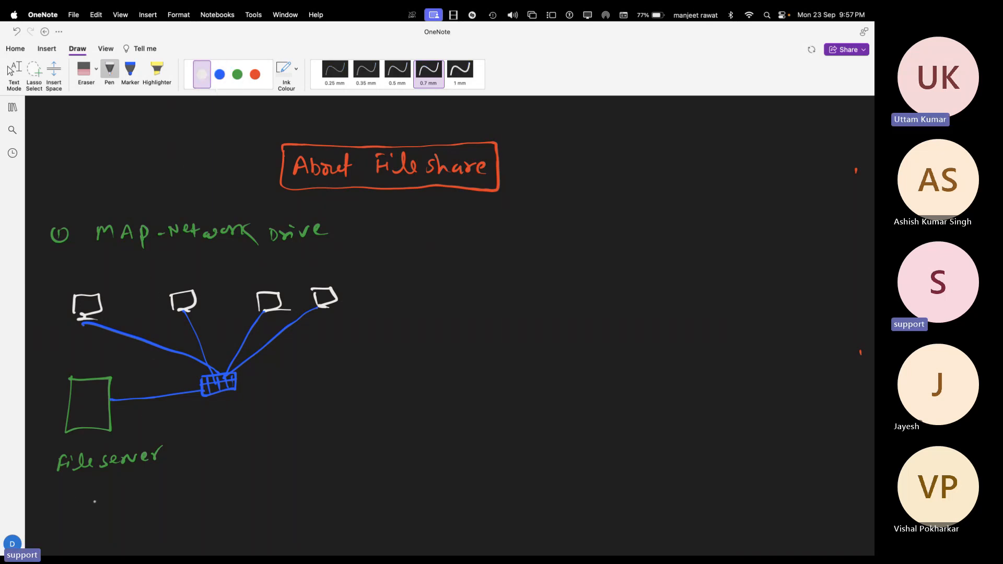
mouse_move(87, 487)
left_mouse_down()
mouse_move(99, 506)
mouse_move(118, 483)
mouse_move(85, 490)
mouse_move(106, 499)
mouse_move(150, 483)
left_mouse_up()
mouse_move(160, 480)
left_mouse_down()
mouse_move(173, 473)
mouse_move(181, 483)
left_mouse_up()
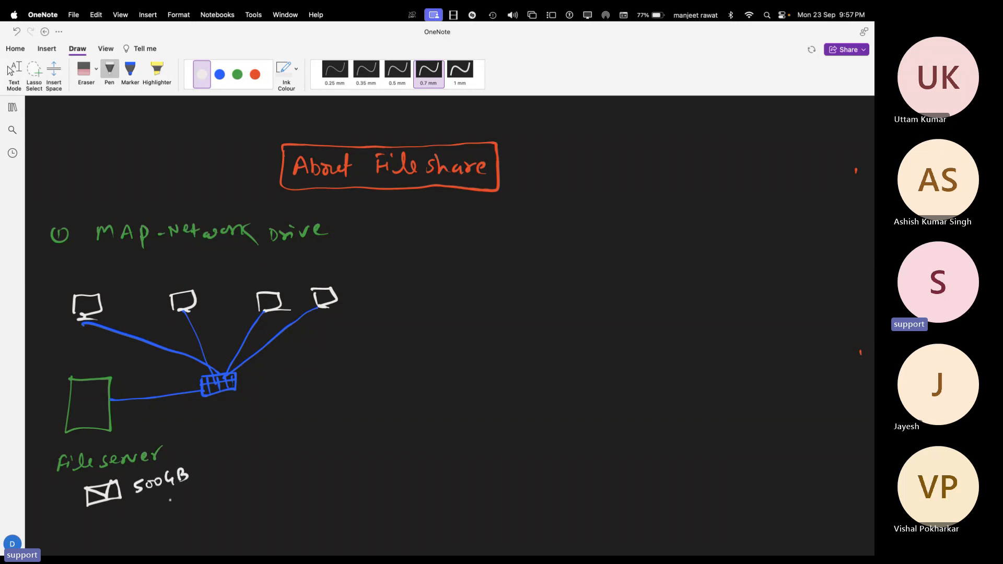
mouse_move(119, 533)
left_mouse_down()
mouse_move(127, 522)
mouse_move(134, 529)
left_mouse_up()
left_click_drag(136, 528, 155, 510)
left_click_drag(160, 514, 189, 496)
left_click_drag(194, 497, 200, 492)
left_click_drag(203, 491, 209, 486)
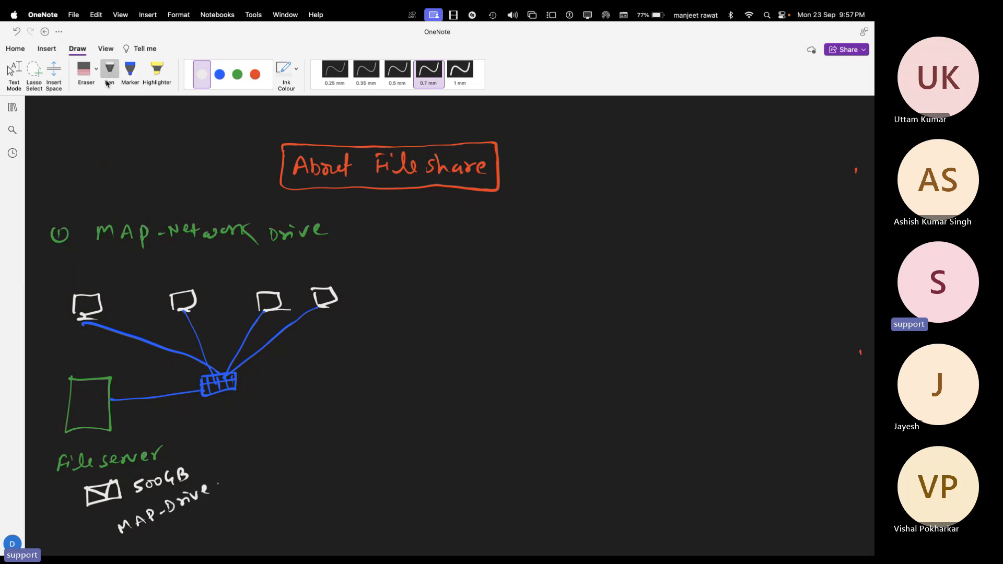
Step: Mark the computers' screens in red
left_click(255, 74)
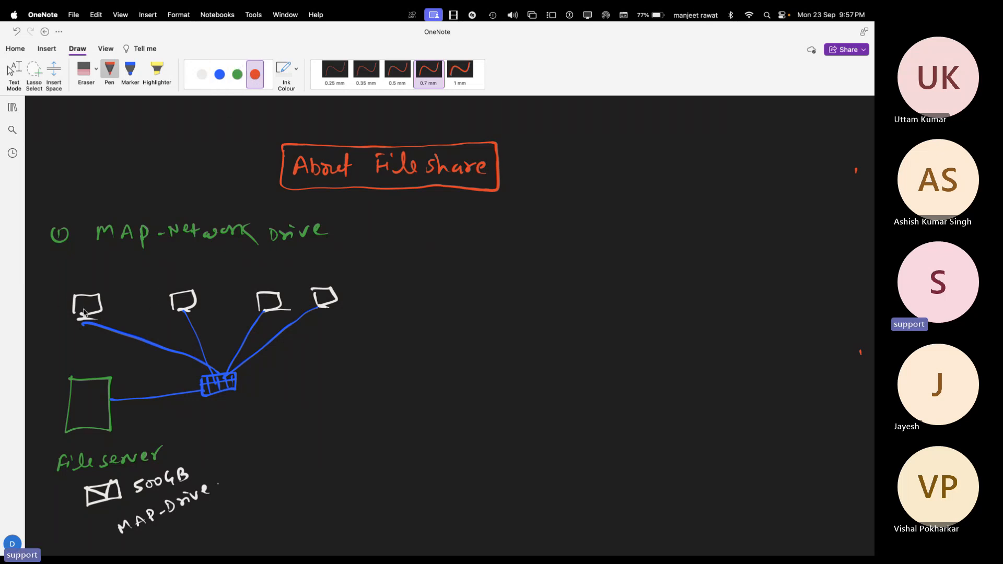
mouse_move(80, 303)
left_mouse_down()
mouse_move(83, 312)
mouse_move(90, 303)
left_mouse_up()
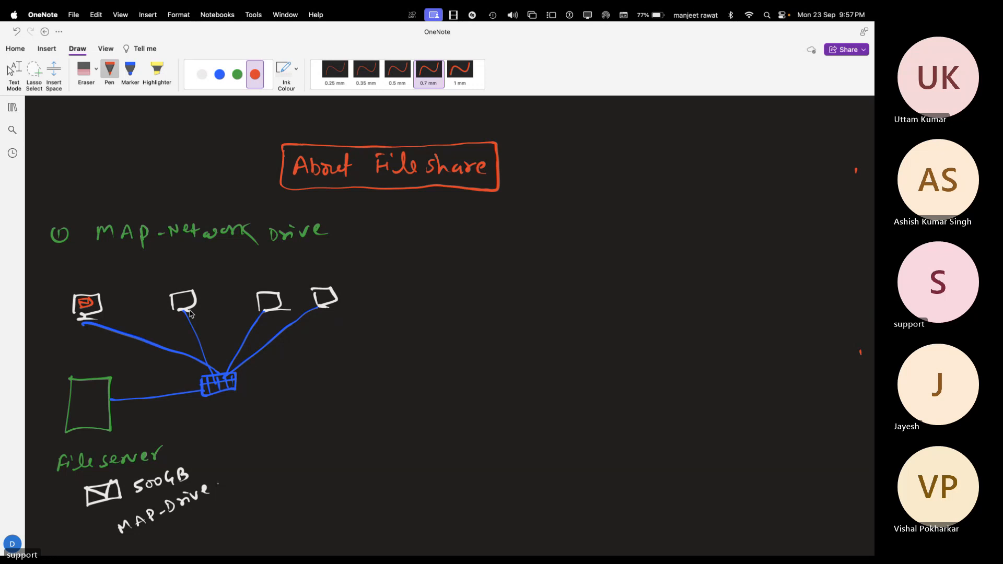
mouse_move(184, 305)
left_mouse_down()
mouse_move(192, 298)
mouse_move(184, 306)
left_mouse_up()
mouse_move(268, 300)
left_mouse_down()
mouse_move(335, 291)
mouse_move(325, 300)
left_mouse_up()
Step: Label each of the four computers 500GB in white ink
left_click(201, 74)
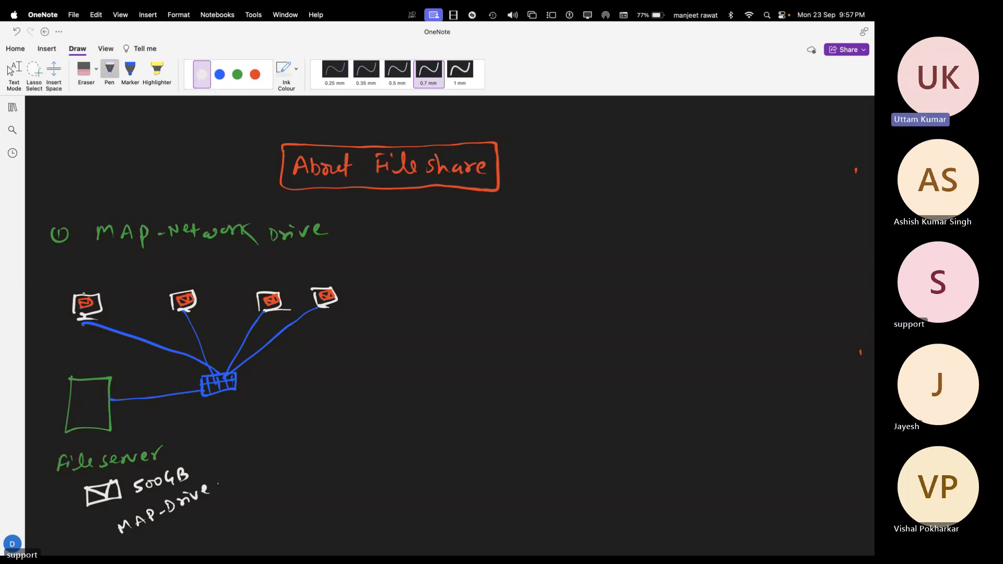
mouse_move(82, 279)
left_mouse_down()
mouse_move(77, 289)
mouse_move(93, 279)
left_mouse_up()
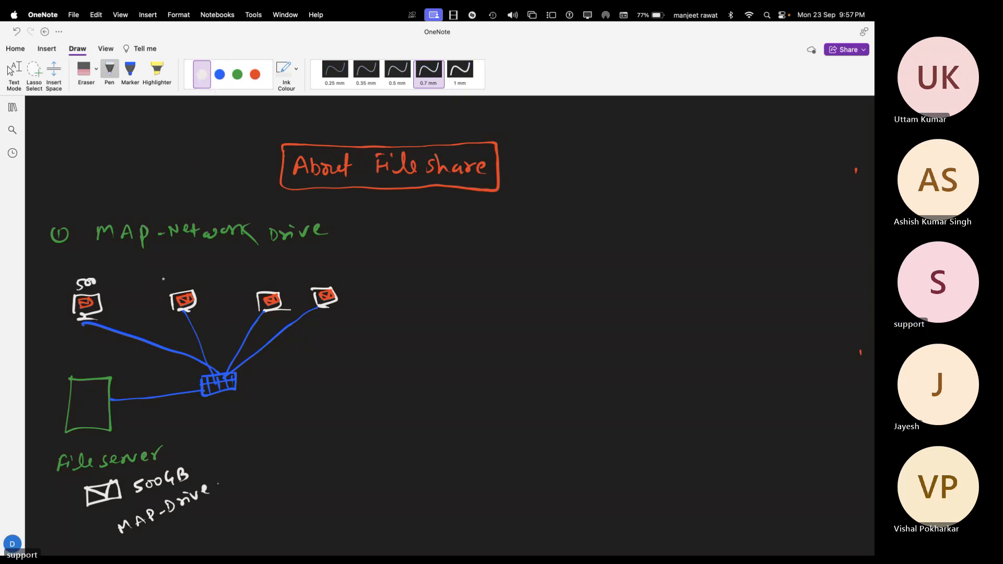
mouse_move(174, 278)
left_mouse_down()
mouse_move(166, 287)
mouse_move(185, 279)
left_mouse_up()
mouse_move(258, 278)
left_mouse_down()
mouse_move(254, 285)
mouse_move(314, 279)
left_mouse_up()
left_click_drag(315, 269, 326, 270)
left_click_drag(331, 270, 357, 267)
left_click_drag(358, 262, 360, 270)
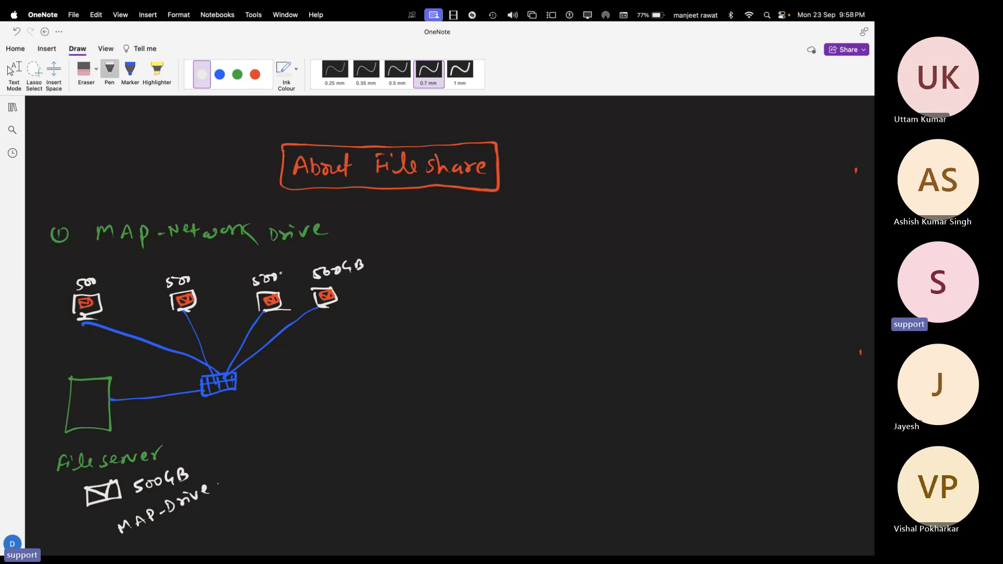
left_click_drag(286, 273, 291, 281)
mouse_move(197, 276)
left_mouse_down()
mouse_move(192, 283)
mouse_move(204, 282)
left_mouse_up()
left_click_drag(100, 278, 110, 283)
left_click_drag(113, 274, 117, 281)
Step: Write a green arrow to 200G beside the fourth computer
left_click(238, 74)
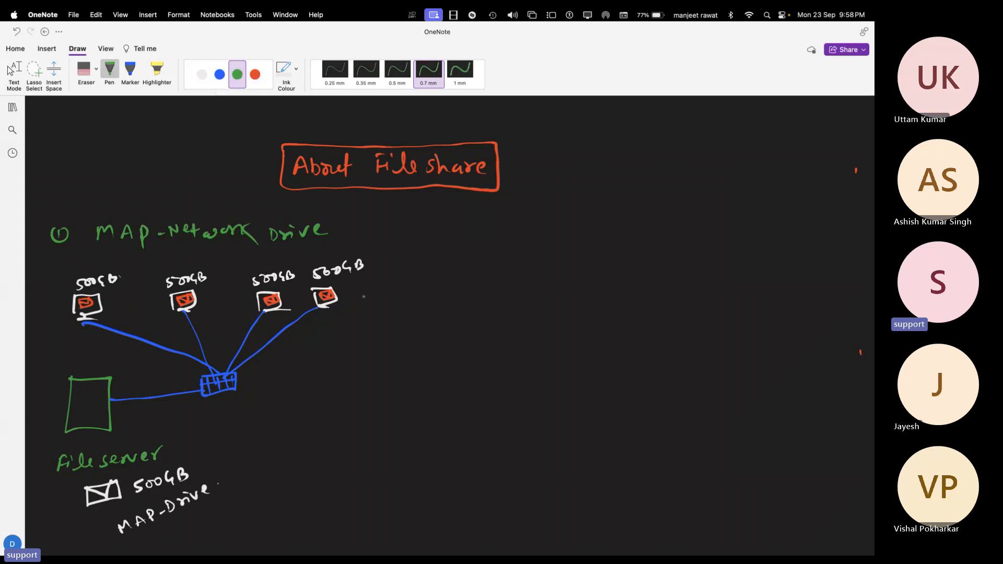
left_click_drag(353, 295, 363, 300)
left_click_drag(381, 288, 404, 292)
mouse_move(406, 283)
left_mouse_down()
mouse_move(436, 293)
mouse_move(426, 303)
left_mouse_up()
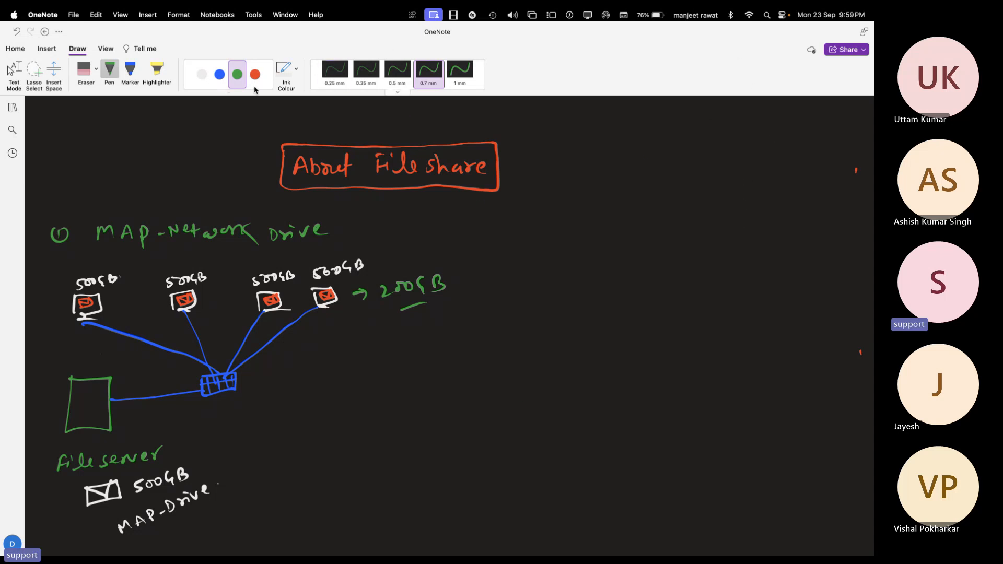
Step: Draw a blue triangle labelled File share with 1000GB beside it, then select green ink
left_click(219, 74)
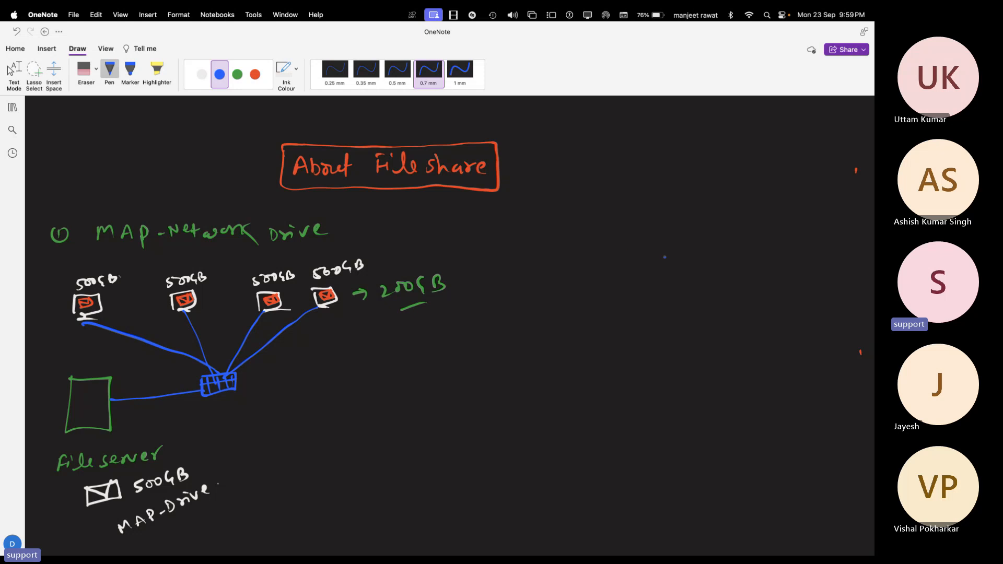
mouse_move(659, 223)
left_mouse_down()
mouse_move(637, 259)
mouse_move(696, 263)
mouse_move(638, 213)
mouse_move(650, 199)
mouse_move(656, 210)
mouse_move(734, 197)
left_mouse_up()
left_click(689, 202)
left_click(739, 199)
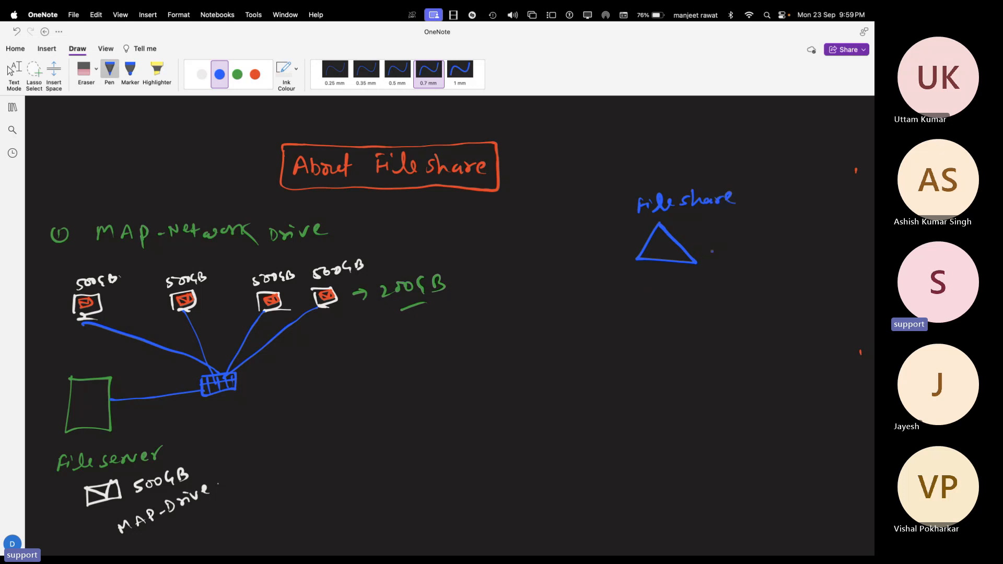
mouse_move(707, 237)
left_mouse_down()
mouse_move(705, 249)
mouse_move(714, 240)
mouse_move(766, 243)
left_mouse_up()
left_click(778, 241)
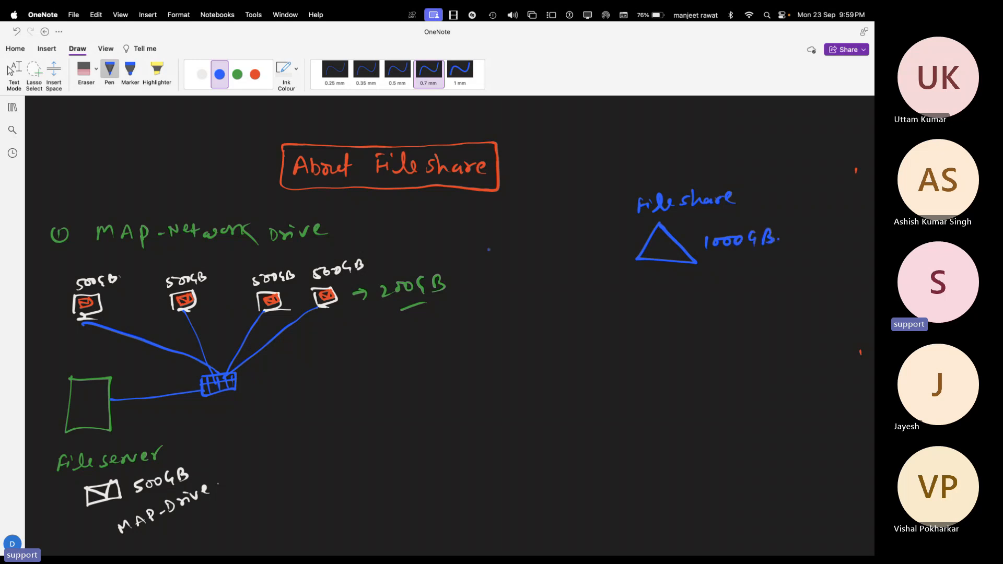
left_click(237, 74)
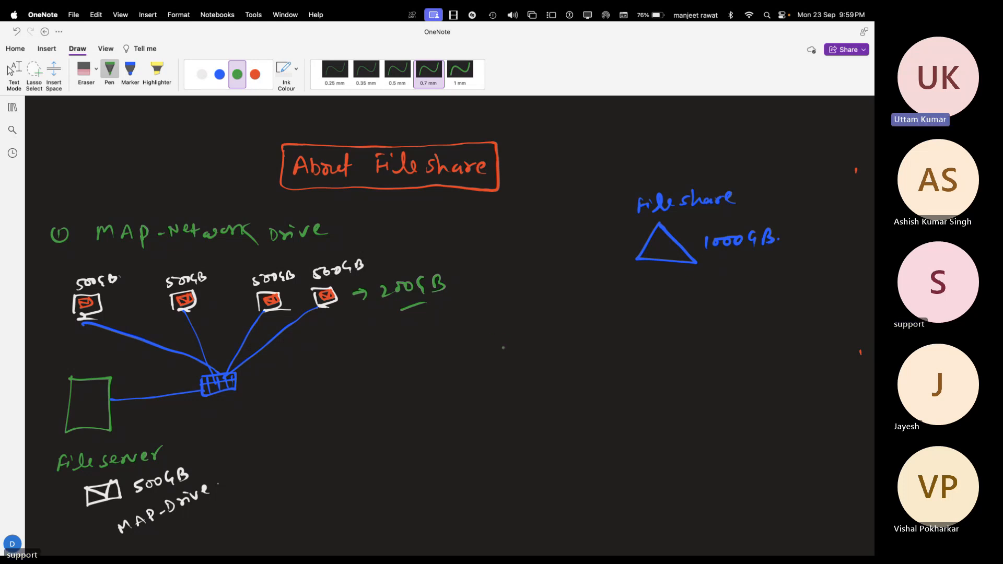
Step: Sketch two stacked green monitors and label the upper one vm
mouse_move(500, 345)
left_mouse_down()
mouse_move(500, 332)
mouse_move(522, 339)
mouse_move(502, 346)
left_mouse_up()
left_click_drag(504, 351, 516, 350)
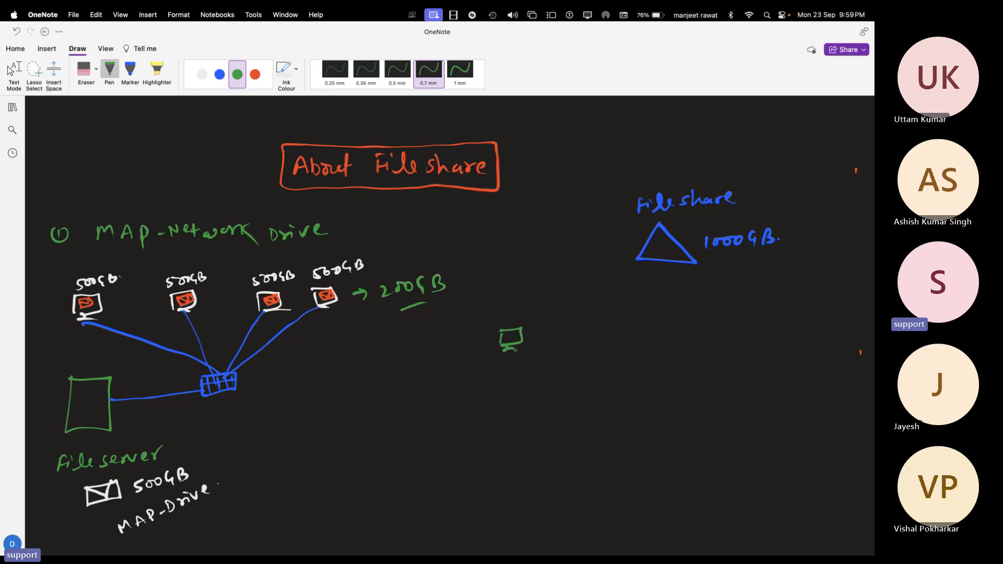
mouse_move(497, 386)
left_mouse_down()
mouse_move(497, 402)
mouse_move(519, 395)
mouse_move(500, 401)
left_mouse_up()
left_click_drag(501, 403, 515, 402)
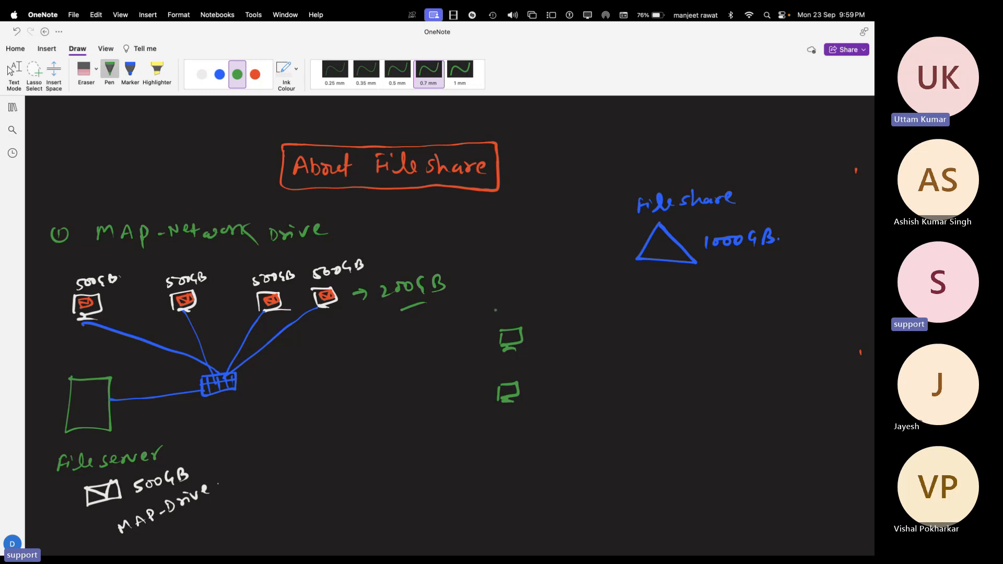
left_click_drag(492, 304, 522, 315)
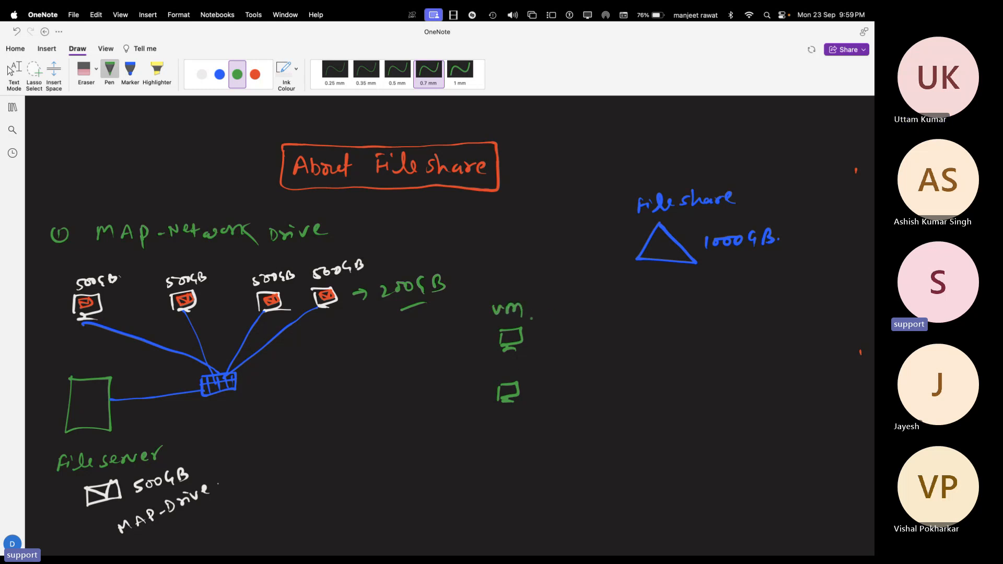
Step: In red ink, draw two monitors labelled Local-pc
left_click(255, 74)
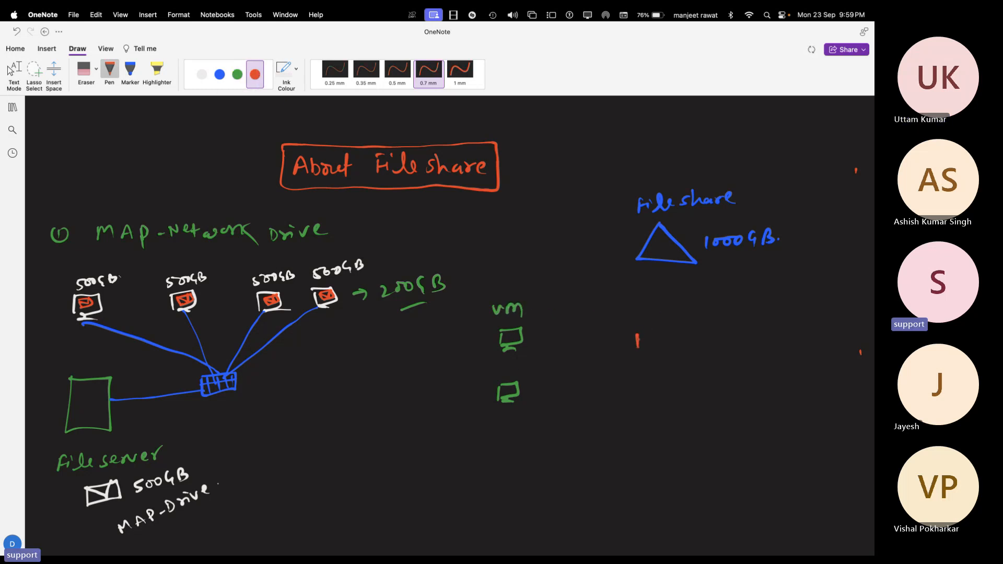
mouse_move(638, 333)
left_mouse_down()
mouse_move(660, 345)
mouse_move(654, 352)
left_mouse_up()
mouse_move(648, 388)
left_mouse_down()
mouse_move(650, 404)
mouse_move(671, 408)
mouse_move(645, 449)
mouse_move(662, 447)
left_mouse_up()
mouse_move(678, 439)
left_mouse_down()
mouse_move(695, 424)
mouse_move(704, 434)
left_mouse_up()
left_click_drag(709, 428, 715, 437)
left_click_drag(728, 431, 724, 440)
left_click_drag(733, 425, 734, 428)
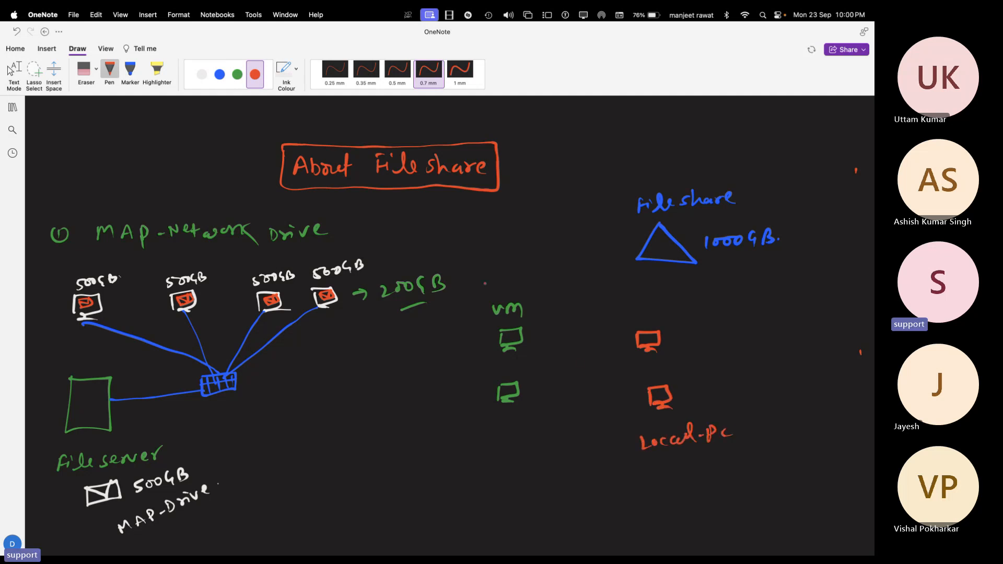
Step: In white ink, sketch a far-right monitor labelled vm (vmware)
left_click(238, 74)
left_click(219, 75)
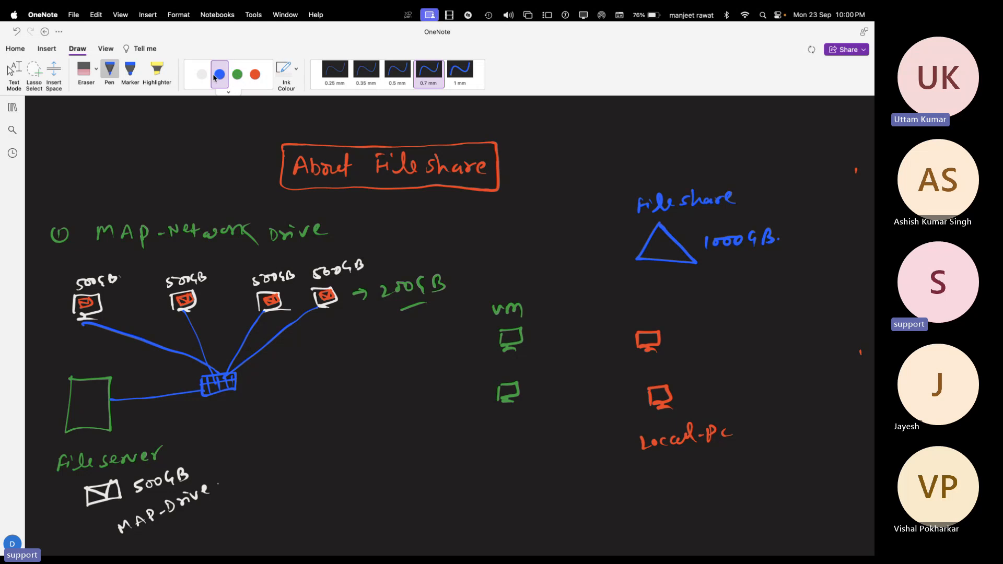
left_click(202, 74)
left_click_drag(783, 331, 784, 348)
mouse_move(780, 331)
left_mouse_down()
mouse_move(791, 330)
mouse_move(795, 365)
mouse_move(814, 373)
mouse_move(768, 411)
left_mouse_up()
left_click(793, 402)
mouse_move(777, 399)
left_mouse_down()
mouse_move(784, 407)
mouse_move(847, 393)
mouse_move(844, 408)
left_mouse_up()
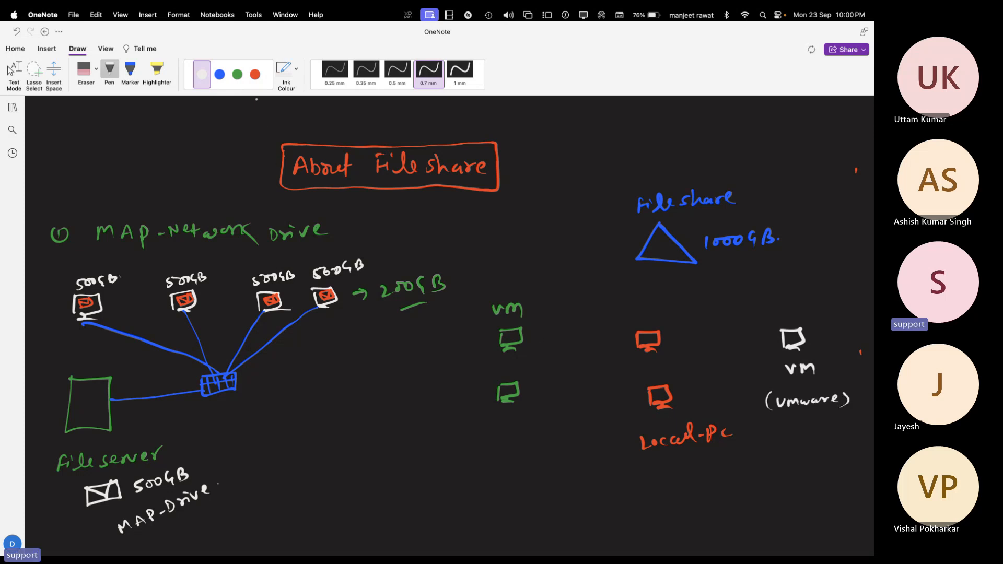
Step: Draw two more white monitors, left of and right of the red Local-pc monitors
left_click(238, 74)
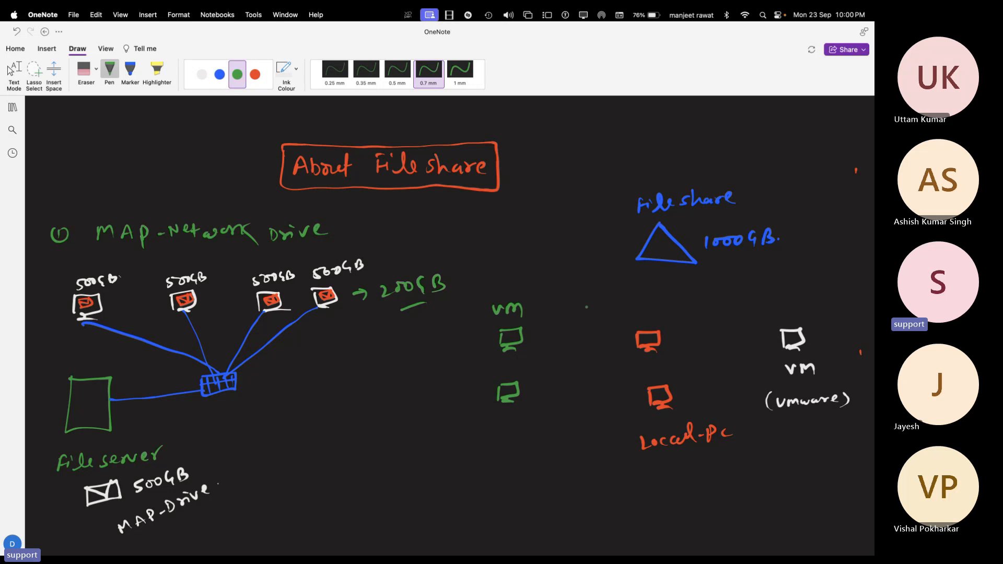
left_click(202, 74)
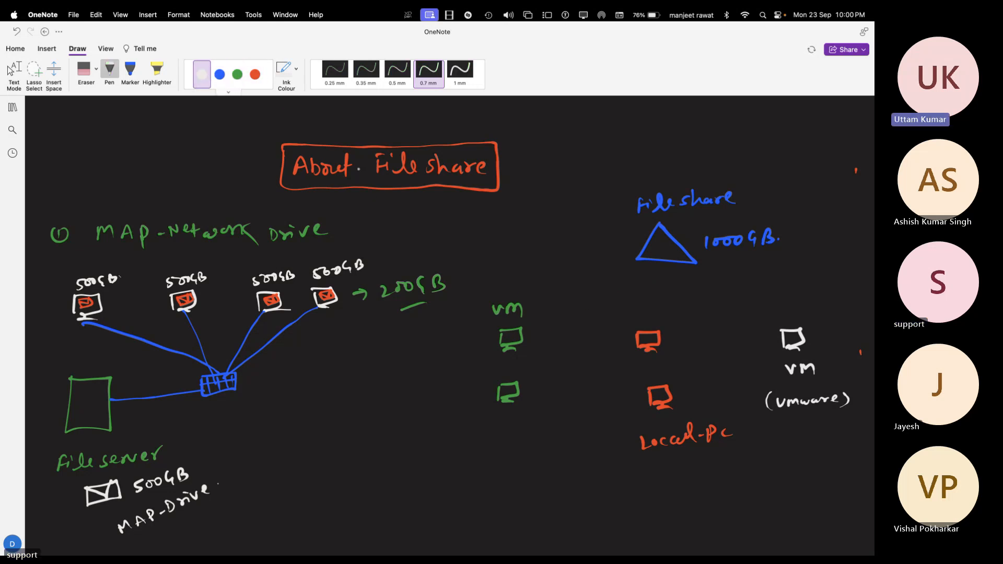
mouse_move(571, 321)
left_mouse_down()
mouse_move(572, 338)
mouse_move(594, 335)
mouse_move(568, 349)
mouse_move(593, 330)
left_mouse_up()
mouse_move(707, 326)
left_mouse_down()
mouse_move(732, 319)
mouse_move(706, 342)
mouse_move(734, 335)
mouse_move(720, 319)
left_mouse_up()
Step: Label the lower green monitor windows and the white monitors MAC and Linux
left_click(237, 74)
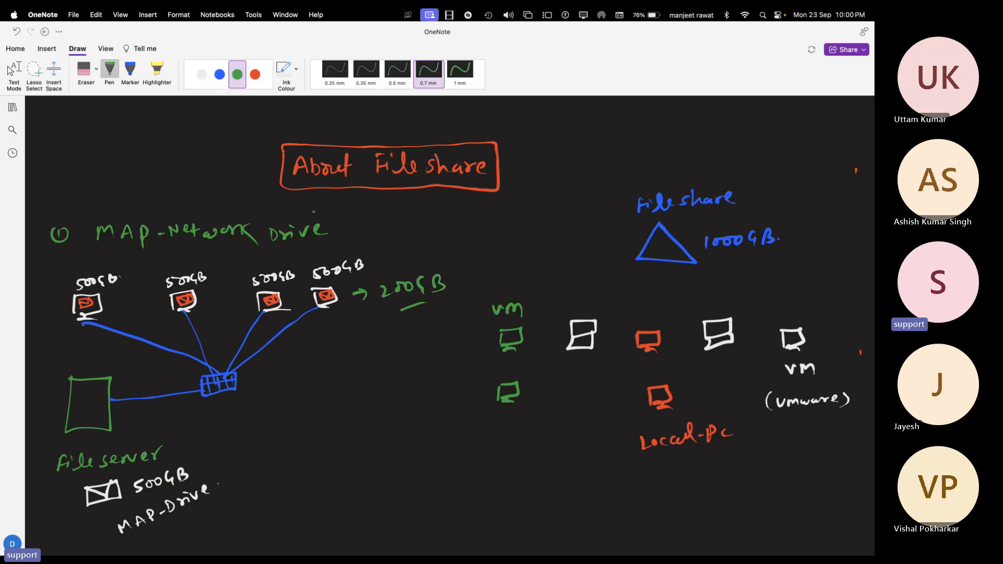
mouse_move(480, 428)
left_mouse_down()
mouse_move(482, 438)
mouse_move(544, 425)
mouse_move(554, 442)
left_mouse_up()
mouse_move(563, 358)
left_mouse_down()
mouse_move(563, 377)
mouse_move(574, 366)
mouse_move(578, 375)
left_mouse_up()
left_click_drag(582, 375, 595, 374)
left_click_drag(611, 360, 612, 372)
left_click(618, 362)
mouse_move(699, 355)
left_mouse_down()
mouse_move(710, 368)
mouse_move(725, 360)
left_mouse_up()
left_click_drag(726, 357, 745, 367)
left_click_drag(744, 353, 736, 369)
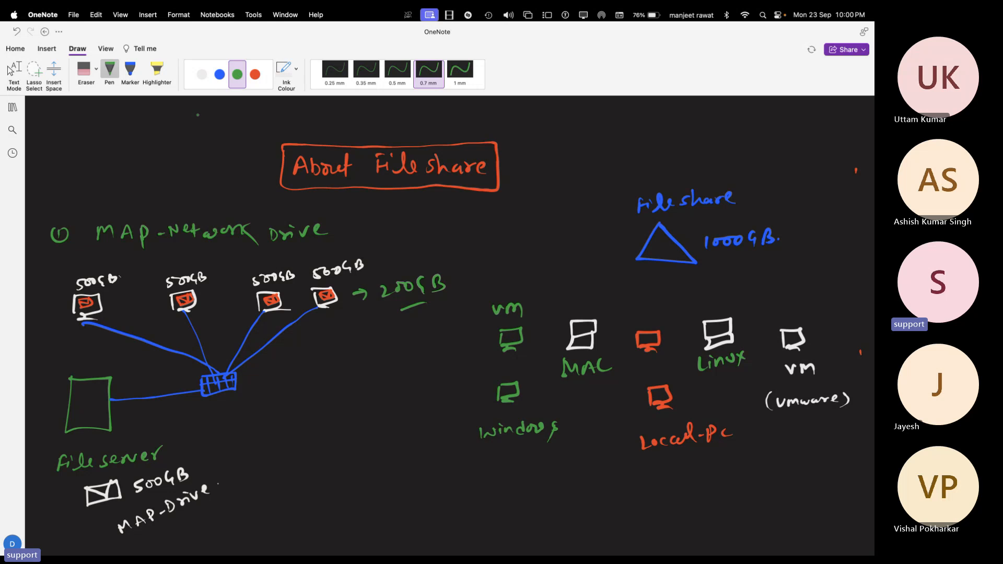
left_click(220, 74)
Step: Draw blue arrows from the File share triangle down to the vm, MAC, Local-pc, Linux and vmware monitors
mouse_move(629, 255)
left_mouse_down()
mouse_move(539, 302)
mouse_move(631, 315)
left_mouse_up()
left_click_drag(669, 266, 668, 315)
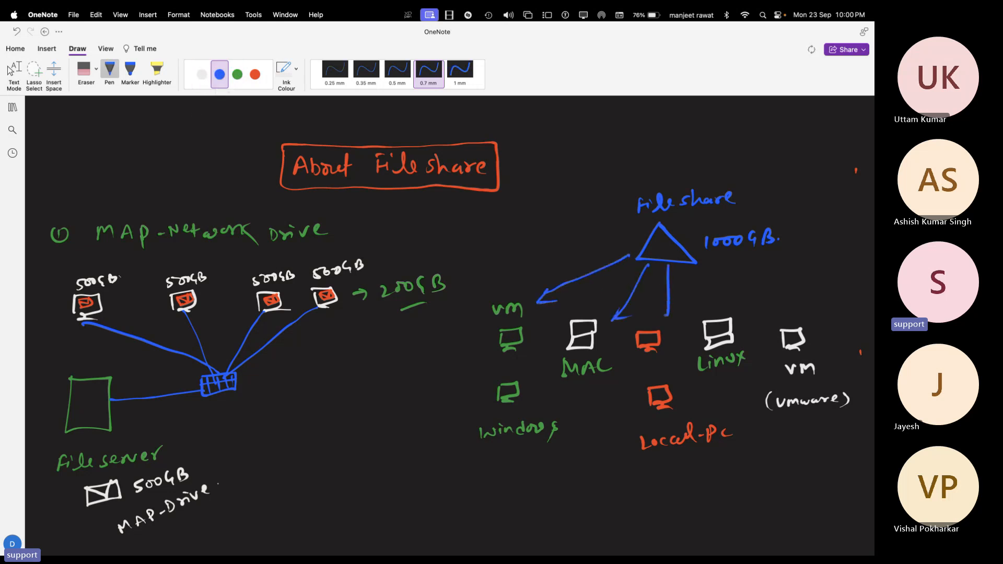
mouse_move(694, 266)
left_mouse_down()
mouse_move(714, 304)
mouse_move(789, 304)
left_mouse_up()
Step: Shade the MAC, vmware and vm monitor screens green
left_click(237, 74)
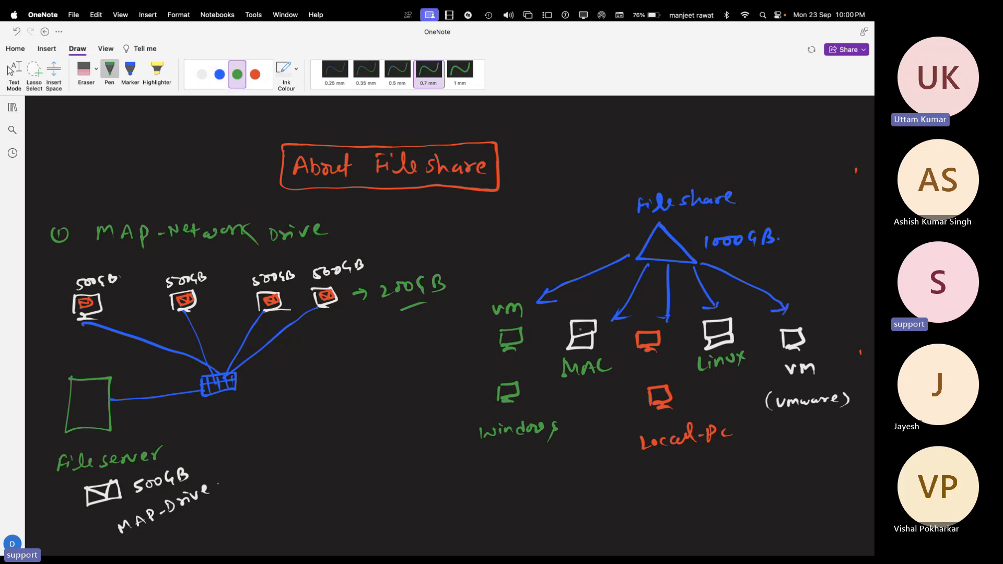
mouse_move(575, 331)
left_mouse_down()
mouse_move(584, 324)
mouse_move(653, 342)
mouse_move(723, 331)
left_mouse_up()
left_click_drag(788, 334, 798, 336)
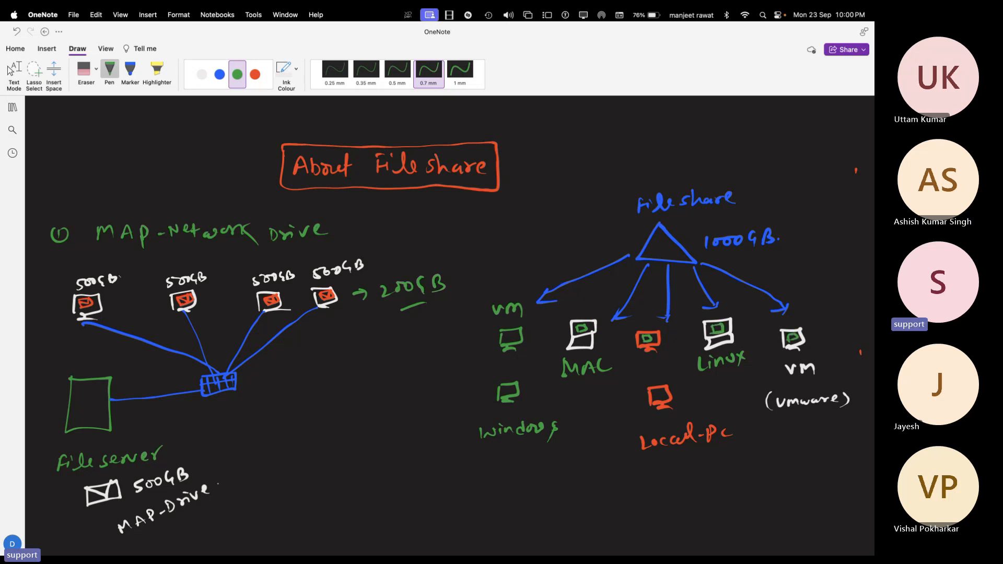
left_click_drag(504, 333, 515, 335)
Step: Add white detail to the Linux screen, dashes inside the triangle and a box around File share
left_click(202, 75)
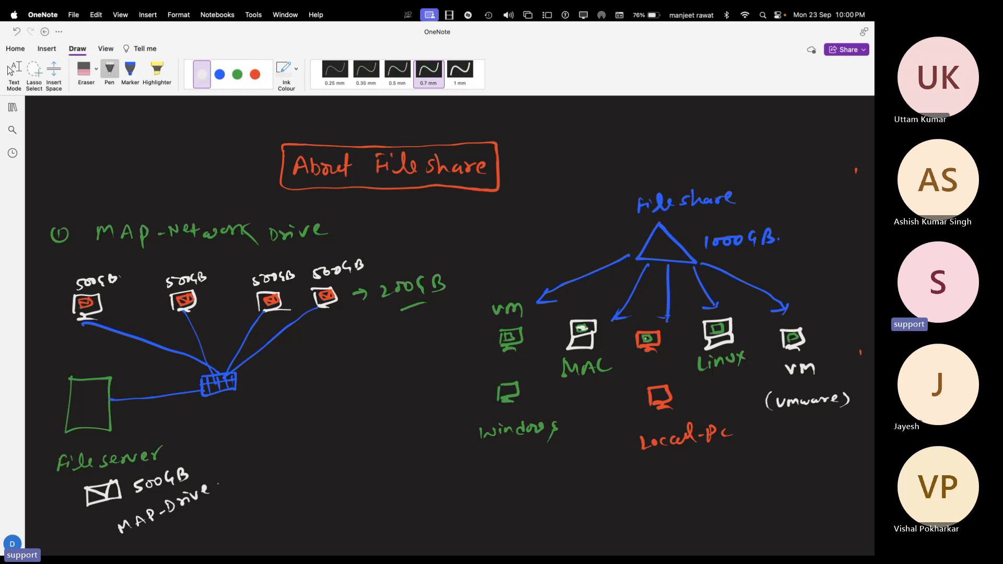
left_click_drag(716, 330, 720, 328)
left_click_drag(650, 244, 678, 254)
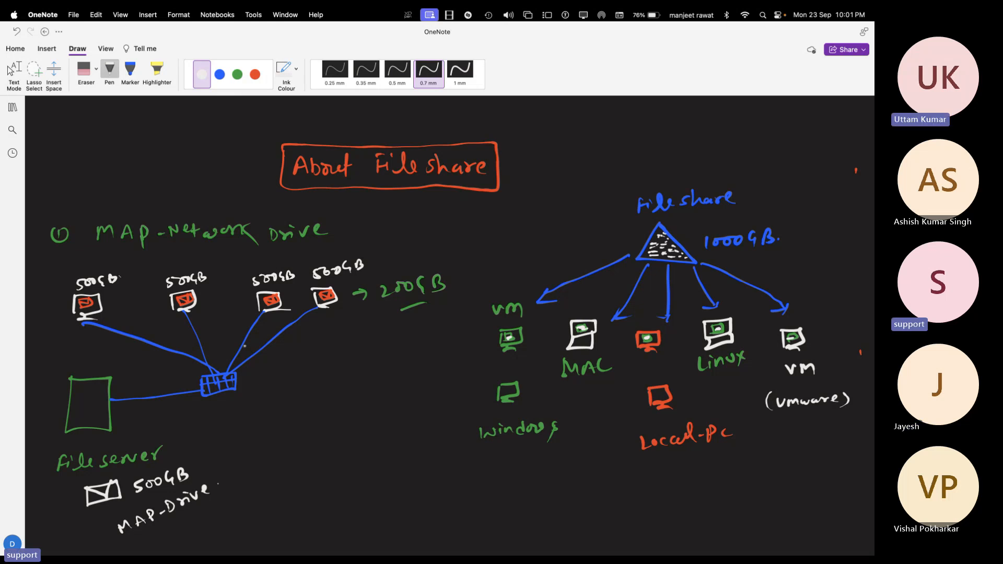
mouse_move(631, 191)
left_mouse_down()
mouse_move(631, 217)
mouse_move(723, 185)
mouse_move(743, 214)
mouse_move(627, 221)
left_mouse_up()
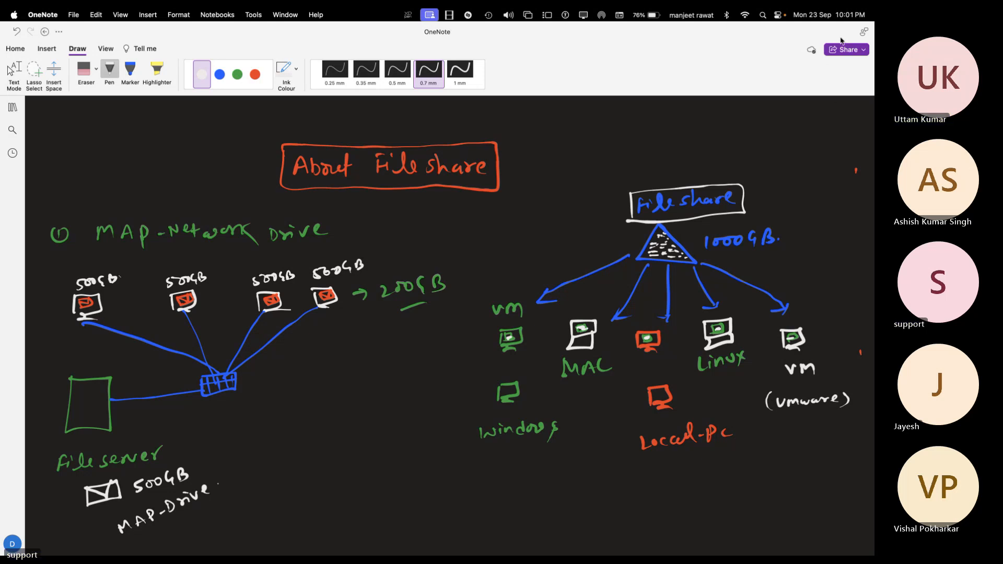
key("super+Tab")
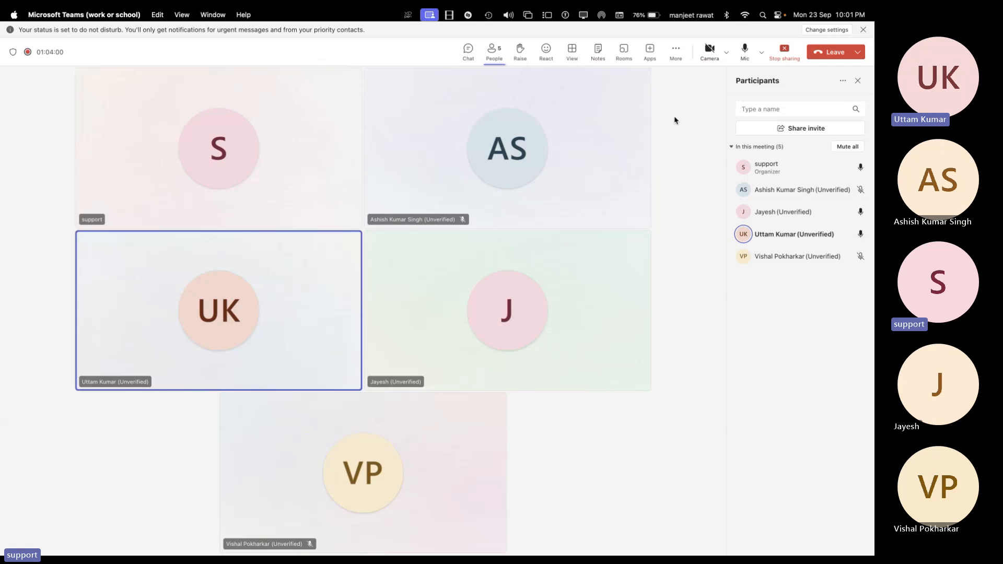
left_click(676, 53)
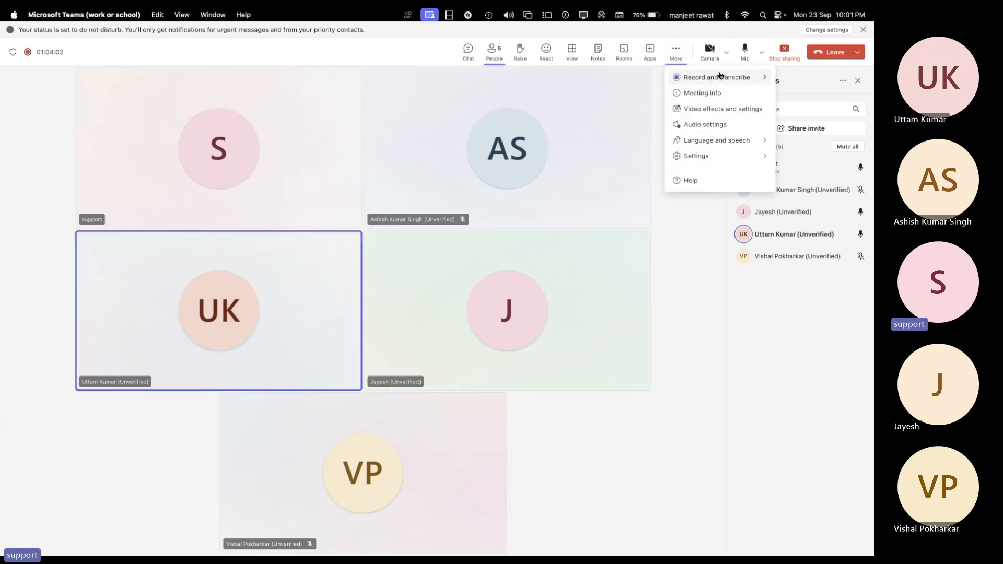
mouse_move(703, 76)
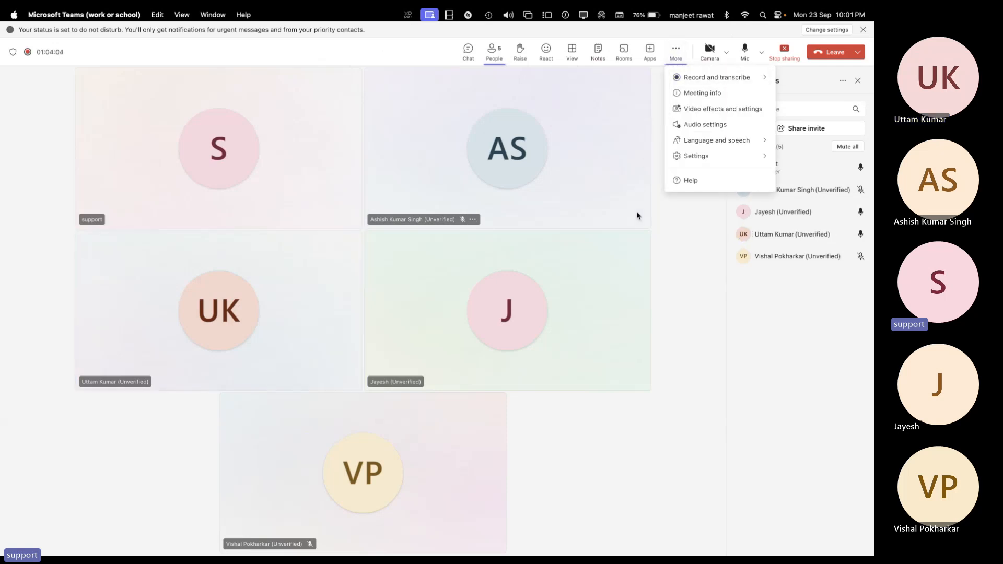
left_click(653, 265)
key("super+Tab")
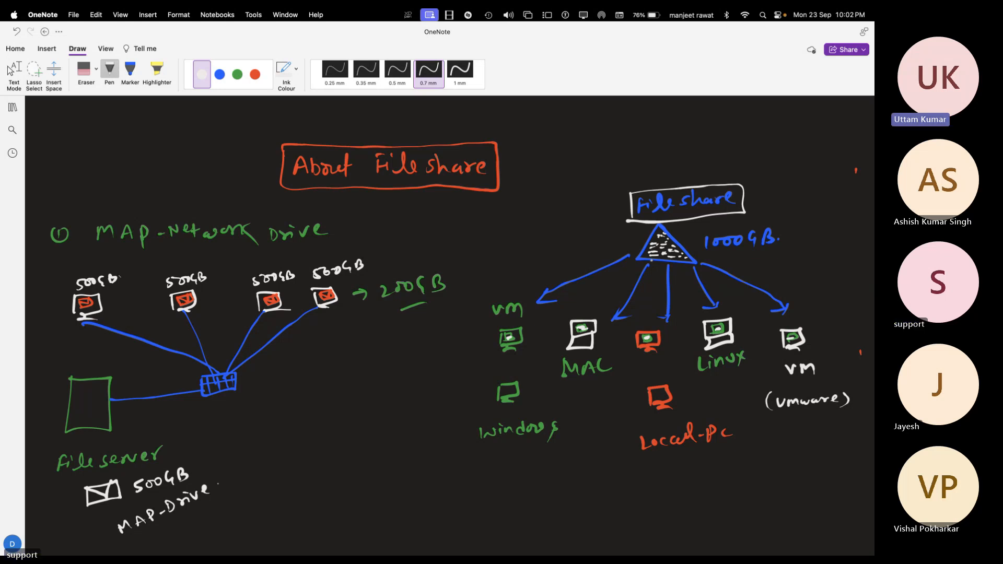
key("ctrl+Left")
key("ctrl+Right")
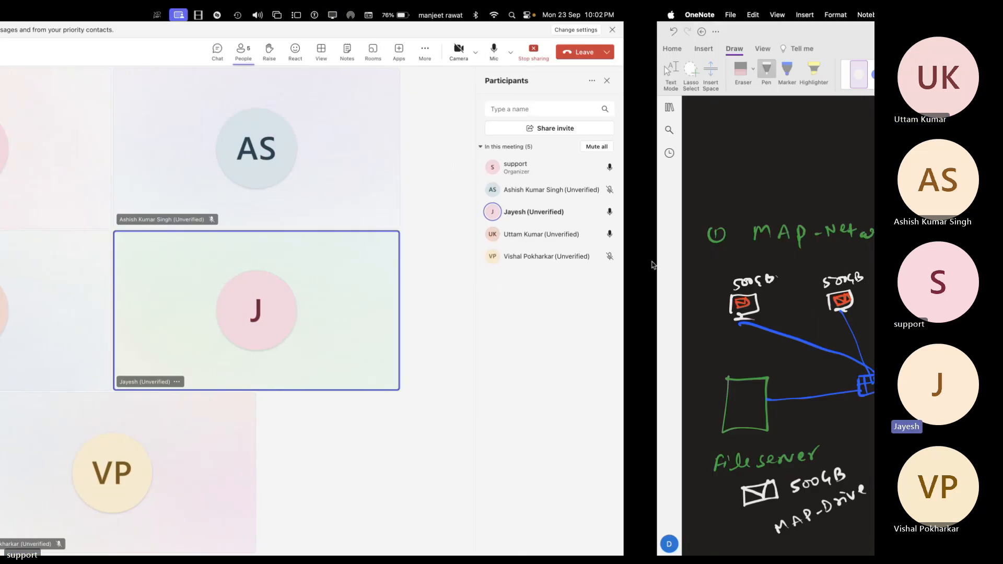
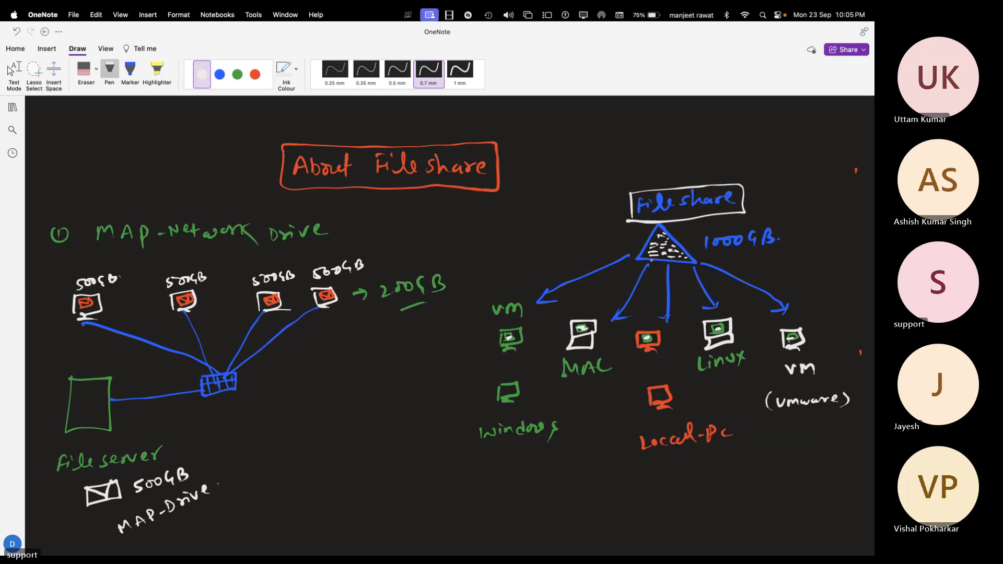
Step: Return to Chrome and show the classtest1988 storage account's Overview, dismissing the password prompt
key("ctrl+Left")
key("ctrl+Left")
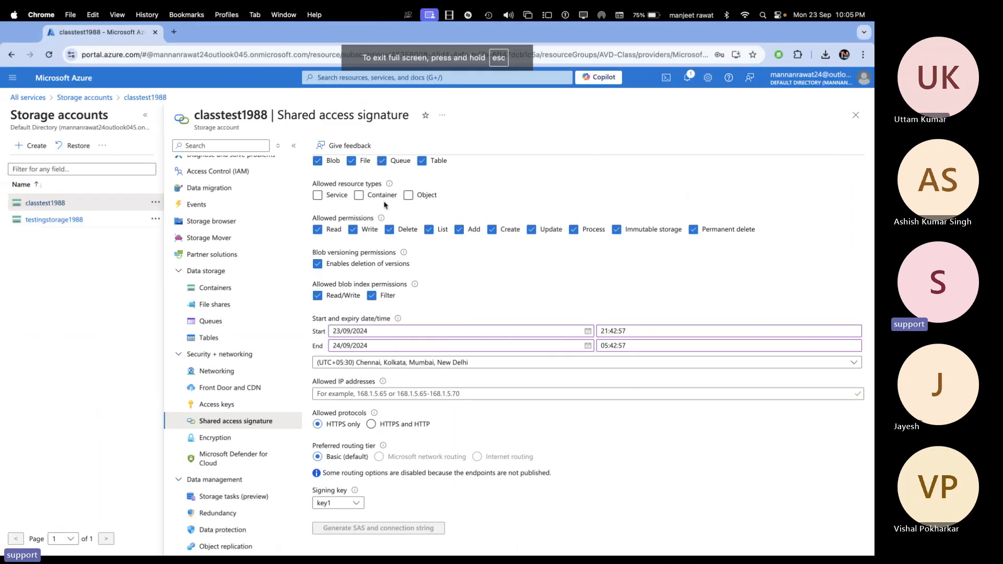
left_click(45, 203)
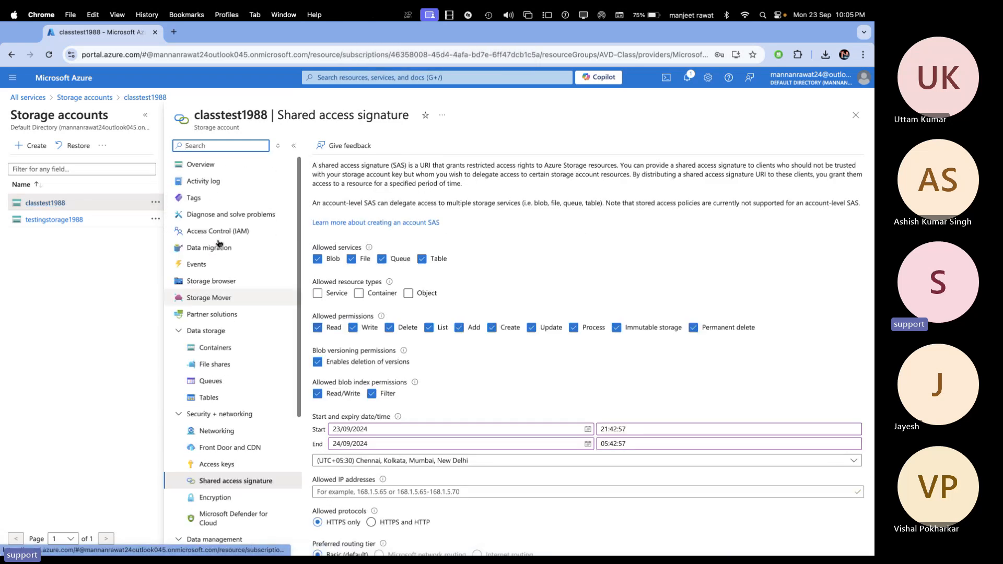
left_click(199, 164)
left_click(651, 215)
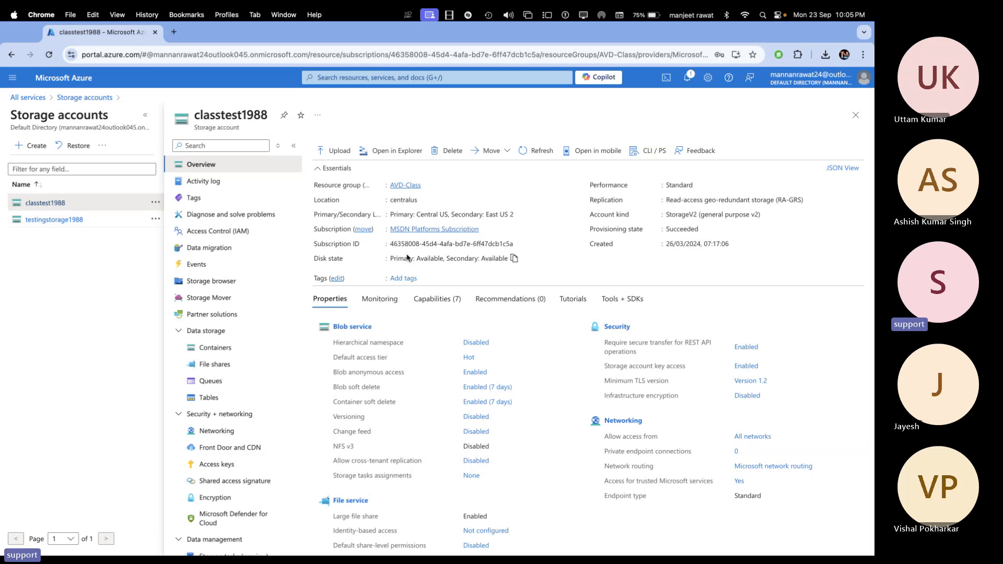
Step: Open the File shares list and try deleting clouddata, which a lock blocks
left_click(219, 366)
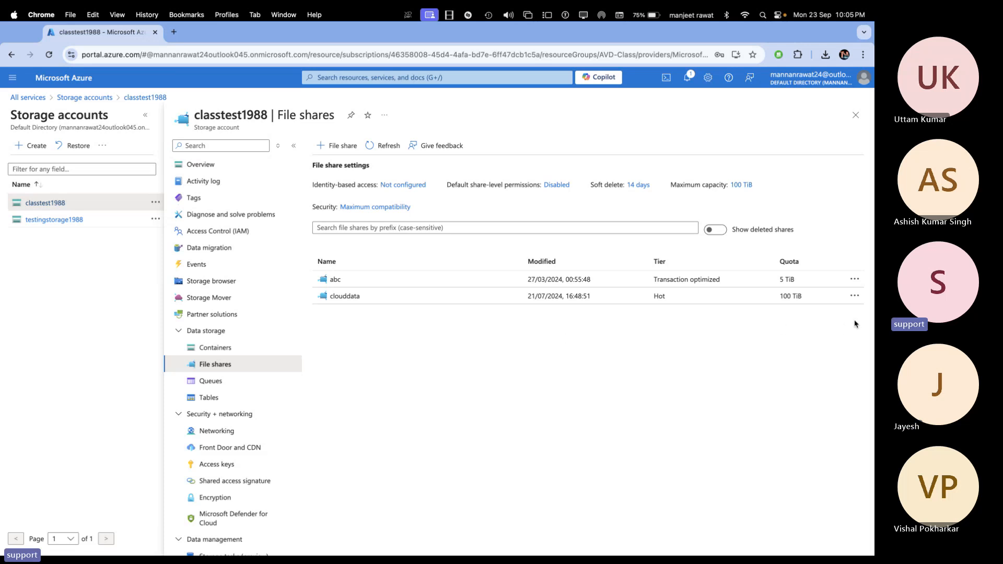
left_click(855, 296)
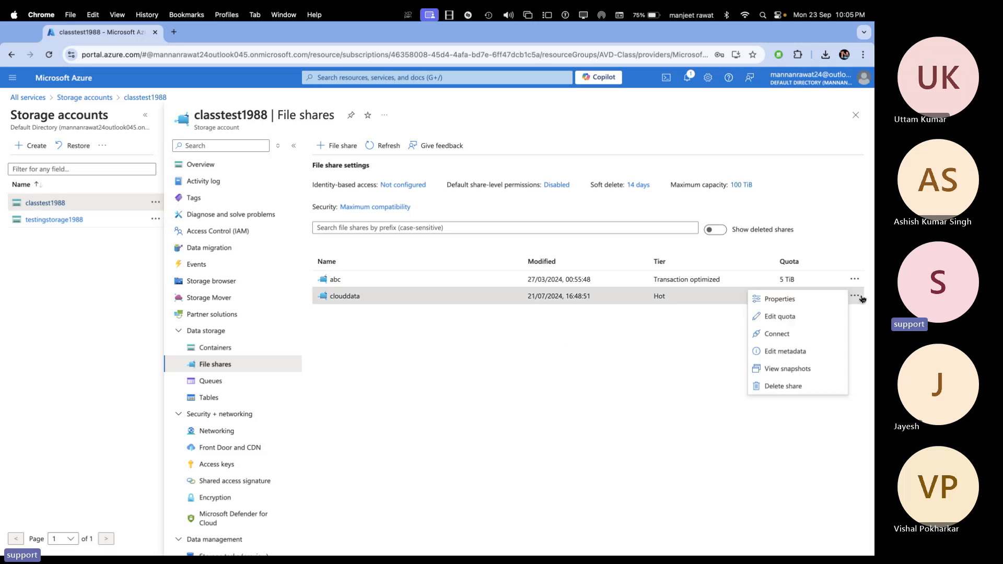
left_click(780, 387)
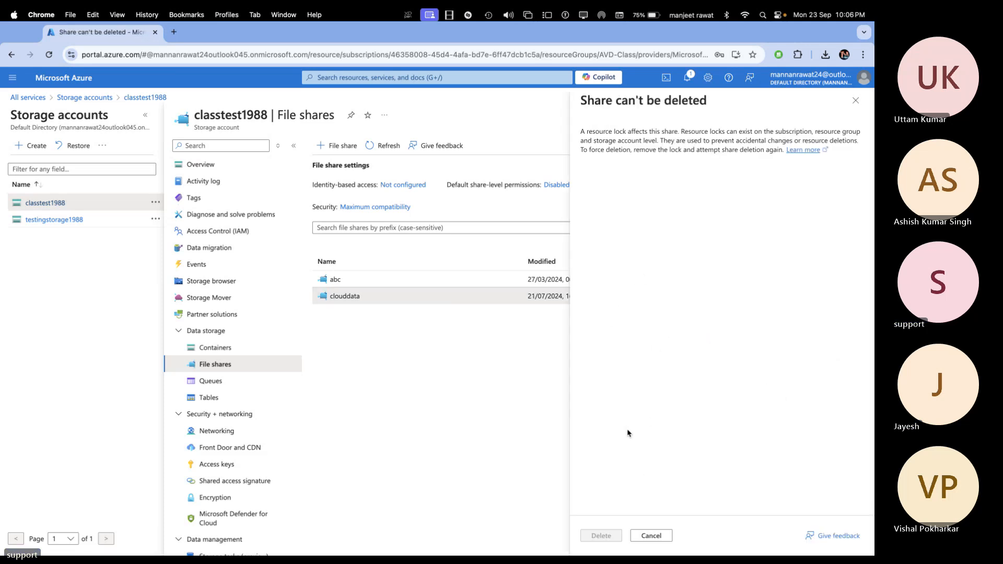
left_click(856, 100)
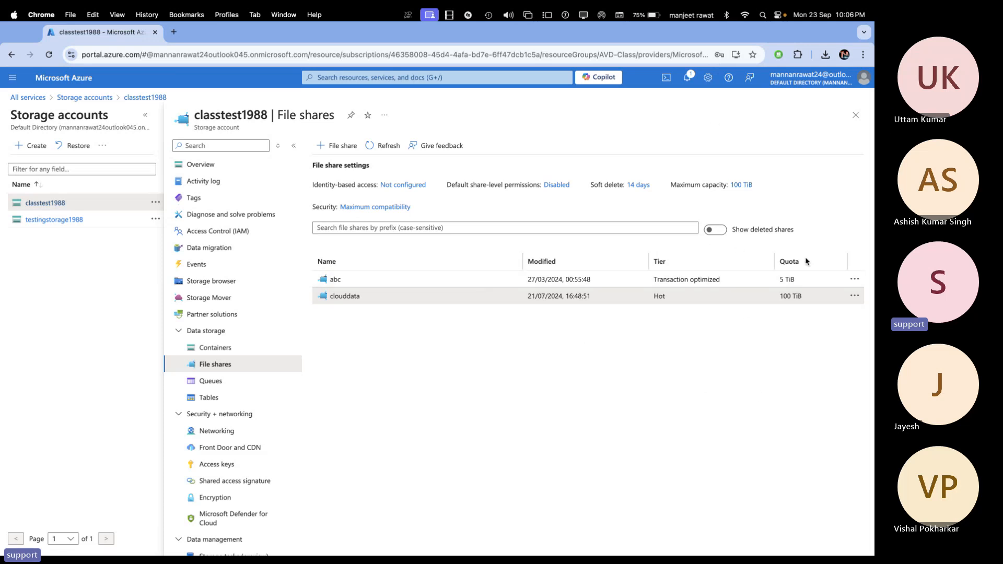
Step: Try deleting the abc share as well and close its 'Share can't be deleted' notice
left_click(854, 282)
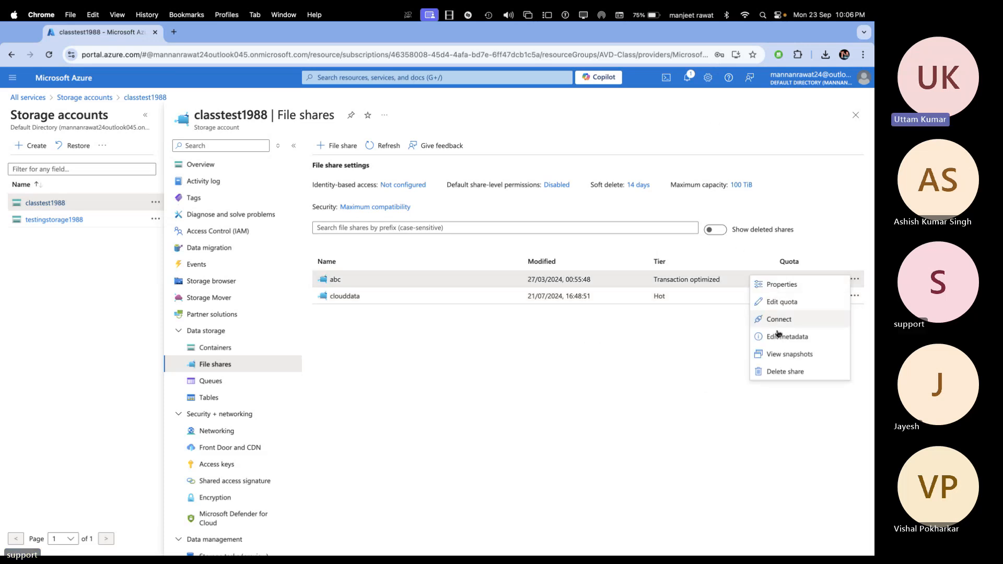
left_click(781, 374)
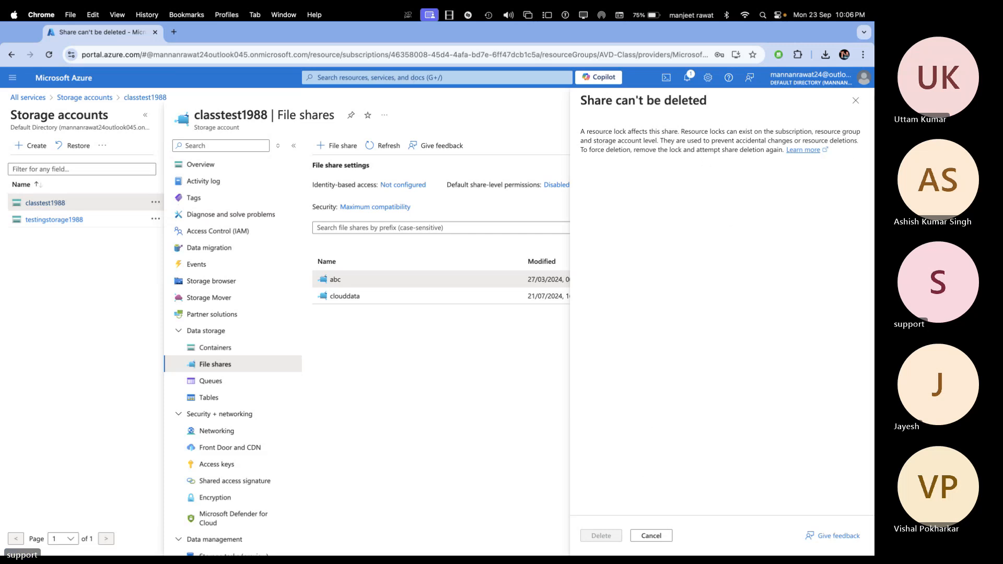
left_click(855, 100)
scroll(208, 474, "down", 3)
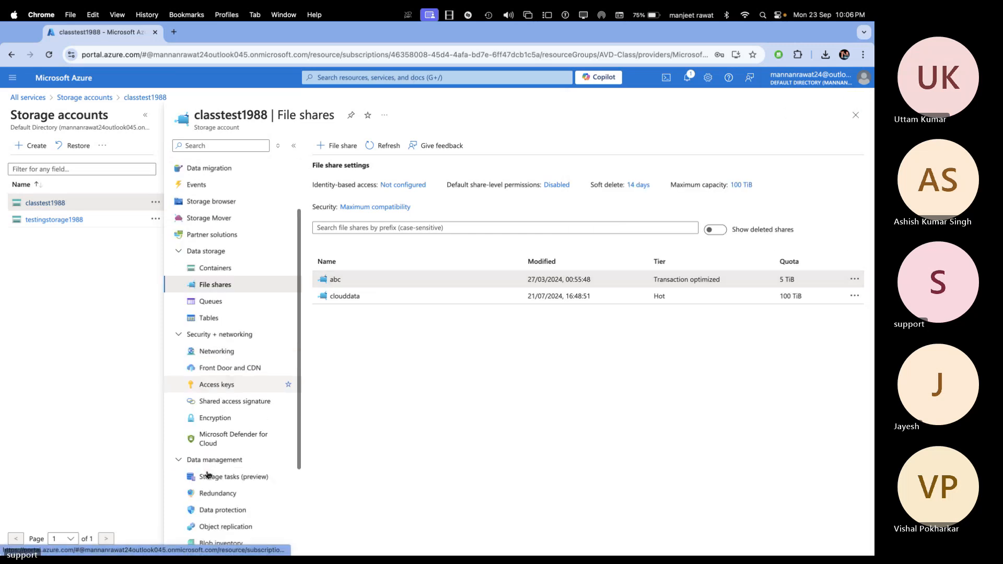
scroll(207, 475, "down", 3)
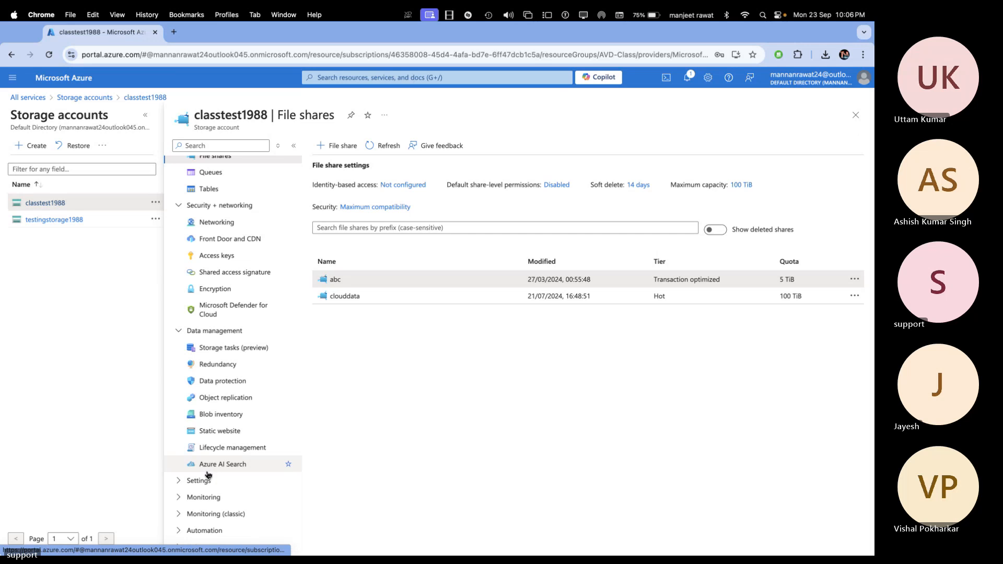
scroll(207, 474, "up", 5)
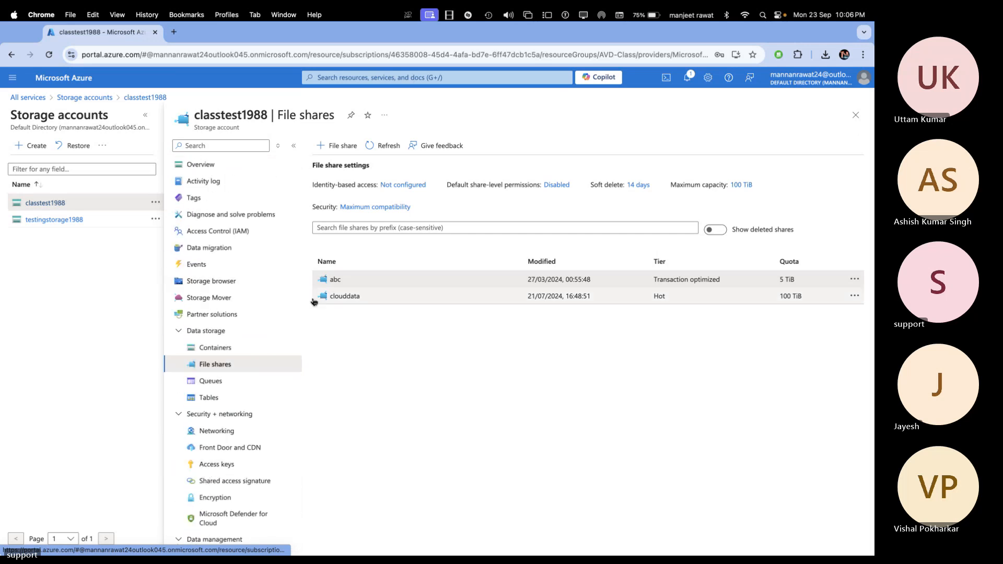
Step: Check the clouddata share's snapshot and backup operations, then return to Storage accounts
left_click(345, 297)
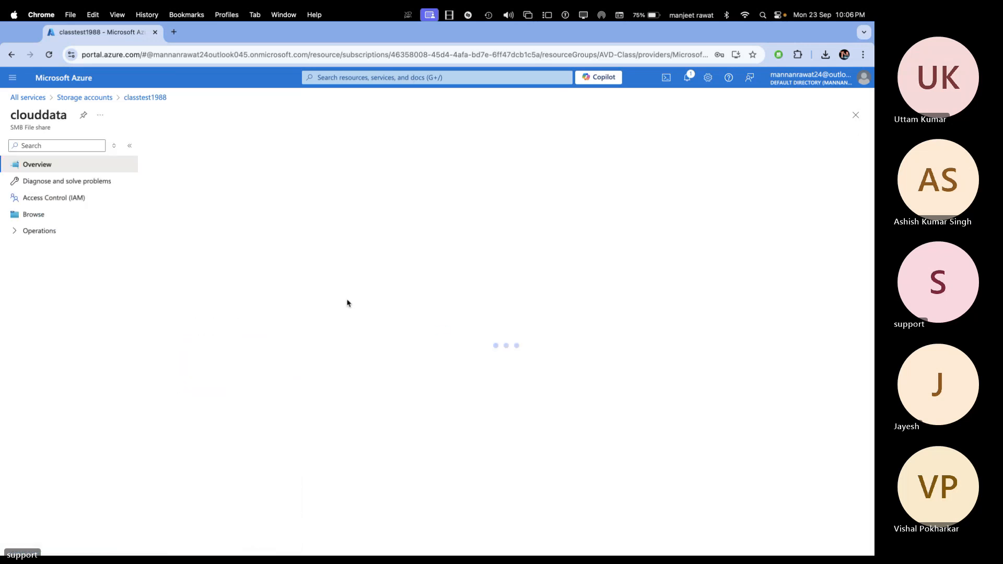
left_click(42, 234)
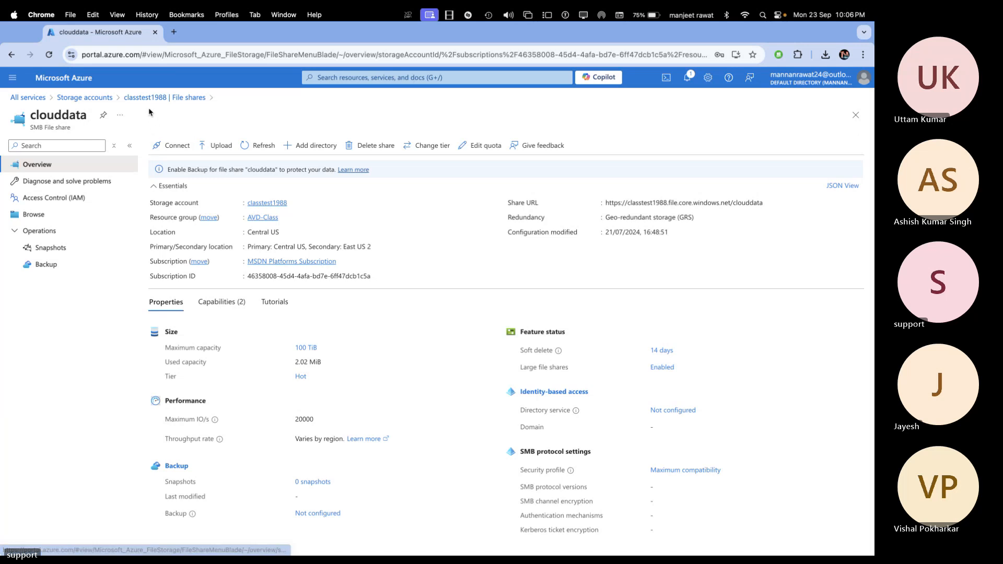
left_click(107, 98)
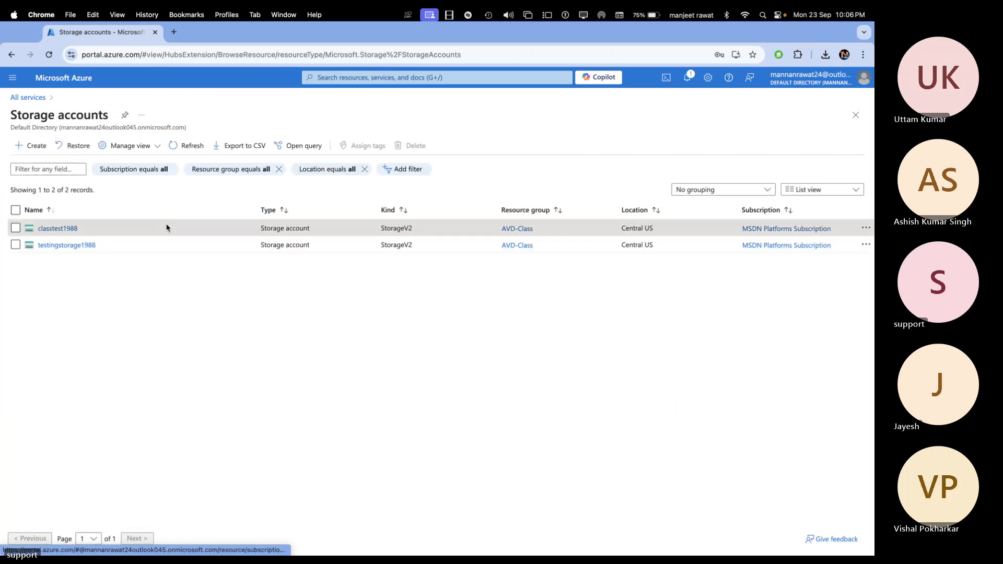
Step: Delete the AzureBackupProtectionLock from classtest1988's Locks settings
left_click(65, 229)
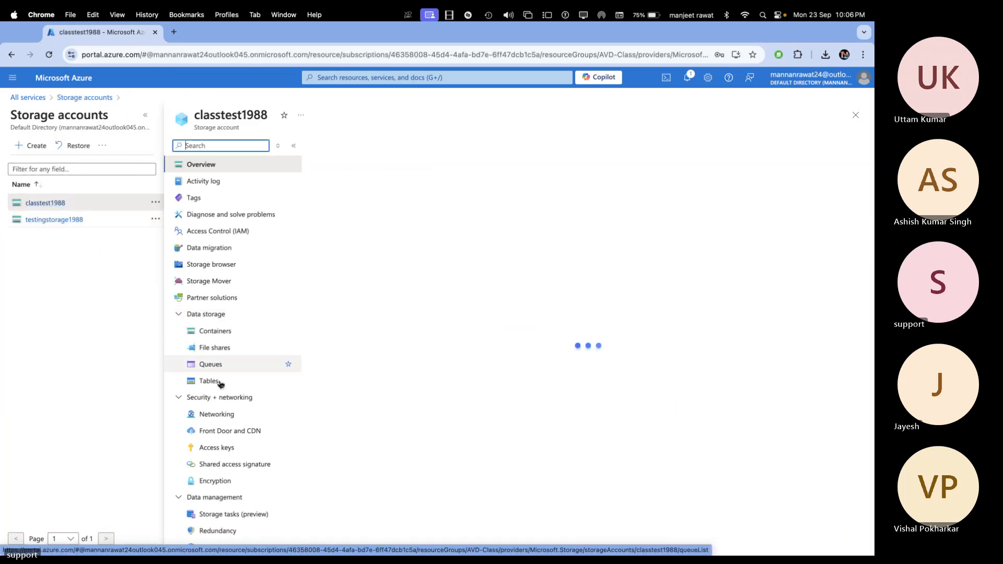
scroll(215, 449, "down", 5)
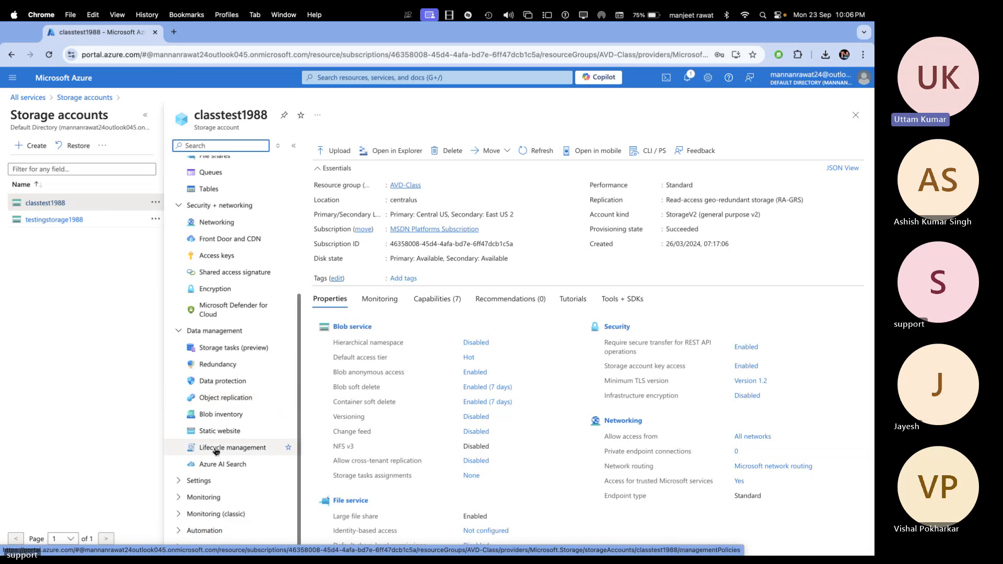
left_click(191, 483)
scroll(216, 484, "down", 2)
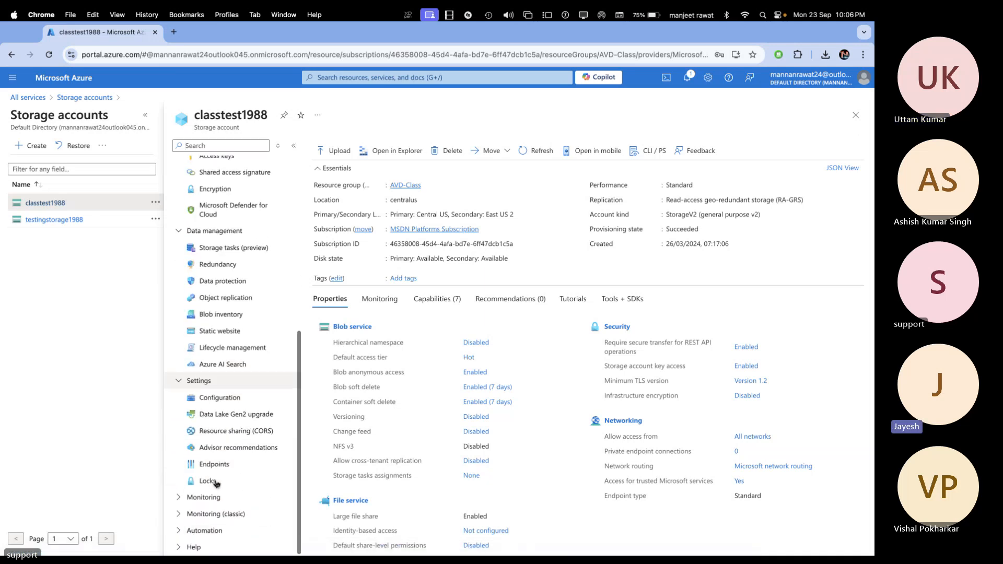
left_click(209, 481)
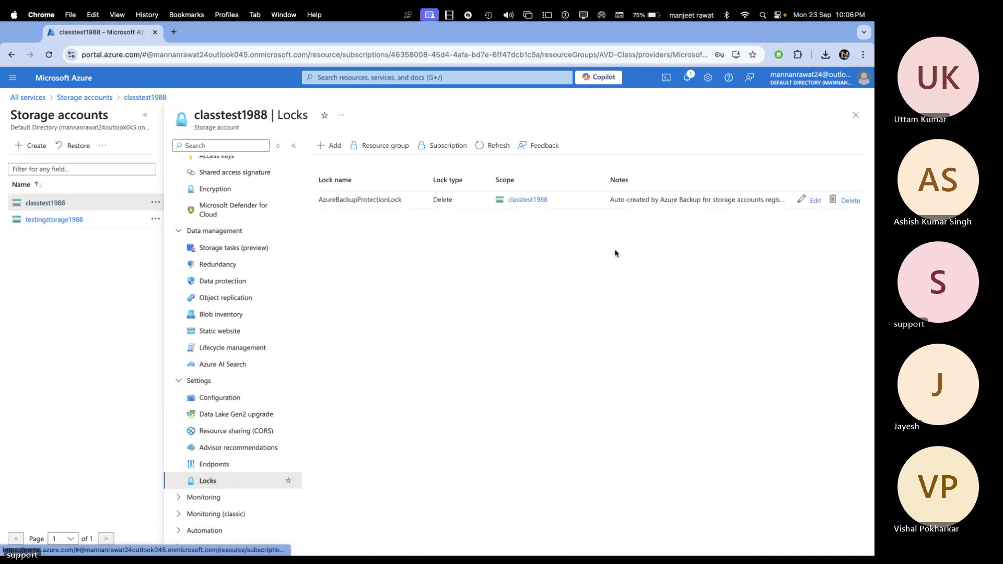
left_click(854, 201)
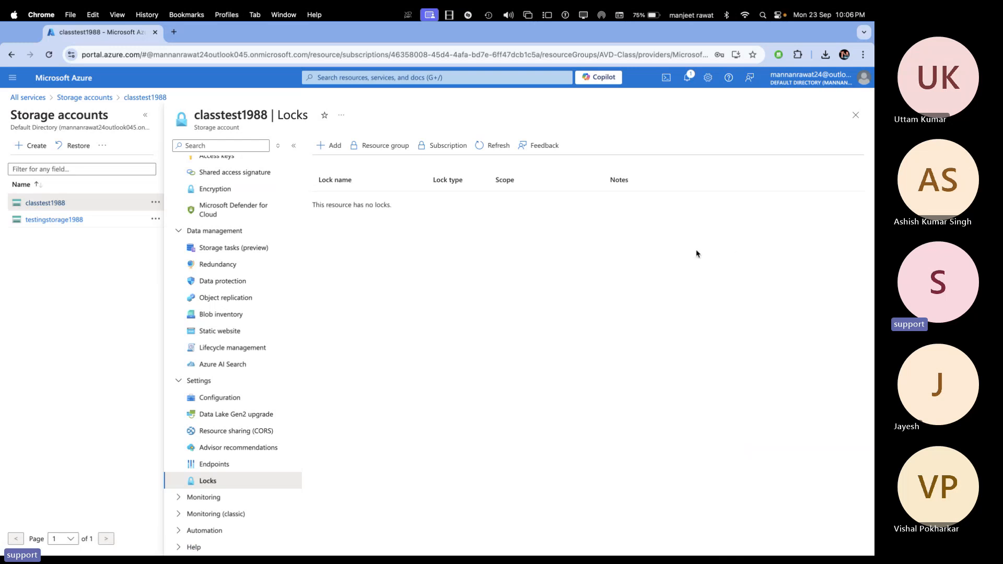
scroll(251, 339, "up", 6)
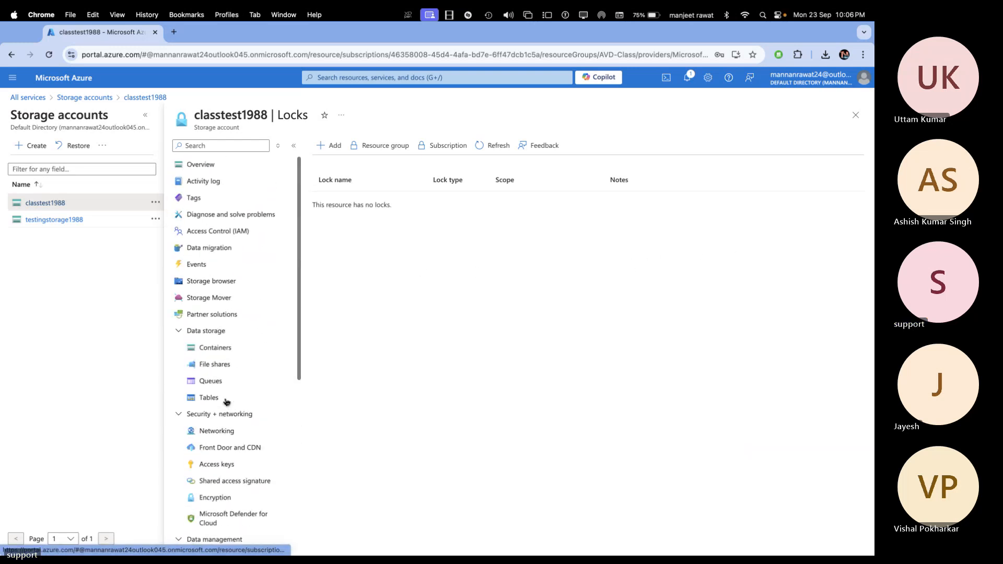
scroll(217, 343, "down", 1)
Step: Permanently delete the clouddata share, citing 'No longer needed' and 'Price' as reasons
left_click(282, 334)
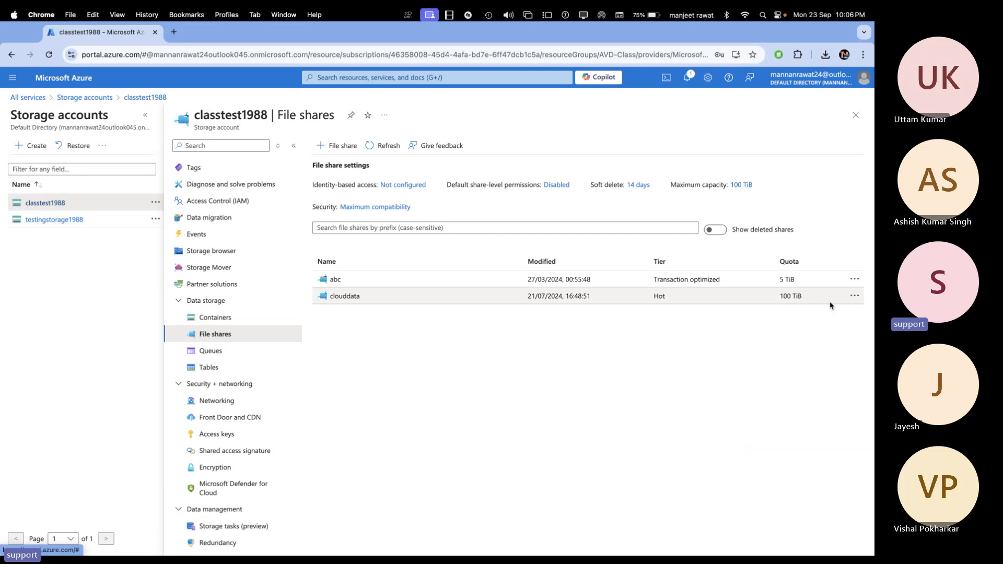
left_click(855, 296)
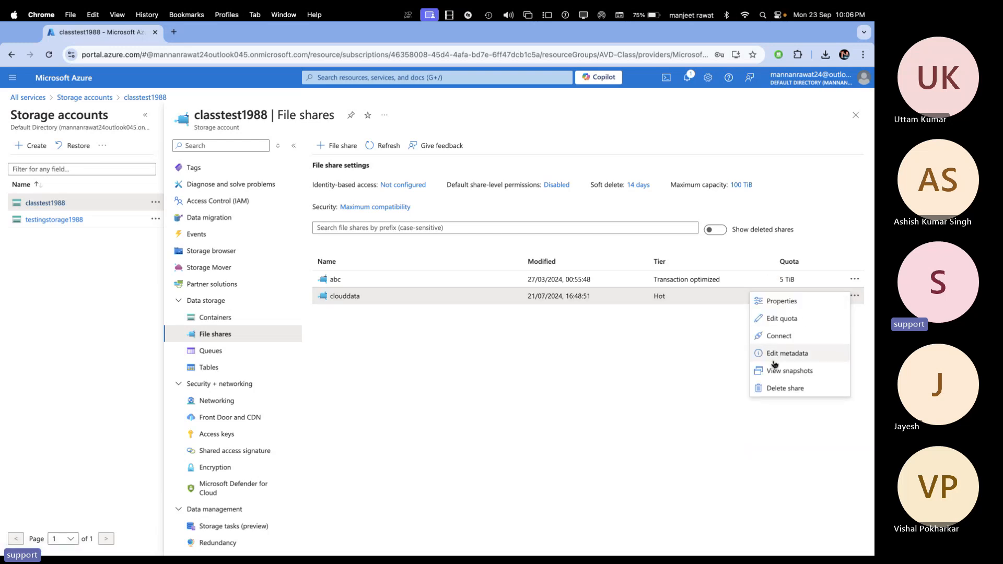
left_click(779, 388)
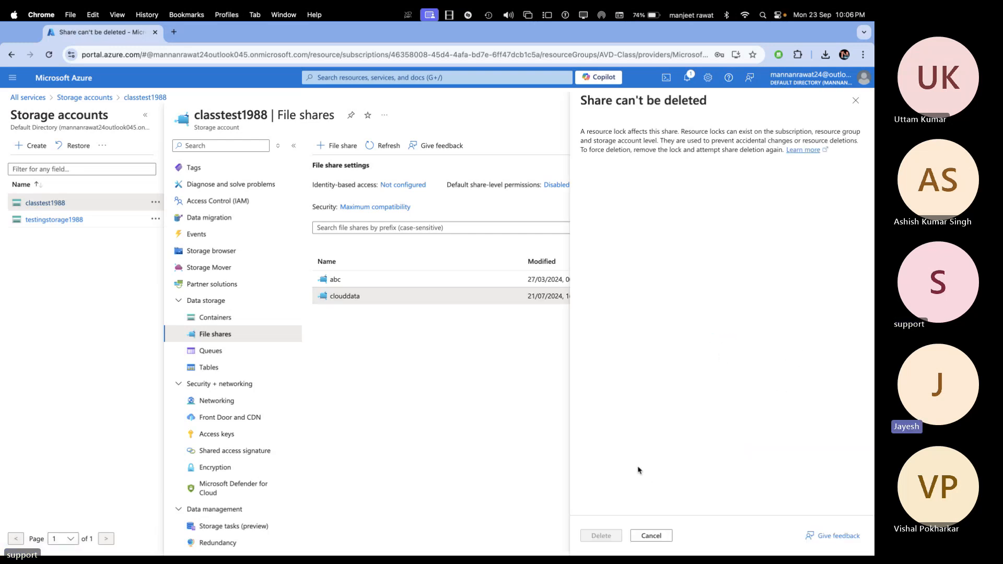
left_click(607, 336)
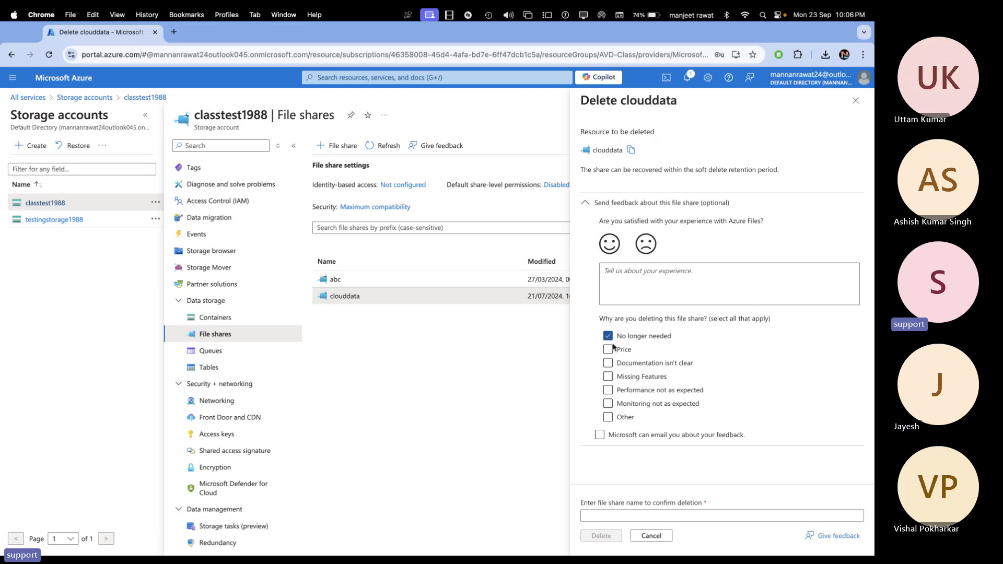
left_click(610, 350)
left_click(616, 516)
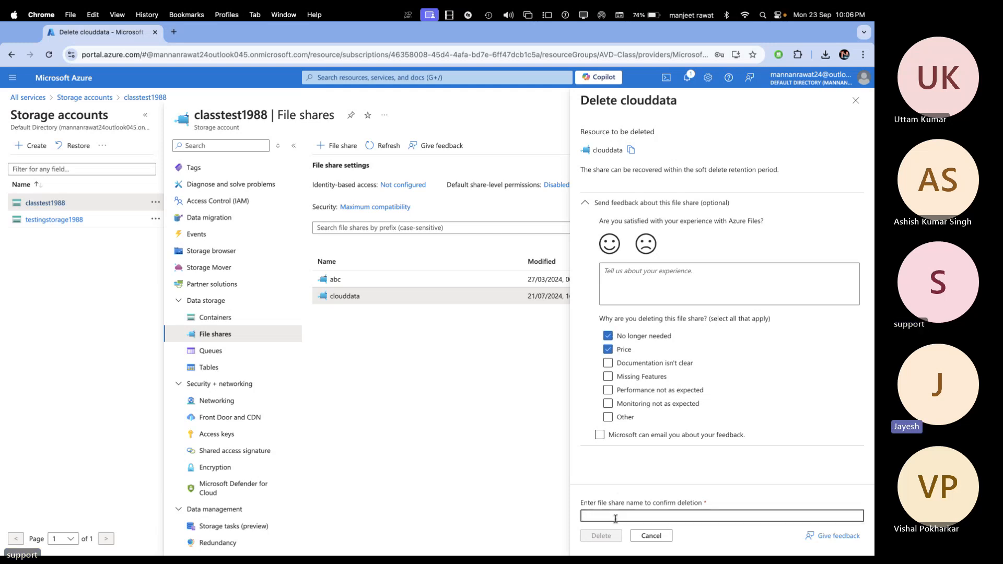
type("clouddata")
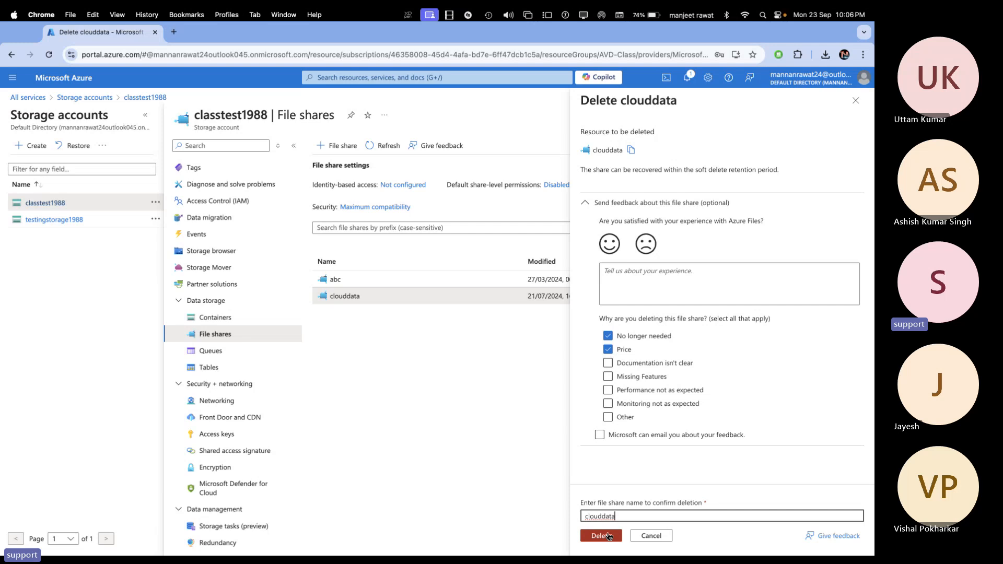
left_click(601, 536)
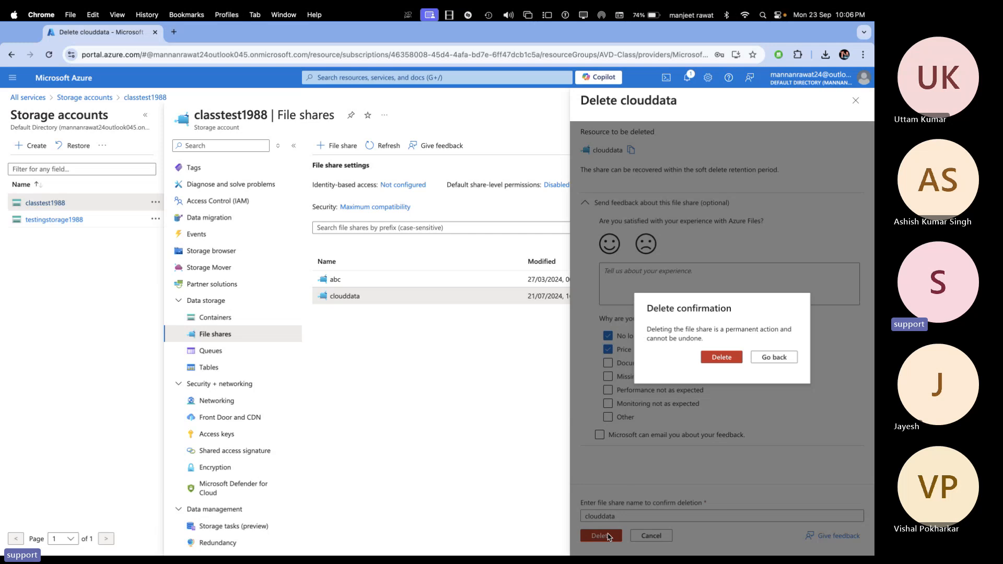
left_click(722, 360)
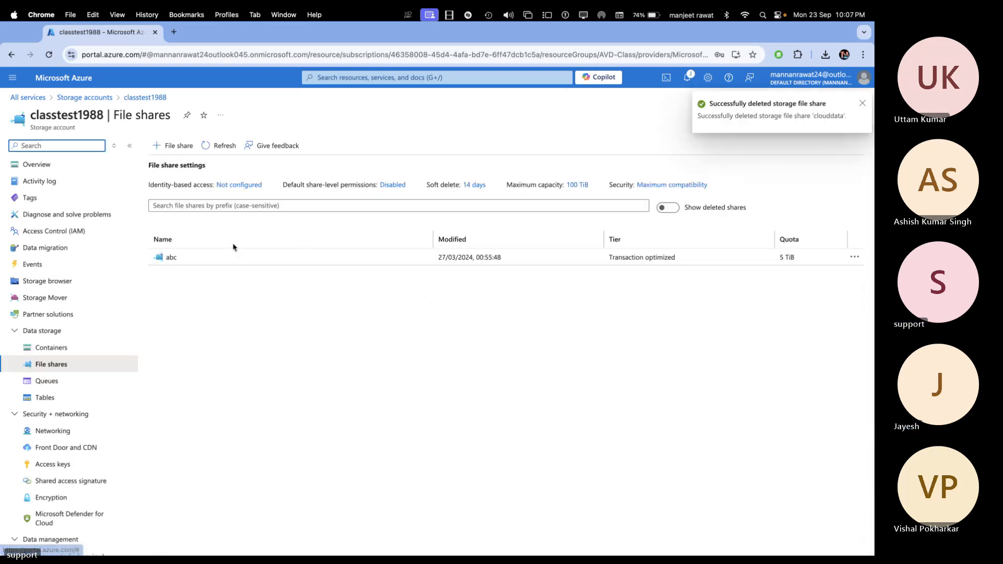
Step: Permanently delete the abc share with its protected snapshots and refresh the empty list
left_click(852, 260)
left_click(773, 352)
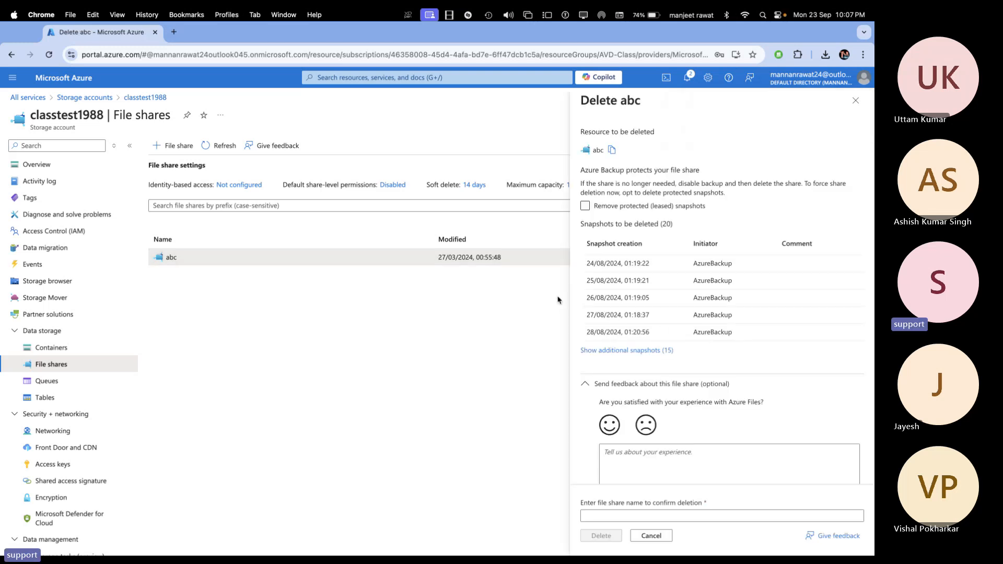
left_click(594, 207)
left_click(594, 207)
left_click(603, 515)
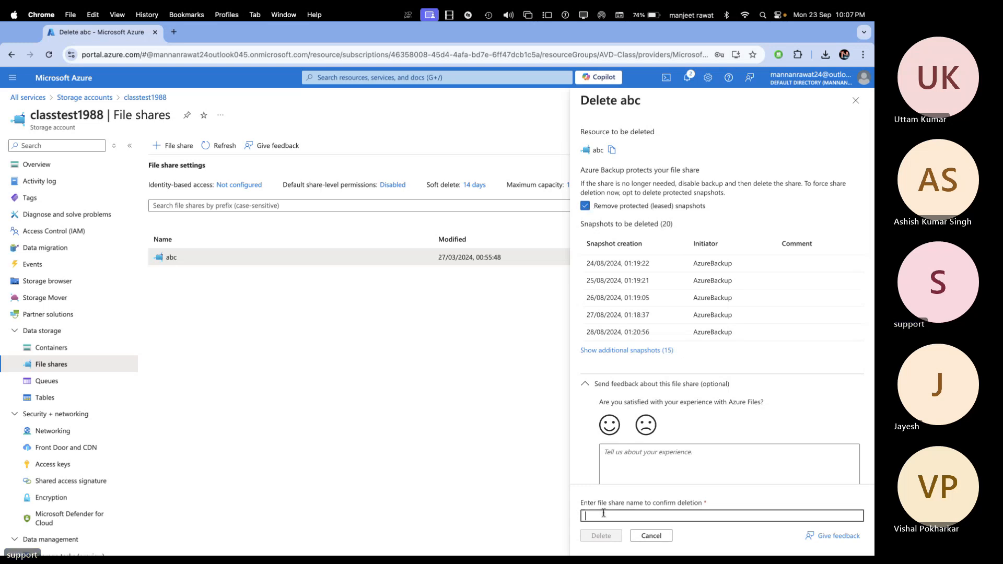
type("abc")
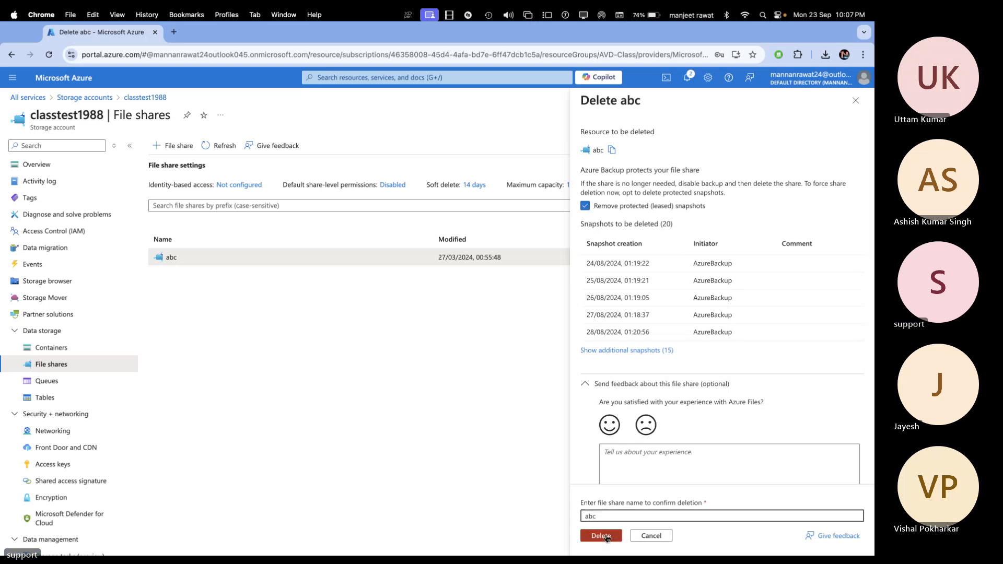
left_click(605, 537)
left_click(722, 357)
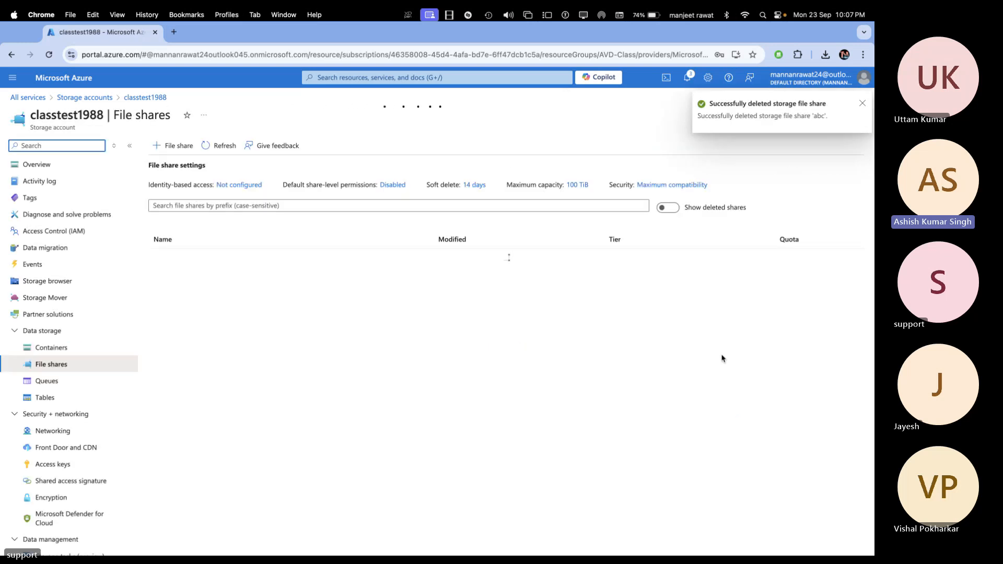
left_click(863, 103)
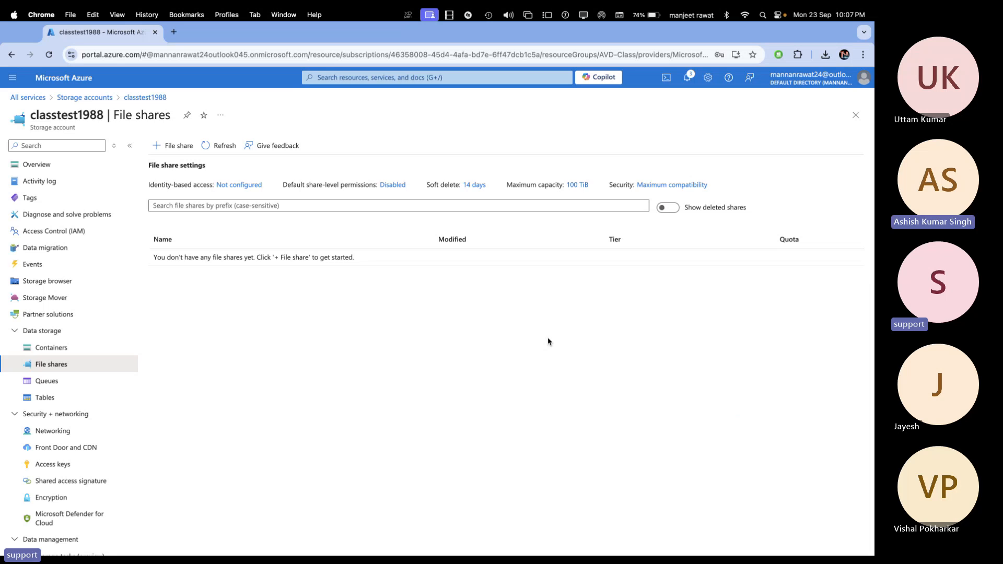
left_click(225, 155)
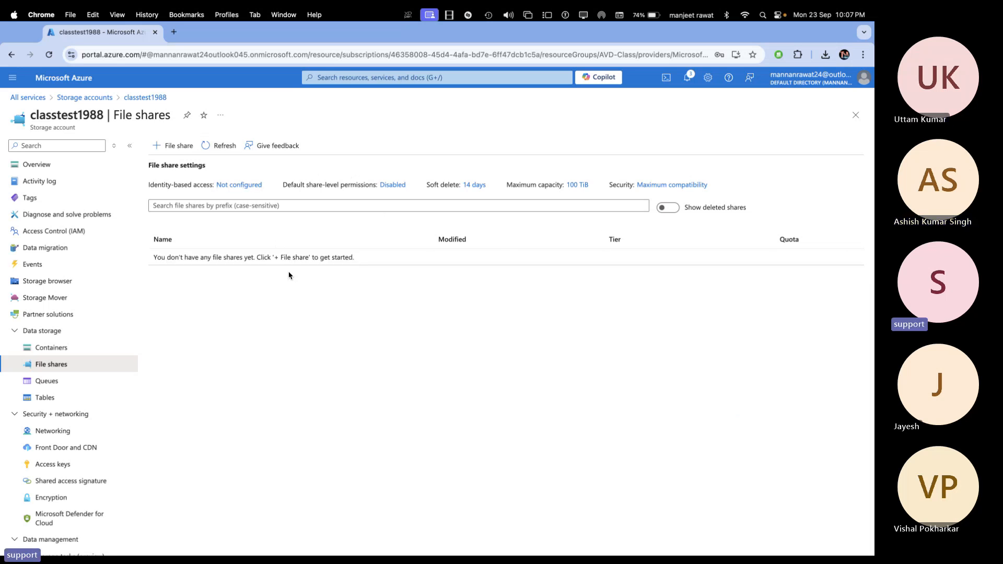
Step: Start a new classtest1988 file share named clouddata and review its access tier choices
left_click(172, 146)
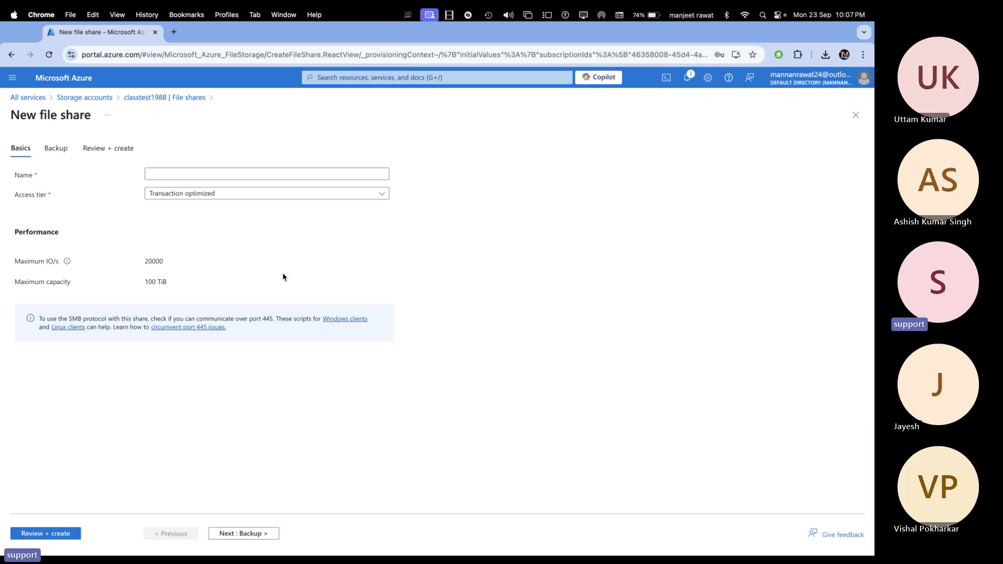
left_click(244, 174)
left_click(244, 175)
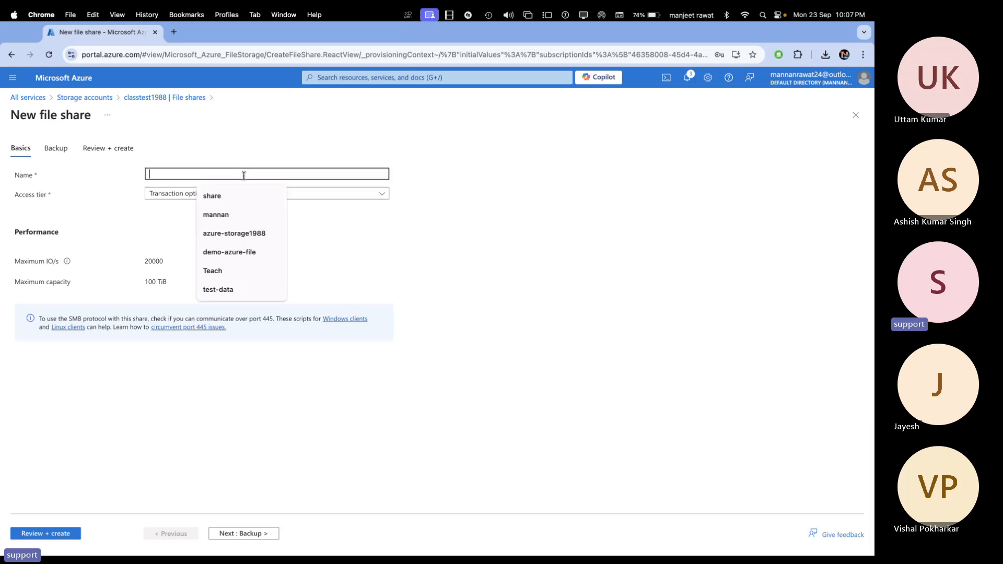
type("cl")
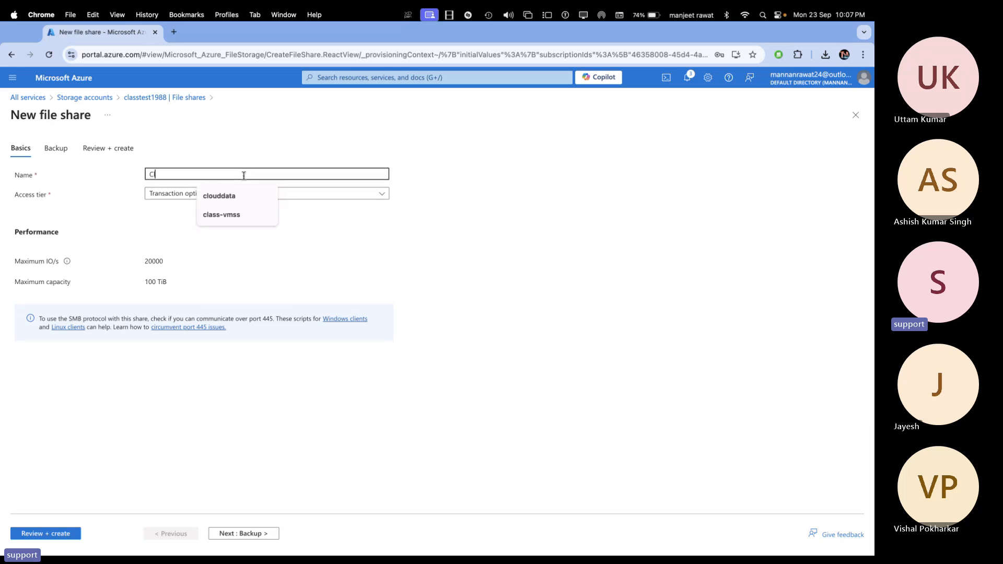
type("oudda")
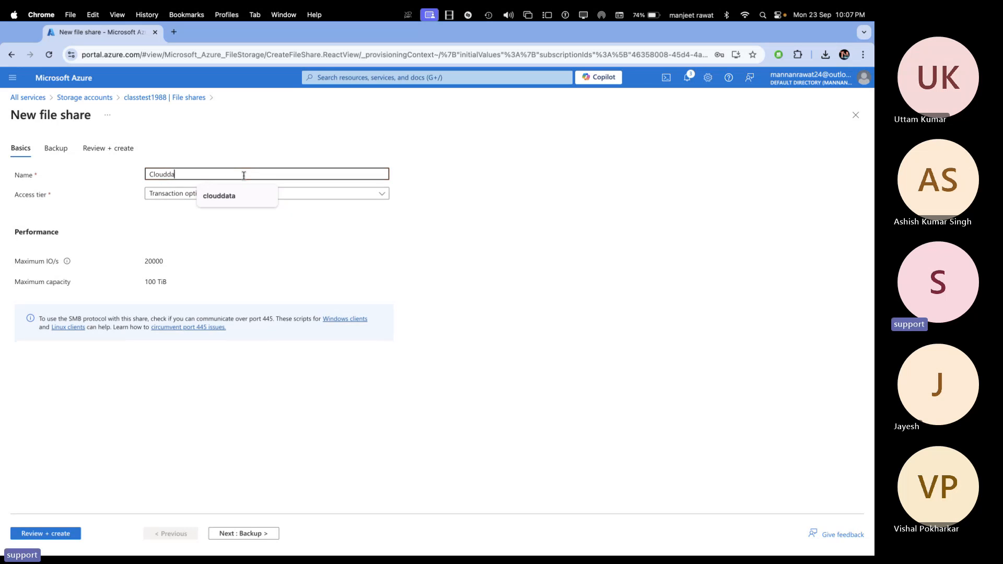
type("ta")
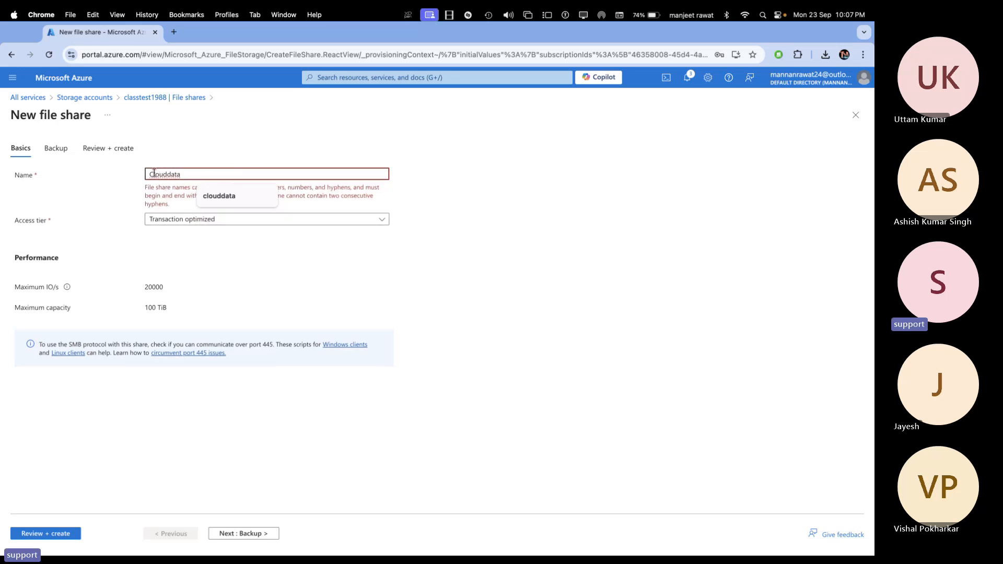
key("Down")
key("Return")
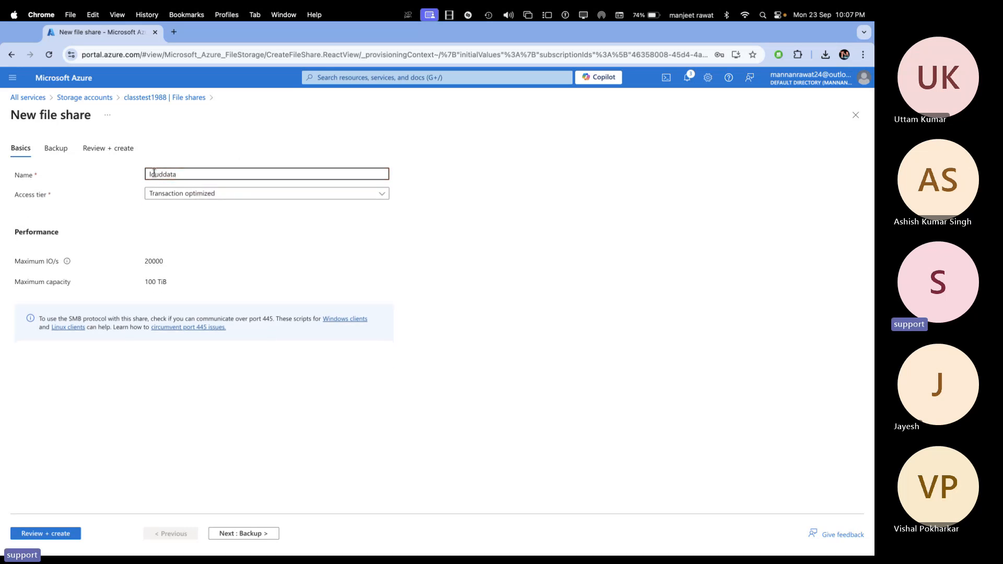
left_click(347, 253)
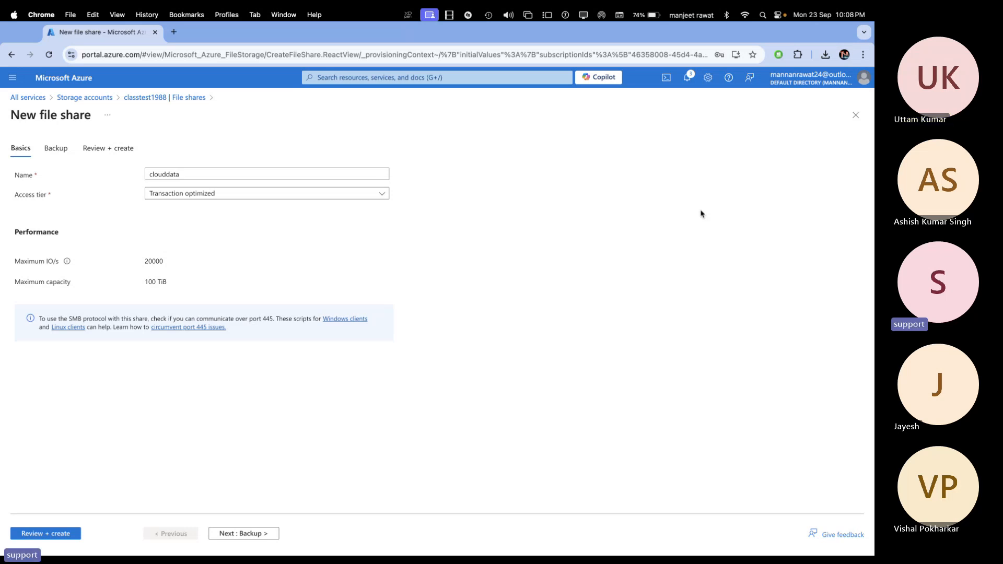
left_click(368, 198)
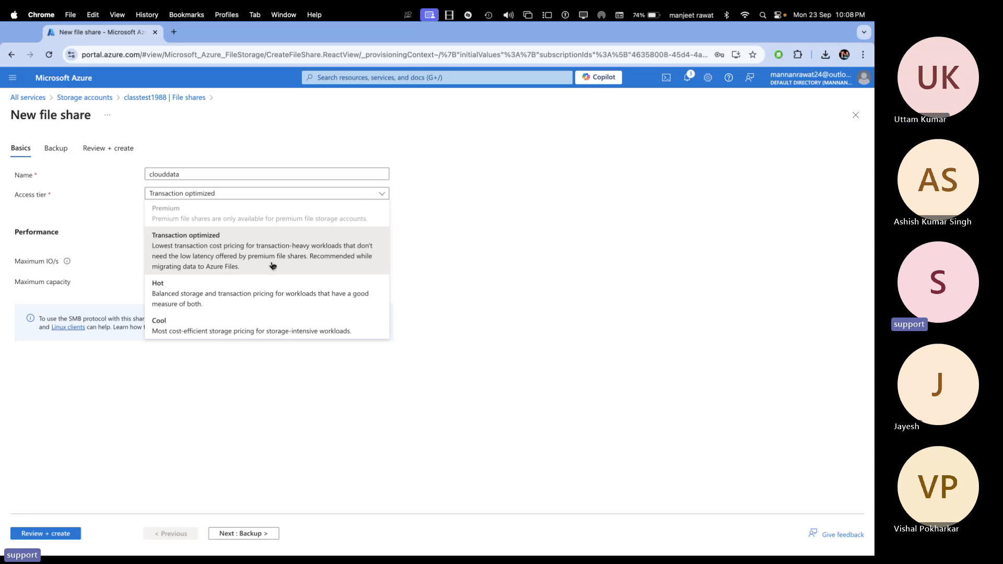
Step: Keep the Transaction optimized access tier after trying Hot, then continue to Backup
left_click(238, 294)
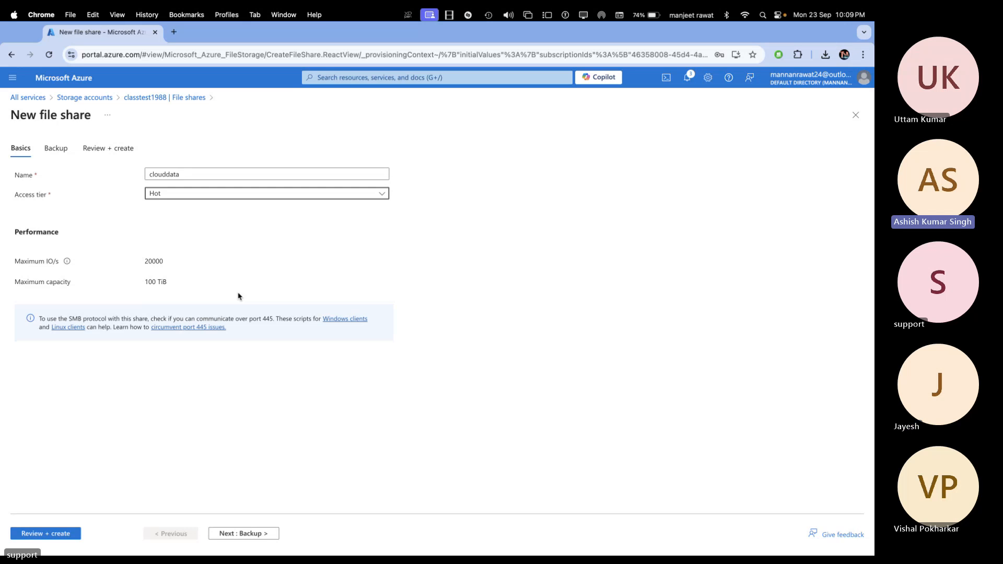
left_click(284, 193)
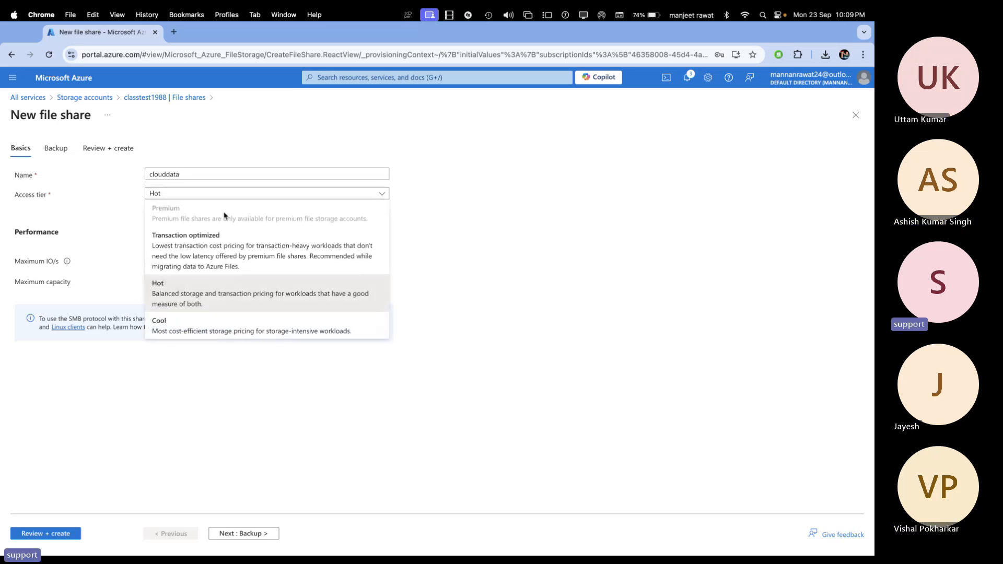
left_click(213, 236)
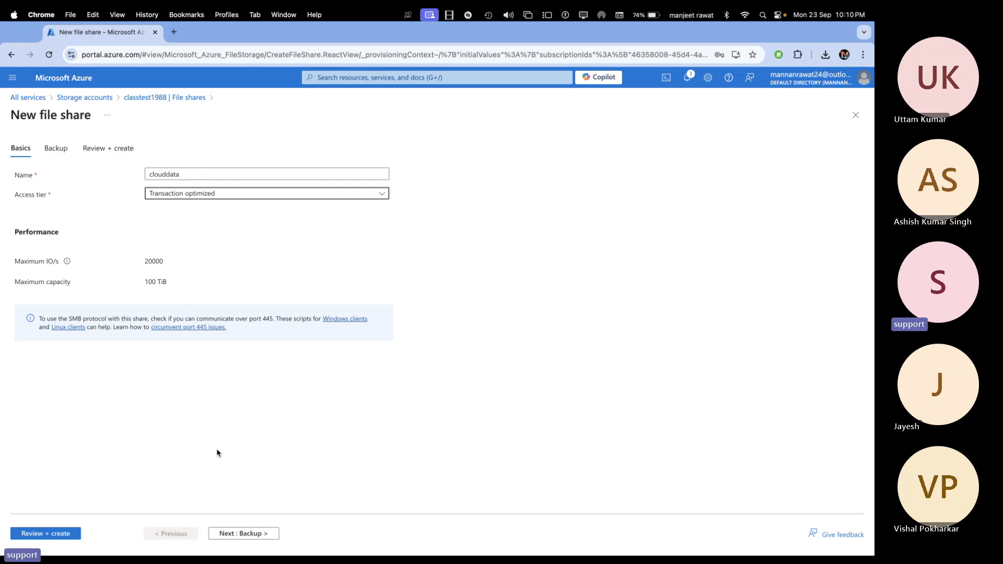
left_click(237, 533)
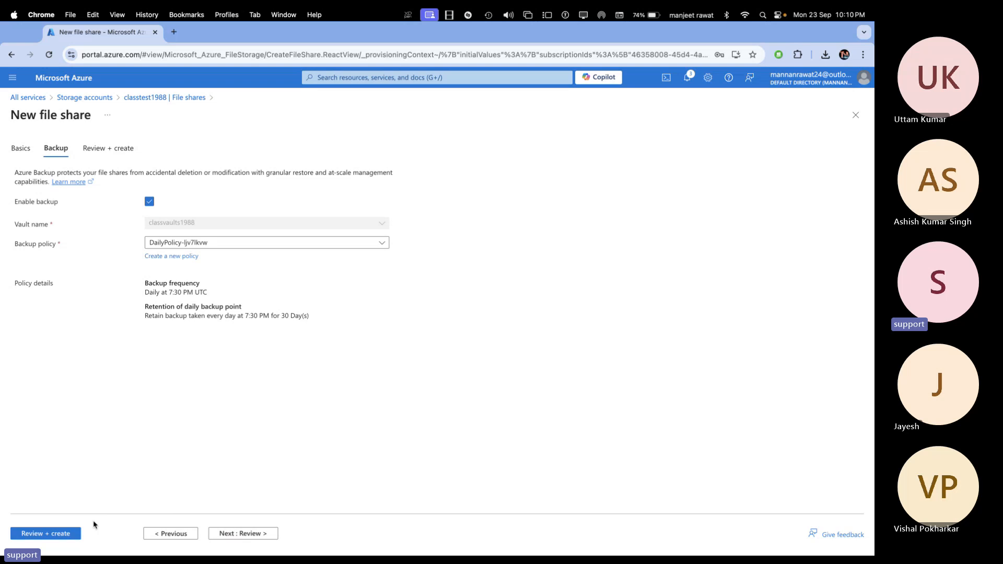
Step: Validate and create the clouddata file share
left_click(59, 534)
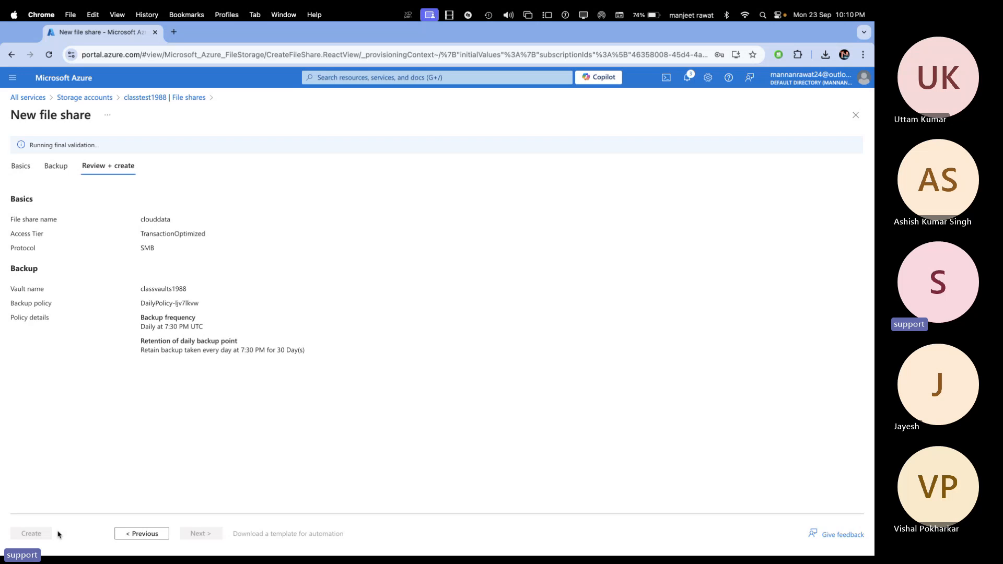
left_click(41, 532)
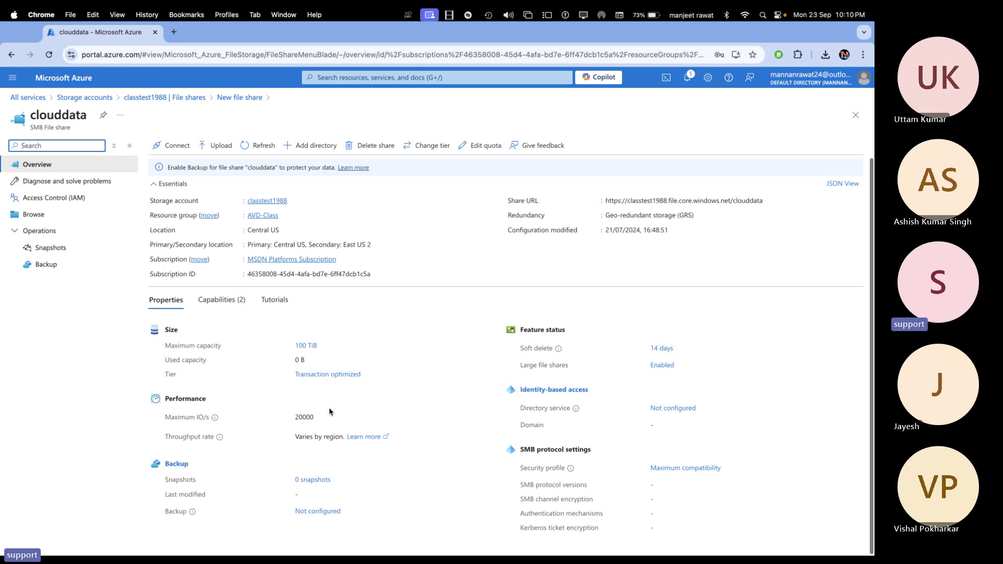
Step: Change the clouddata quota from 102400 to 500 GiB and refresh the overview twice
scroll(329, 410, "down", 1)
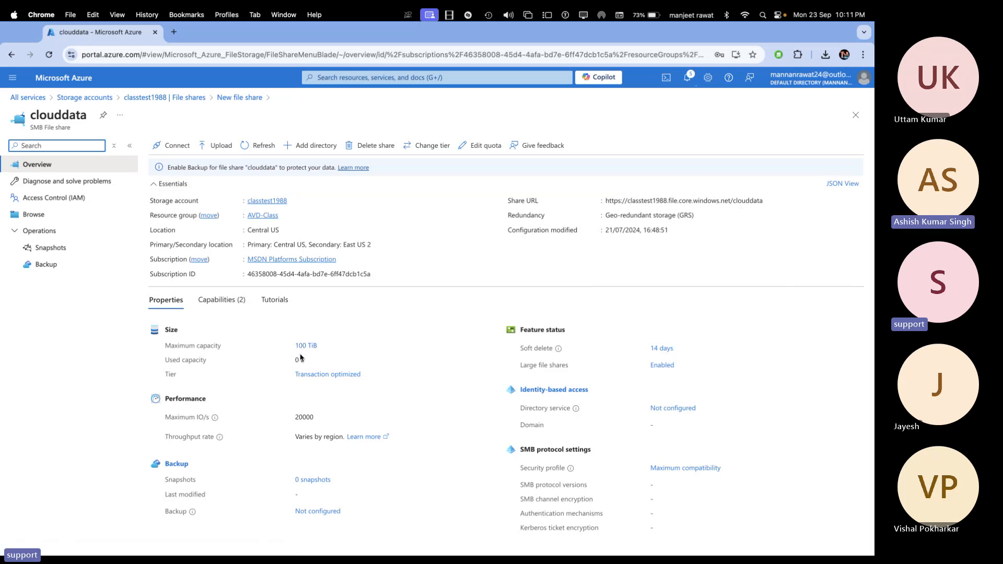
left_click(490, 149)
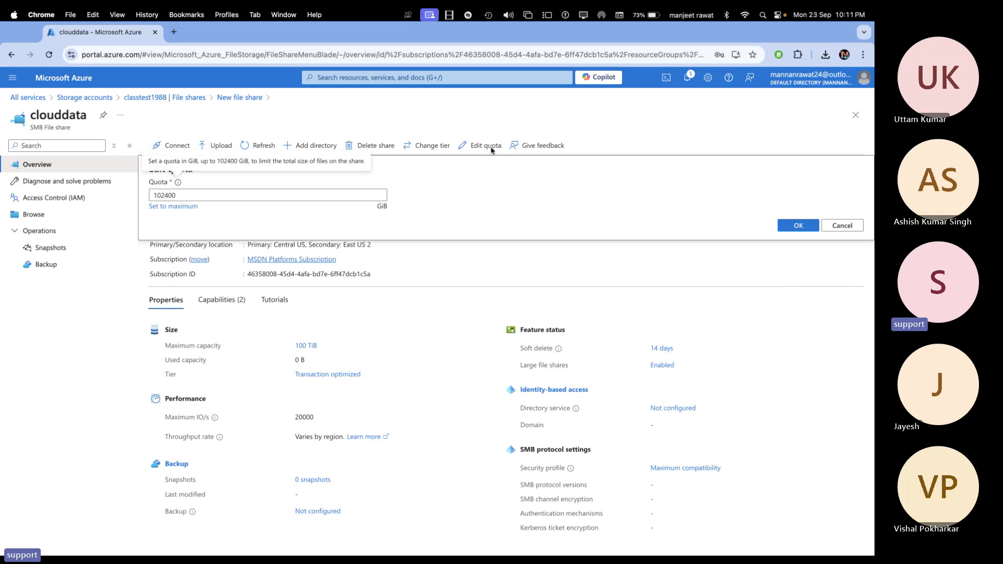
left_click(200, 199)
left_click_drag(174, 196, 141, 200)
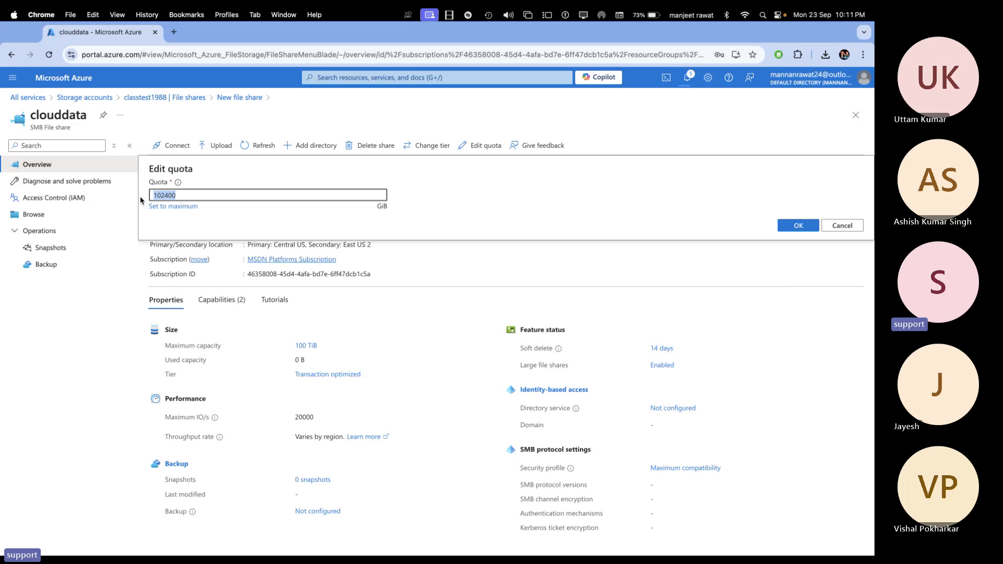
type("500")
left_click(800, 226)
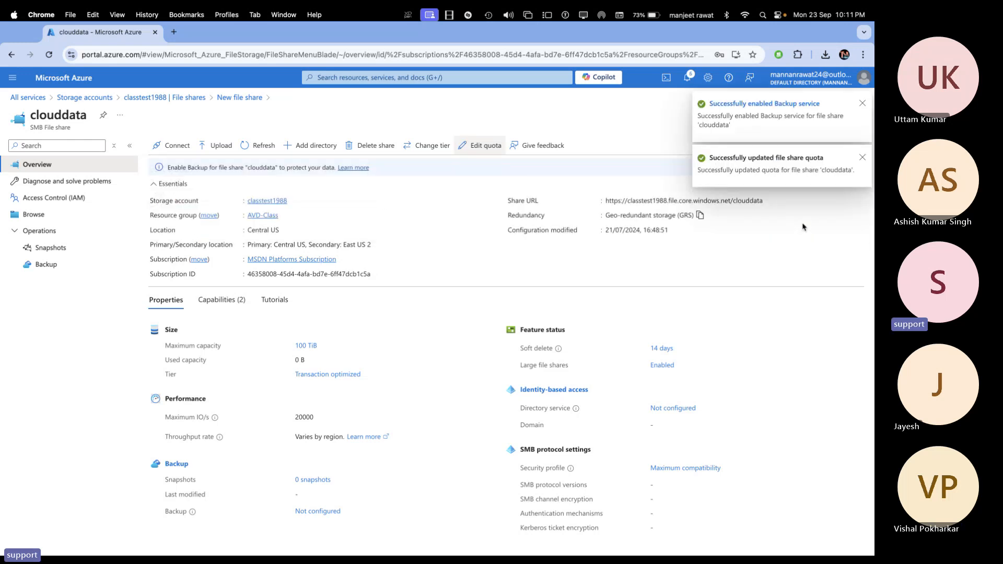
left_click(258, 148)
left_click(258, 147)
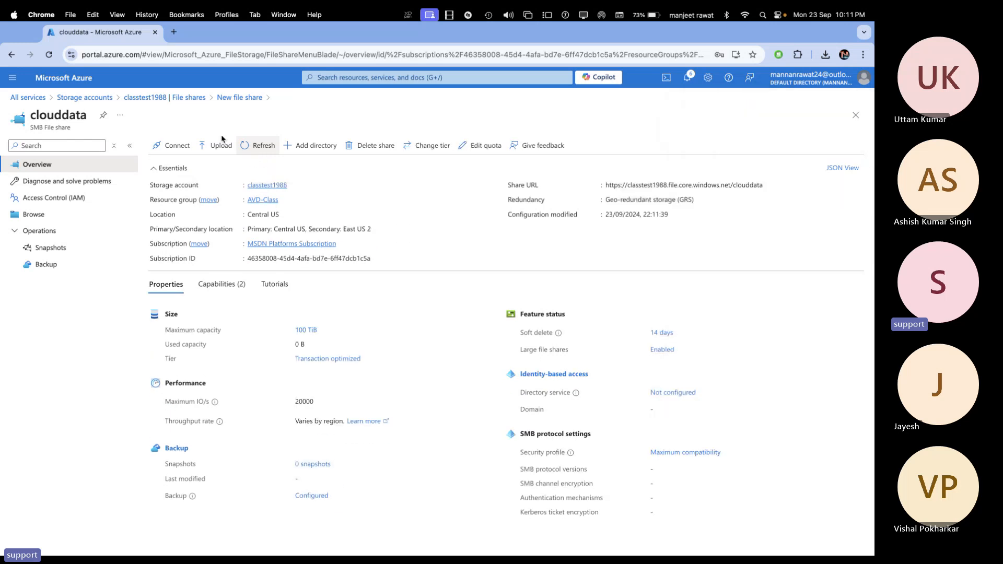
Step: Reopen clouddata from the share list, try browsing its files, then return to Overview
left_click(194, 99)
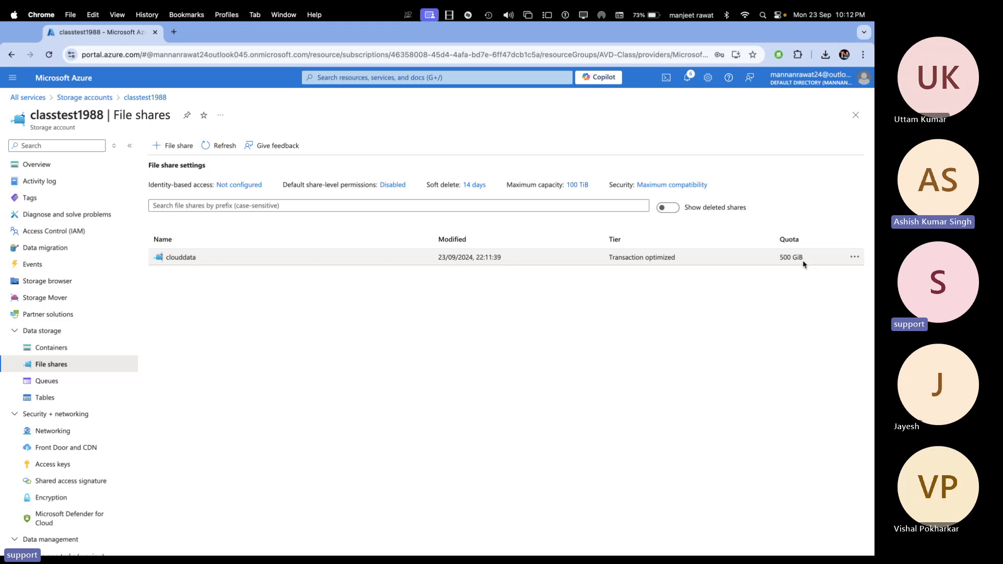
left_click(183, 257)
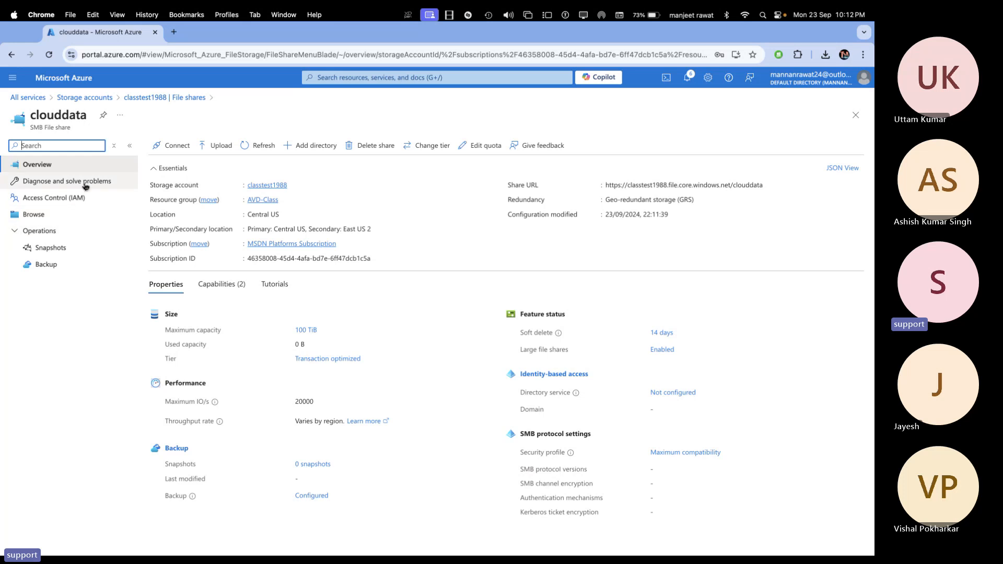
left_click(37, 214)
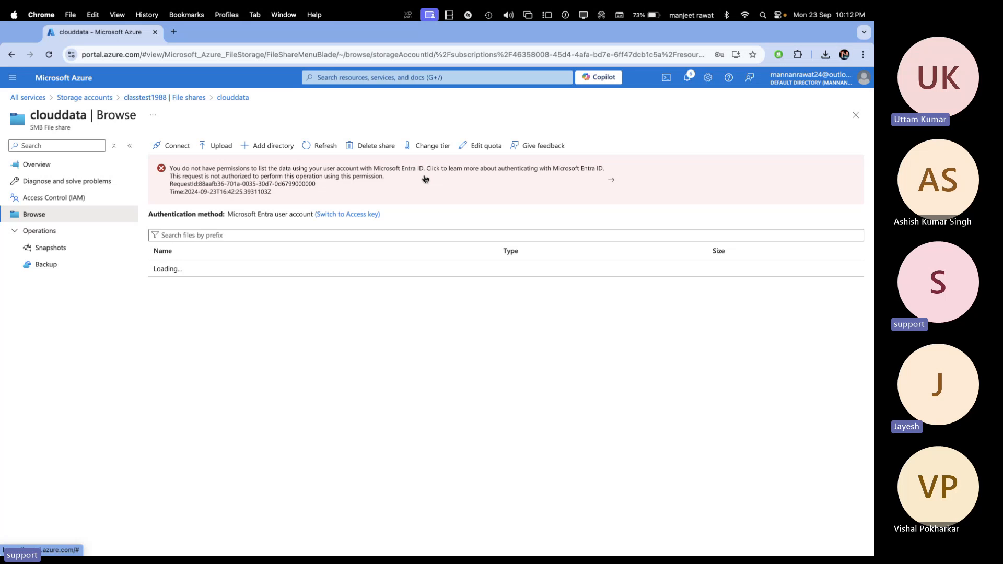
left_click(47, 168)
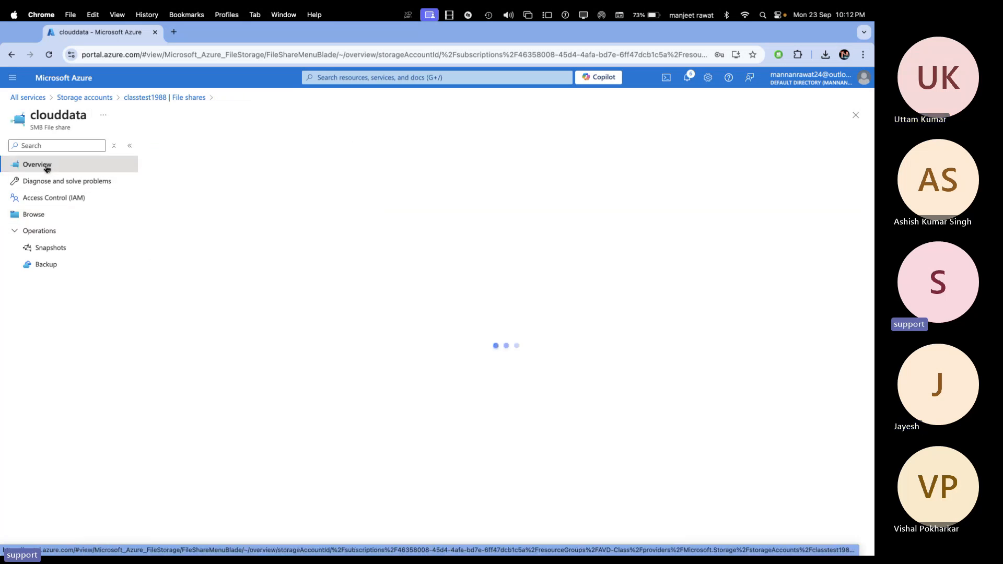
Step: Copy the macOS smb:// mount command from clouddata's Connect panel
left_click(172, 145)
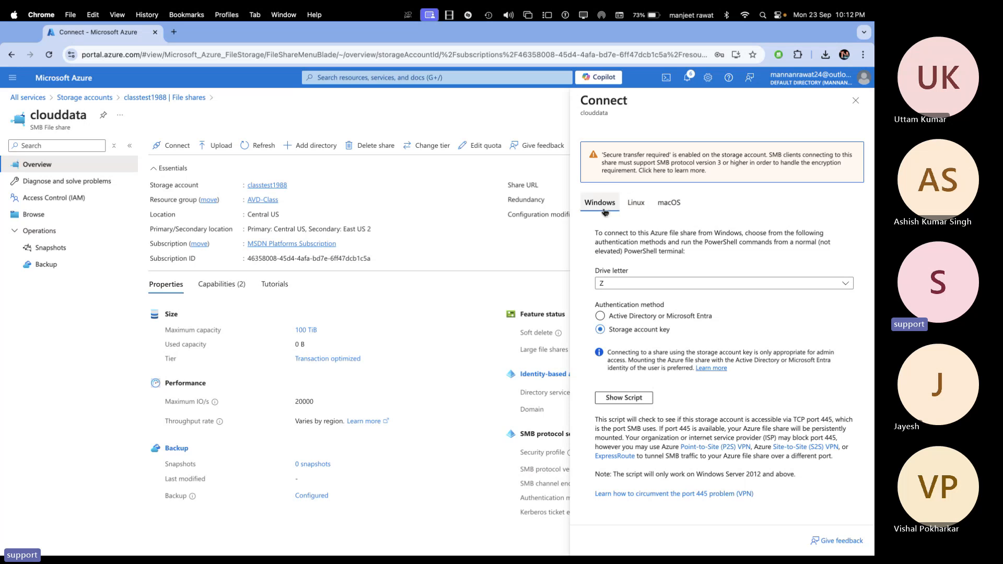
left_click(637, 204)
left_click(670, 205)
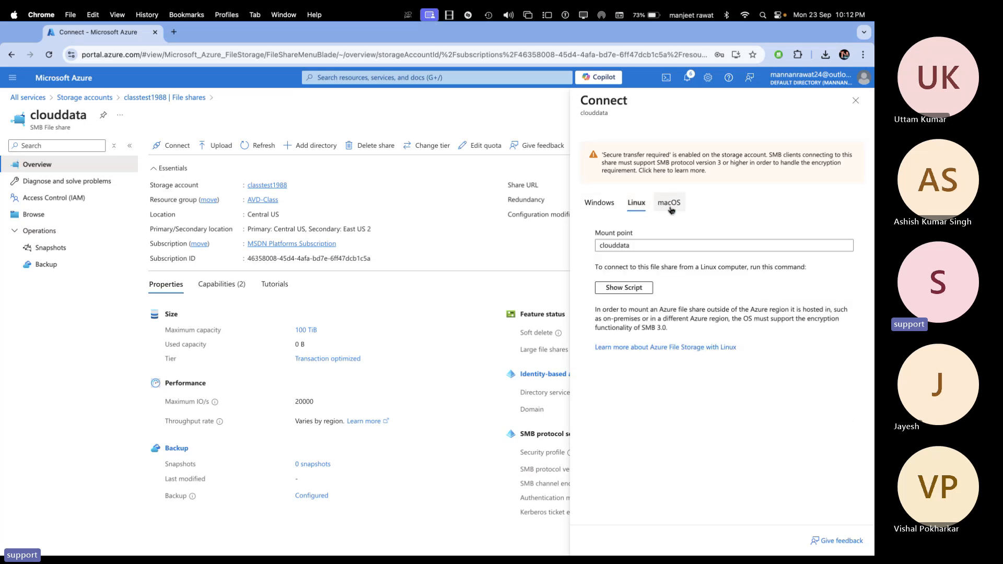
left_click(595, 209)
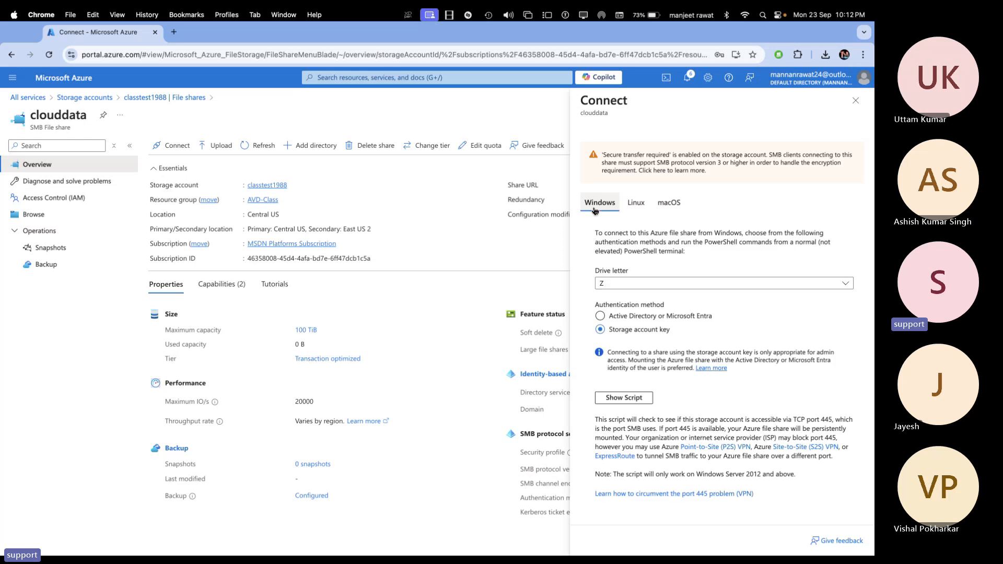
left_click(669, 204)
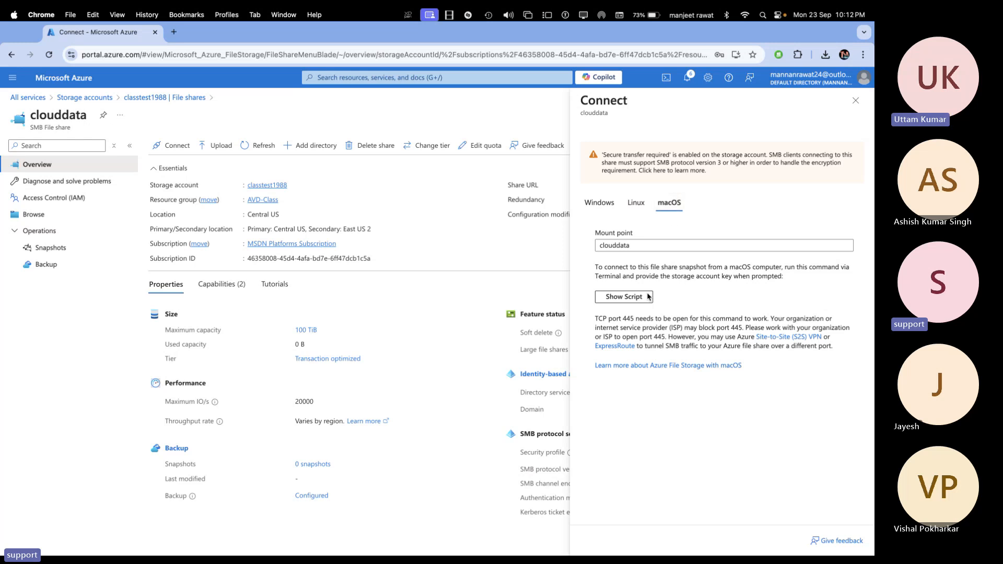
left_click(618, 300)
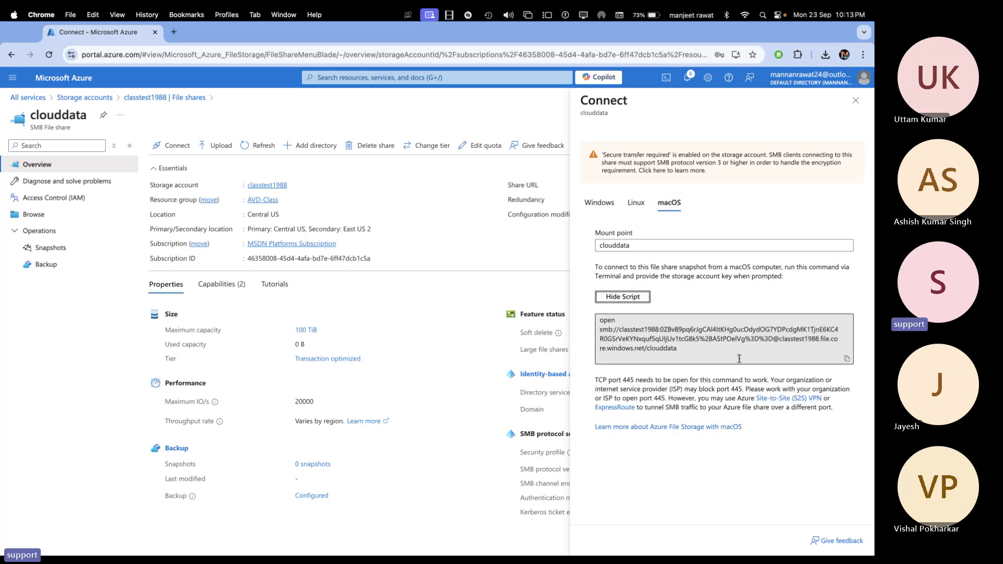
left_click(848, 358)
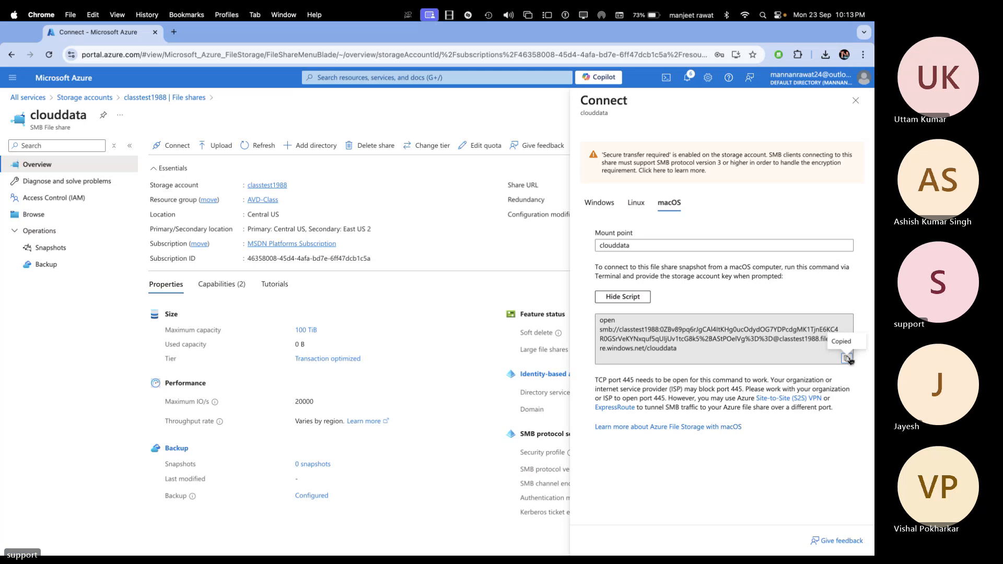
Step: Minimize Storage Explorer and launch Terminal through Spotlight
key("super+Tab")
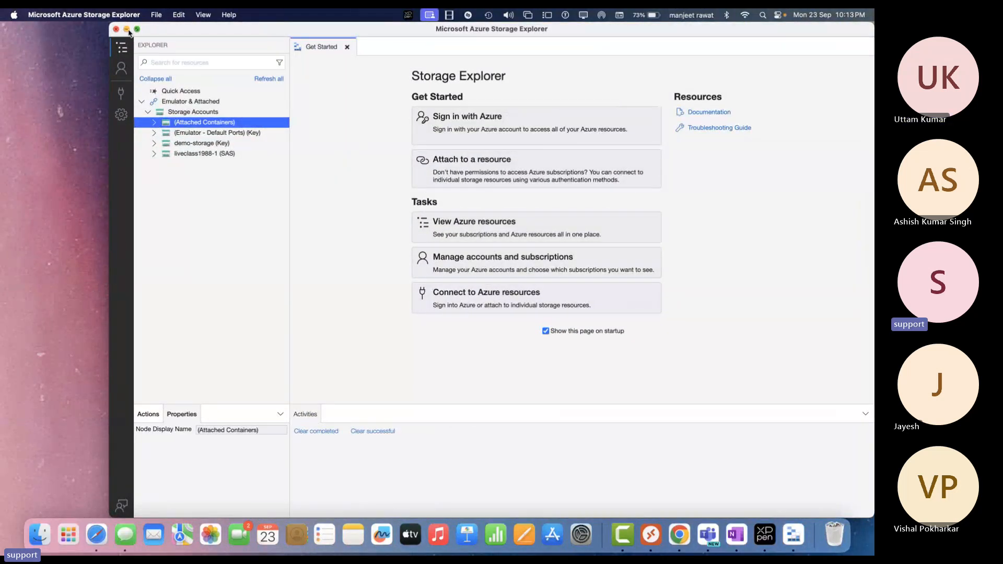
left_click(127, 30)
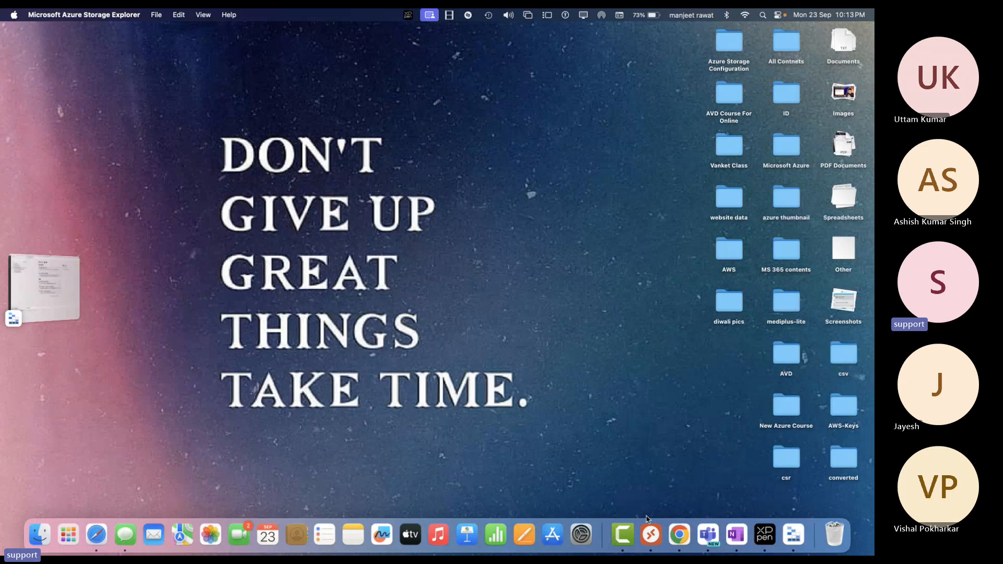
key("super+space")
type("t")
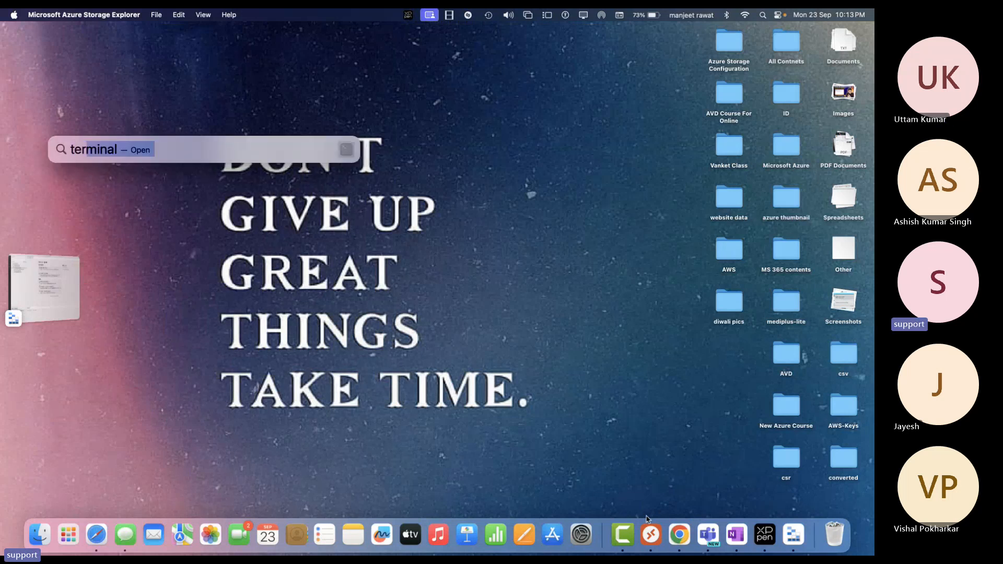
key("Return")
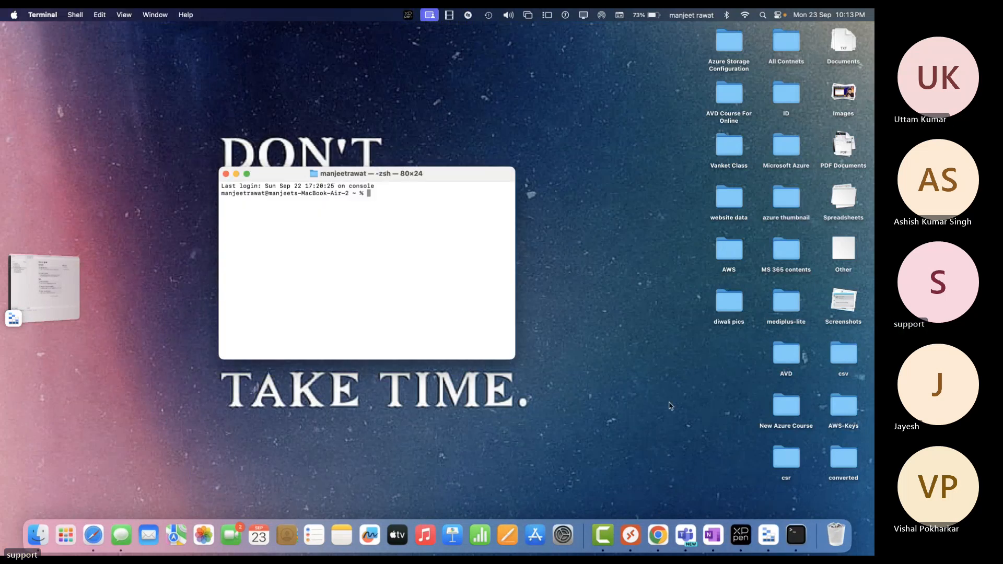
Step: Paste and run the smb:// mount command, then open the classtest1988 share in full-screen Finder
right_click(383, 223)
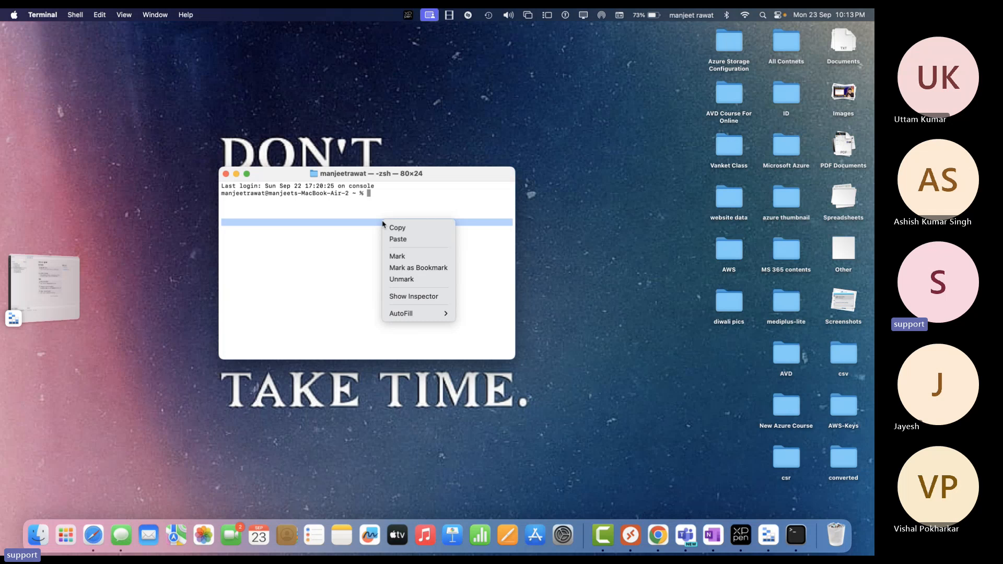
left_click(398, 239)
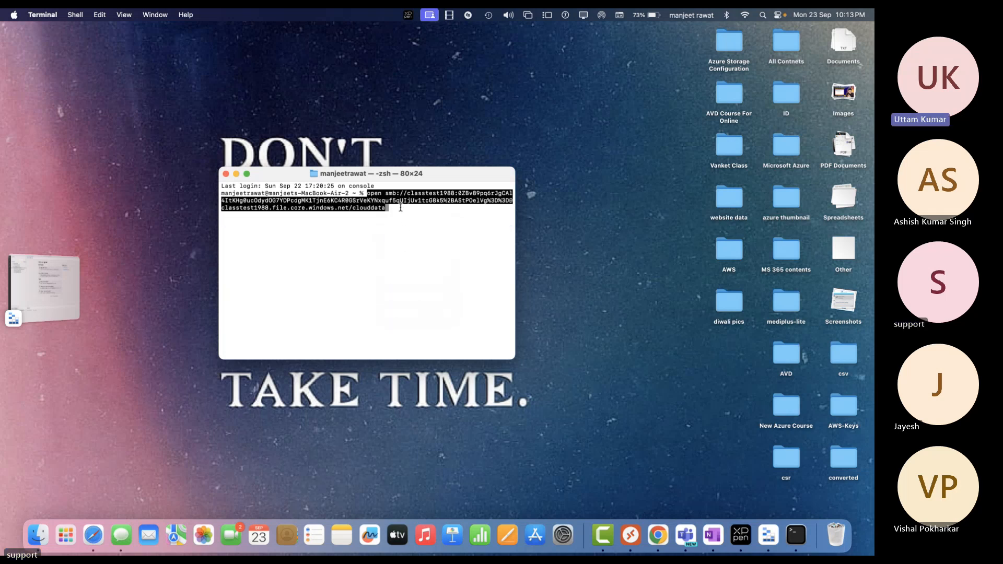
key("Return")
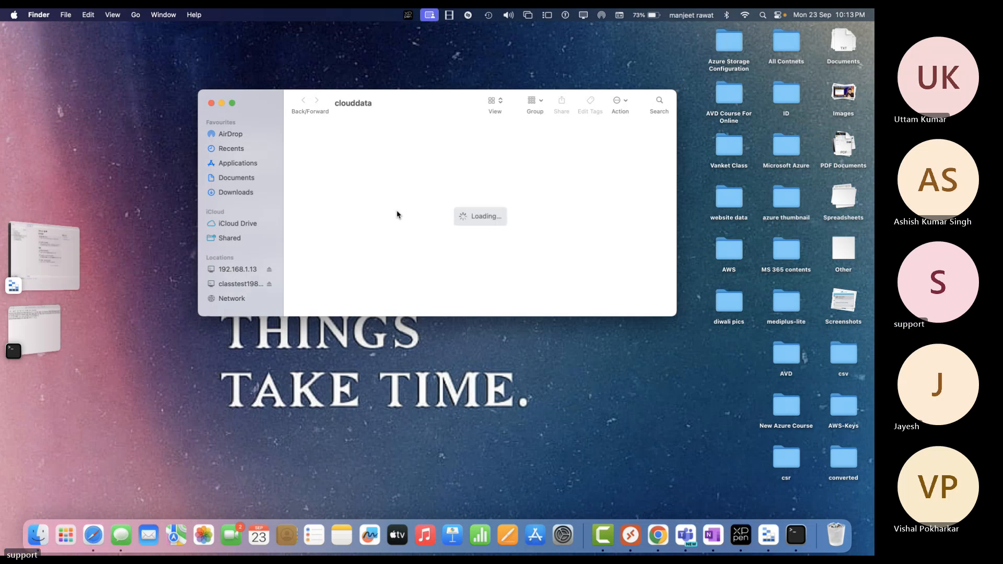
left_click(232, 103)
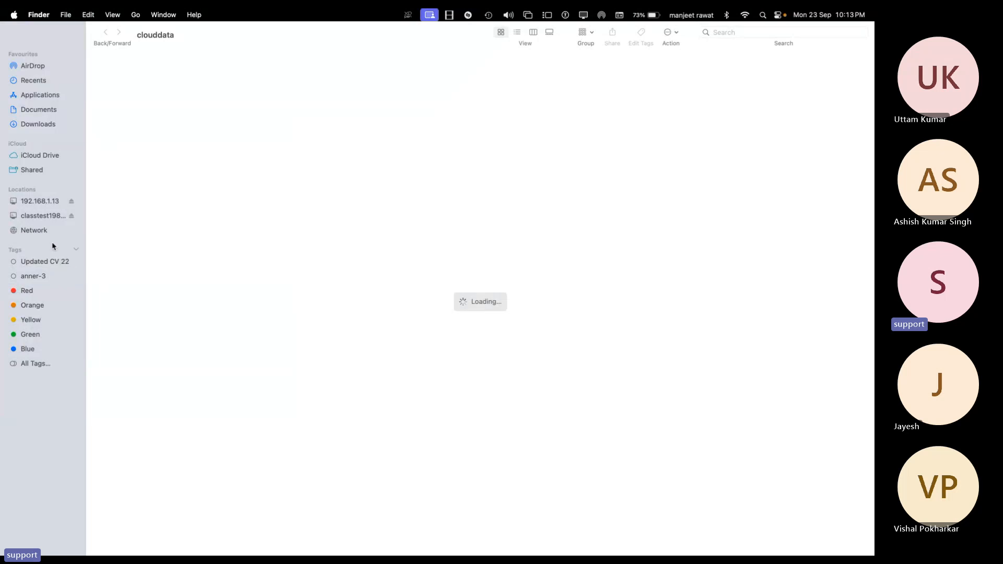
left_click(46, 219)
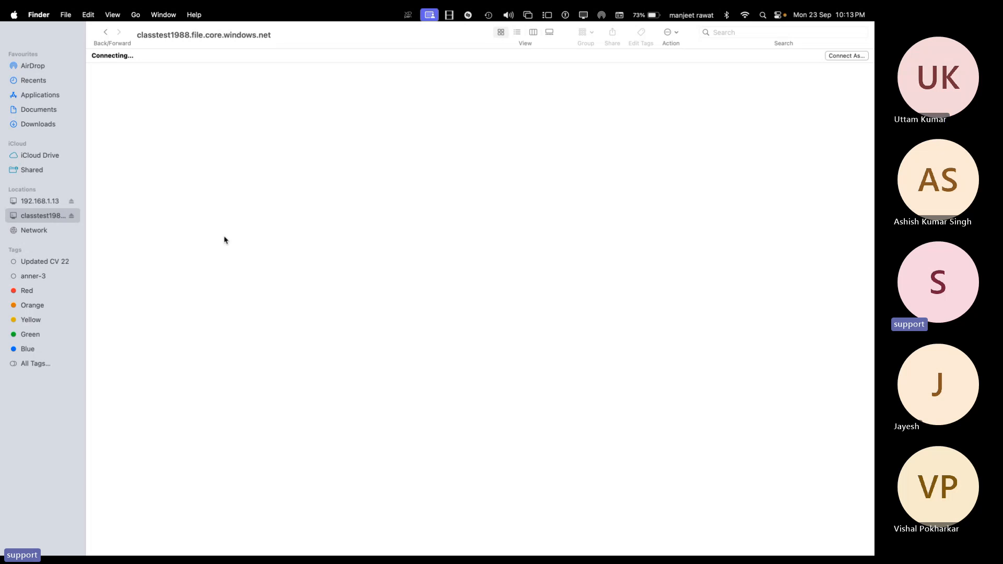
Step: Open the clouddata Browse page in the portal and check the still-connecting share in Finder
key("ctrl+Right")
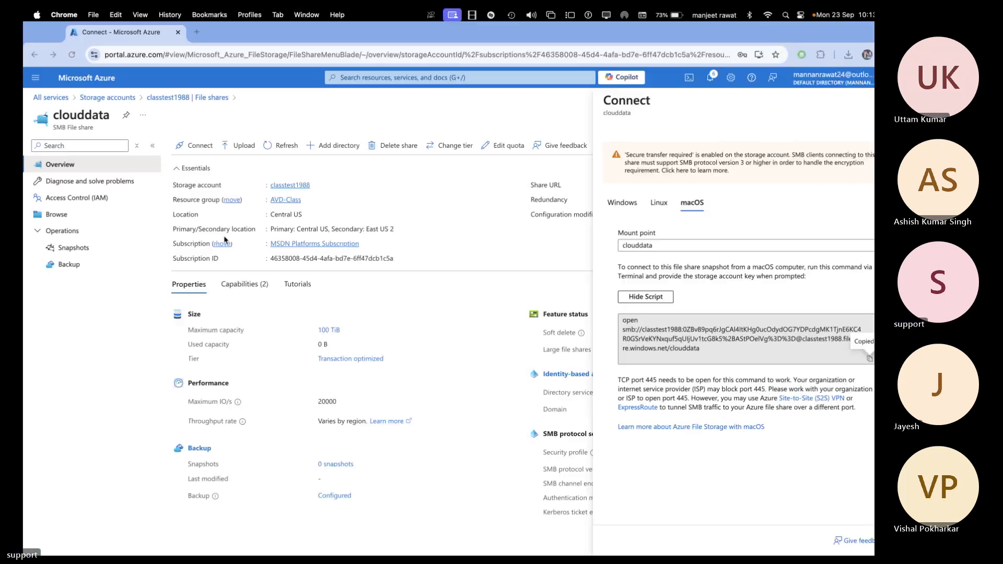
left_click(42, 216)
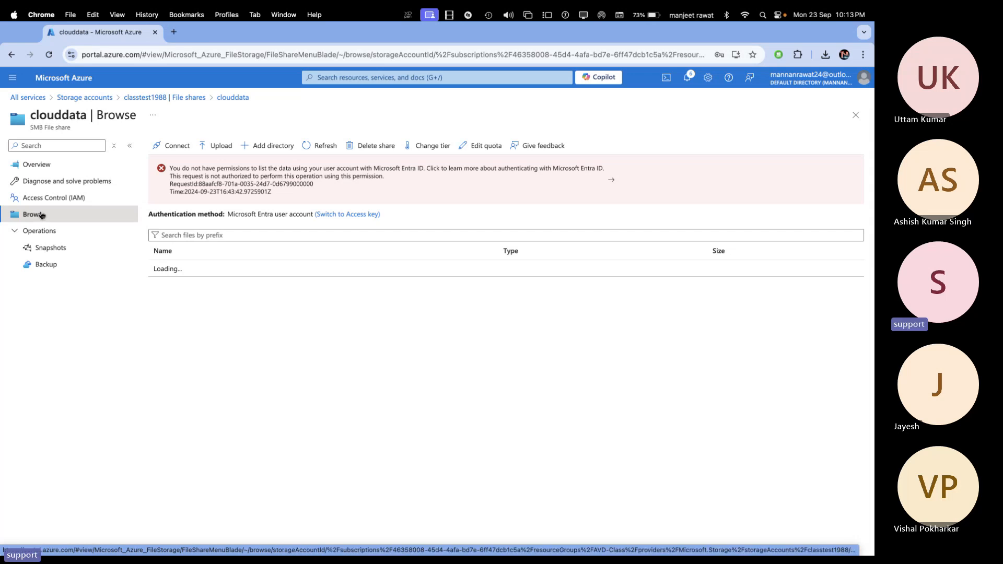
key("ctrl+Left")
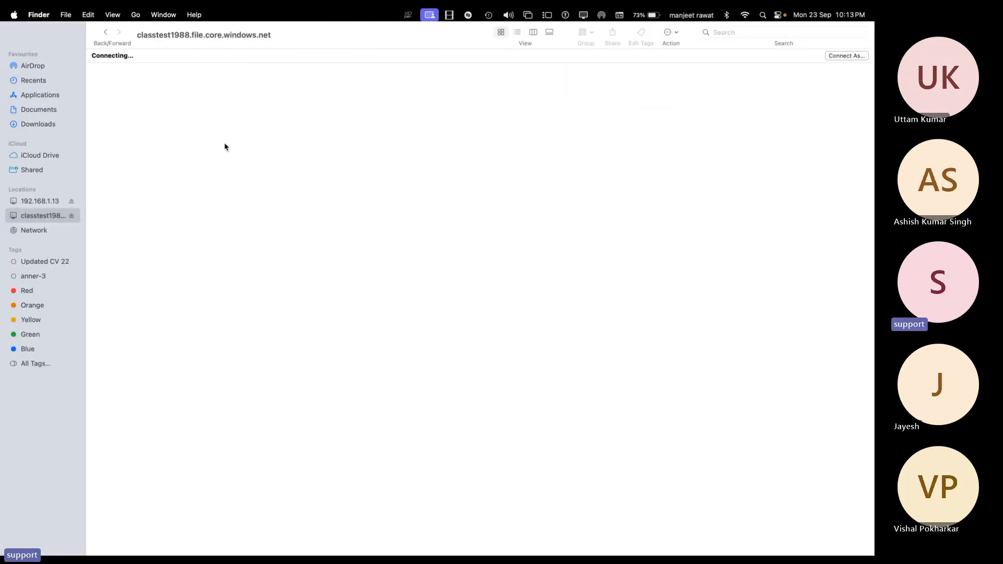
right_click(224, 147)
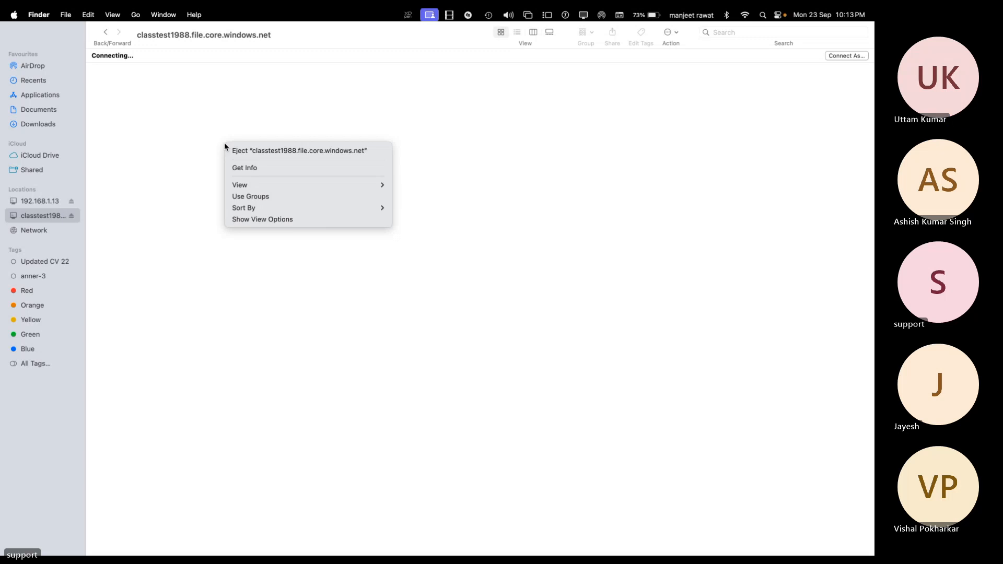
left_click(196, 219)
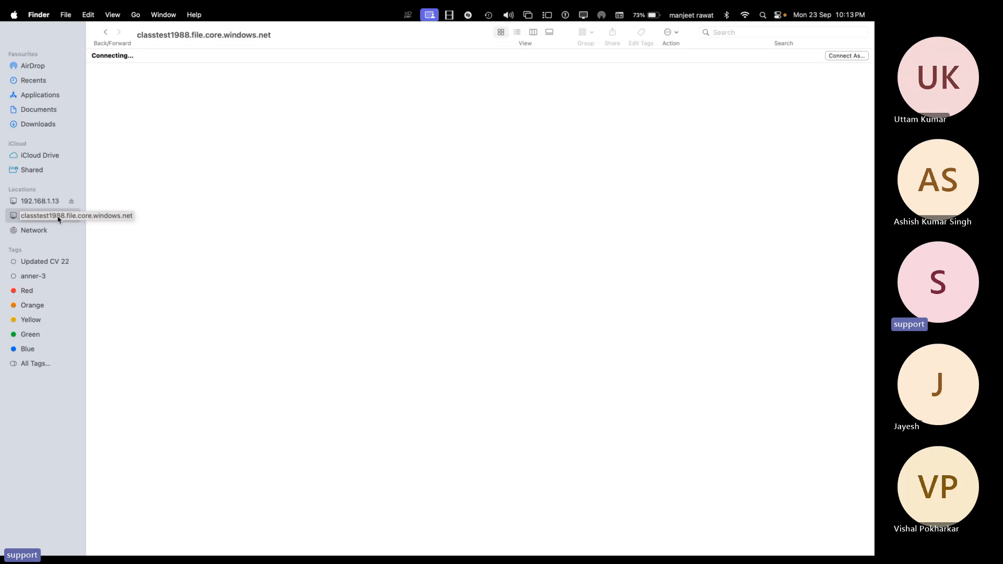
Step: Open the Microsoft Azure portal home in a new browser tab
key("ctrl+Left")
key("ctrl+Right")
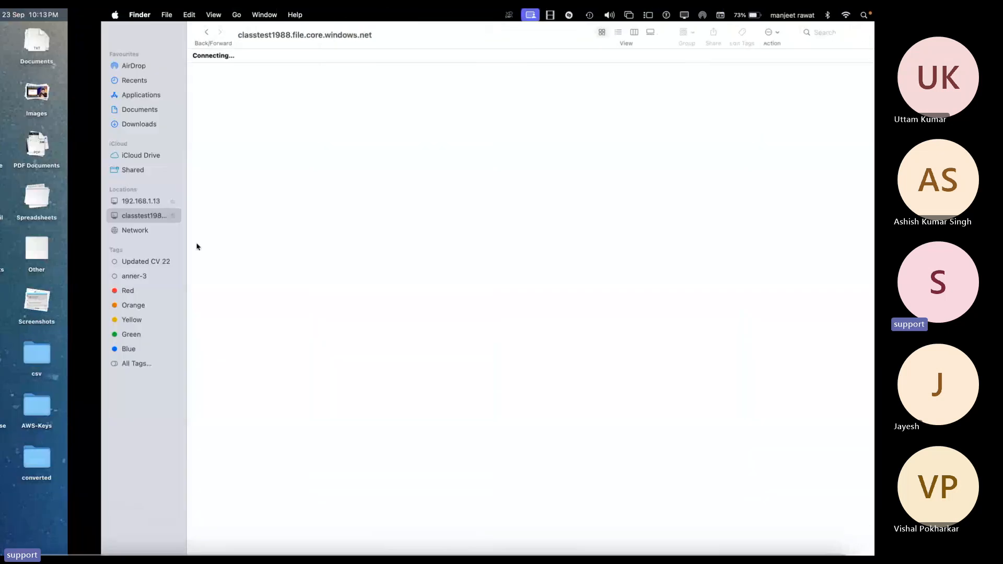
key("ctrl+Right")
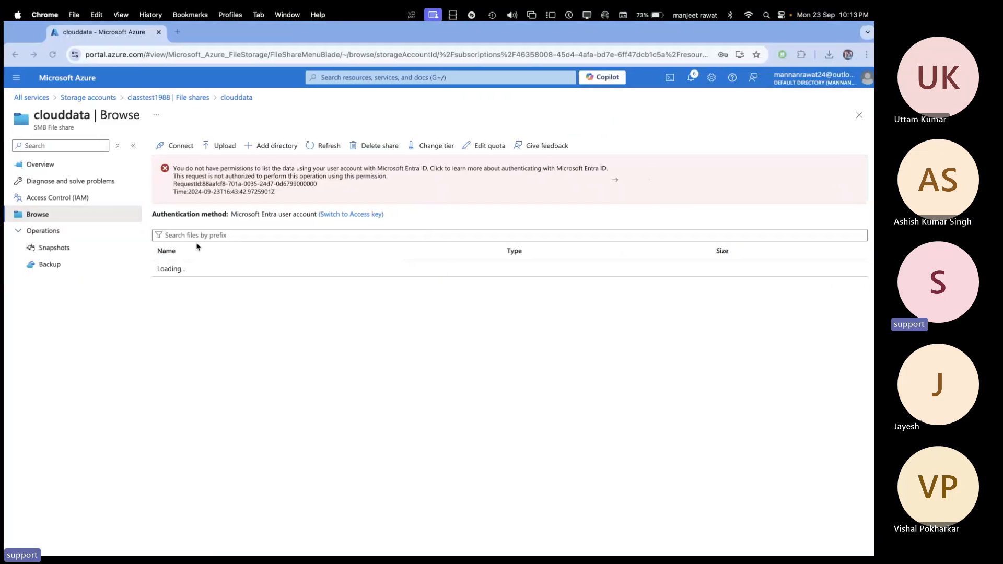
right_click(77, 78)
left_click(90, 83)
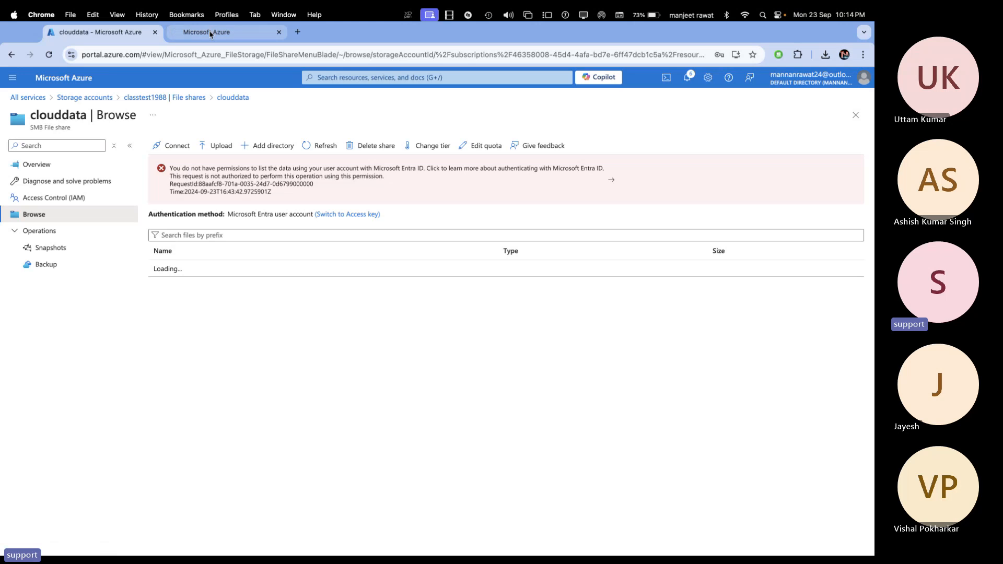
Step: Download the Native RDP file from the Domain virtual machine's Connect page
left_click(204, 31)
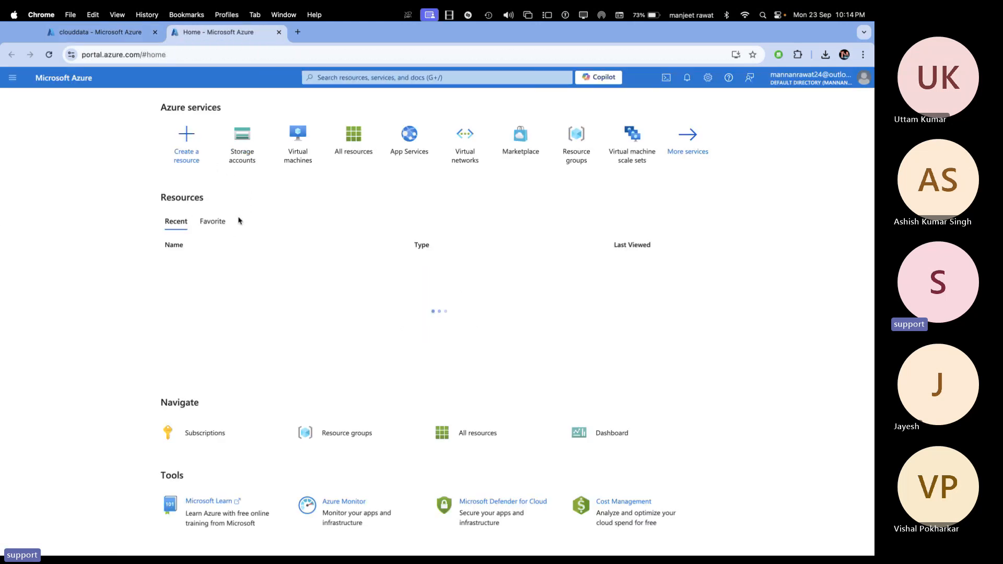
left_click(282, 168)
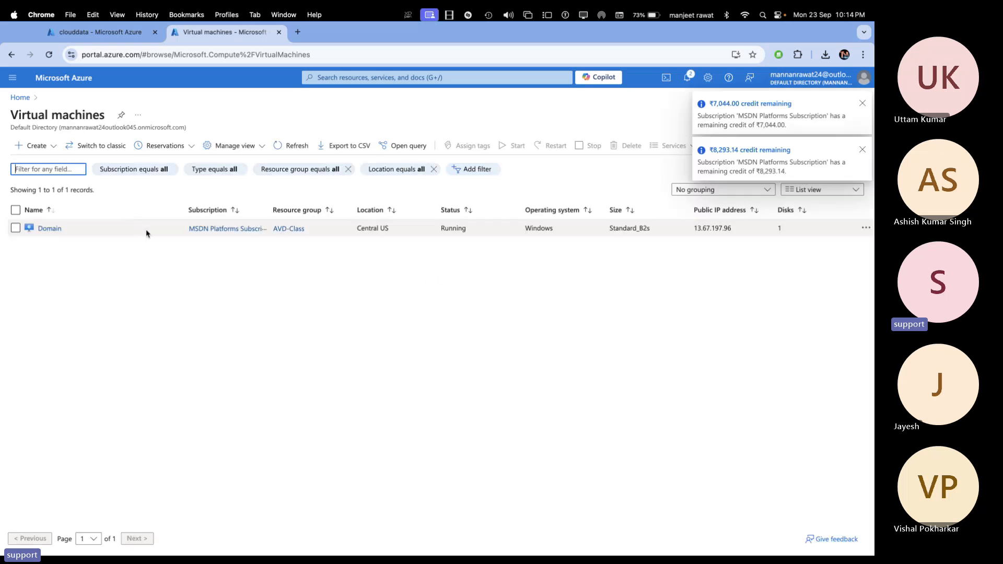
left_click(50, 229)
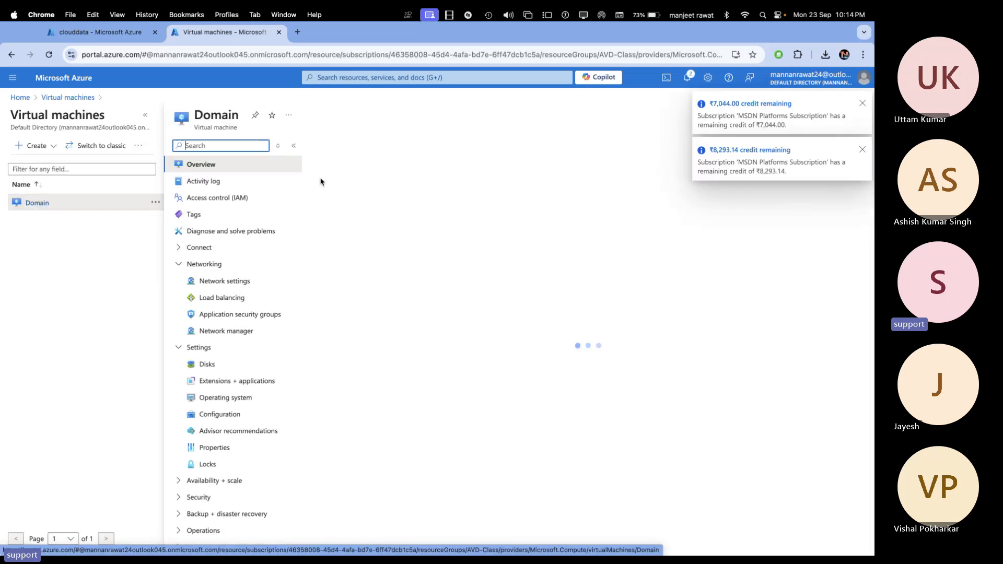
left_click(335, 145)
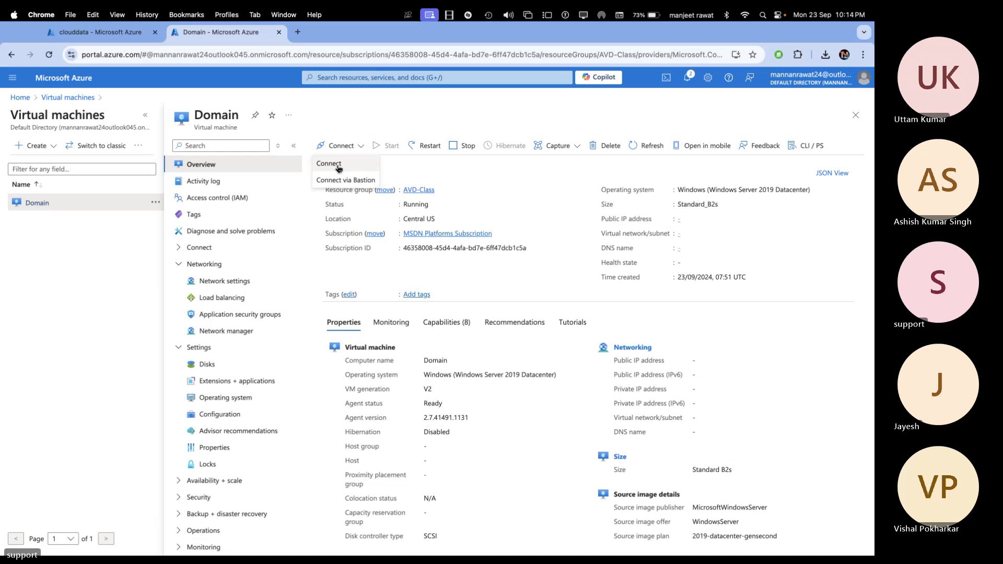
left_click(335, 160)
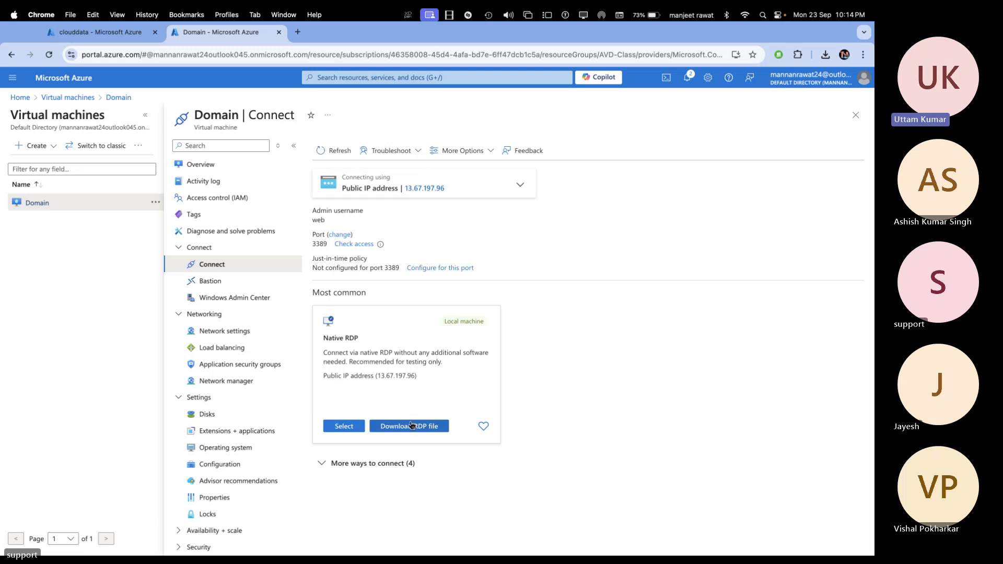
left_click(411, 426)
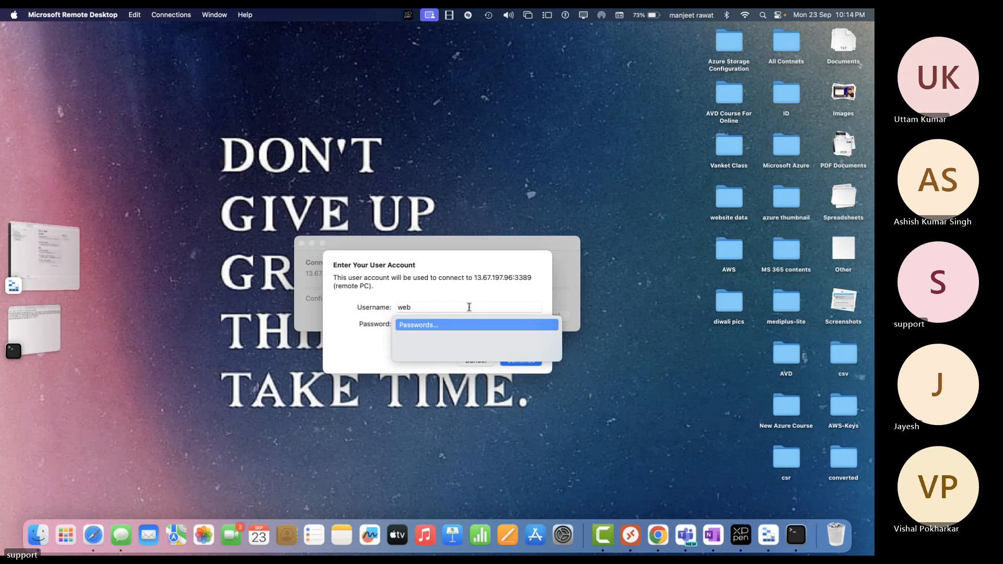
Step: Sign in to the Domain VM at 13.67.197.96 with the saved password and accept the certificate
key("super+v")
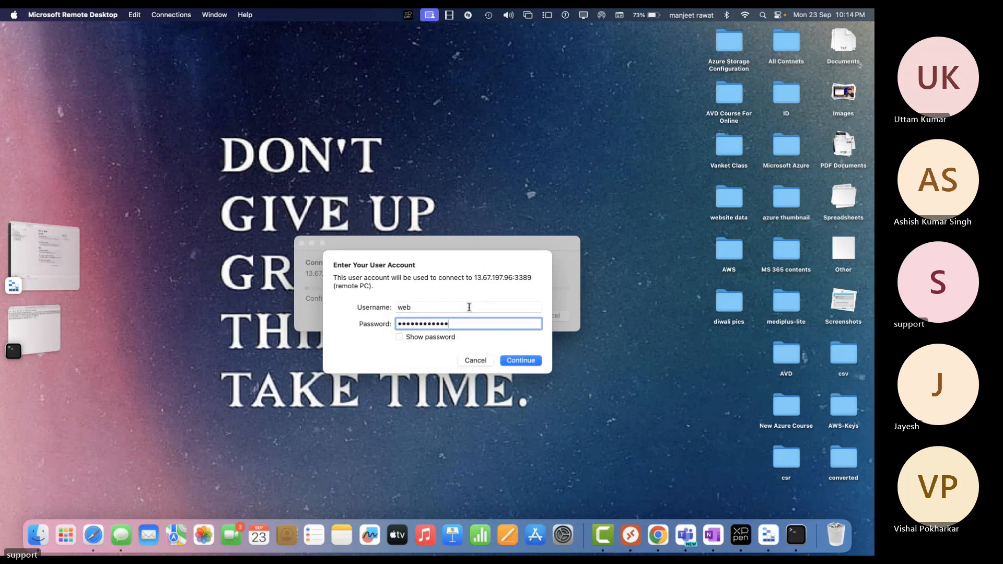
key("Return")
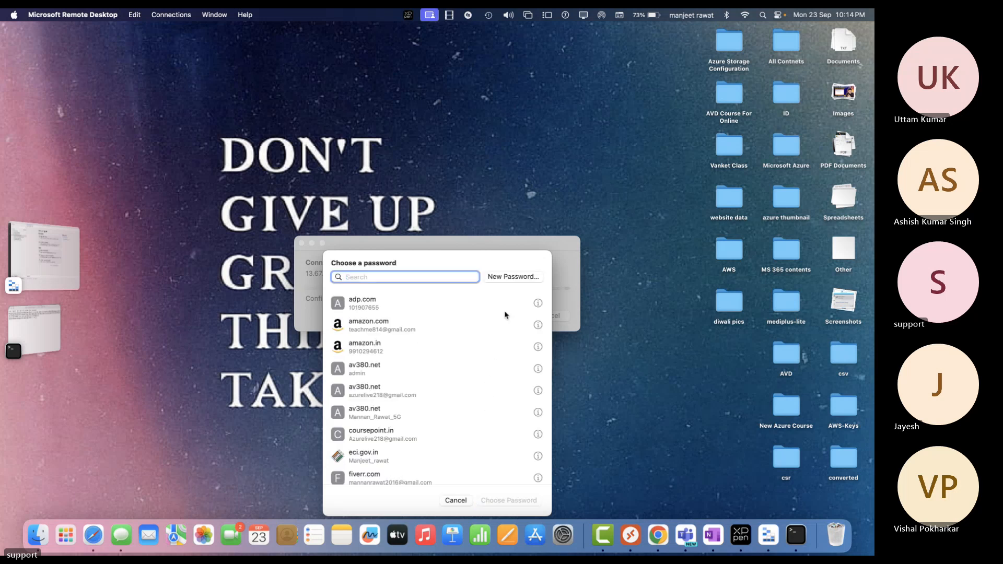
left_click(456, 501)
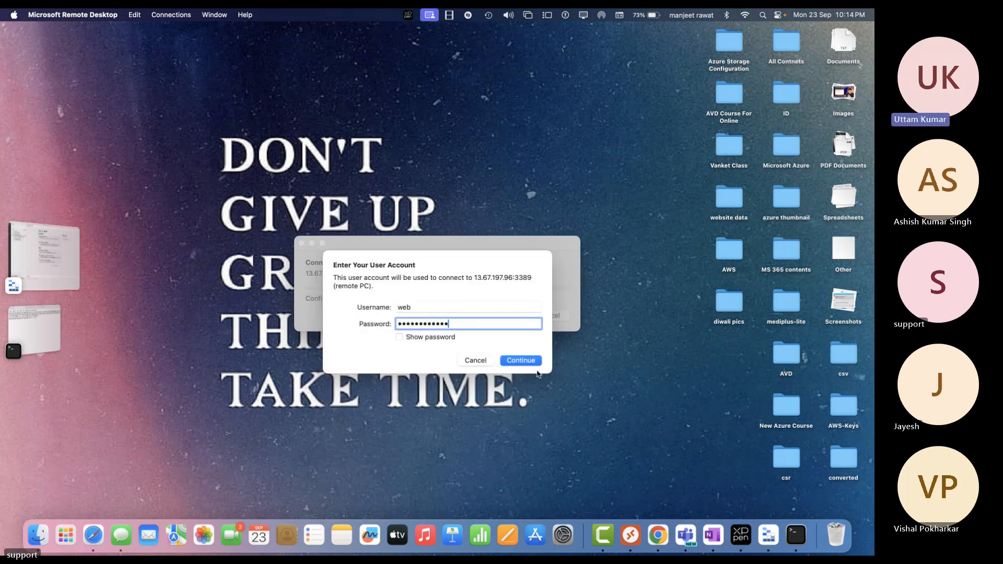
left_click(524, 360)
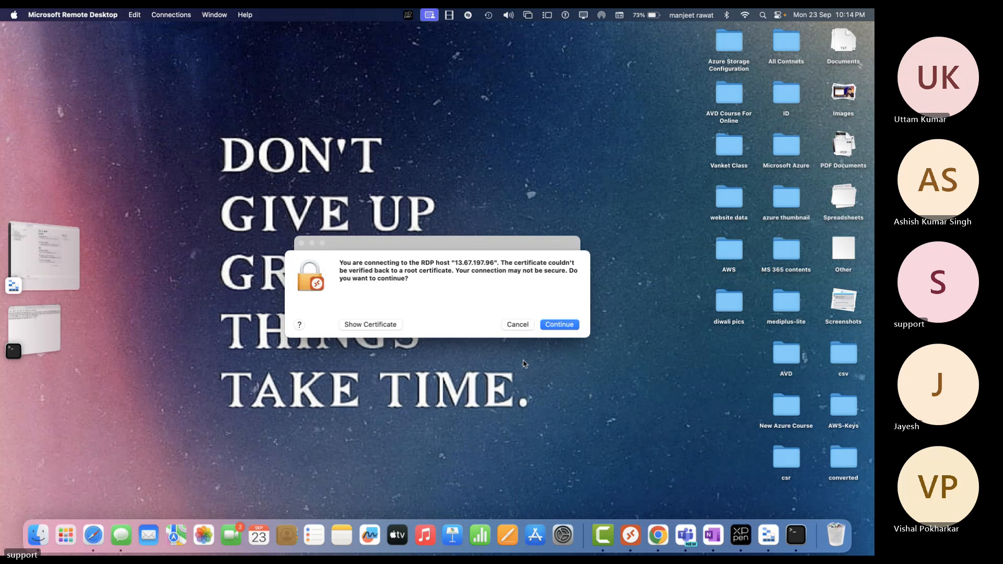
left_click(552, 327)
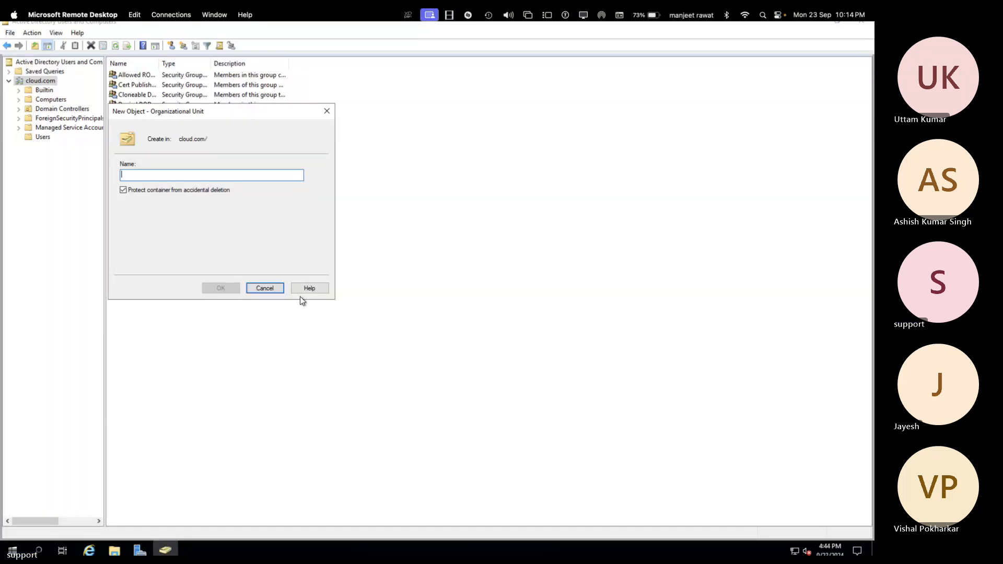
Step: Close the organizational unit dialog, Active Directory Users and Computers, and Server Manager
left_click(265, 288)
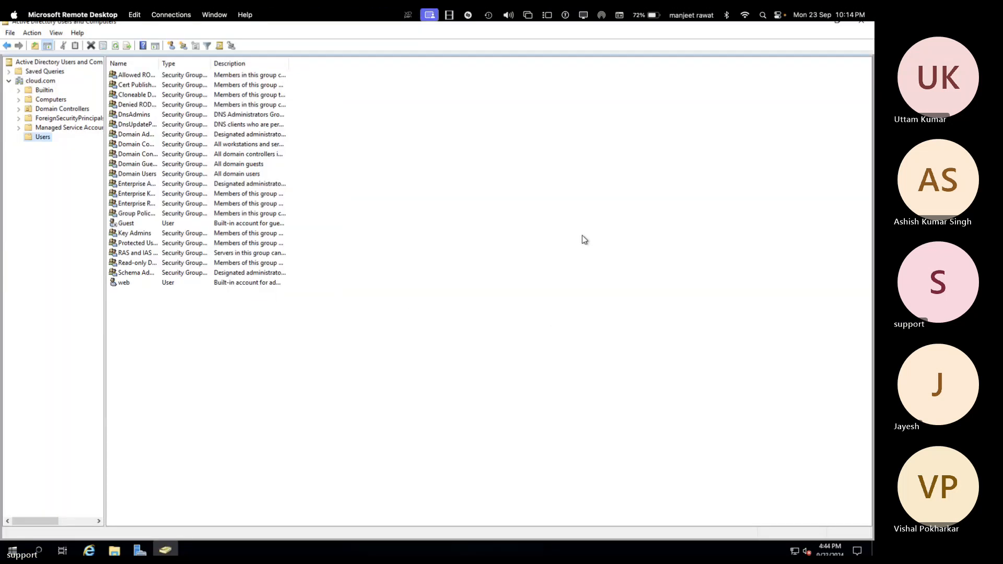
left_click(863, 24)
left_click(860, 23)
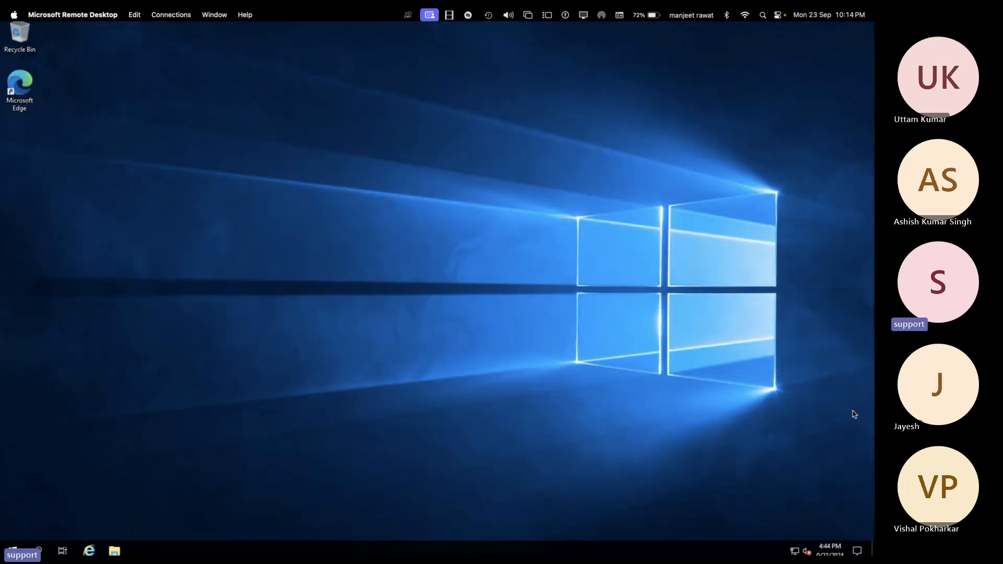
key("ctrl+Right")
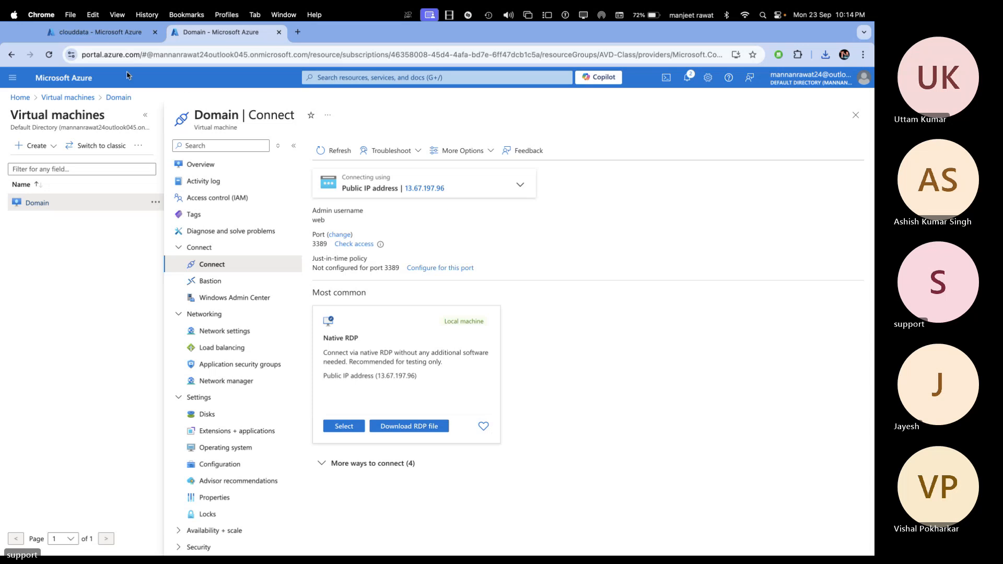
Step: Copy the clouddata share's Windows PowerShell mount script from its Connect pane
left_click(105, 32)
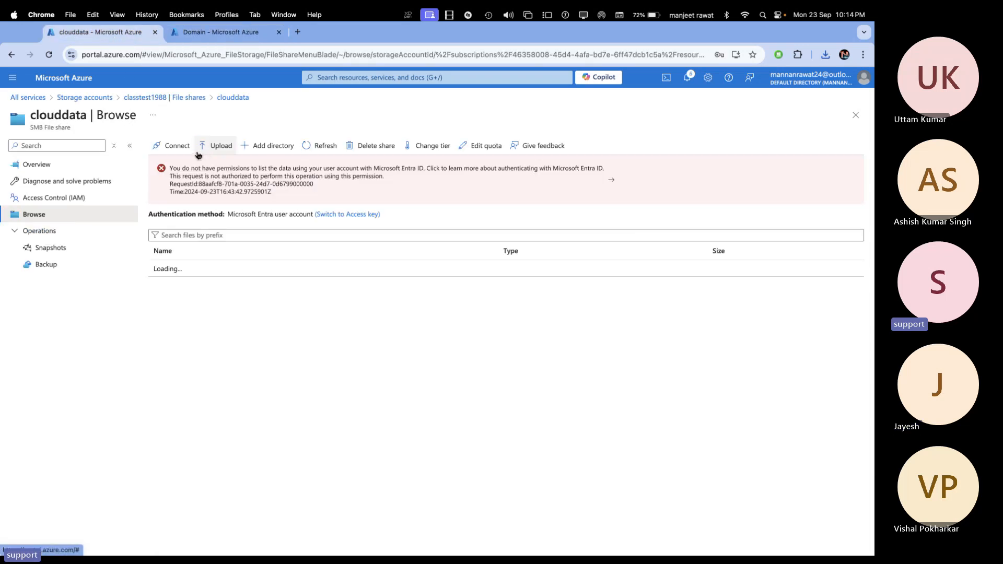
left_click(178, 146)
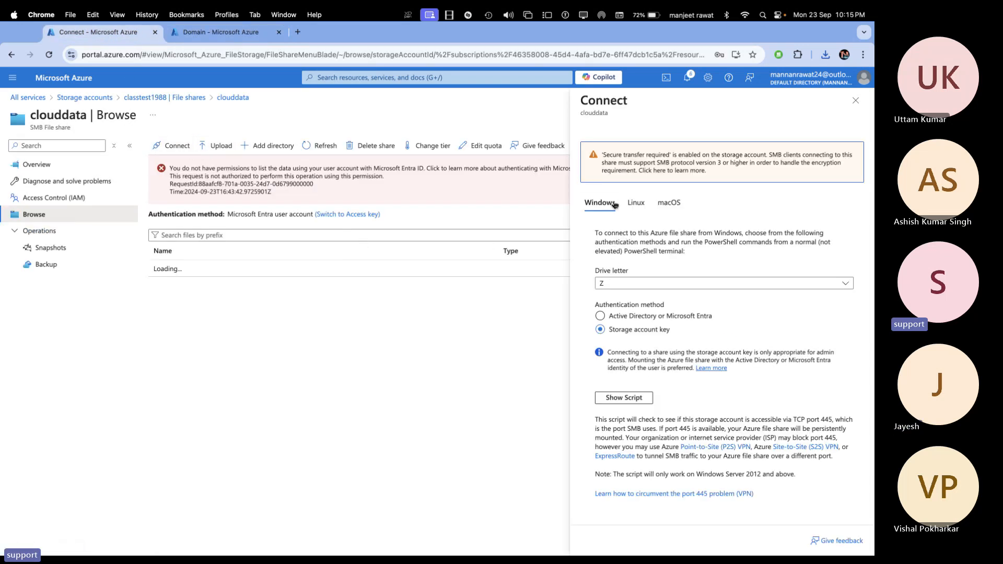
left_click(628, 402)
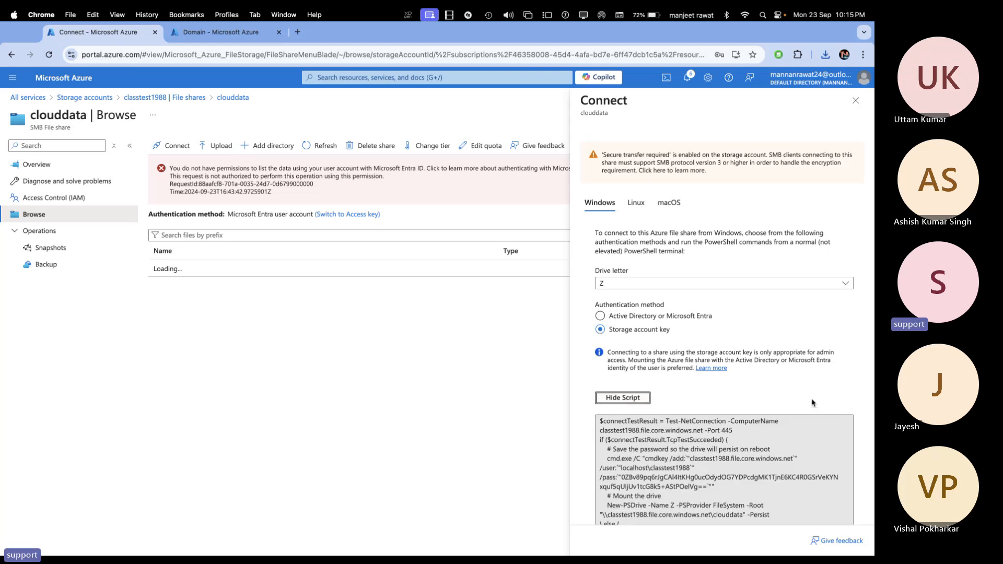
scroll(729, 450, "down", 4)
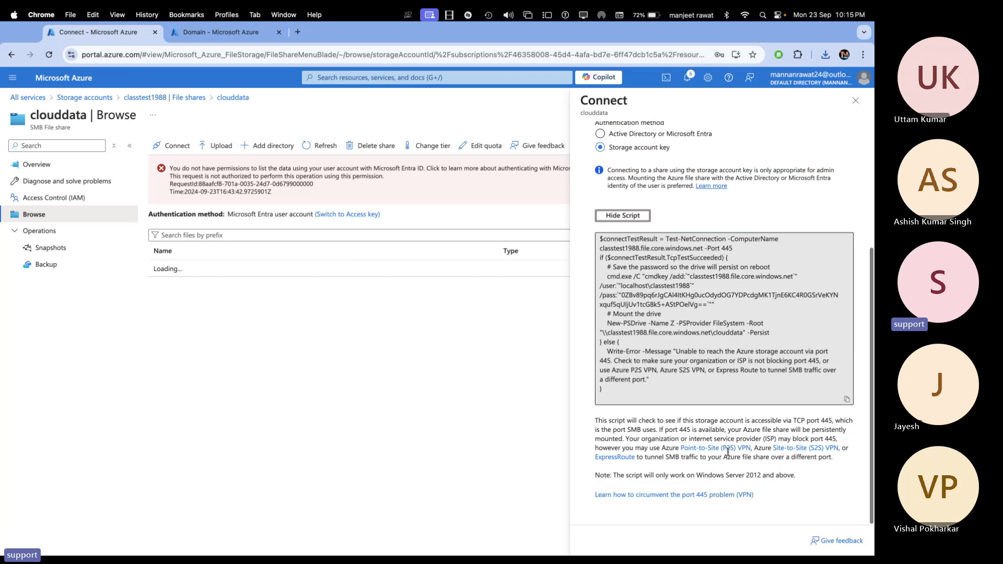
left_click(847, 400)
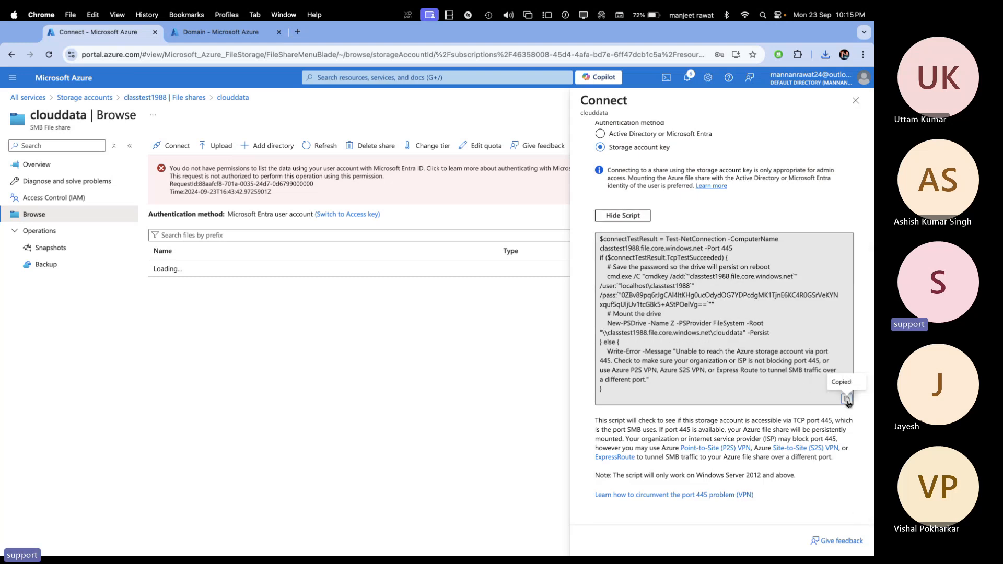
key("super+Tab")
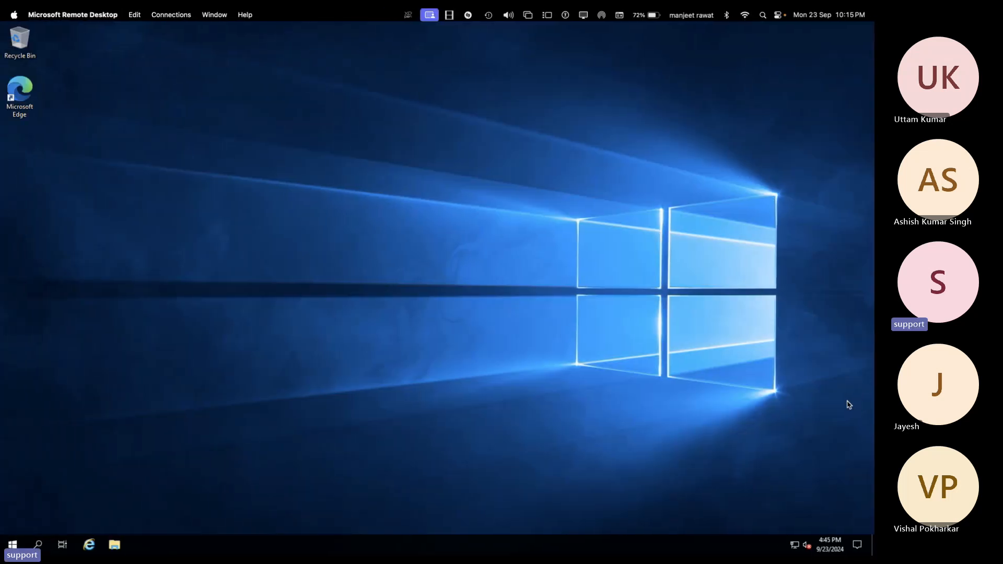
Step: Launch Notepad with Win+R 'notepad' and paste the clouddata mount script
key("super+r")
type("n")
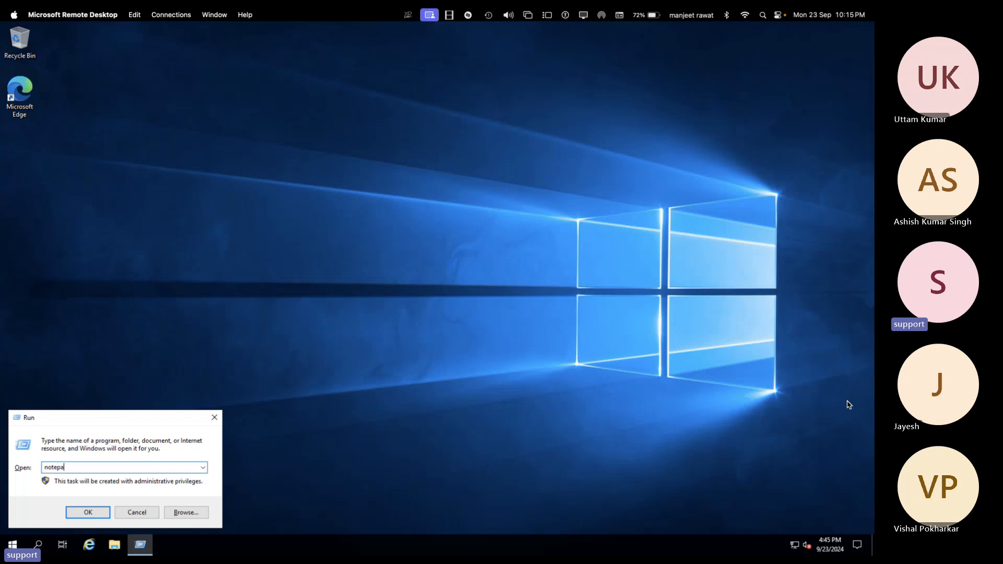
type("otepad")
key("Return")
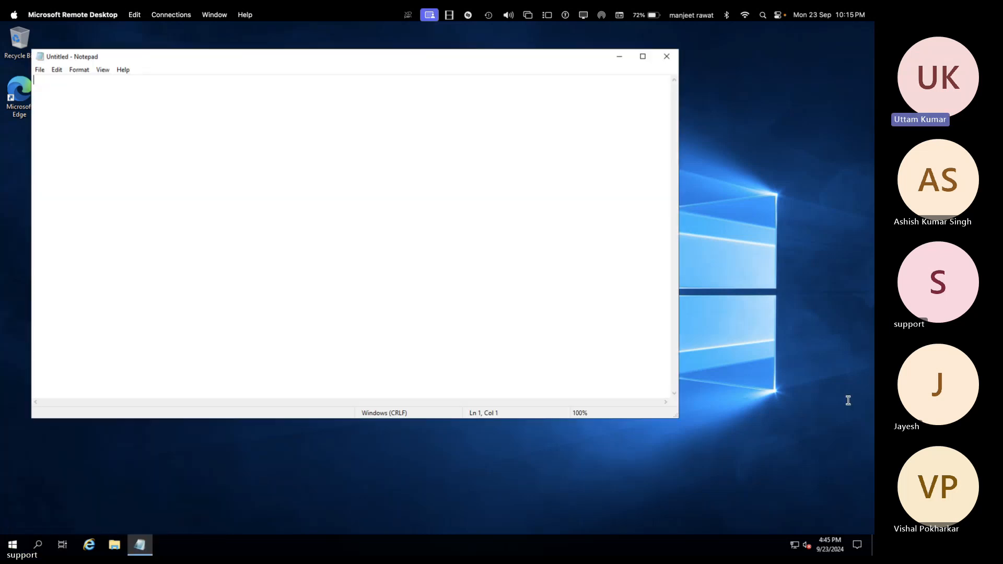
key("ctrl+v")
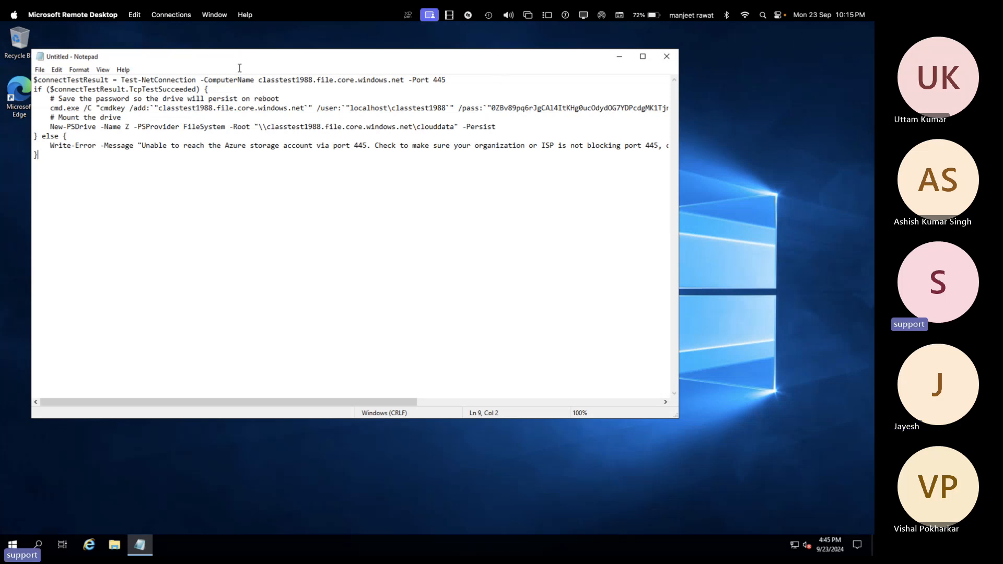
Step: Turn on Format > Word Wrap so the long script lines are fully visible
left_click(102, 70)
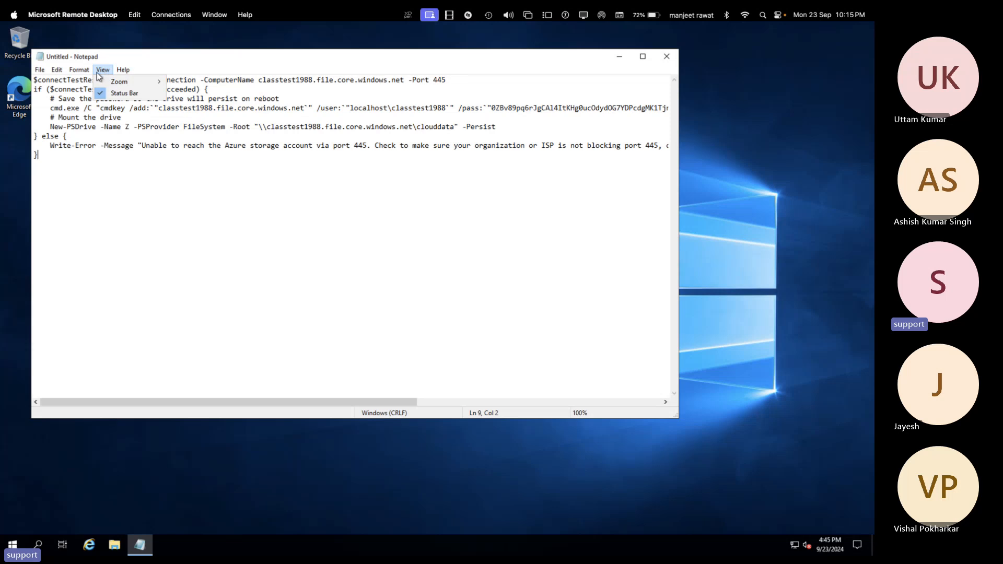
left_click(86, 73)
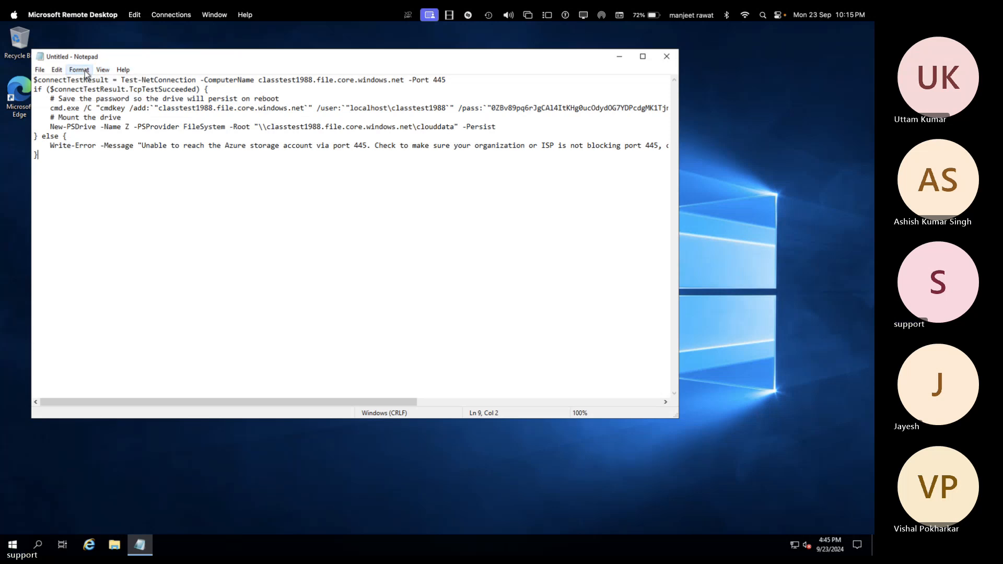
left_click(81, 70)
left_click(92, 83)
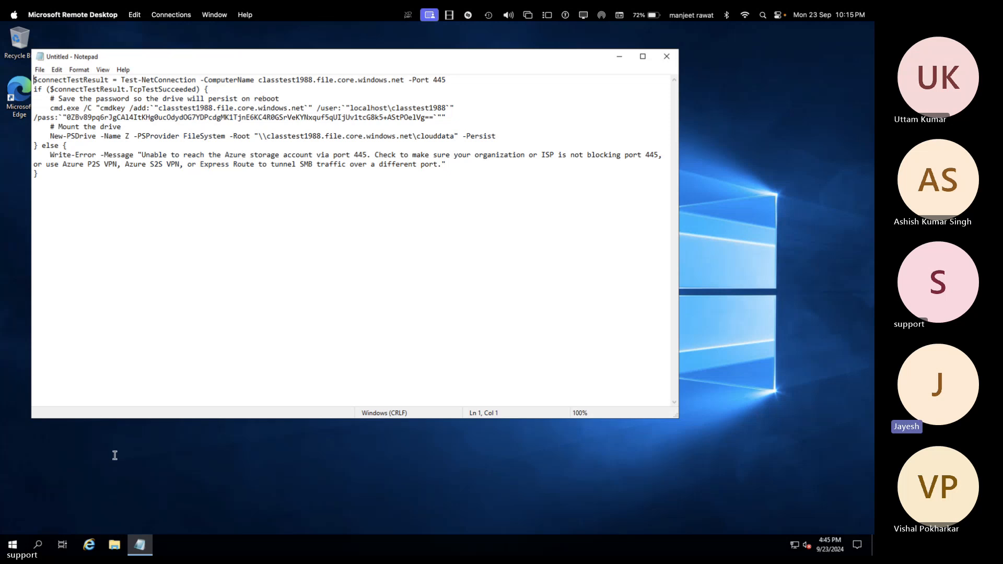
left_click(159, 511)
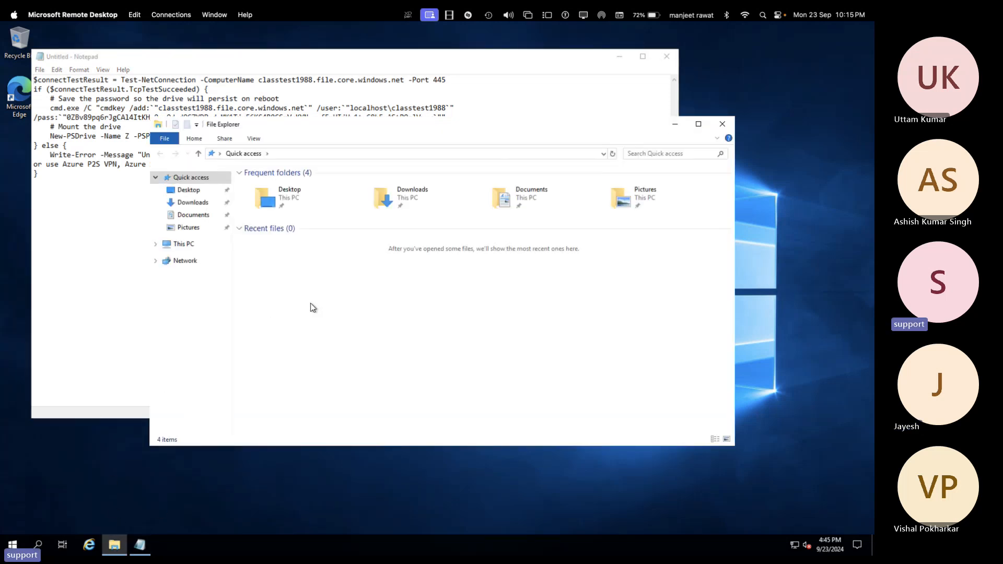
Step: Start Map network drive from This PC and choose M: as the drive letter
left_click(191, 246)
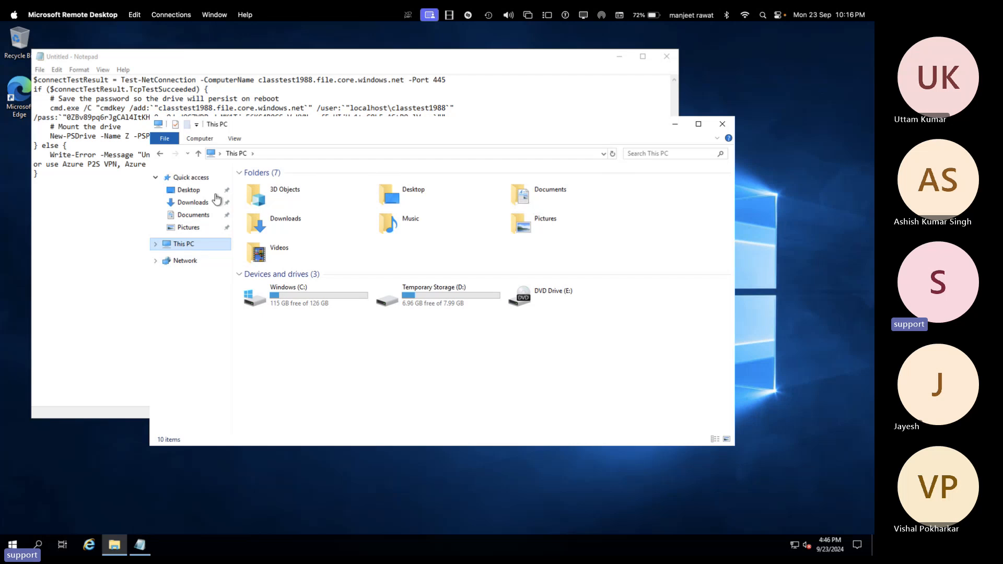
left_click(200, 140)
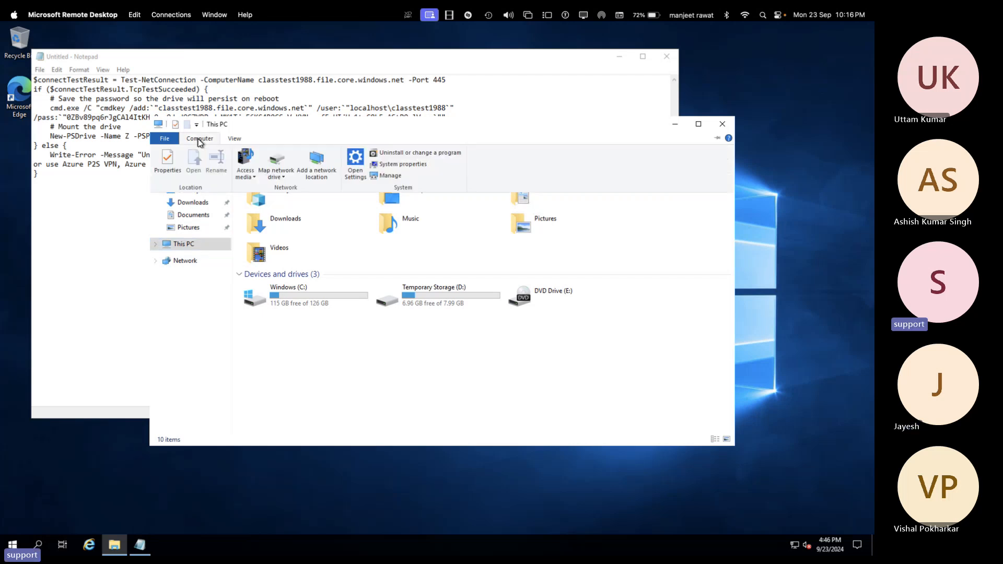
left_click(279, 172)
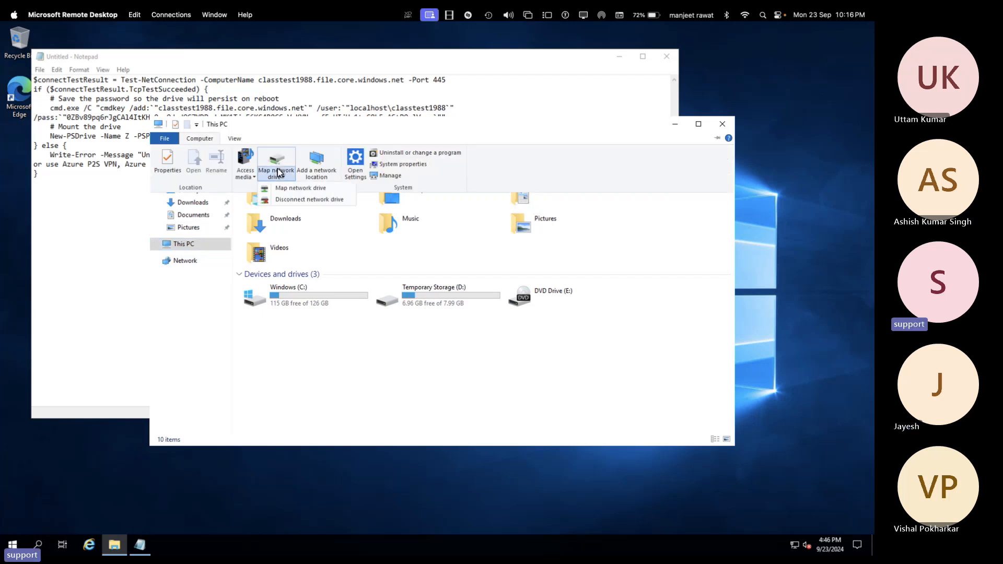
left_click(300, 189)
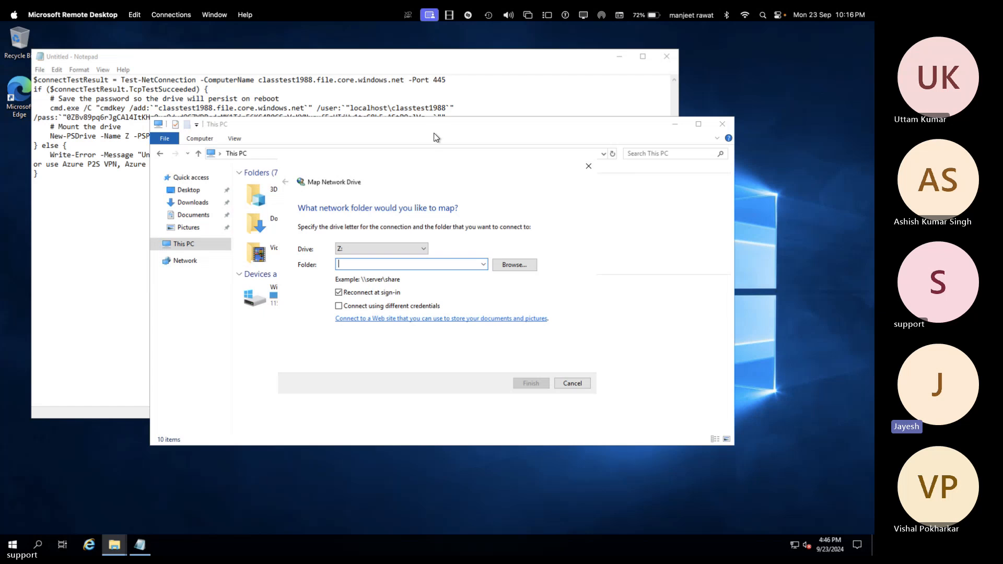
key("Escape")
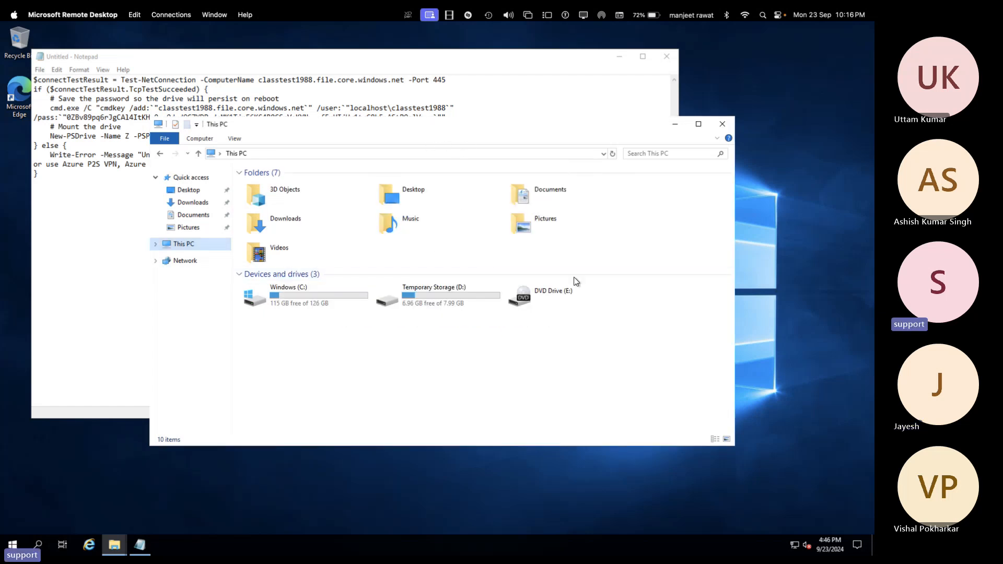
left_click_drag(590, 129, 574, 277)
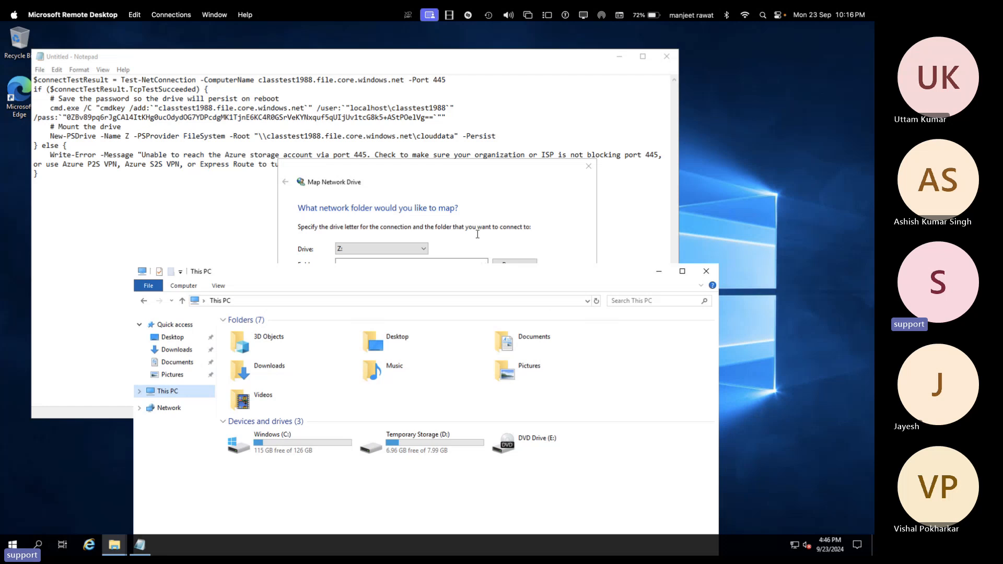
left_click(509, 216)
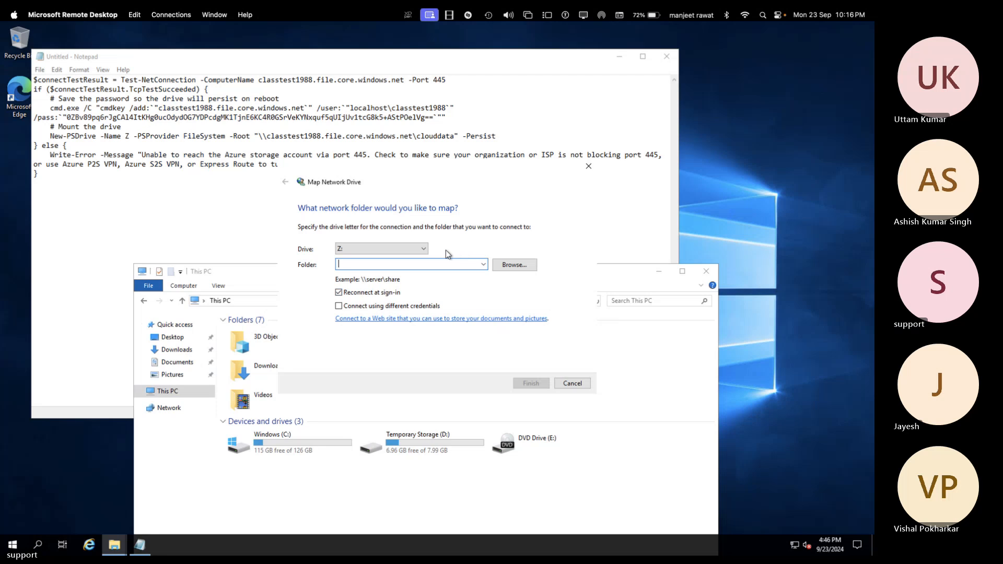
left_click(418, 248)
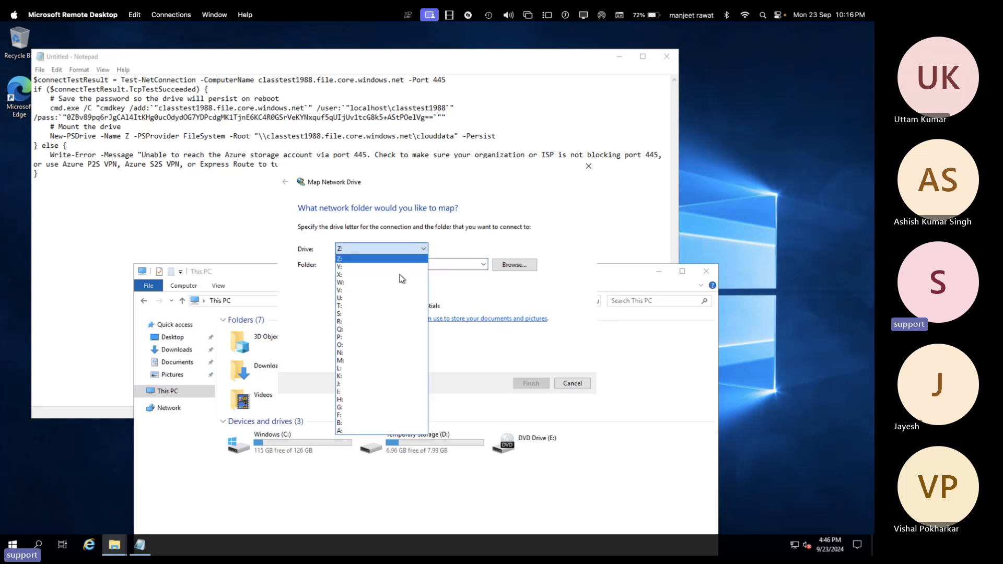
left_click(347, 361)
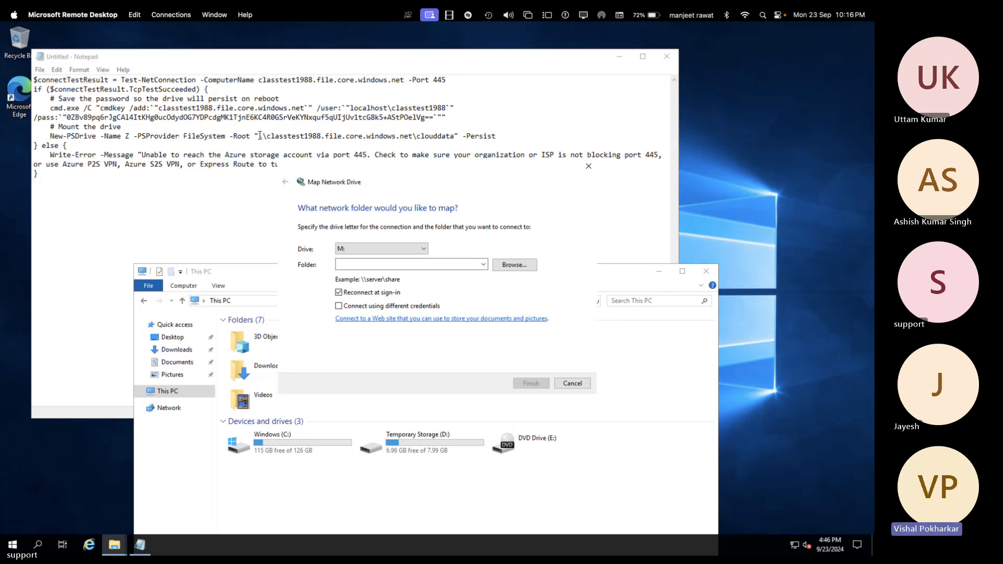
Step: Paste the clouddata UNC path from Notepad into Folder and tick 'Connect using different credentials'
left_click_drag(260, 136, 454, 136)
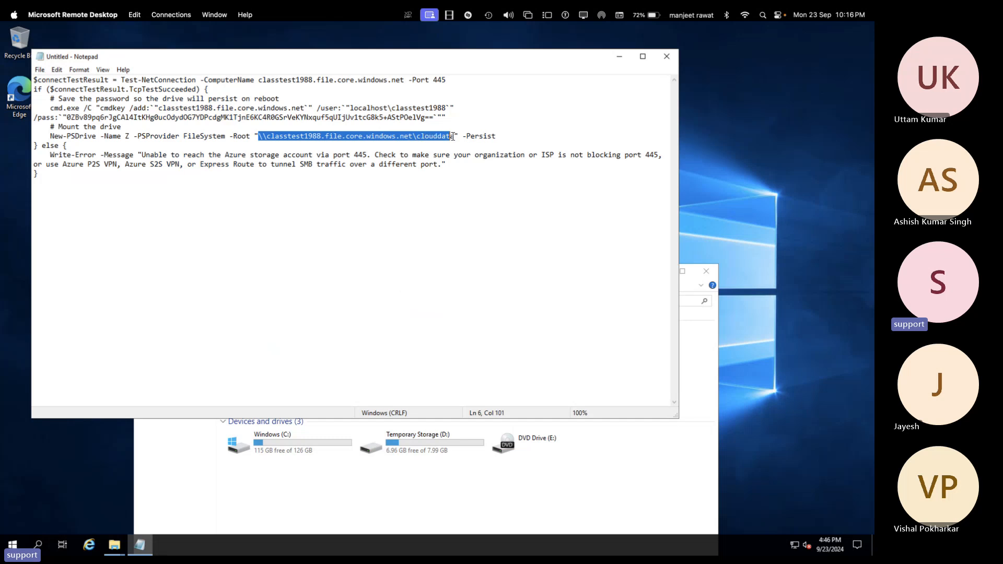
right_click(439, 138)
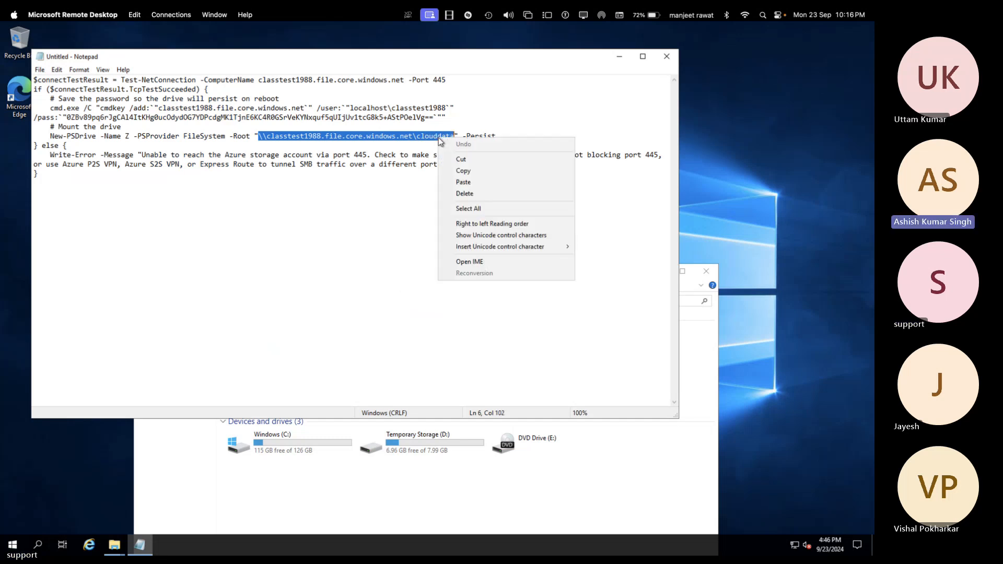
left_click(467, 174)
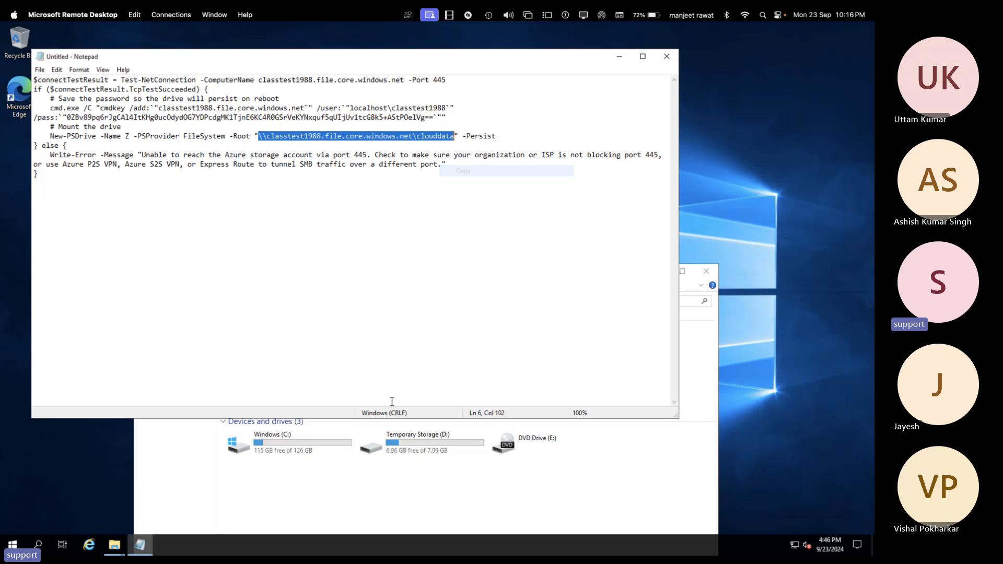
left_click(499, 423)
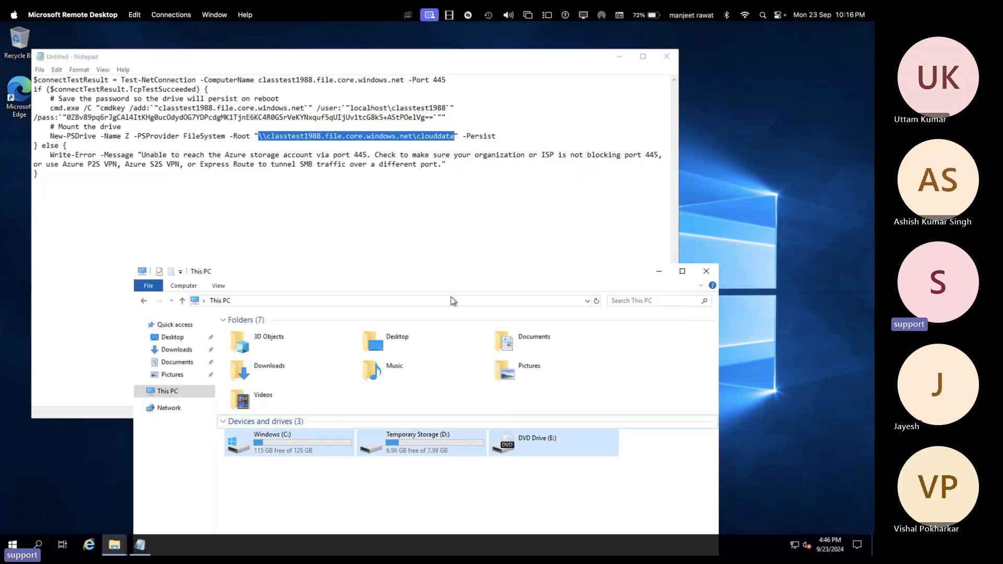
left_click(656, 274)
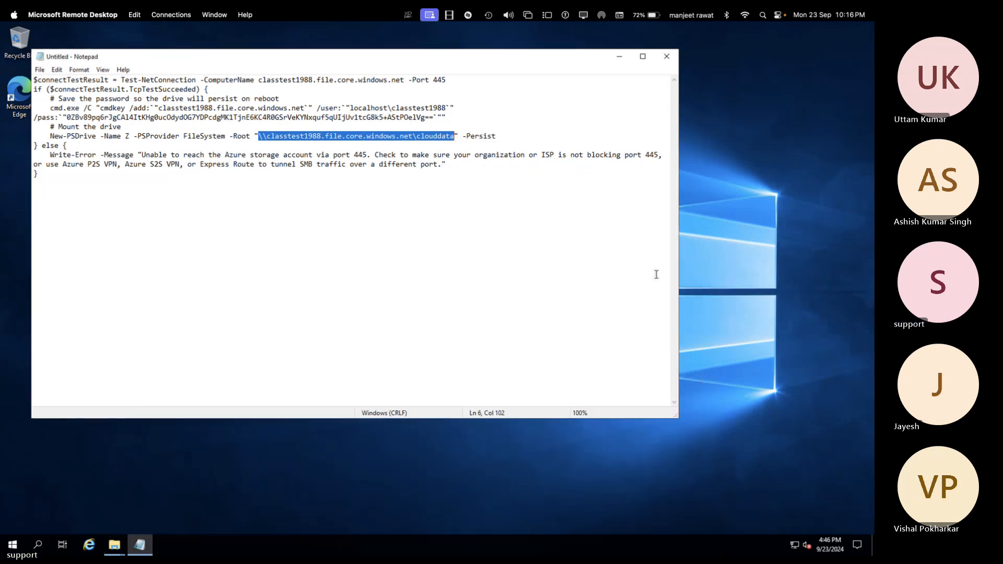
left_click_drag(545, 58, 741, 212)
left_click(497, 177)
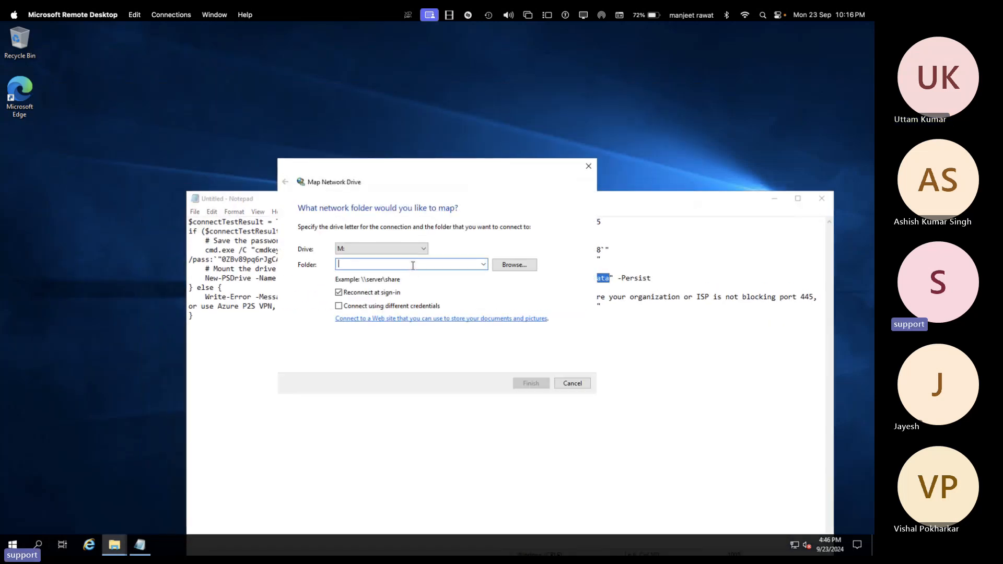
key("ctrl+v")
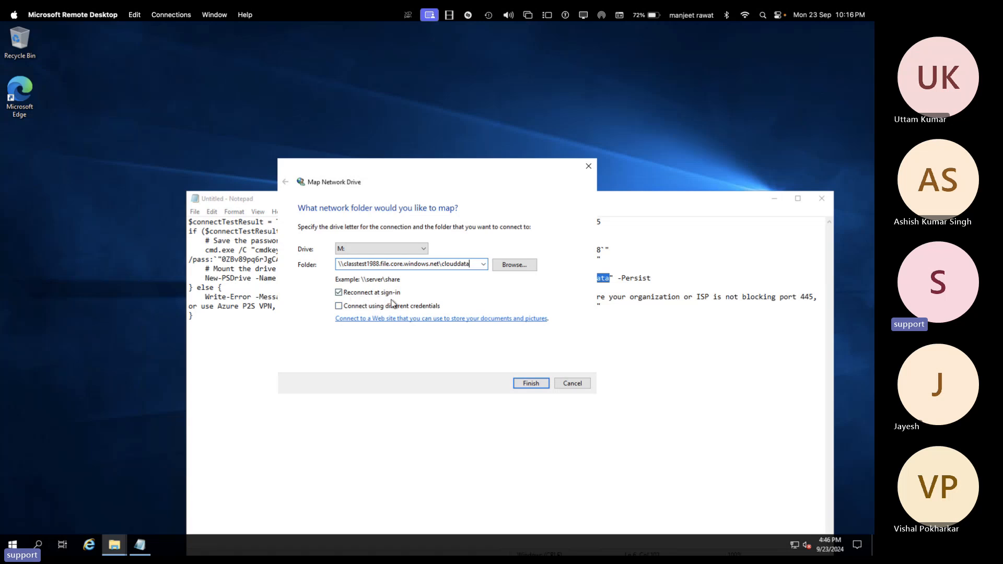
left_click(362, 308)
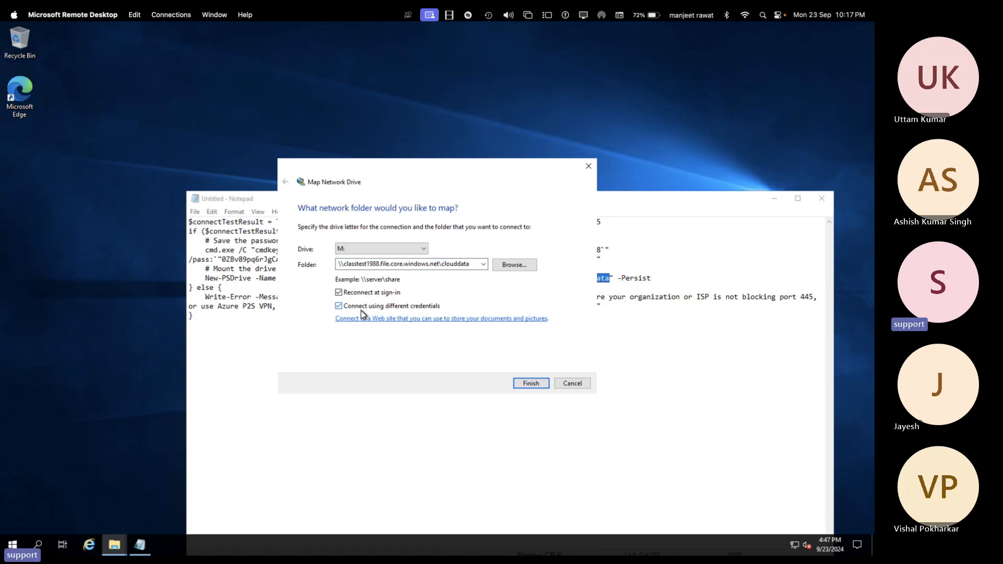
Step: Finish the wizard and paste the storage account user name from the cmdkey line
left_click(528, 384)
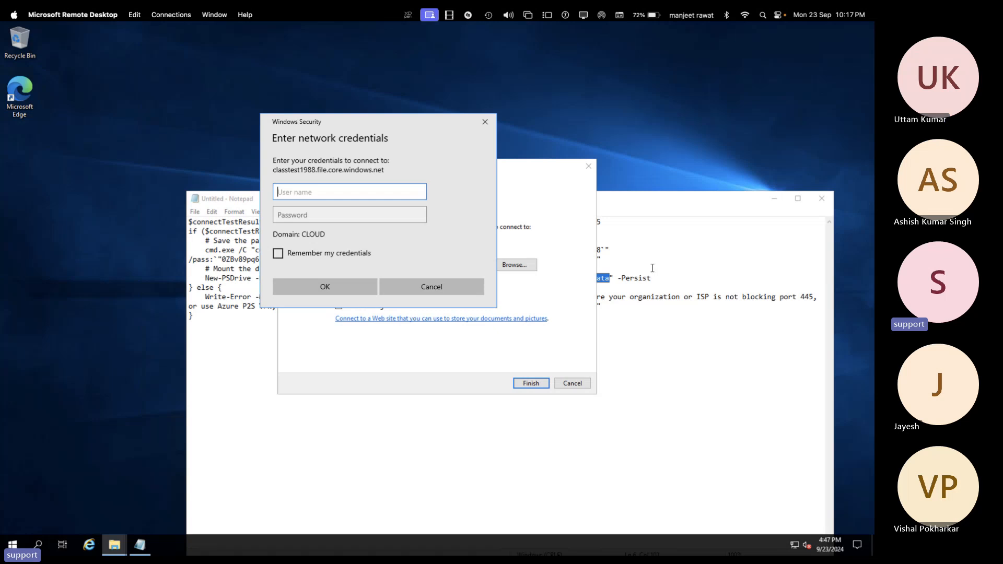
left_click(676, 241)
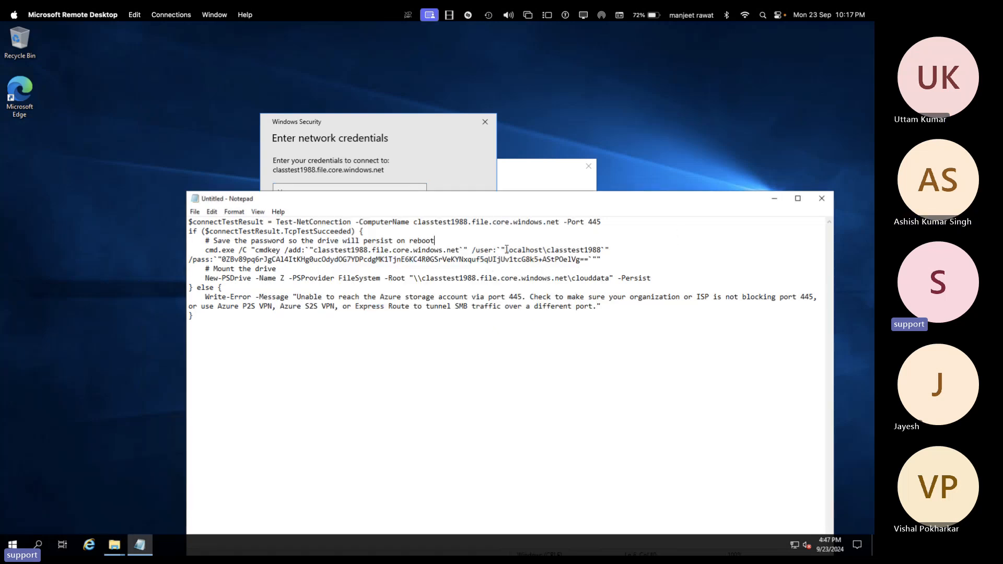
left_click_drag(505, 250, 601, 248)
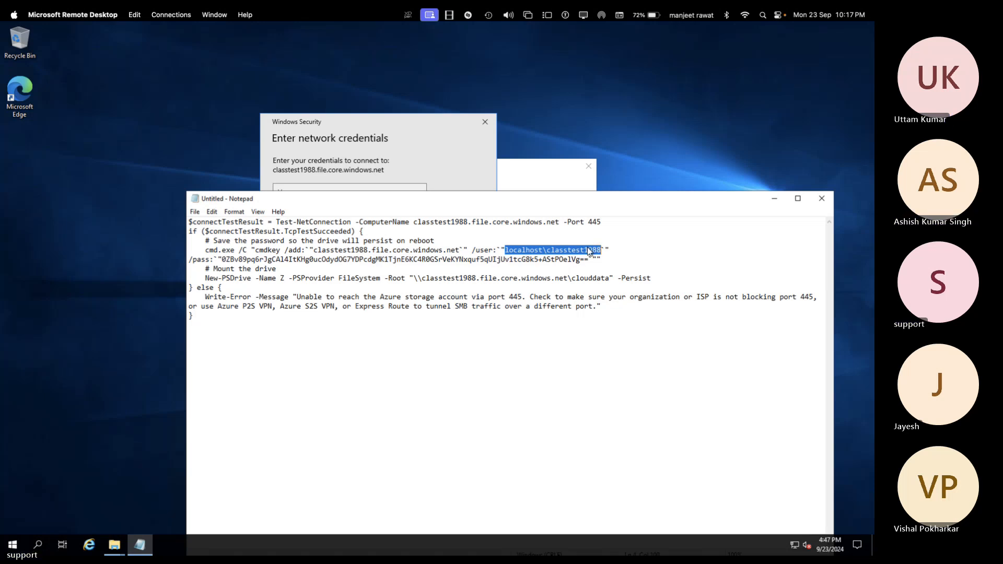
right_click(588, 247)
left_click(616, 283)
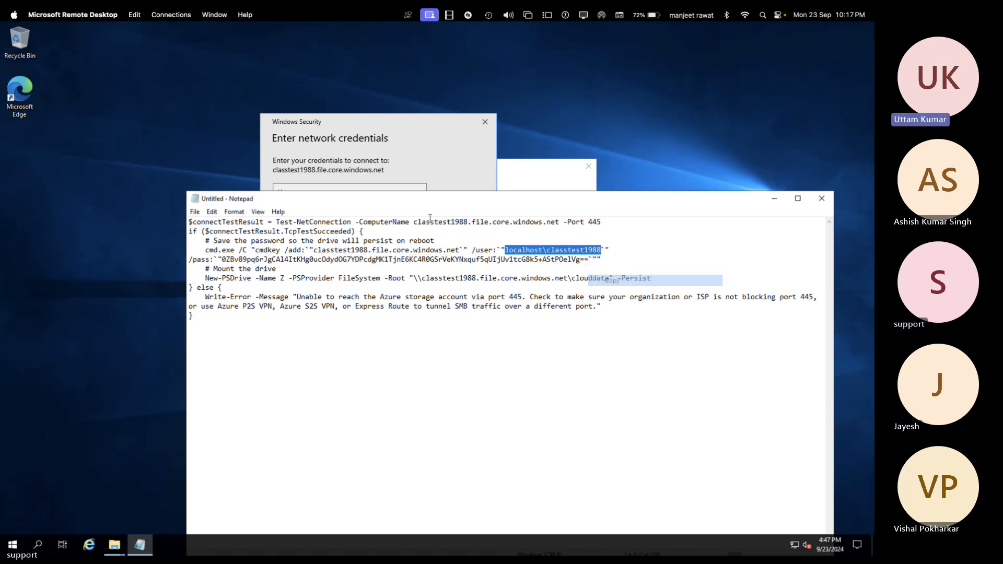
left_click(371, 189)
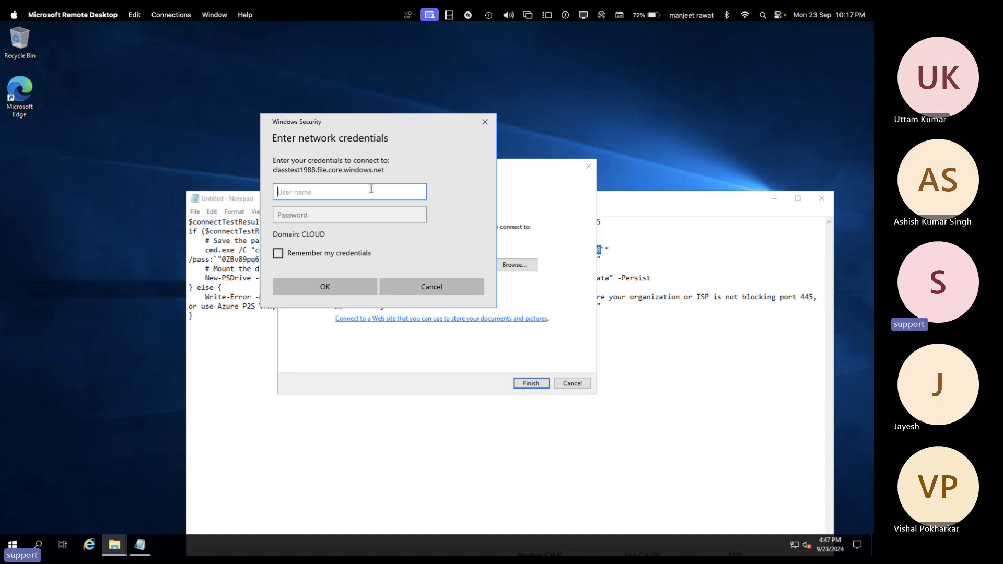
key("ctrl+v")
left_click(366, 216)
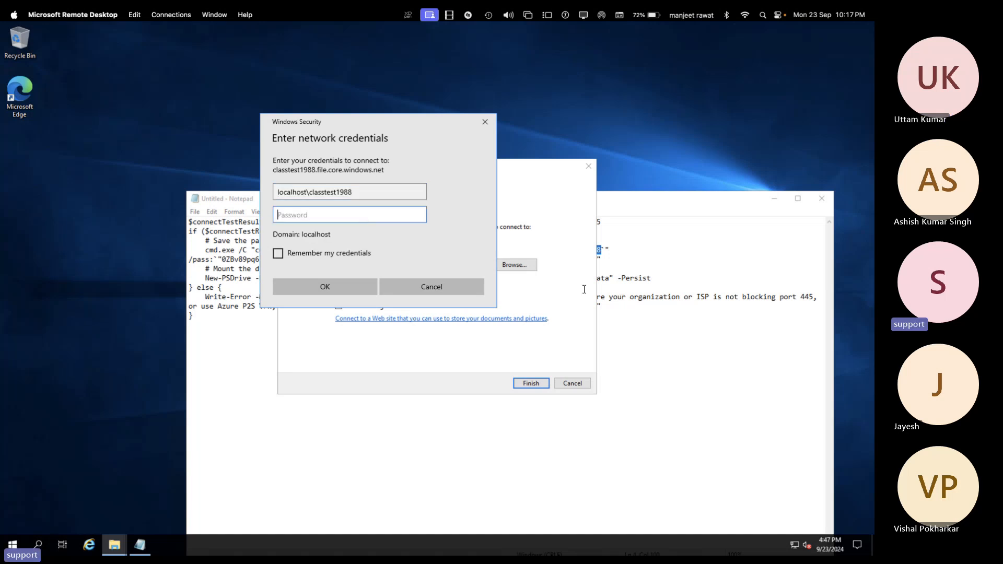
Step: Copy the access key from the /pass value and paste it as the password
left_click(664, 262)
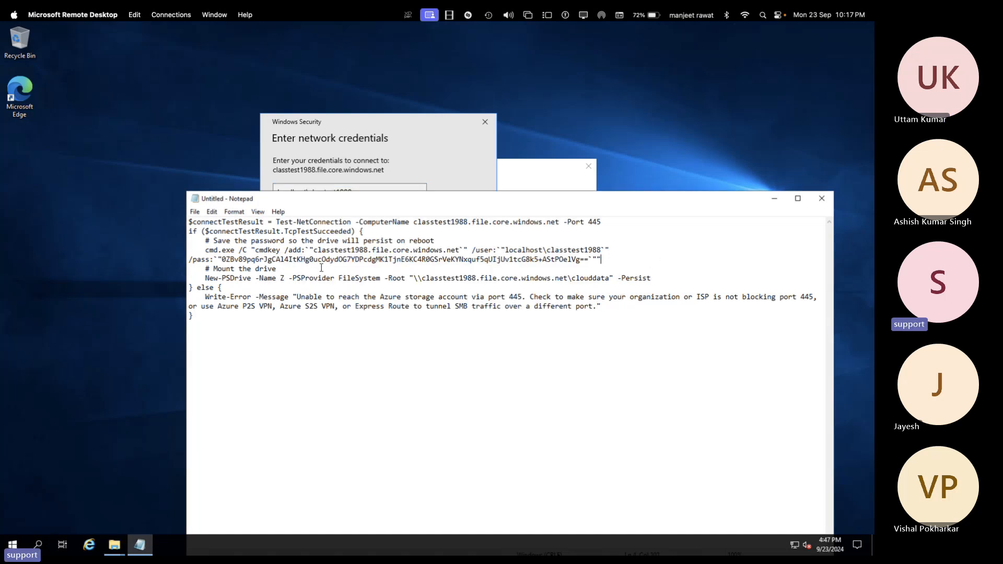
left_click_drag(222, 260, 583, 261)
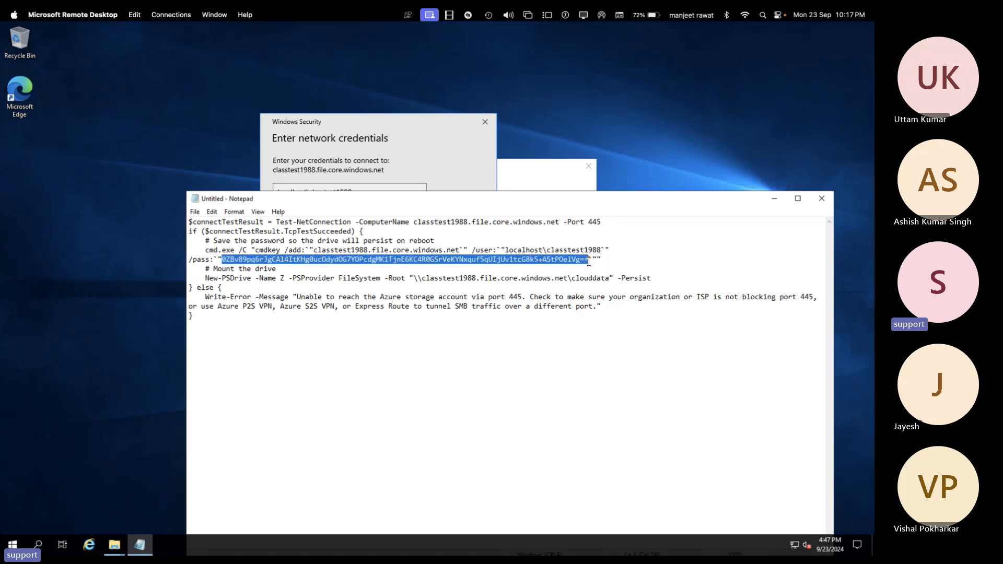
right_click(581, 260)
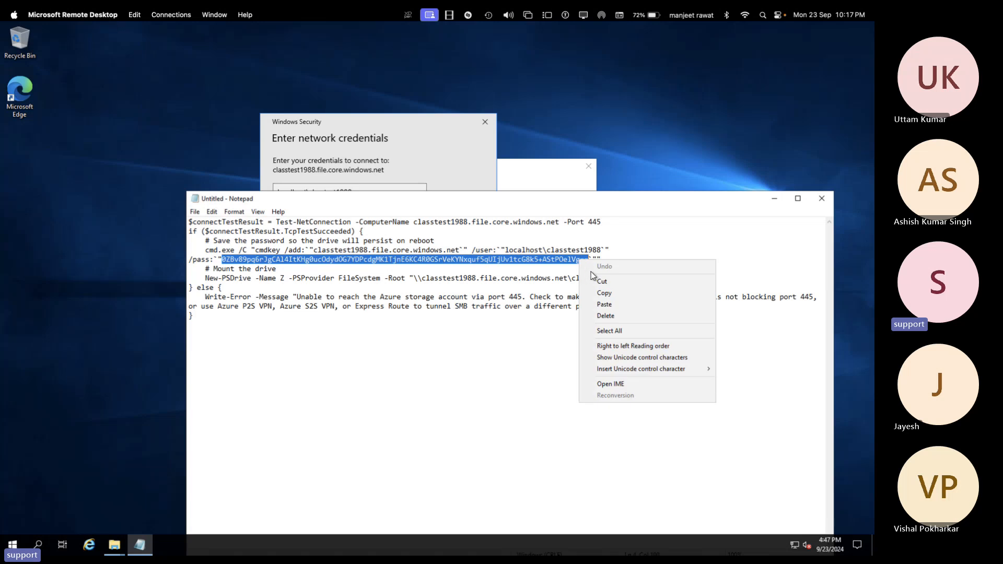
left_click(605, 293)
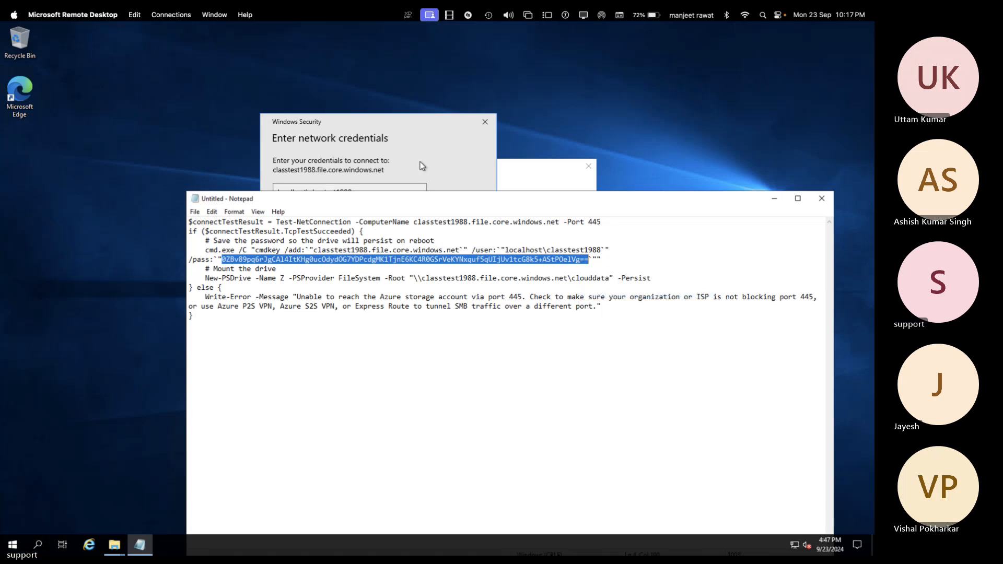
left_click(392, 180)
left_click(358, 214)
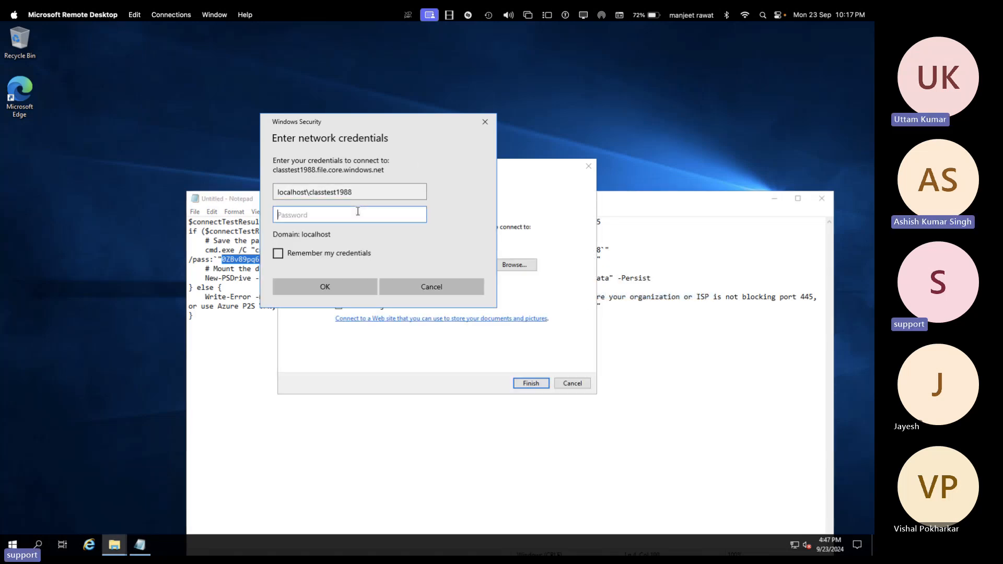
key("ctrl+v")
Step: Submit the credentials to map clouddata as M: and minimize the script window
left_click(336, 287)
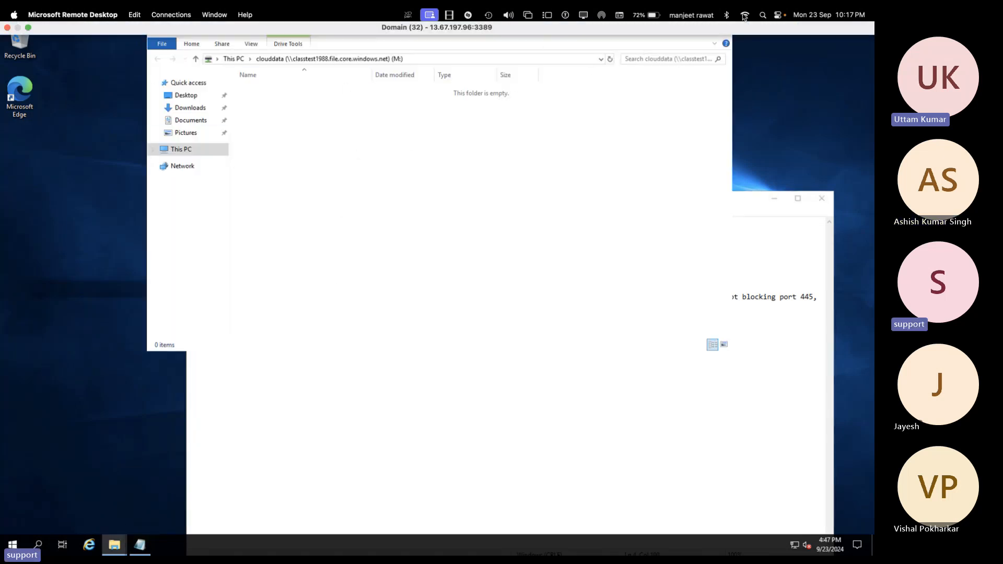
left_click(720, 30)
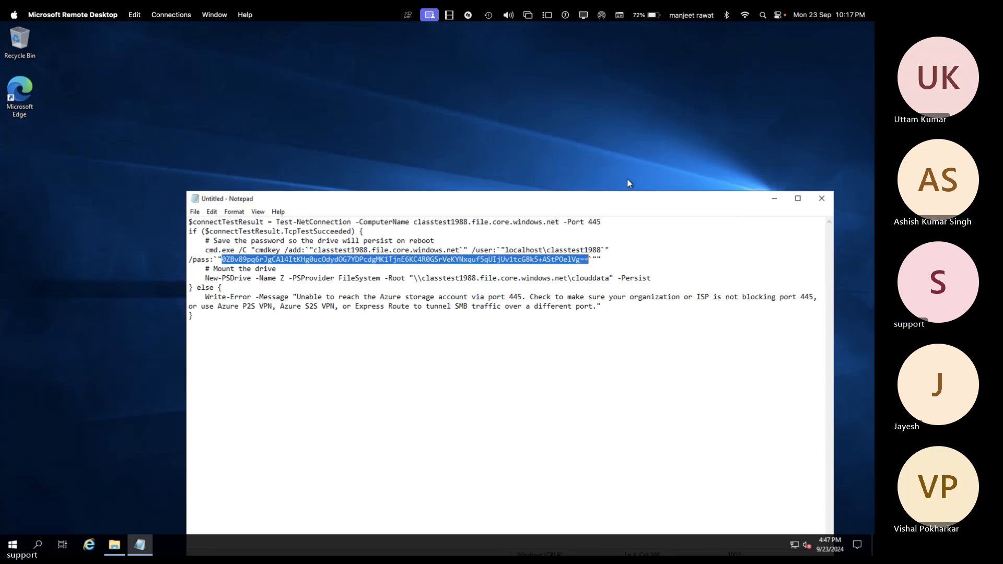
left_click_drag(618, 200, 576, 115)
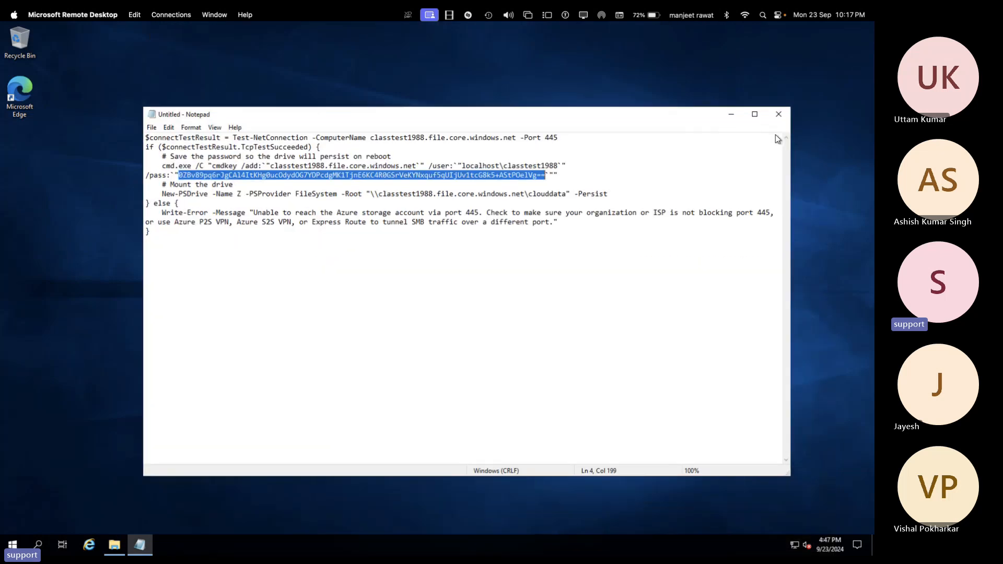
left_click(731, 113)
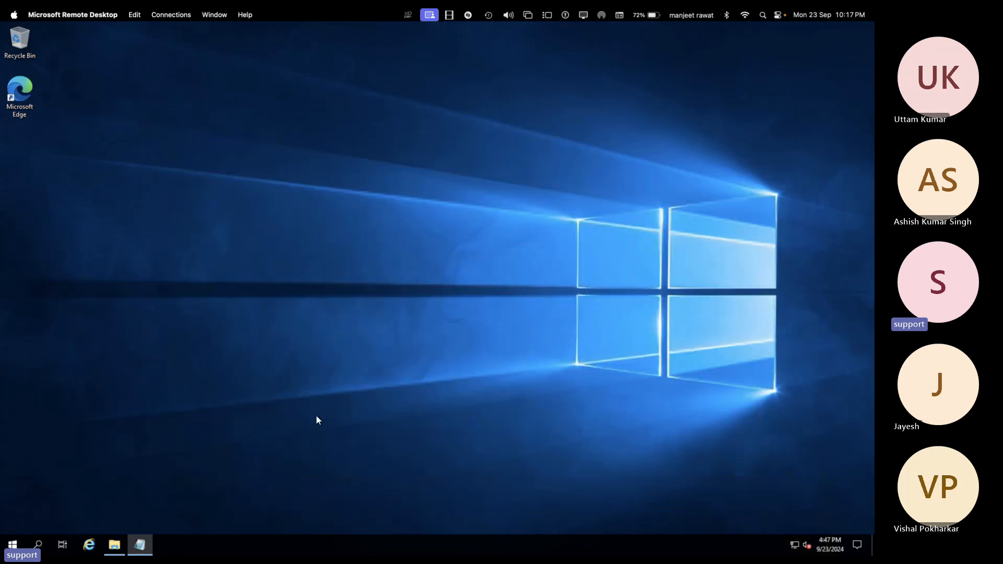
Step: Create a 'windows data' folder on the clouddata M: drive and return to the Mac
left_click(114, 545)
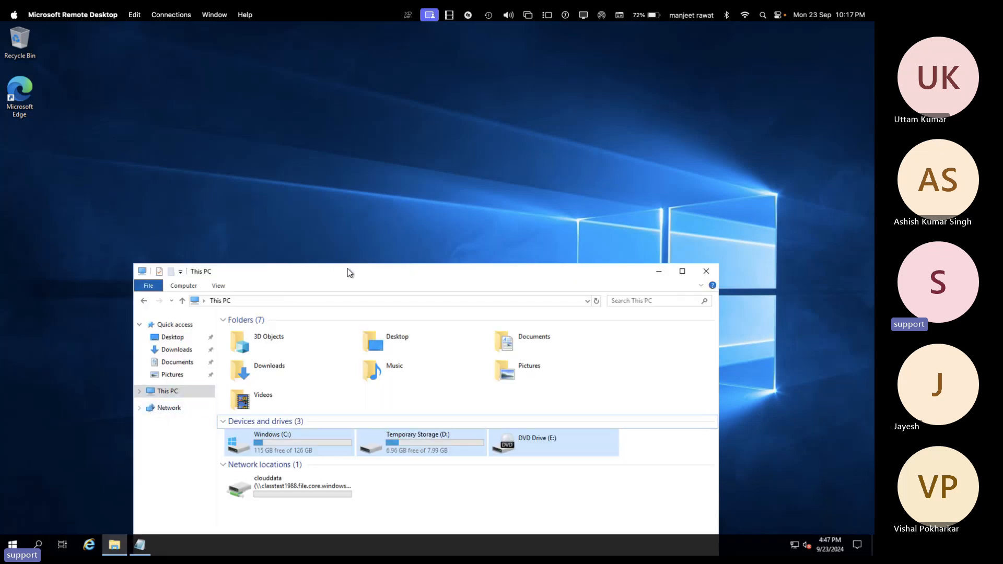
double_click(347, 269)
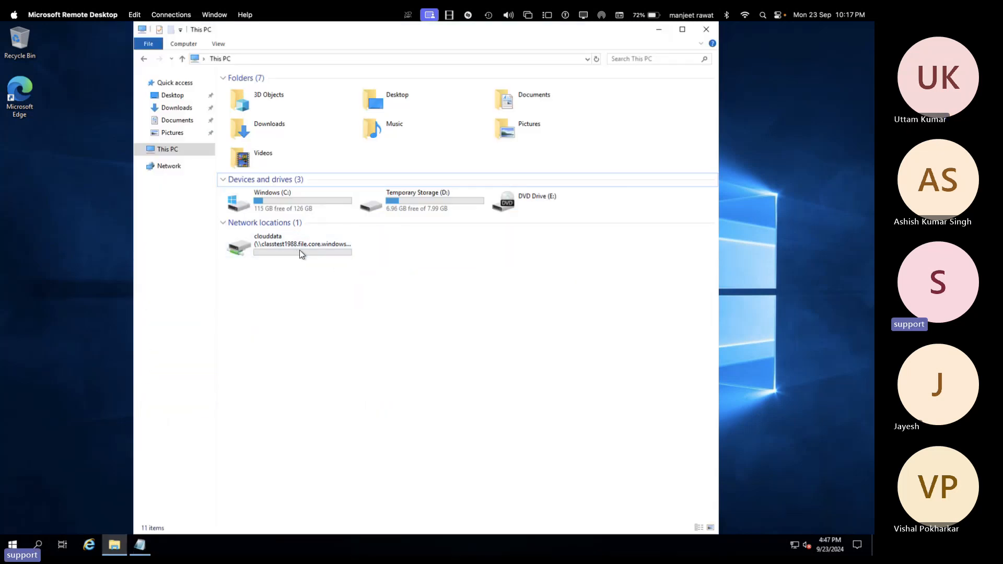
double_click(281, 249)
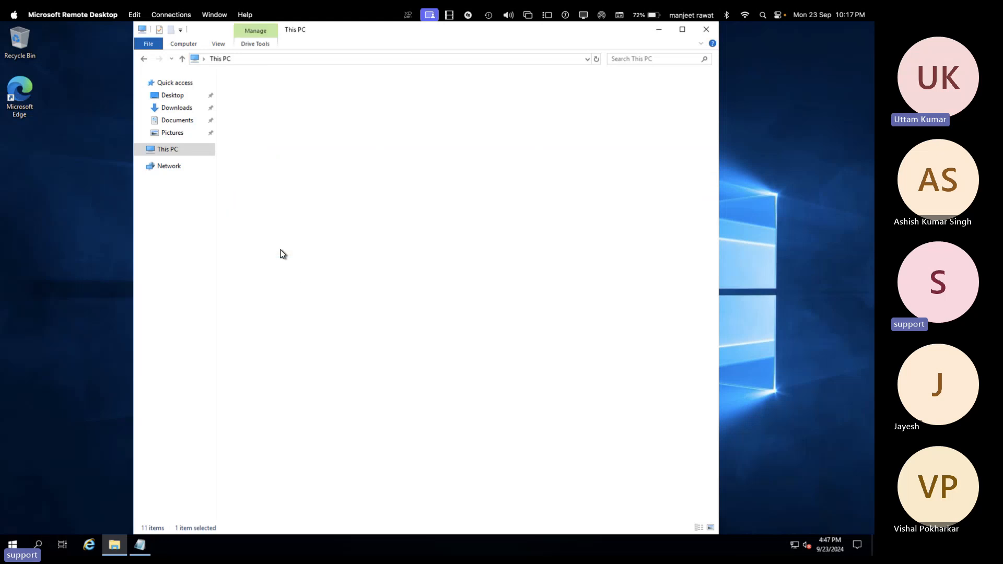
left_click(171, 30)
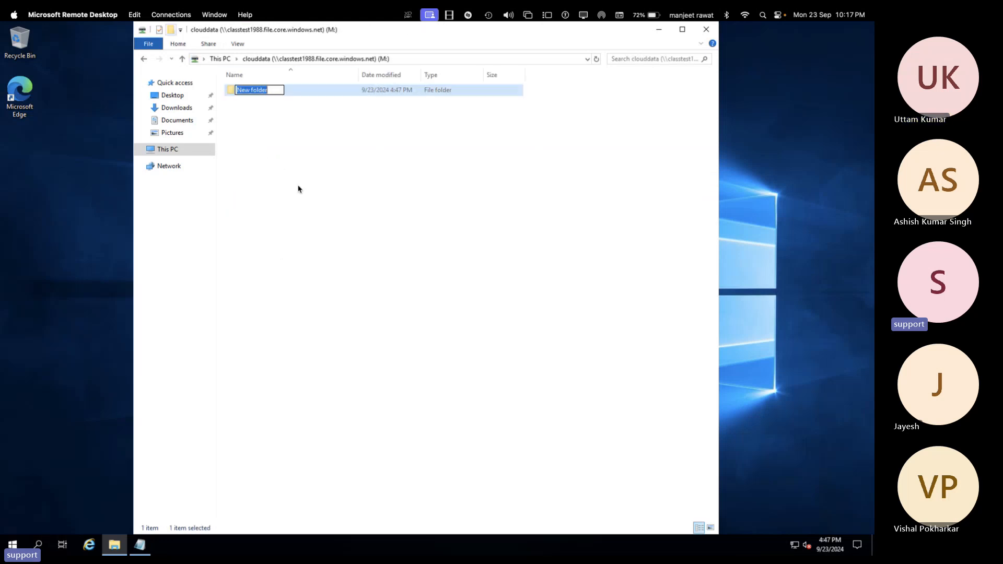
type("windows data")
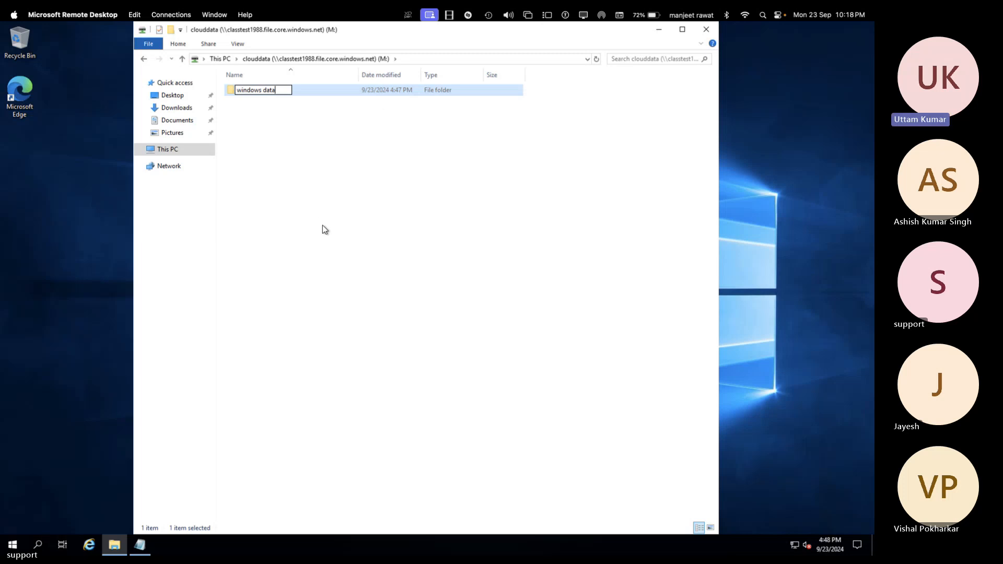
left_click(322, 225)
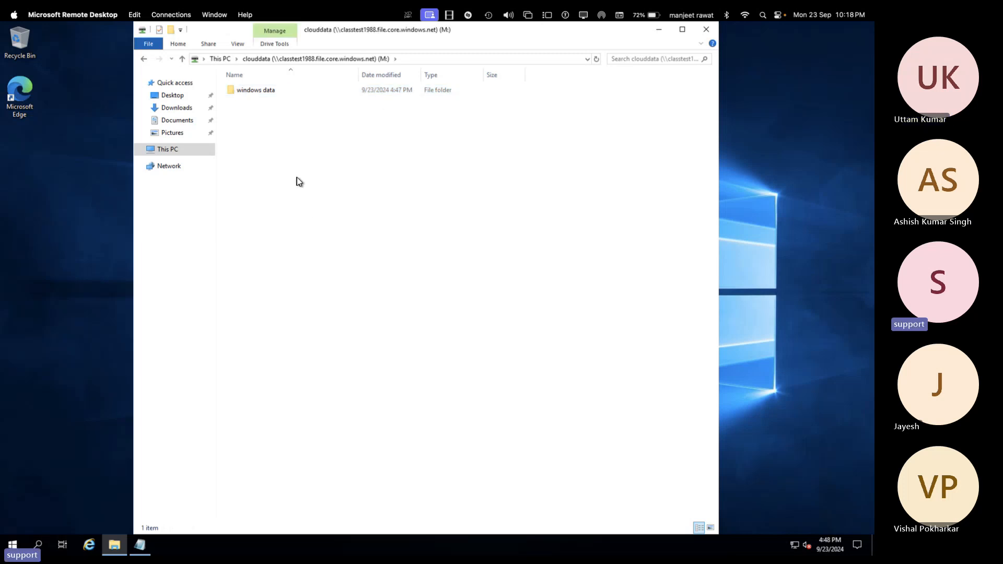
key("ctrl+Left")
Step: Bring Finder forward and inspect the still-connecting classtest1988 share location
key("ctrl+Right")
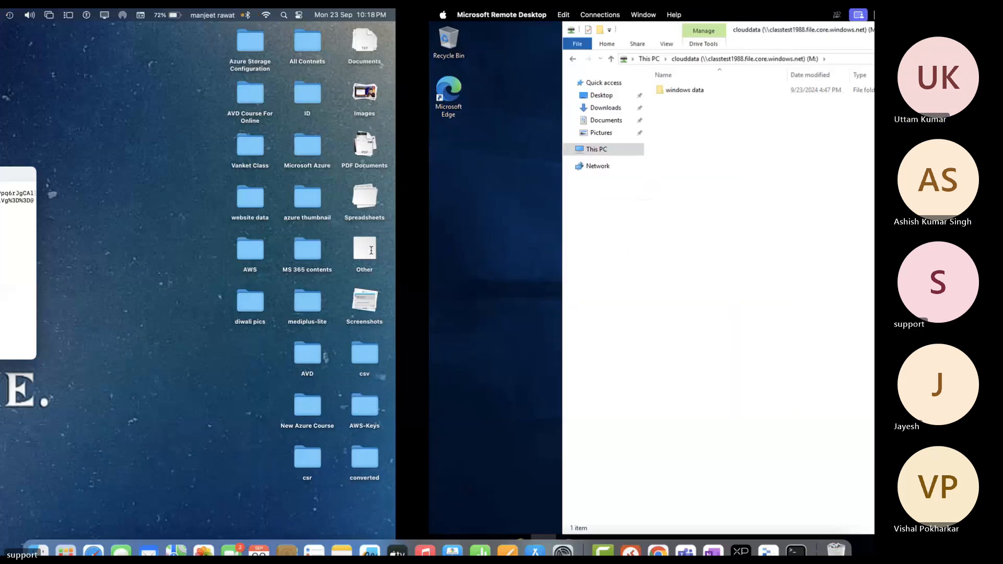
key("ctrl+Left")
left_click(68, 295)
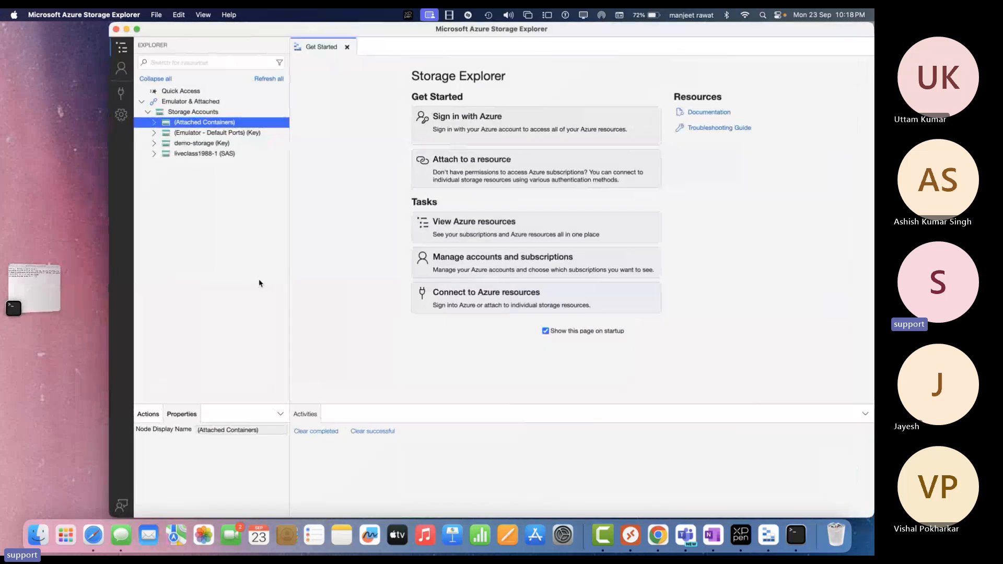
key("ctrl+Right")
key("ctrl+Left")
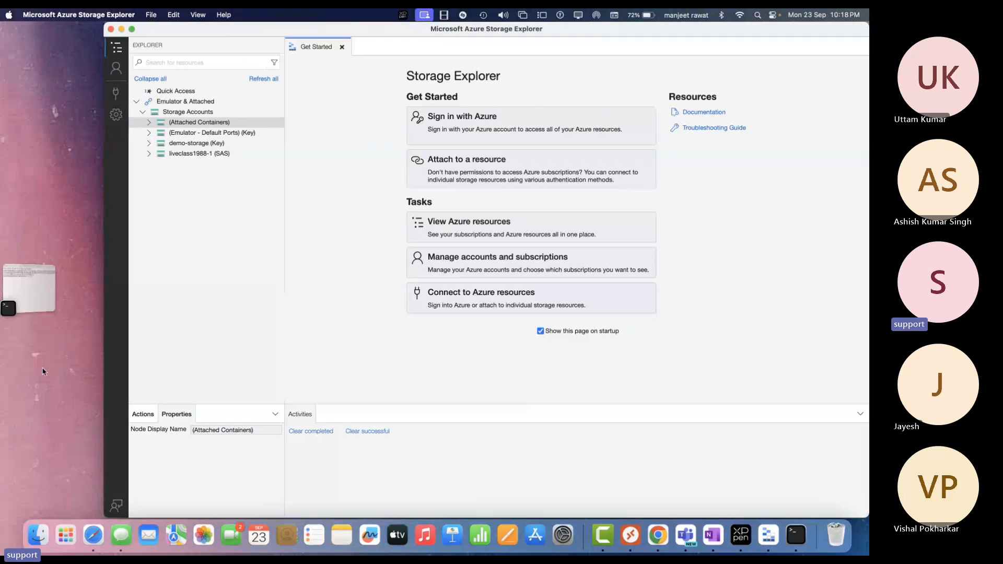
left_click(40, 536)
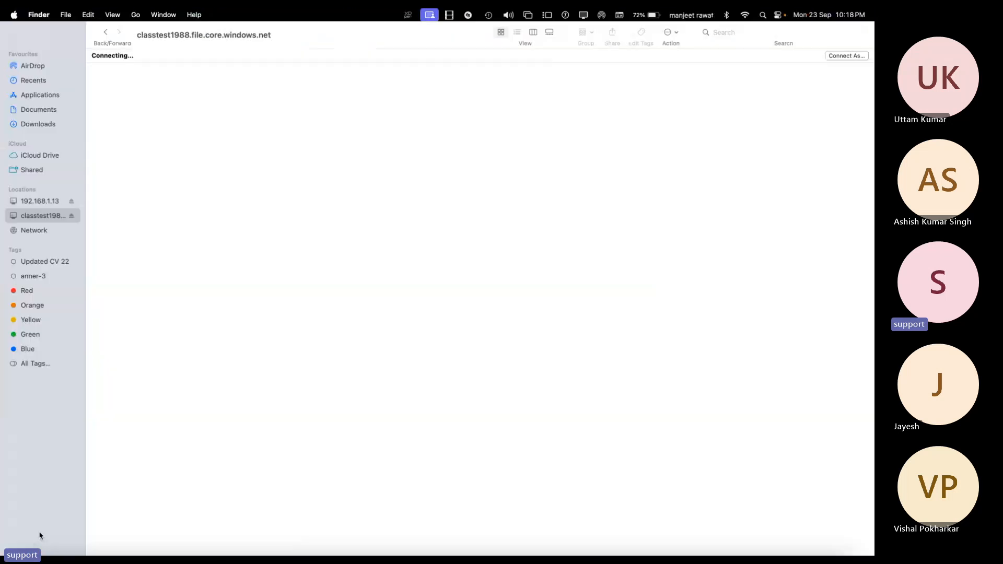
left_click(42, 201)
left_click(46, 215)
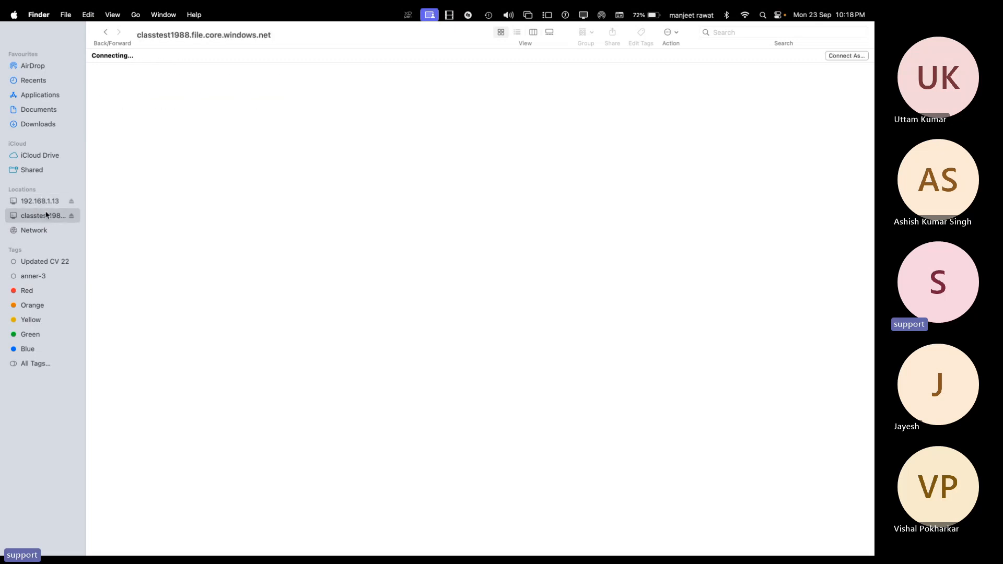
right_click(151, 214)
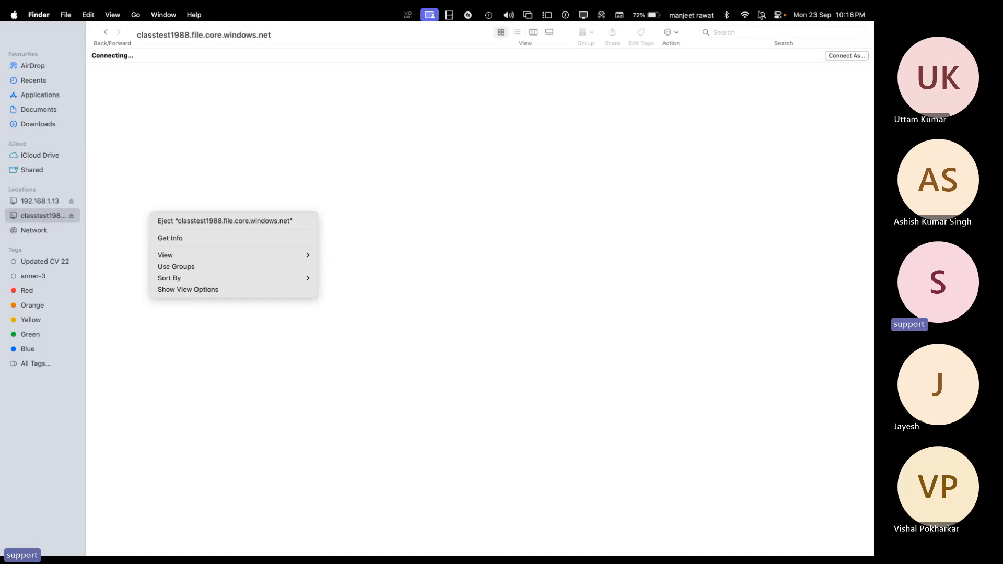
key("ctrl+Left")
key("ctrl+Right")
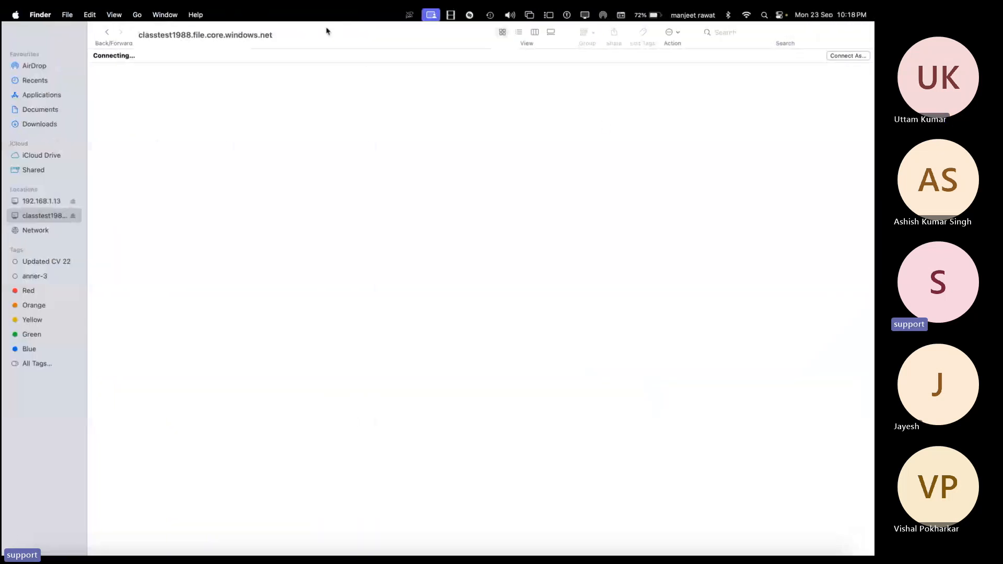
Step: Exit full screen and try dragging the ID folder into the share, dismissing the authentication warning
left_click(34, 34)
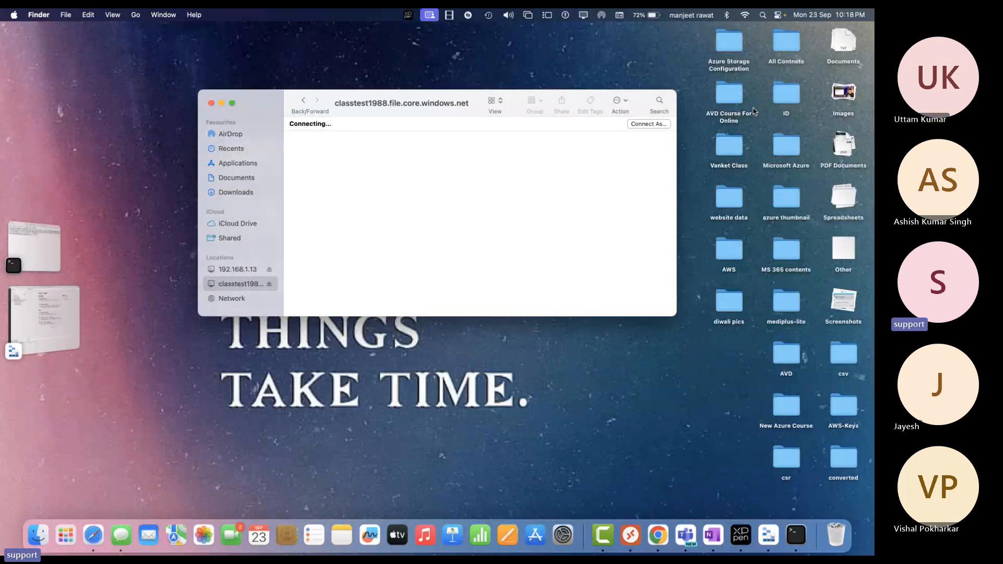
left_click(790, 98)
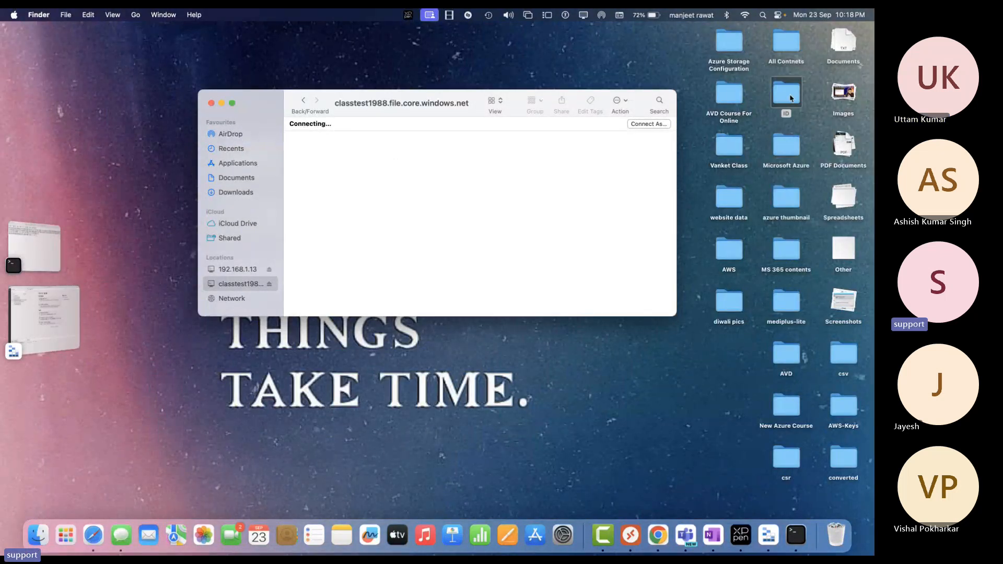
left_click_drag(791, 97, 418, 188)
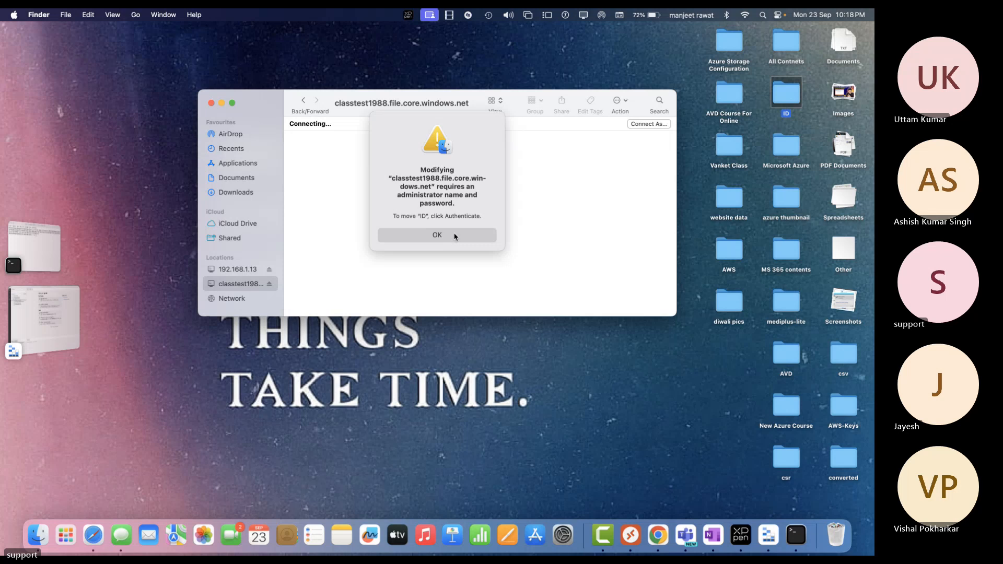
left_click(456, 237)
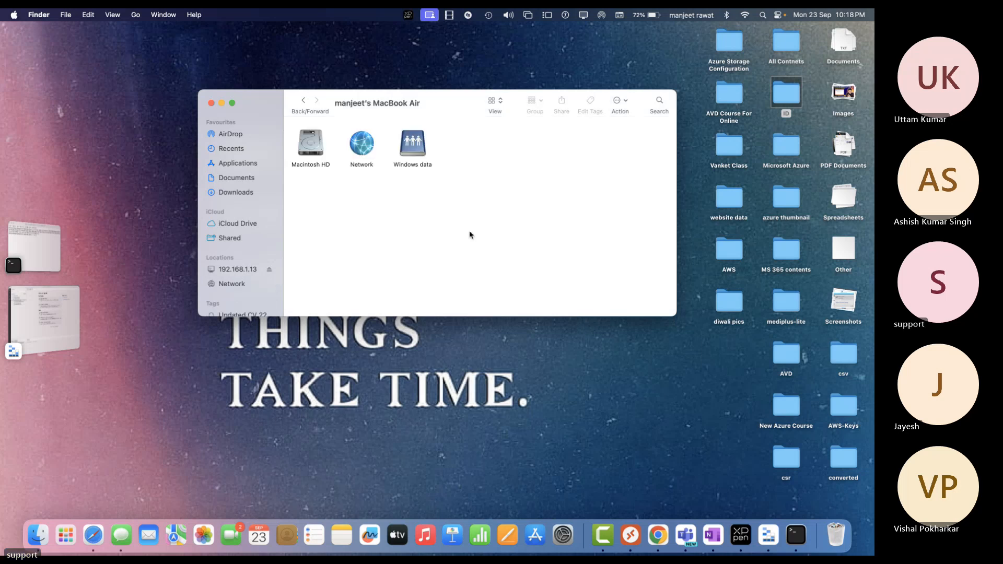
Step: Open the Windows data share, then return to the Mac volumes list
double_click(416, 147)
left_click(303, 101)
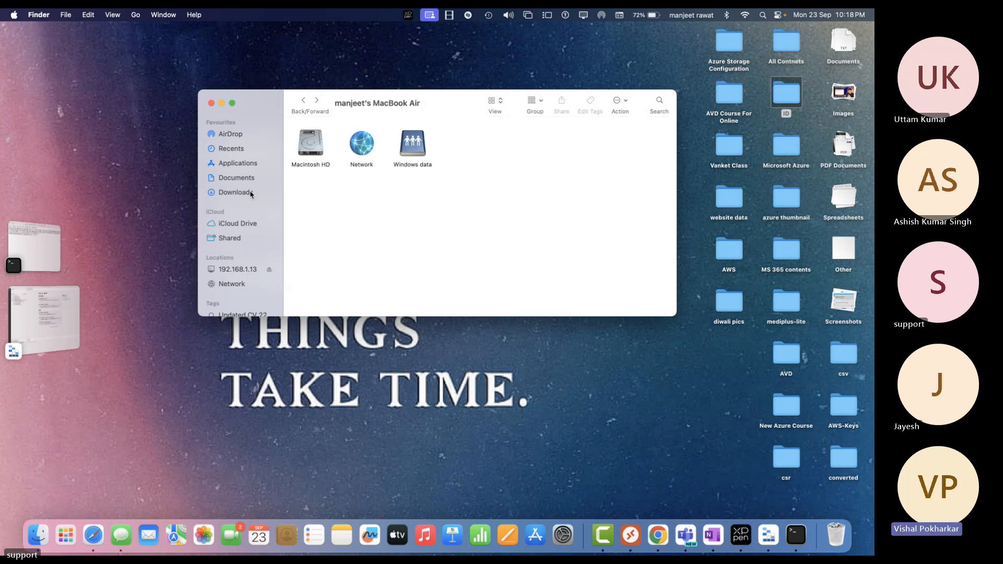
left_click(41, 319)
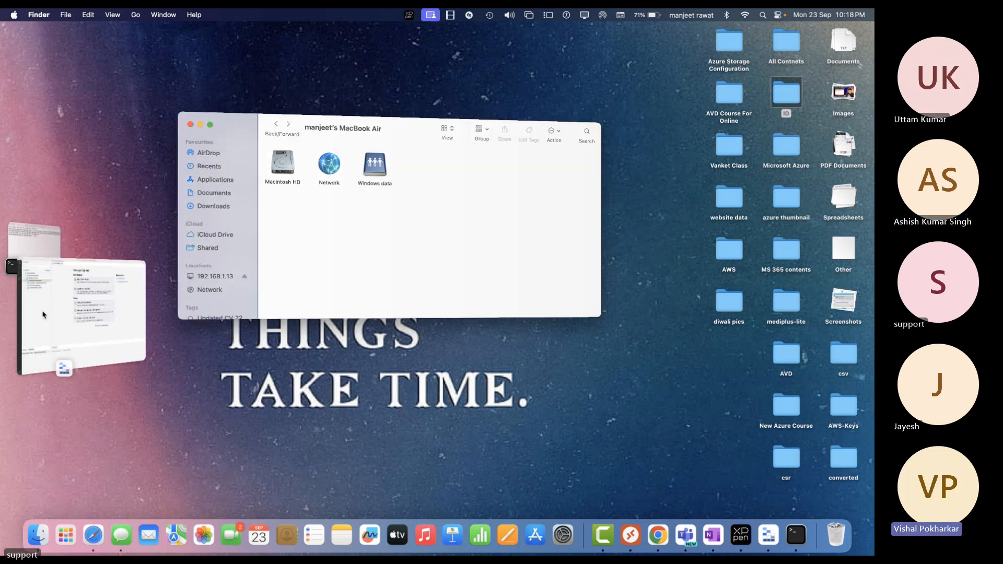
Step: Re-run the open smb:// command for clouddata in Terminal to remount the share in Finder
left_click(21, 285)
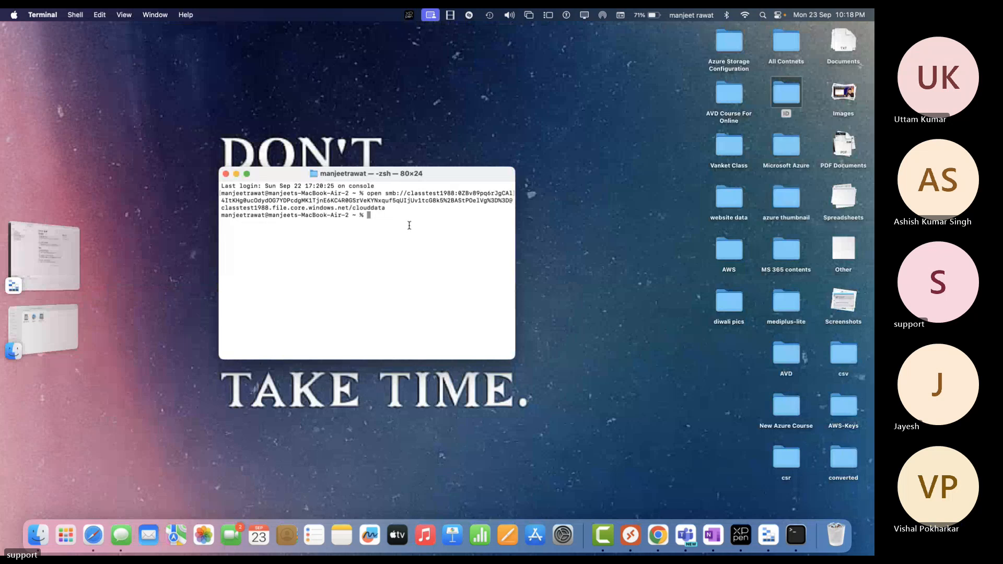
key("Return")
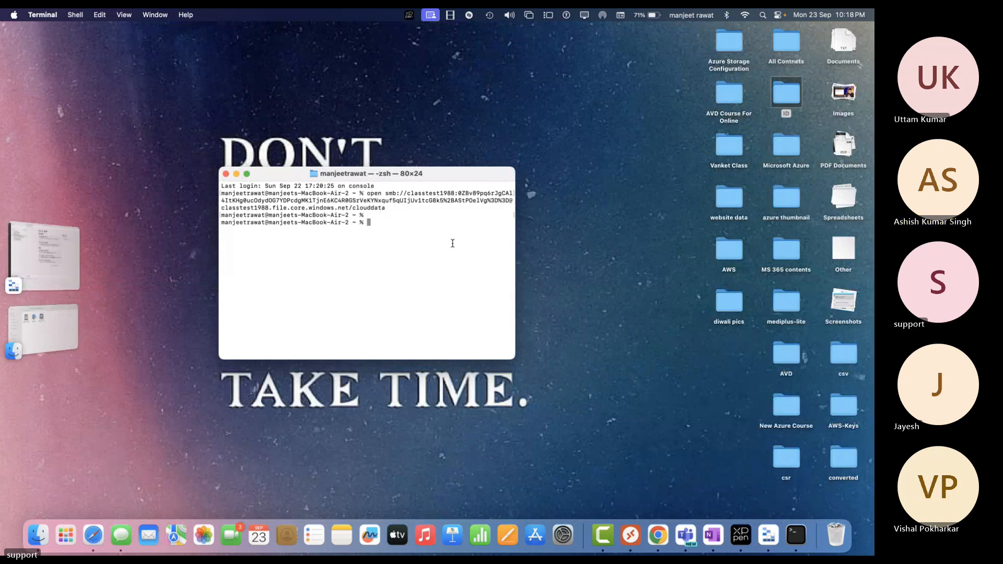
right_click(379, 267)
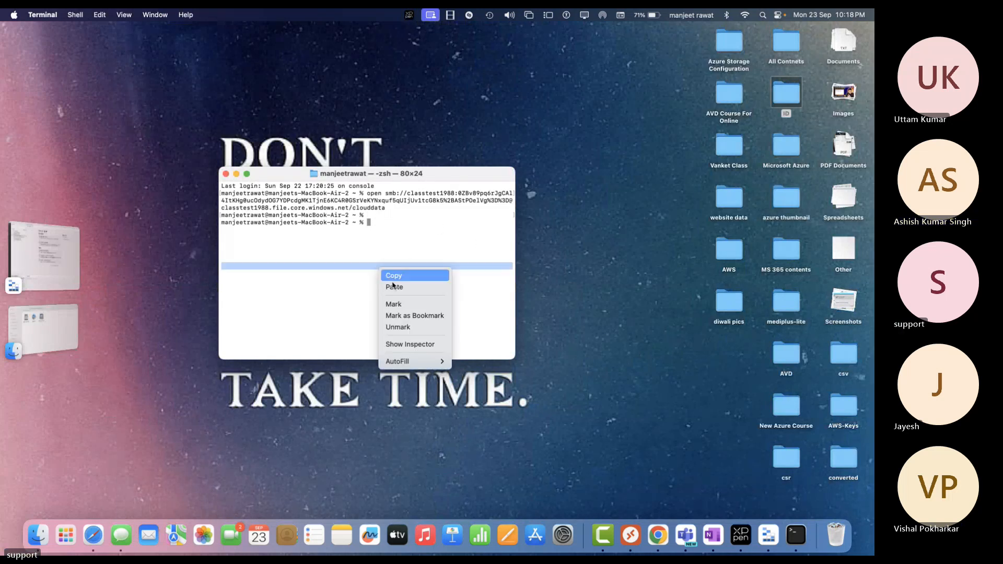
left_click(402, 240)
key("super+v")
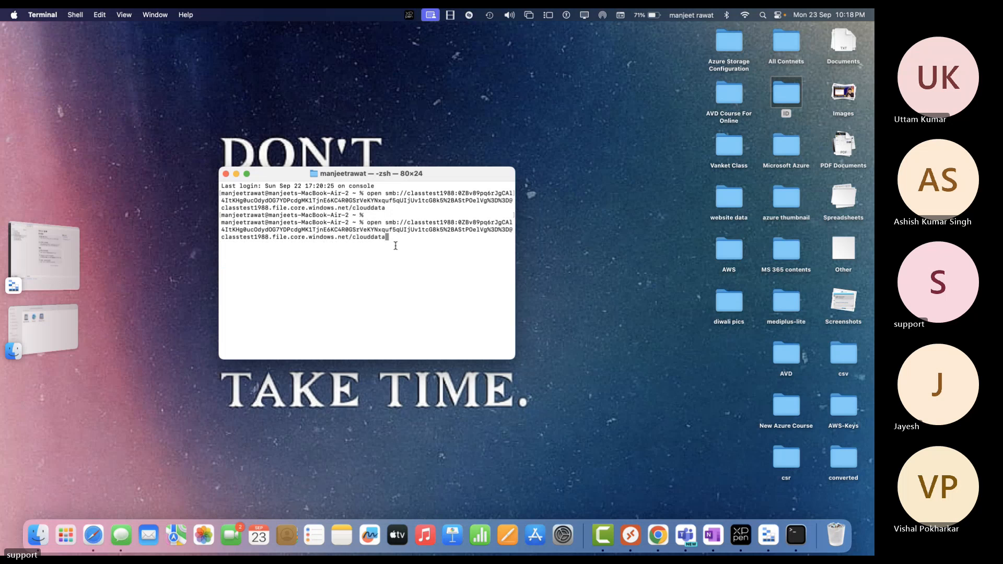
key("Return")
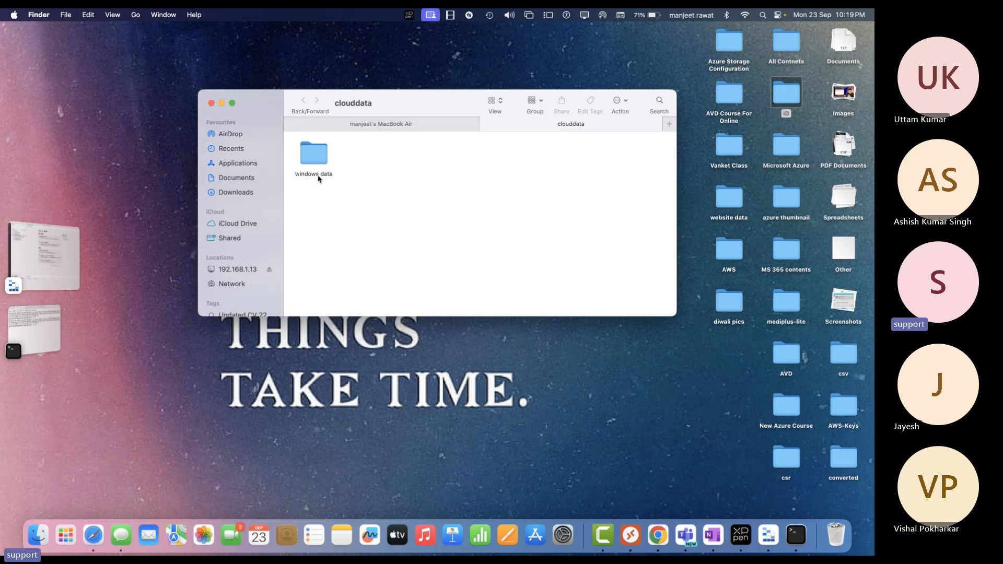
key("ctrl+Right")
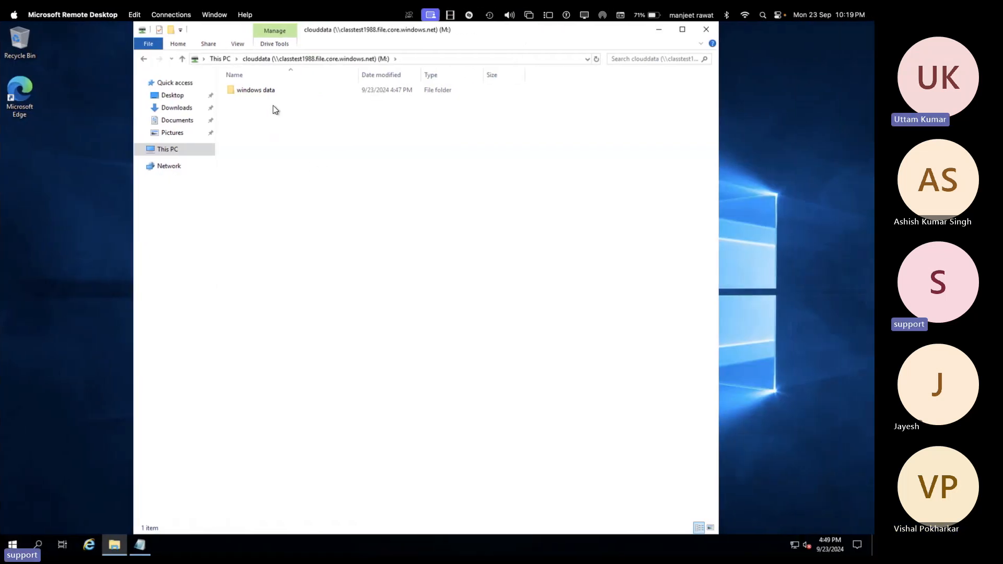
Step: Create a new folder named 'MAC data' in clouddata on the Windows VM
right_click(266, 157)
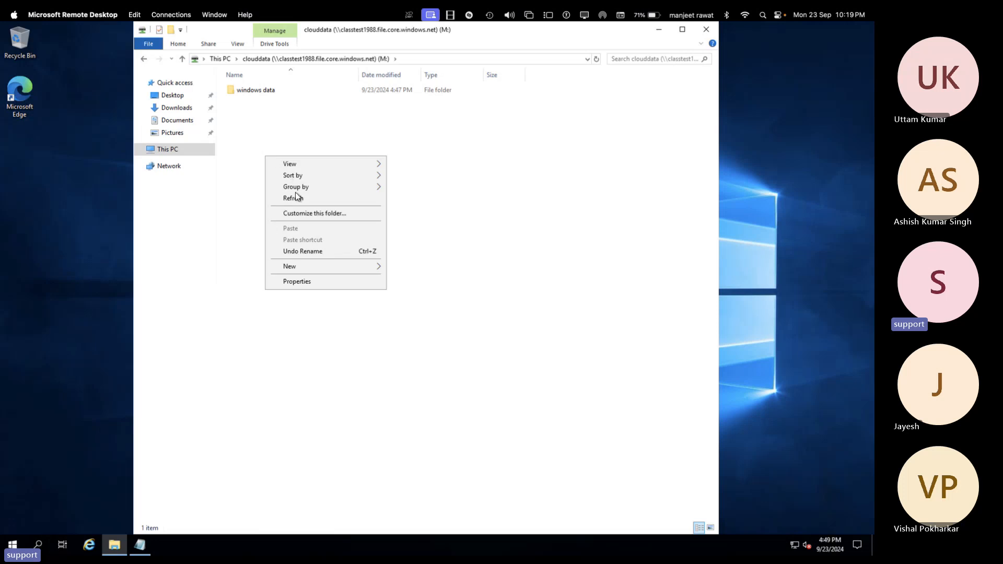
mouse_move(348, 269)
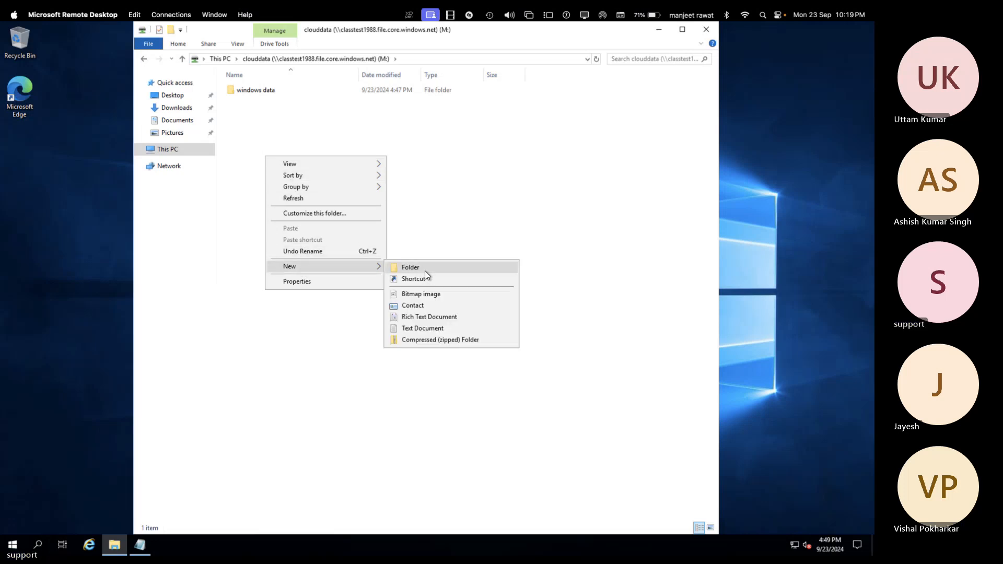
left_click(427, 269)
type("MAC data")
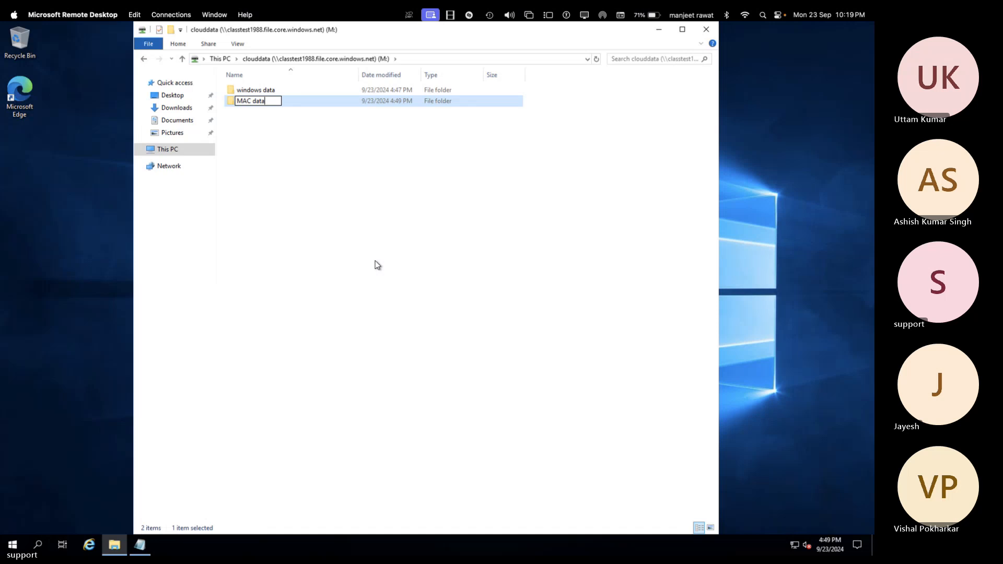
Step: Open the new MAC data folder from the Mac's clouddata Finder window
key("ctrl+Left")
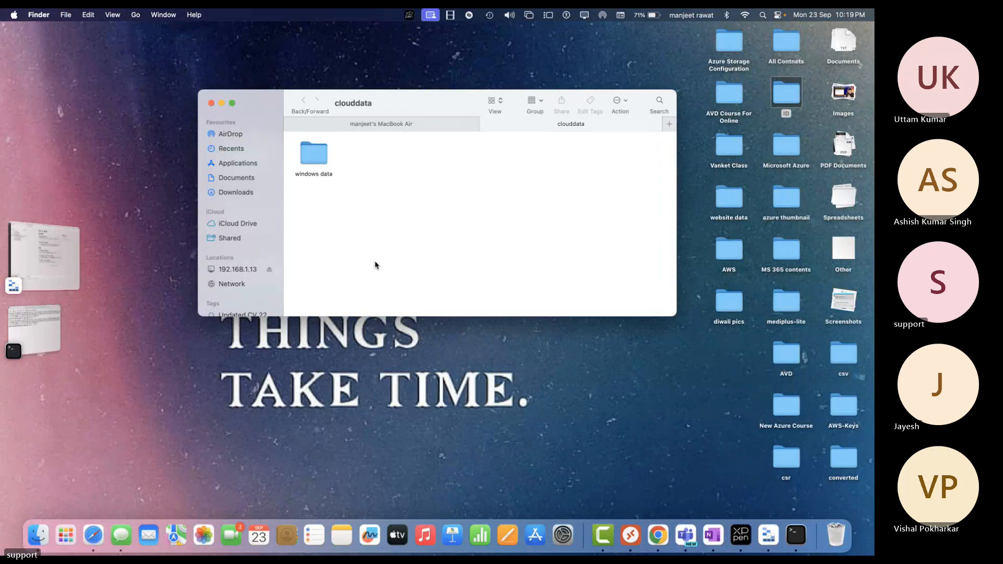
key("ctrl+Right")
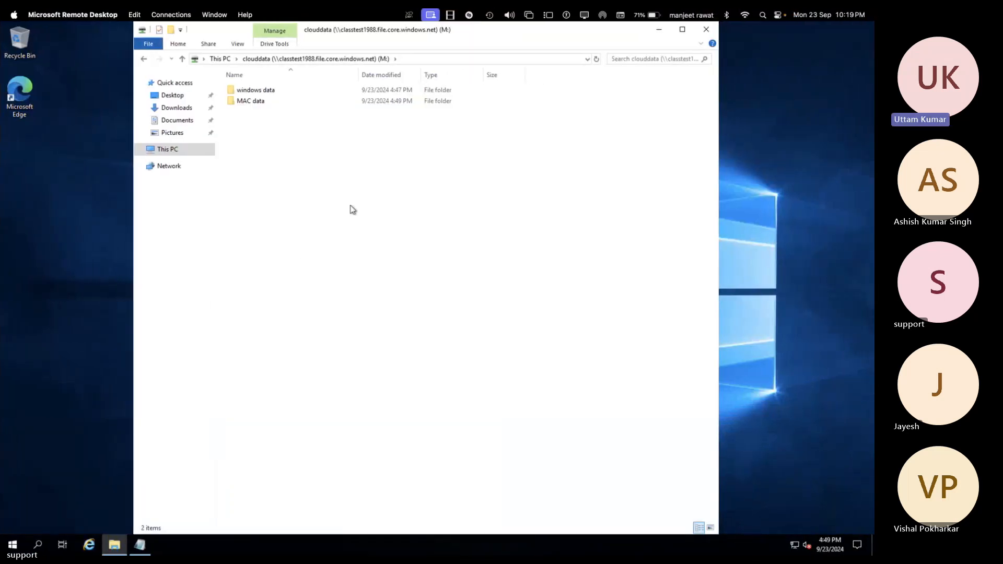
key("ctrl+Left")
right_click(399, 218)
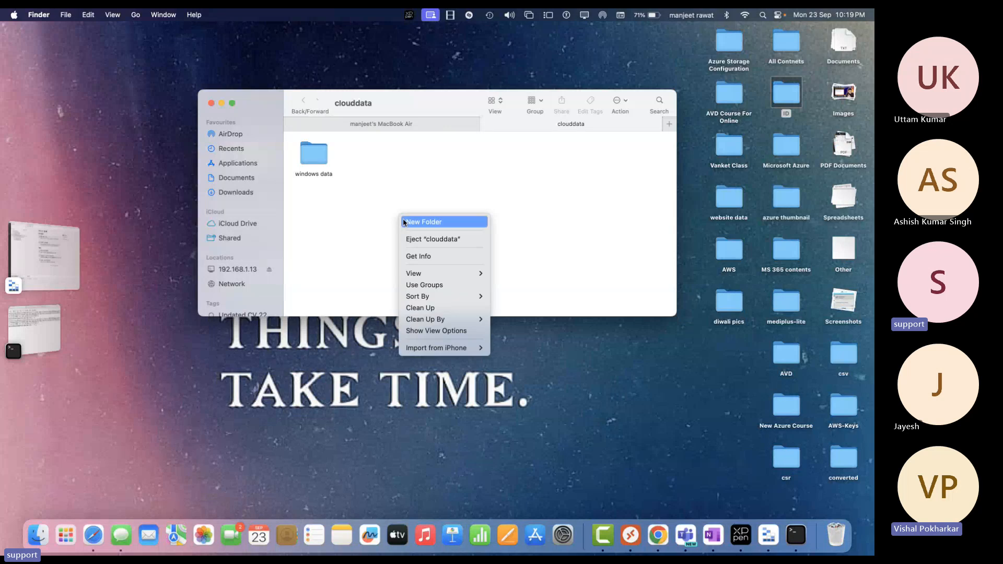
left_click(460, 186)
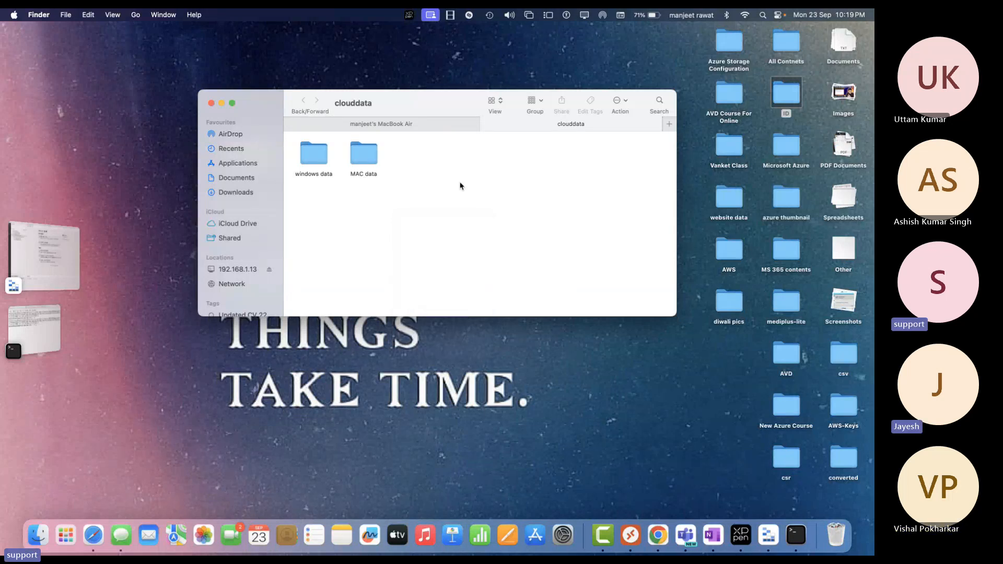
double_click(372, 156)
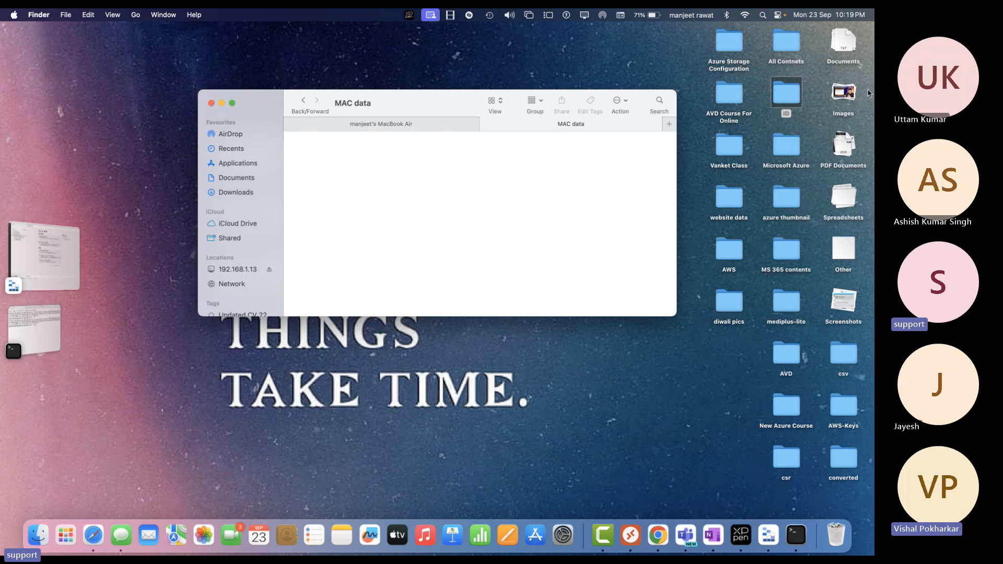
Step: Copy I-am-back-status-video.webp and the Azure desktop PNG into the MAC data folder
left_click(852, 95)
left_click(785, 97)
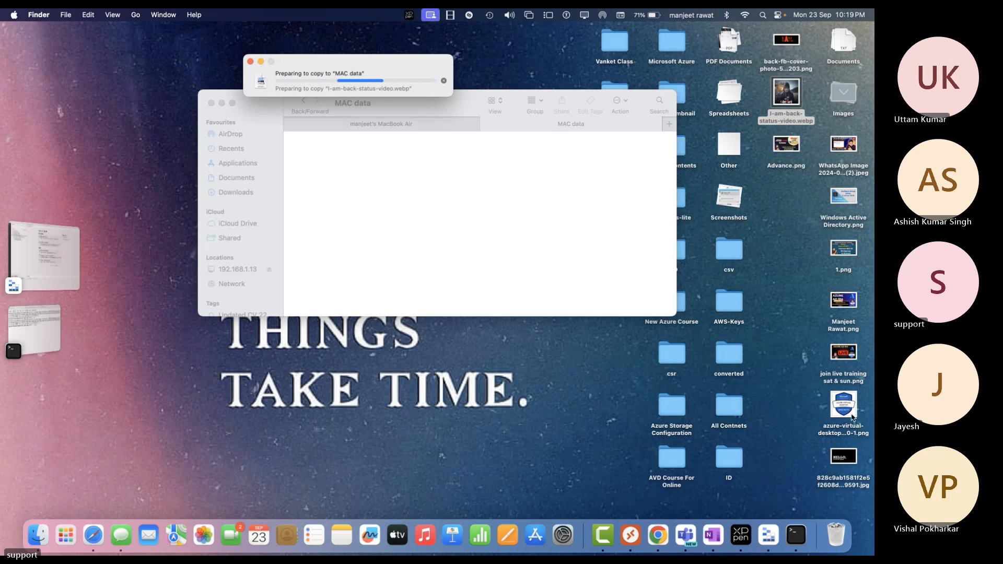
left_click_drag(843, 405, 458, 209)
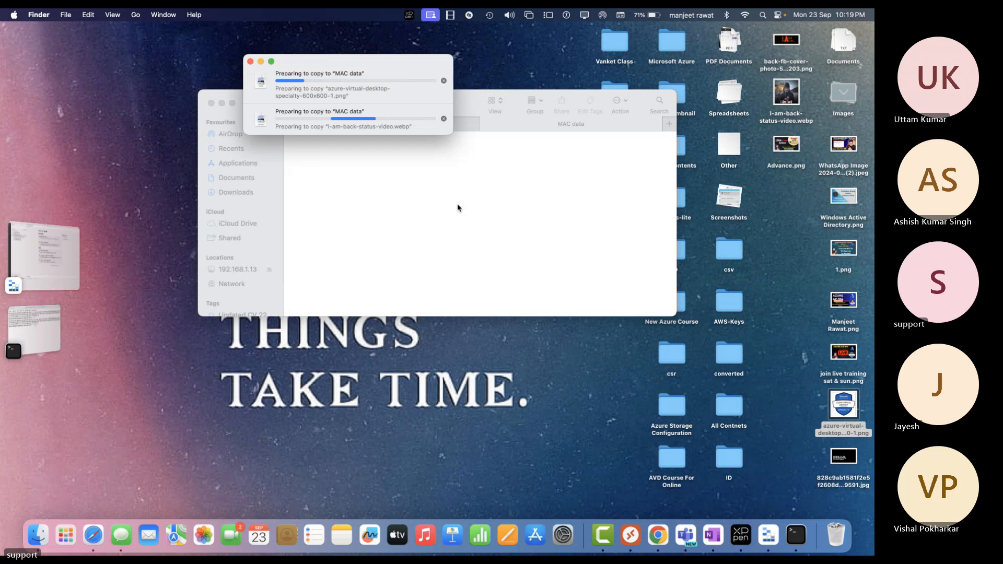
Step: Check the Mac's network connection status and bring the MAC data window back
left_click(745, 16)
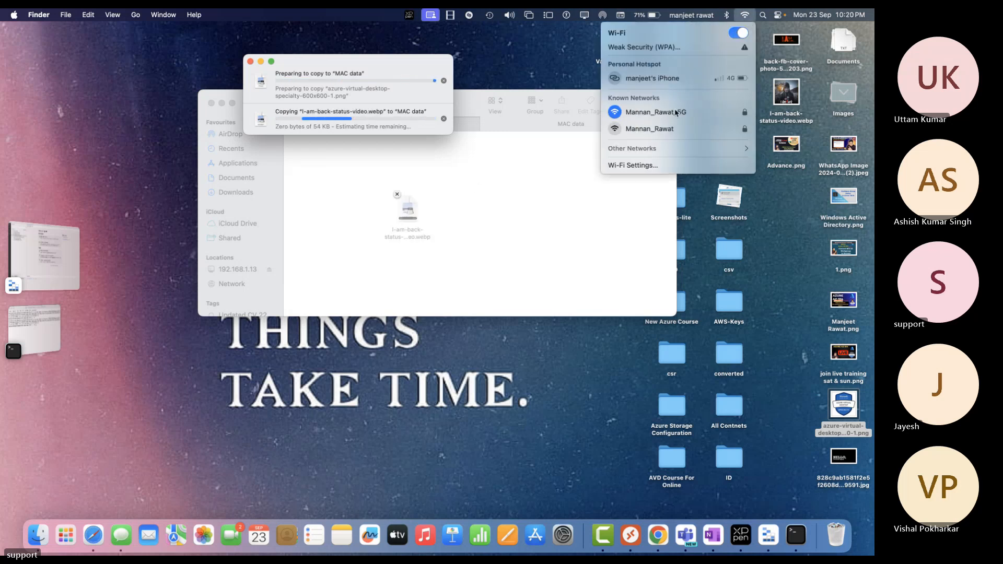
left_click(549, 365)
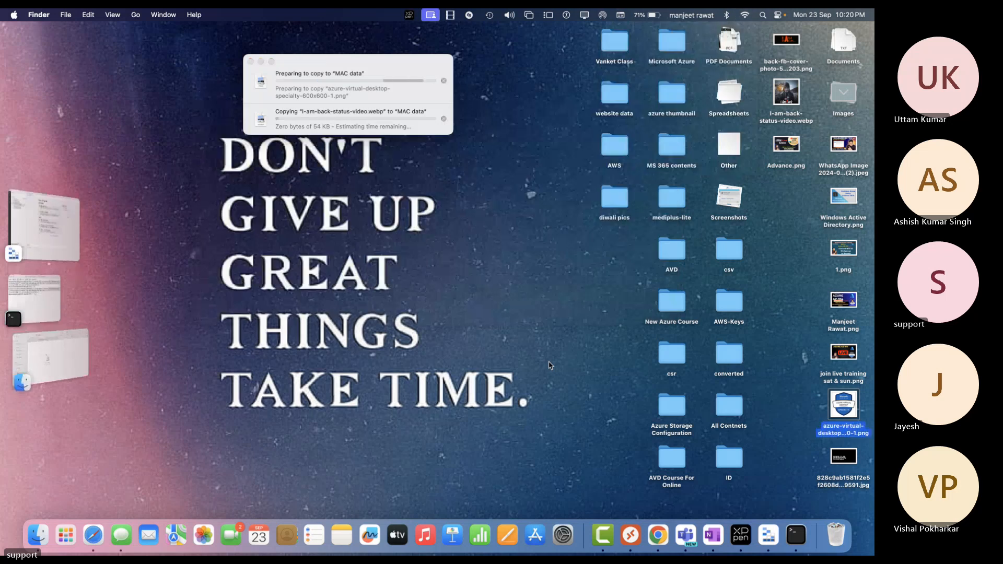
left_click(27, 359)
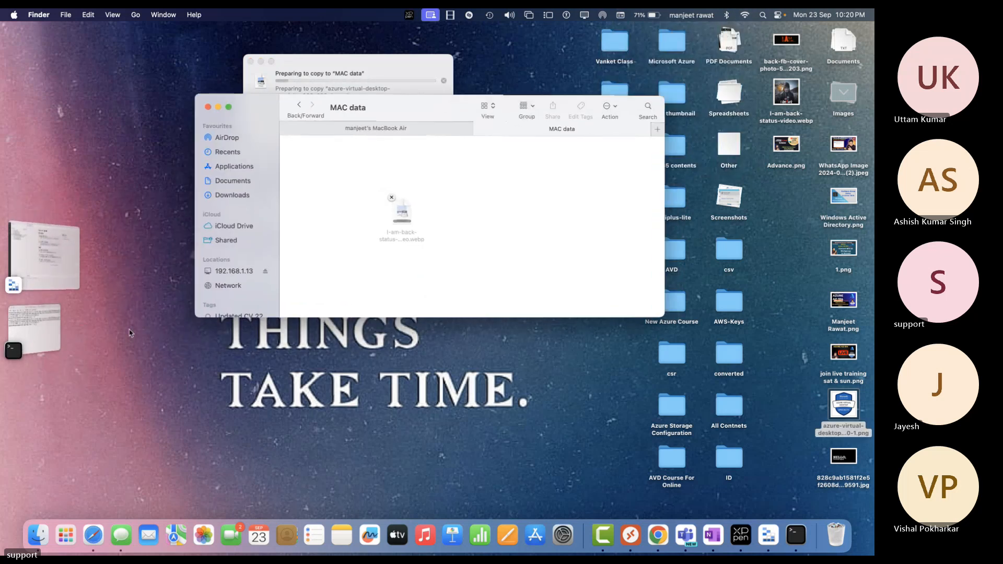
key("ctrl+Right")
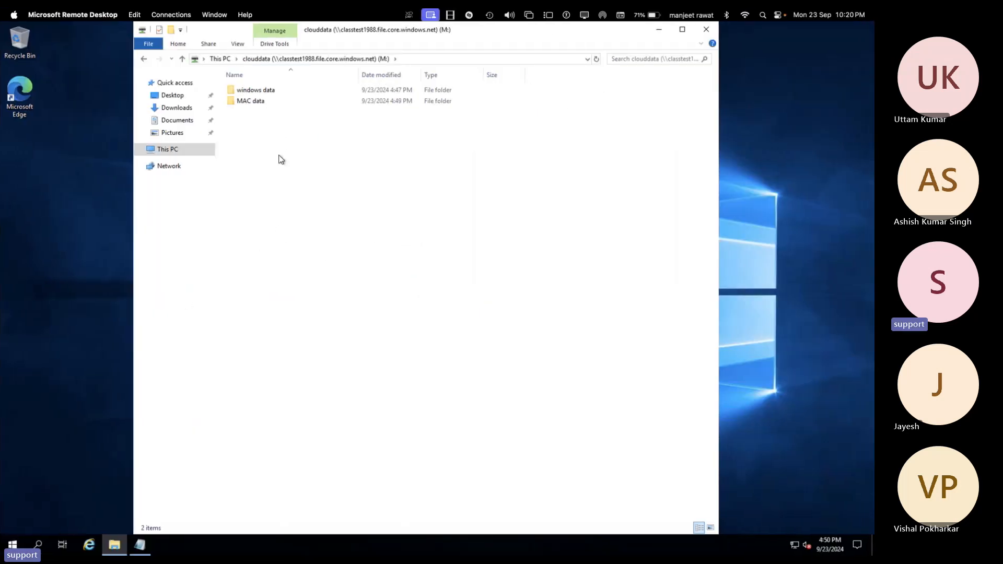
Step: Open MAC data on the VM's drive M: to confirm the two copied files
double_click(257, 101)
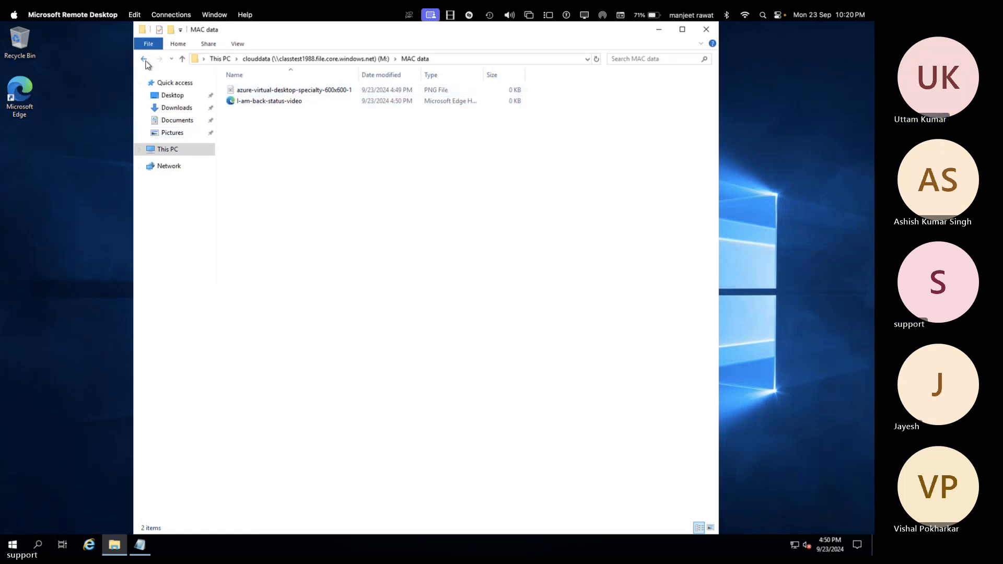
key("ctrl+Right")
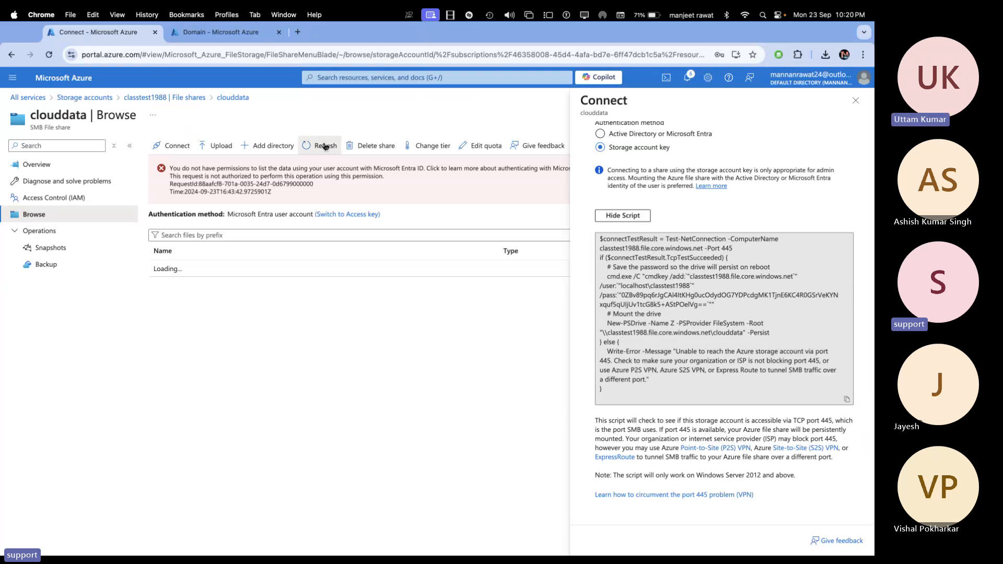
Step: Close the Connect panel, reopen clouddata's Browse page from File shares, and refresh it
left_click(324, 147)
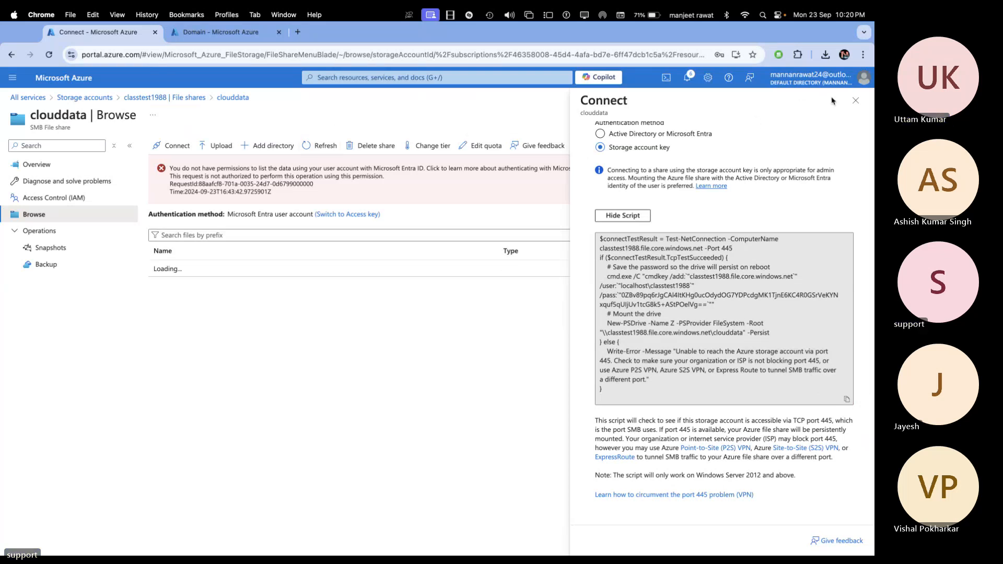
left_click(855, 100)
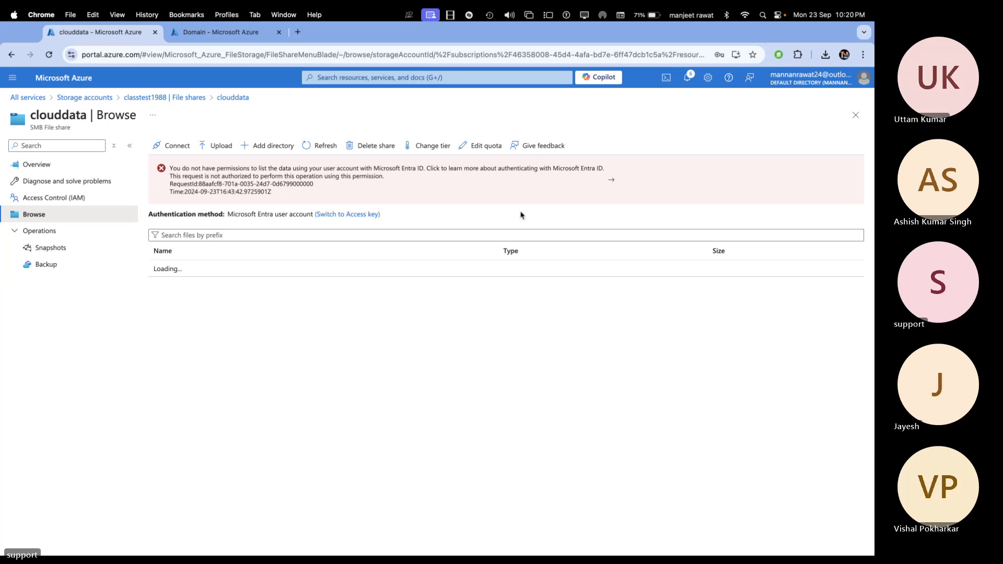
left_click(189, 99)
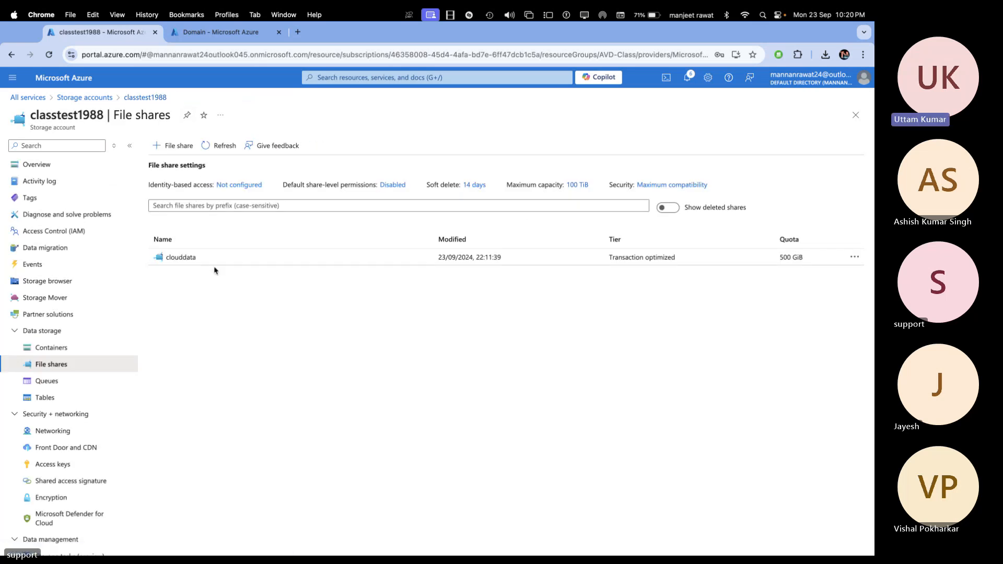
left_click(191, 258)
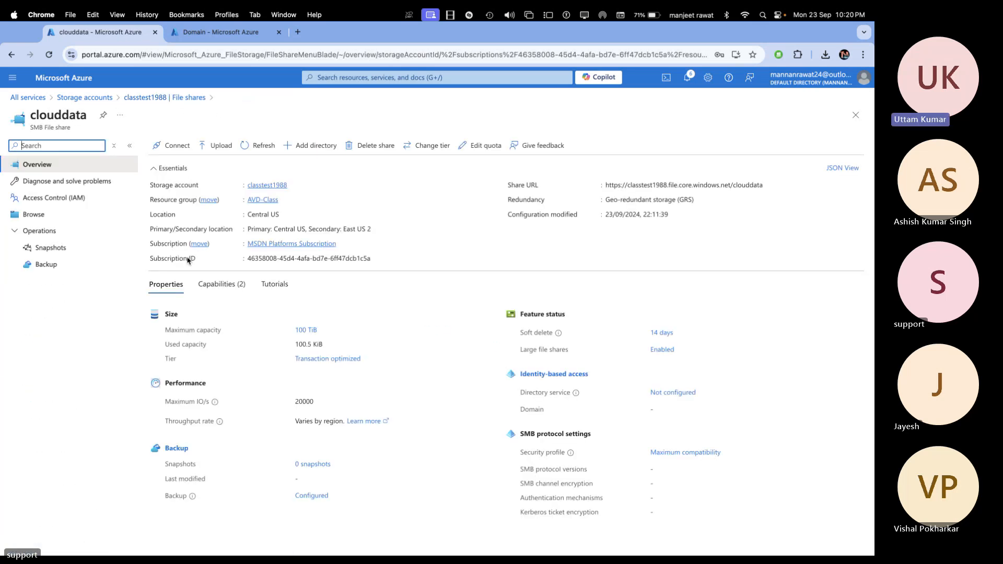
left_click(34, 215)
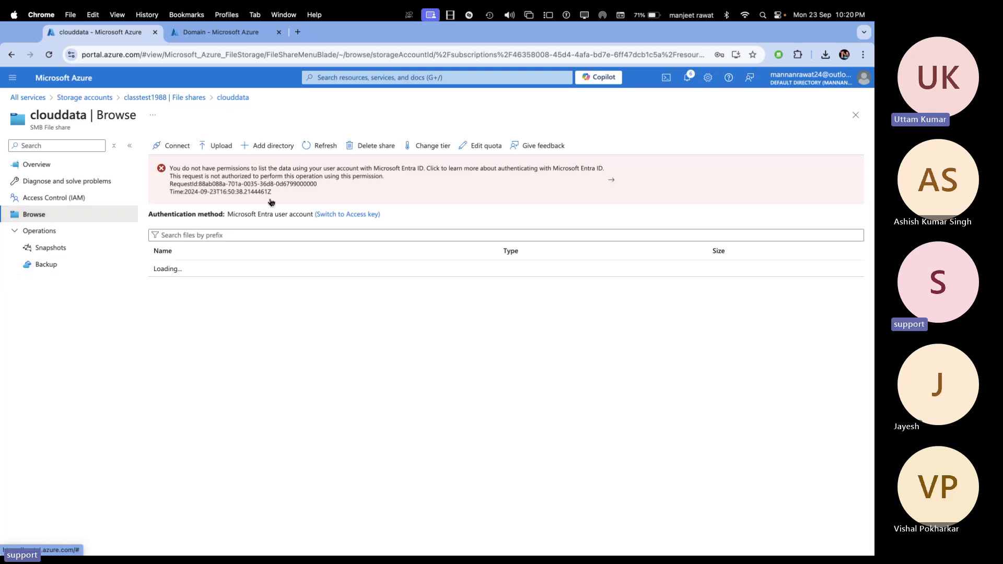
left_click(314, 142)
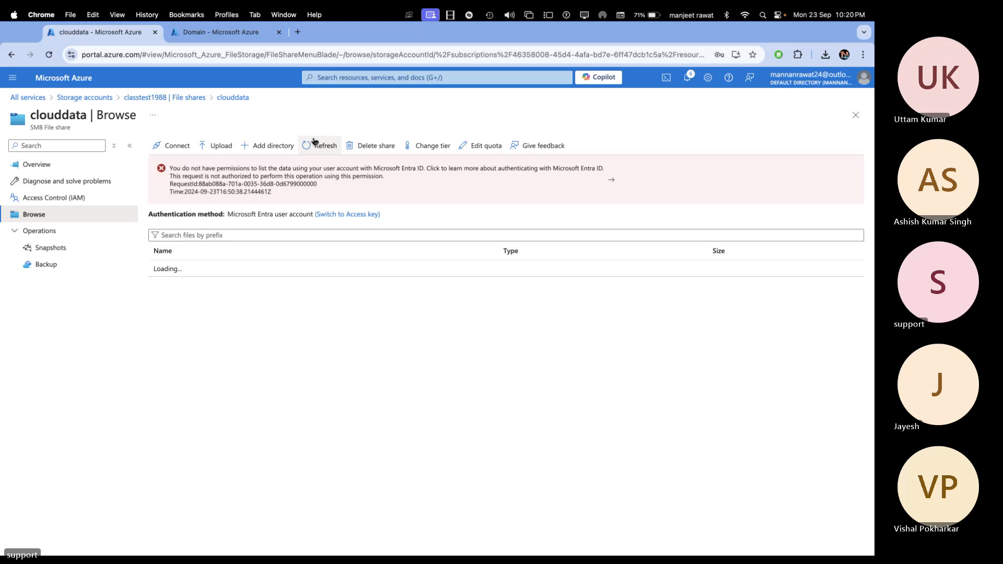
key("ctrl+Right")
key("ctrl+Right")
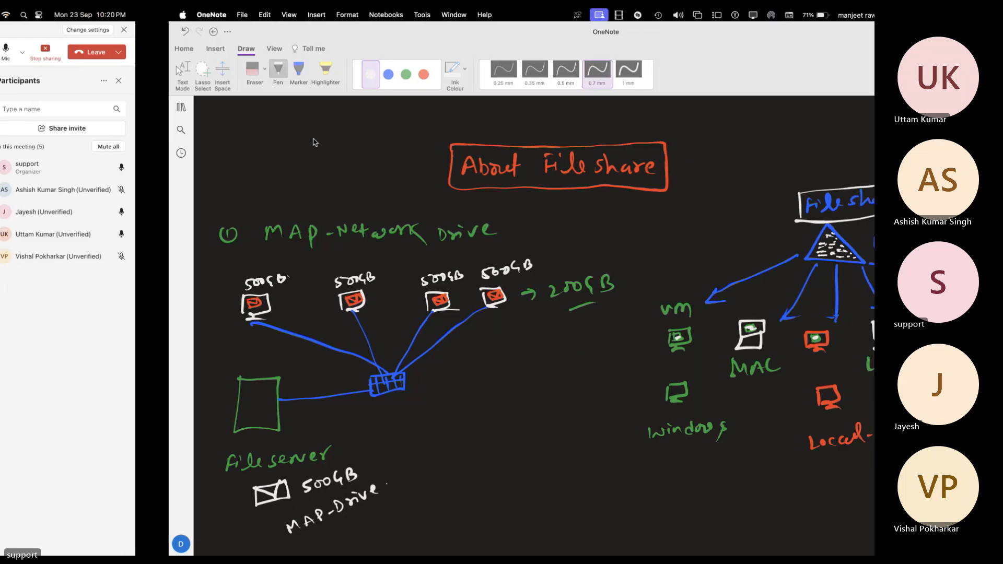
key("ctrl+Left")
key("ctrl+Left")
key("ctrl+Left")
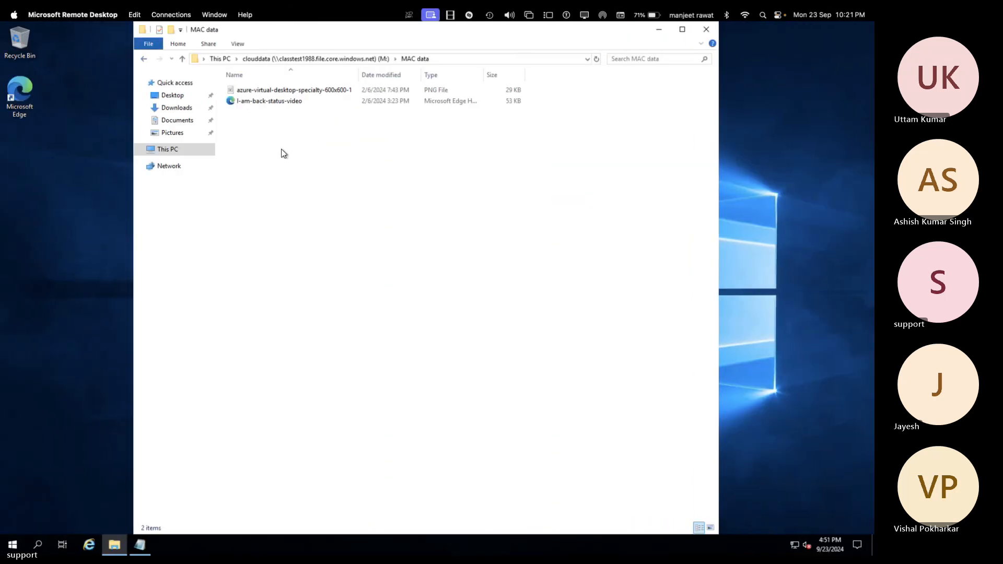
key("ctrl+Left")
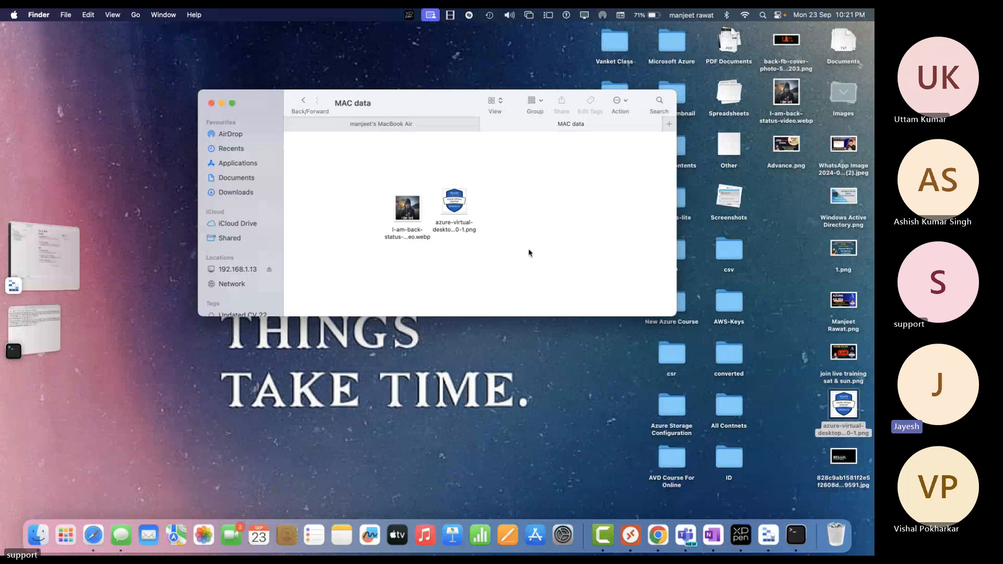
key("ctrl+Right")
key("ctrl+Left")
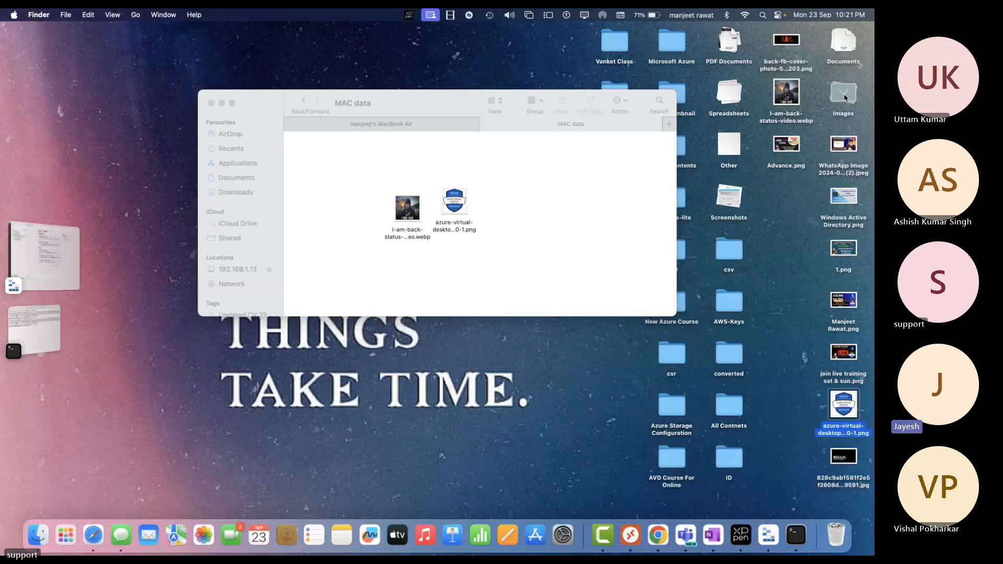
key("ctrl+Right")
key("ctrl+Right")
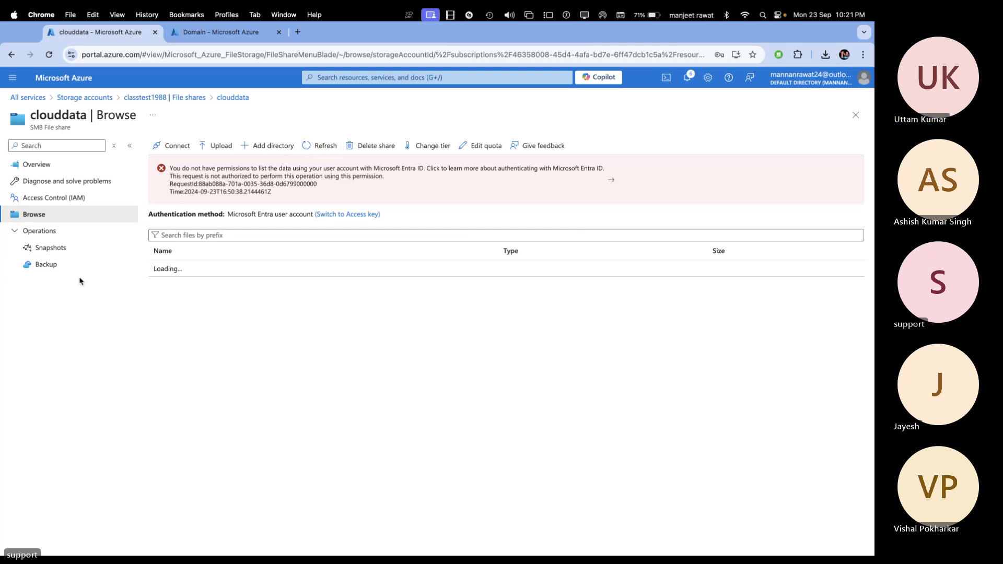
Step: Check the permissions docs, then return to classtest1988's File shares list and refresh it
left_click(614, 186)
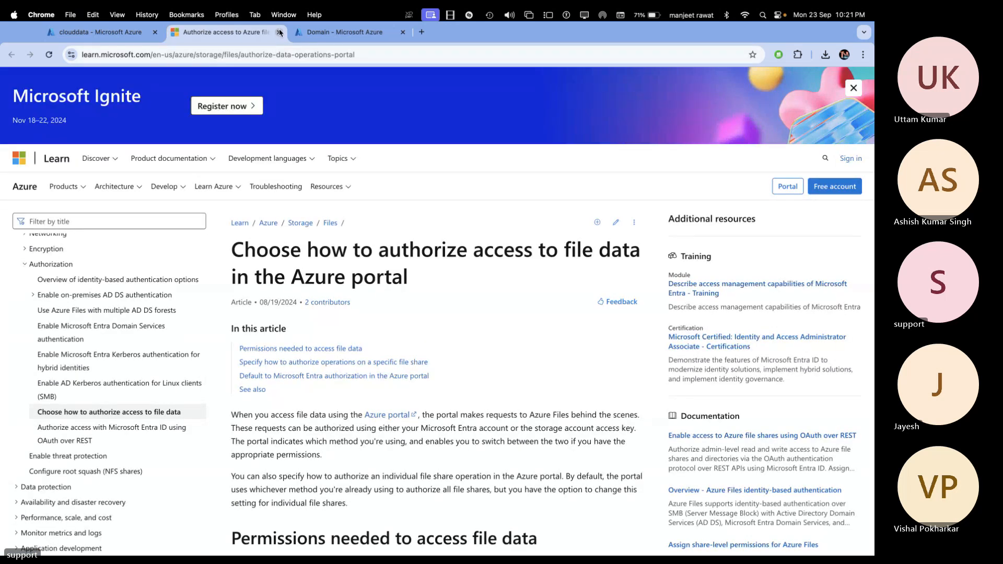
left_click(279, 32)
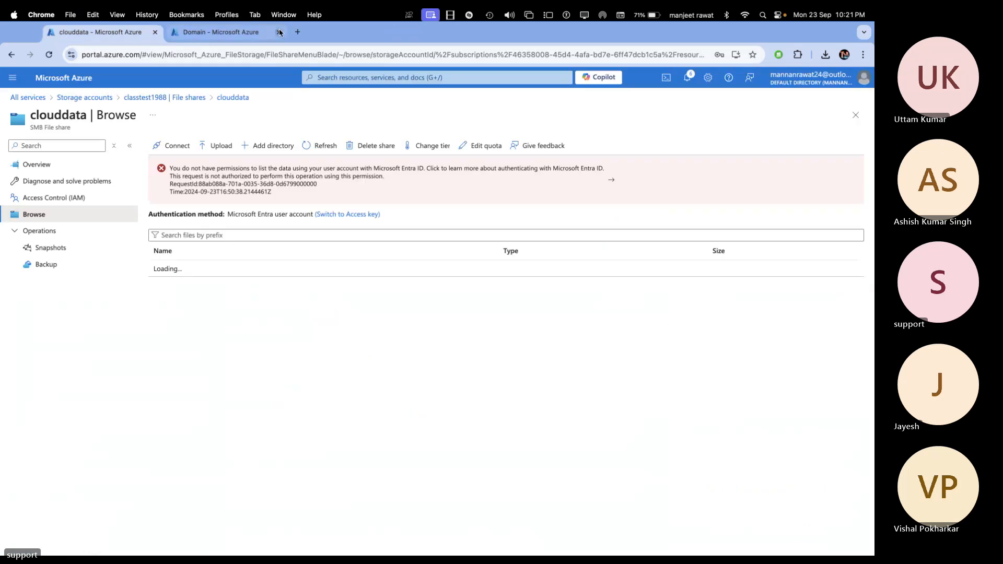
left_click(151, 97)
left_click(216, 149)
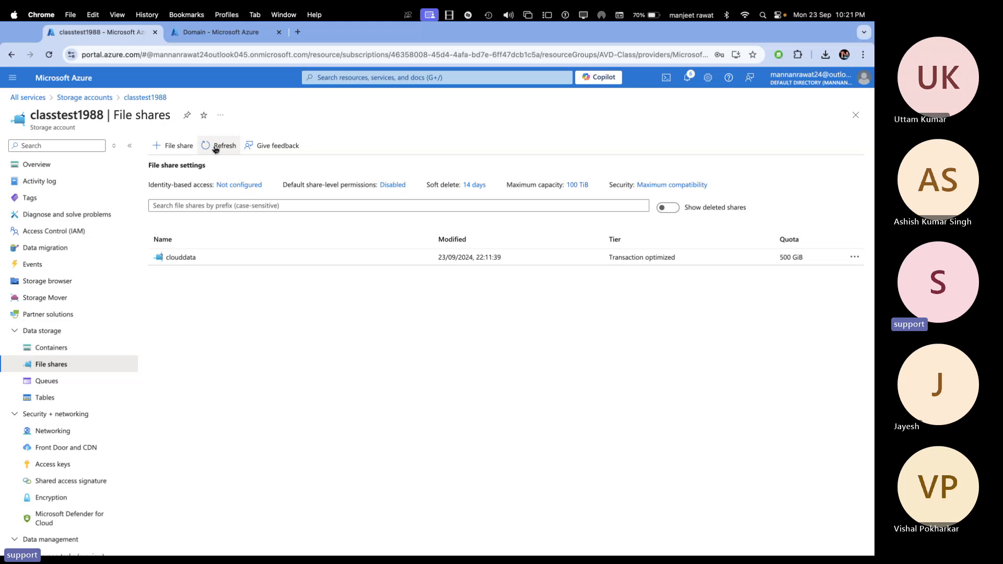
Step: Check clouddata's used capacity of 111 KiB, then return to File shares and the Teams meeting
left_click(208, 259)
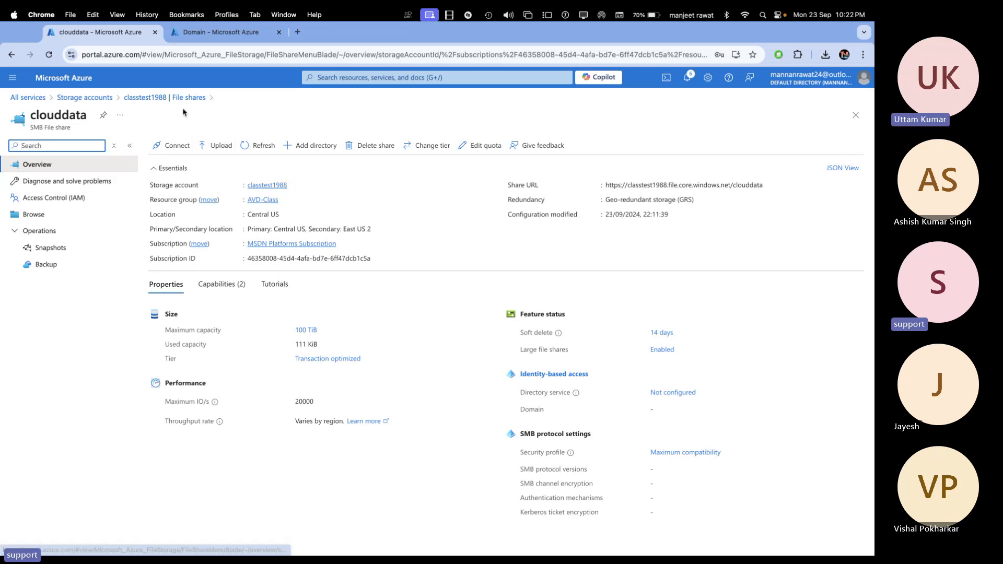
left_click(172, 97)
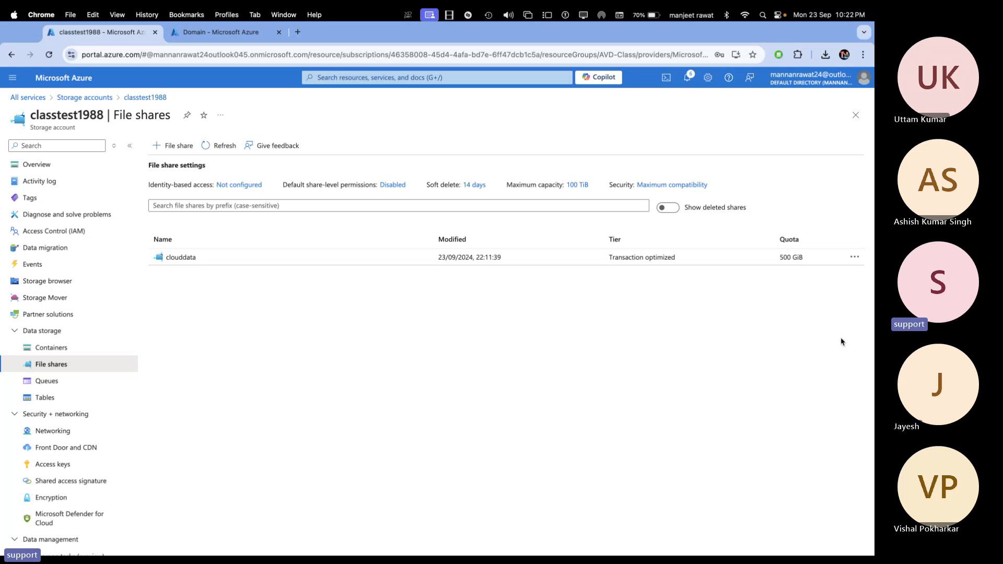
key("ctrl+Right")
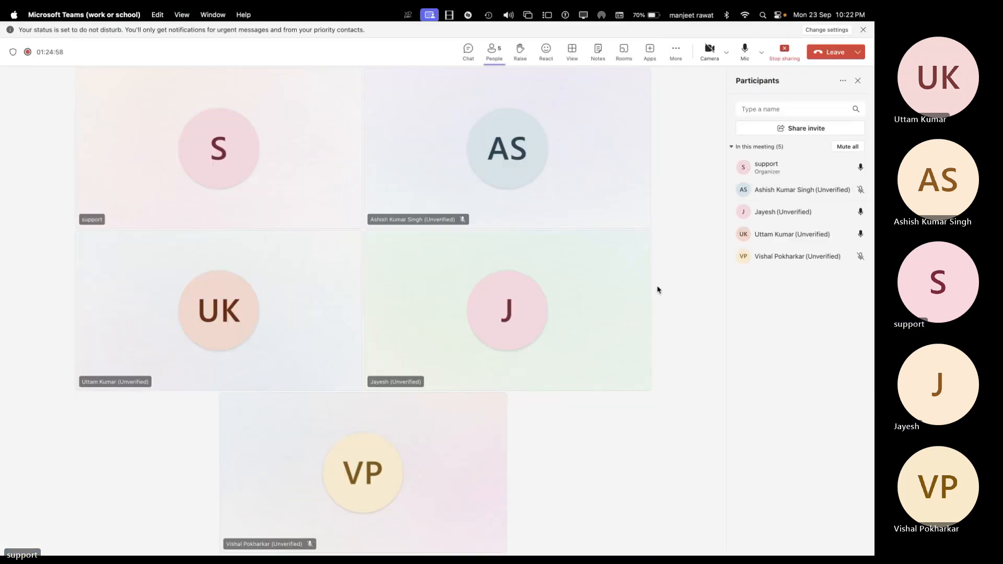
Step: Stop the Teams meeting recording via More > Record and transcribe > Stop recording
key("ctrl+Left")
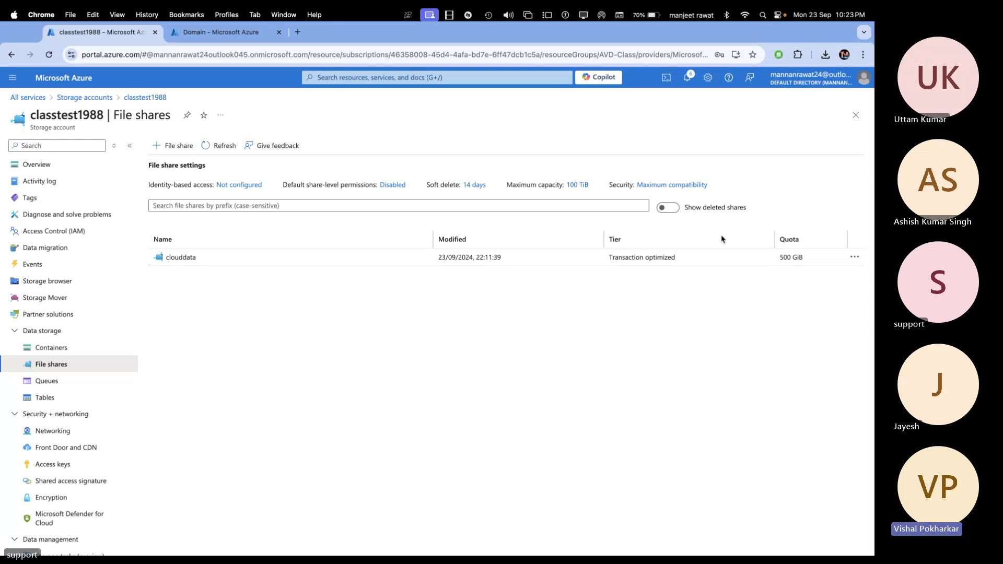
key("ctrl+Right")
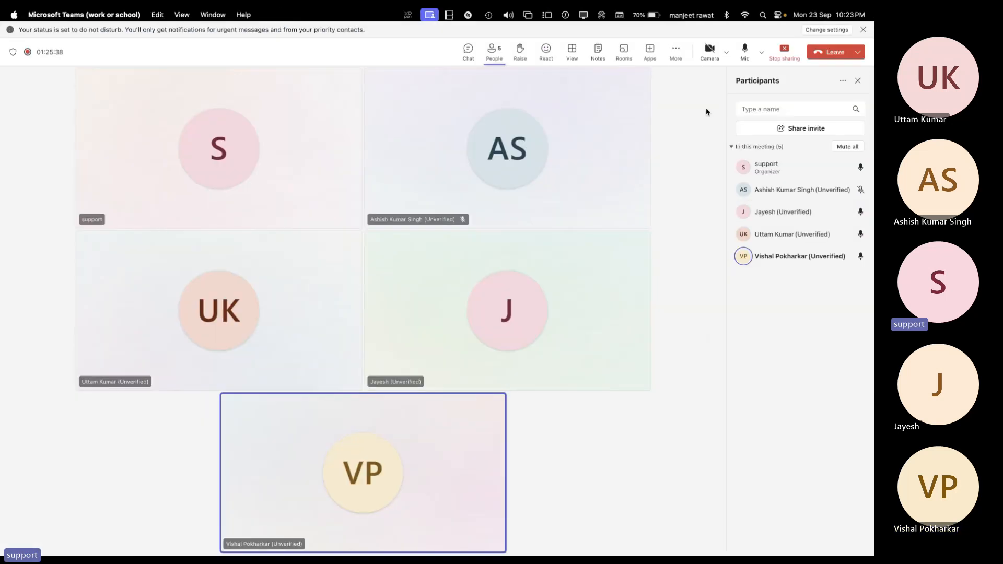
left_click(675, 50)
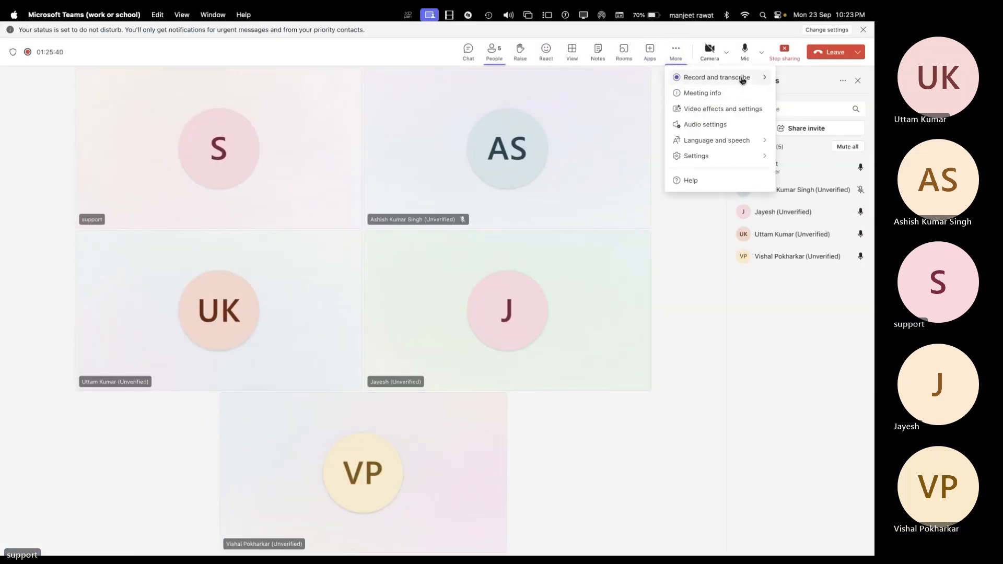
mouse_move(742, 77)
left_click(604, 83)
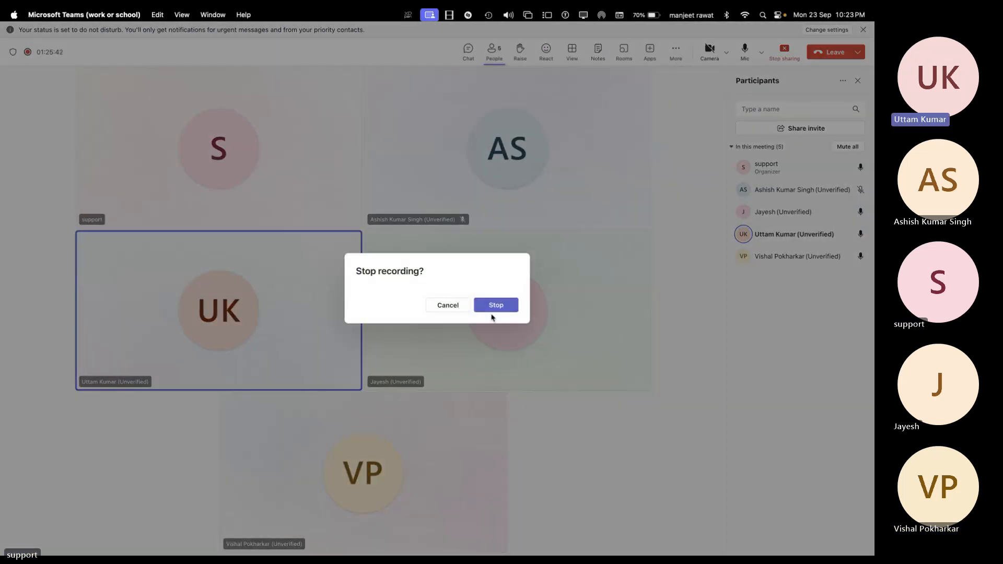